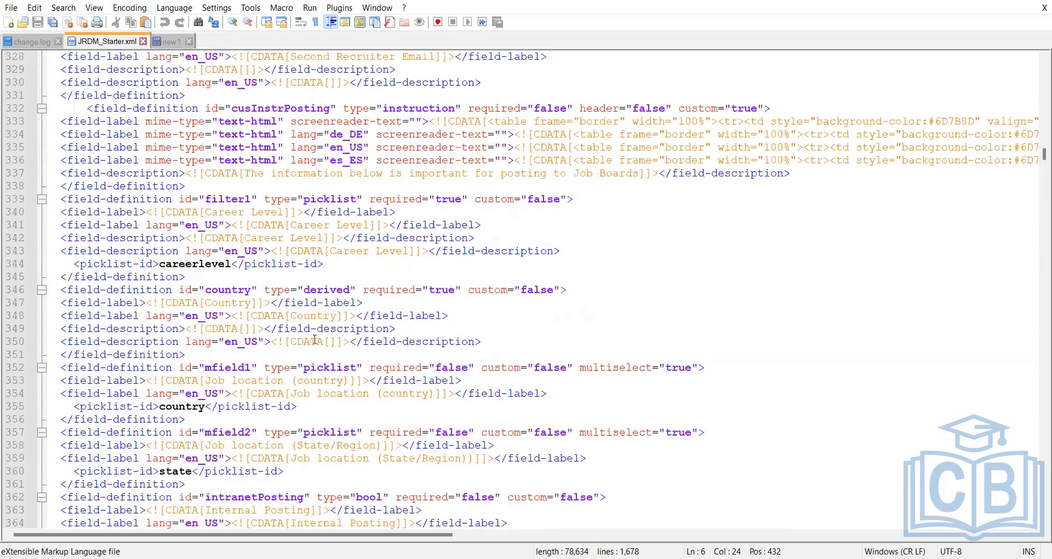
Examine the job requisition field definitions from the career level filter through the interview guide, including location and posting fields.
scroll(198, 194, "down", 20)
scroll(187, 189, "up", 13)
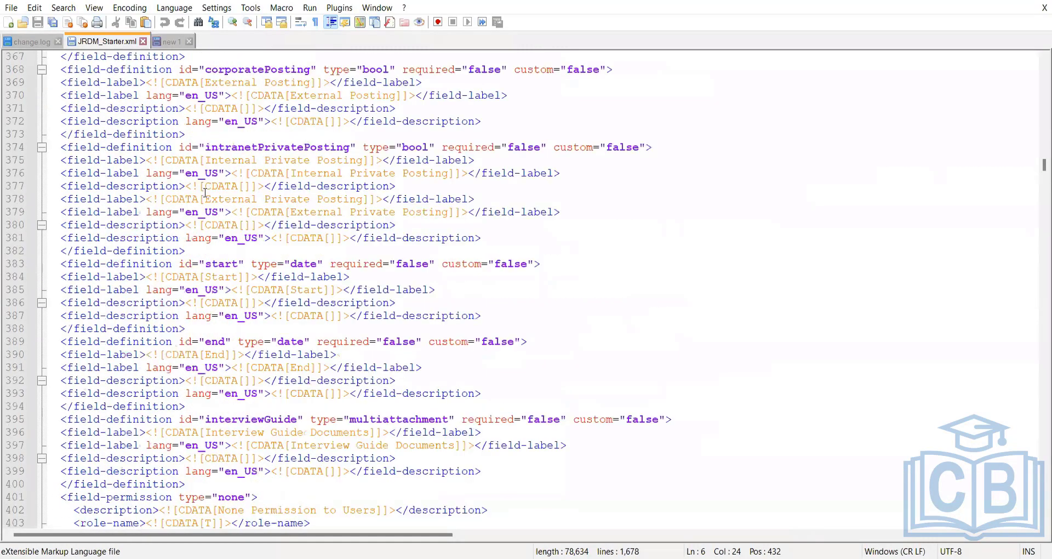
scroll(182, 185, "up", 11)
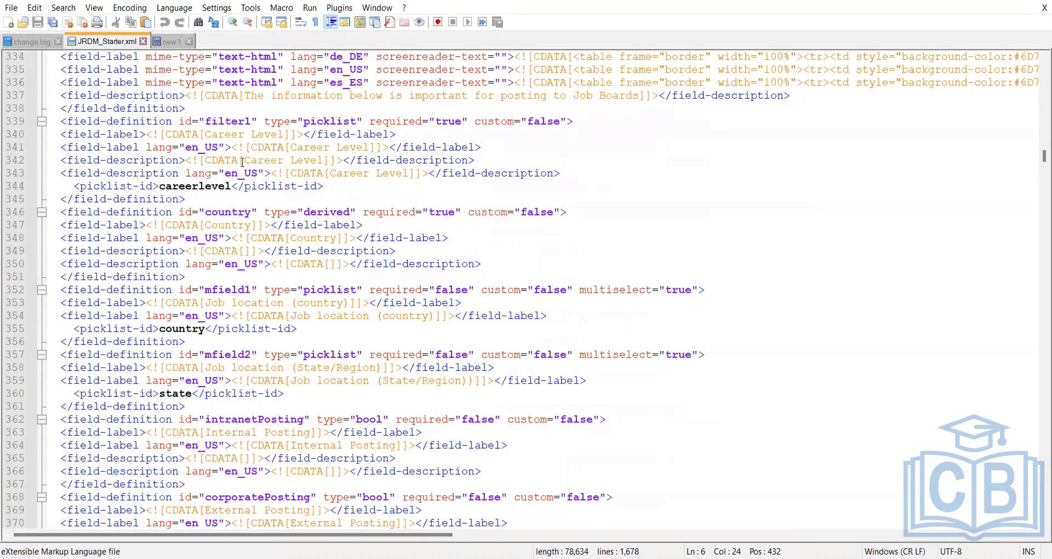
double_click(222, 122)
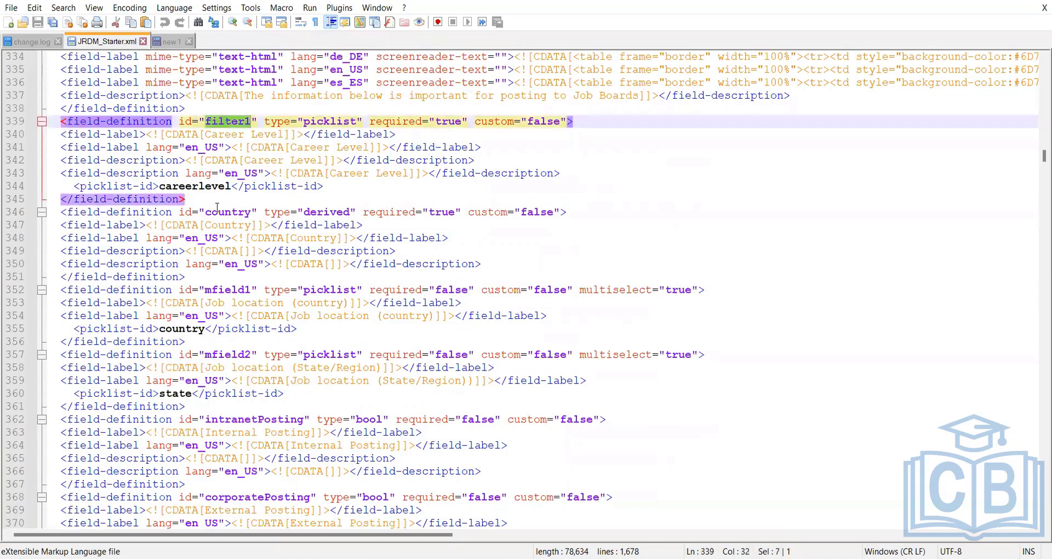
double_click(218, 212)
double_click(215, 303)
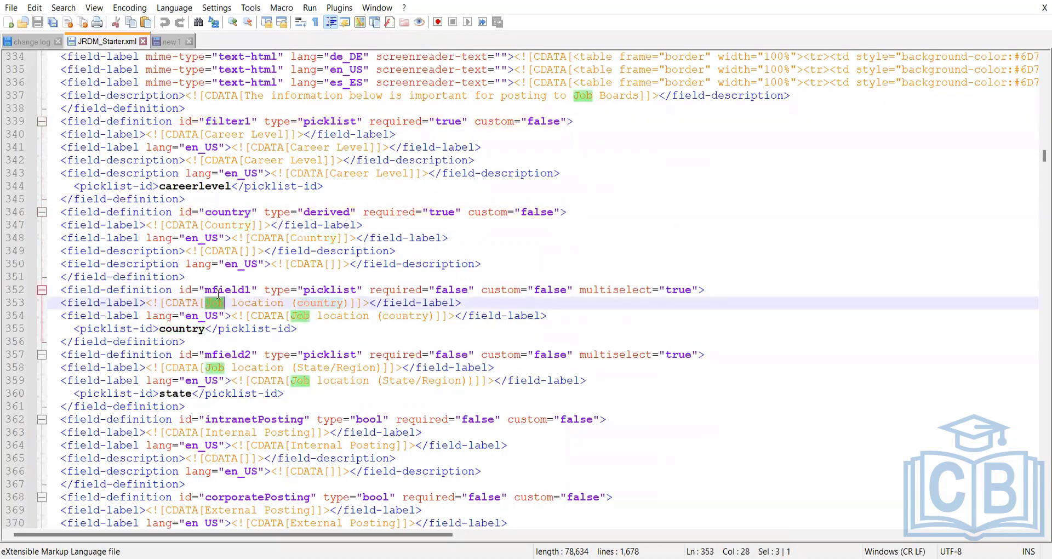
left_click(236, 356)
scroll(255, 377, "down", 1)
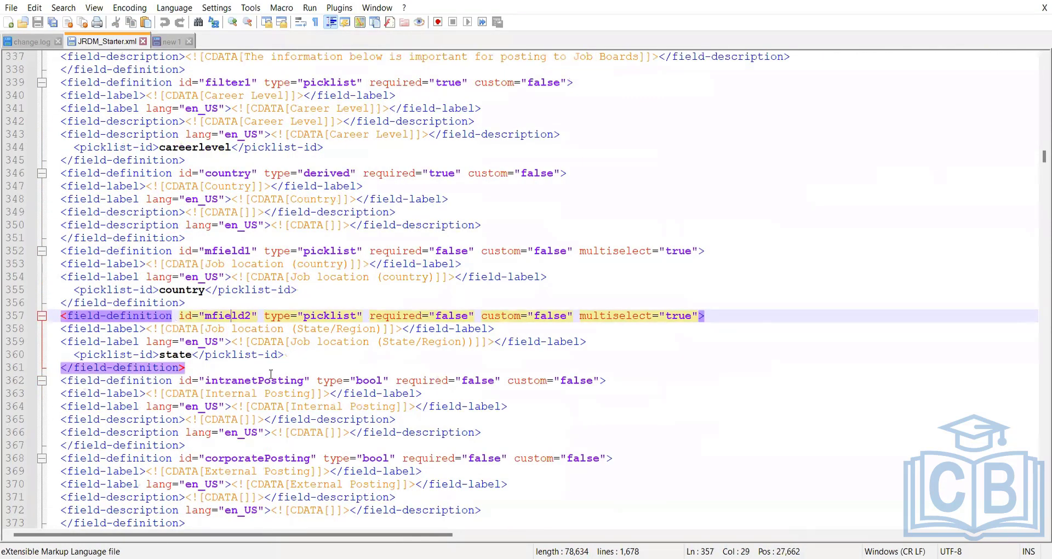
scroll(254, 377, "down", 5)
scroll(250, 314, "down", 2)
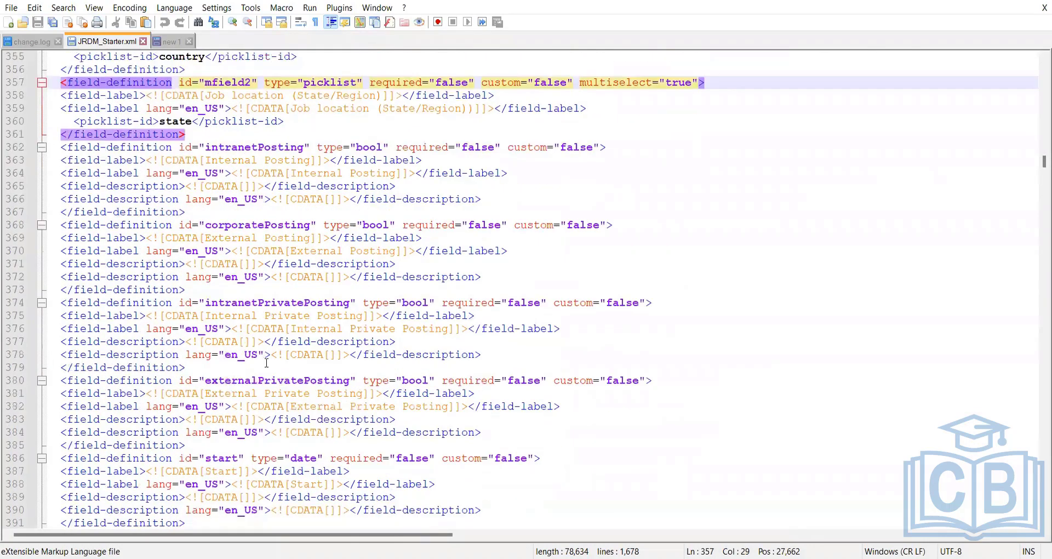
scroll(266, 356, "down", 3)
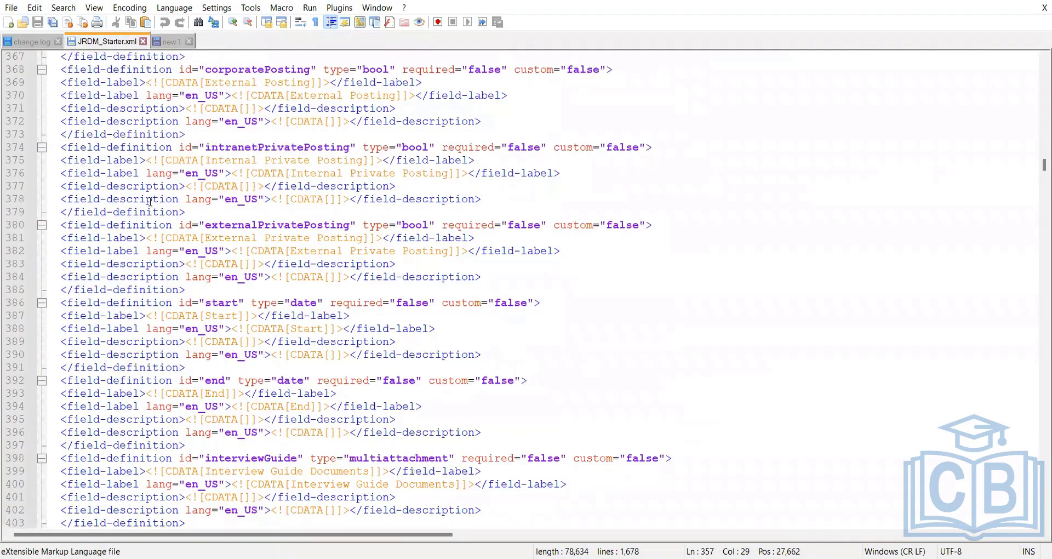
Insert a blank line between the end of the interviewGuide field definition and the first field-permission block.
scroll(236, 311, "down", 3)
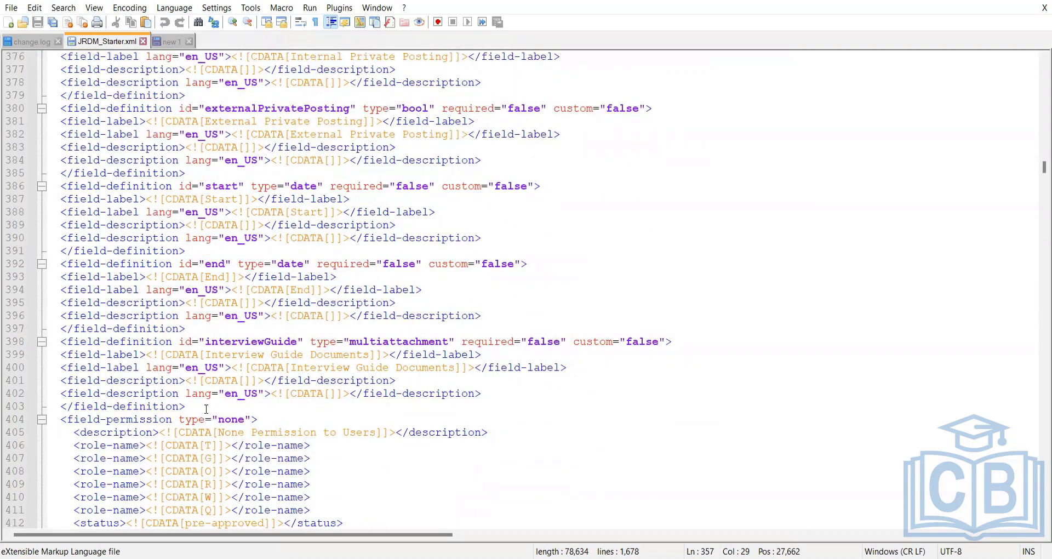
double_click(183, 406)
left_click_drag(183, 406, 49, 315)
left_click(191, 406)
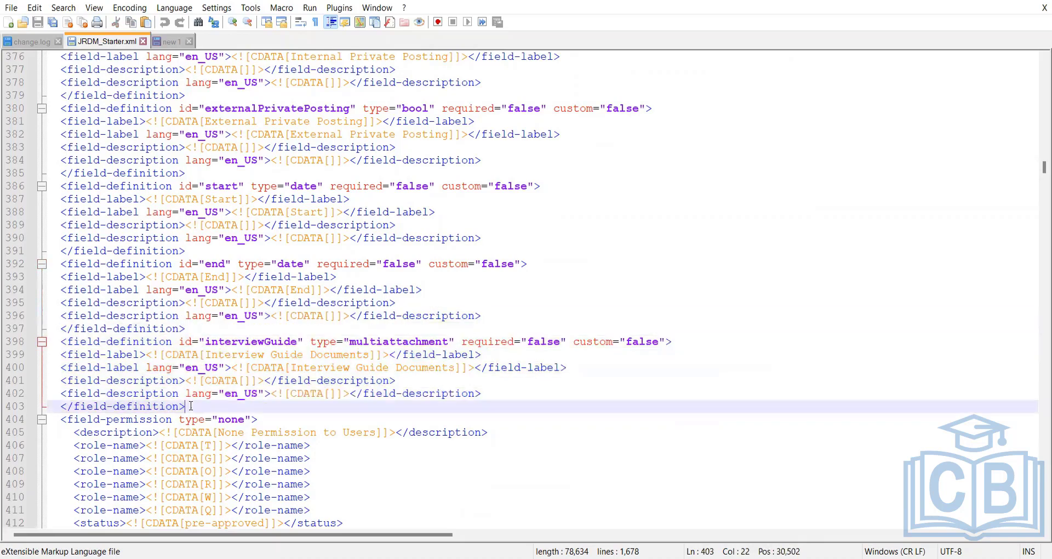
key("Return")
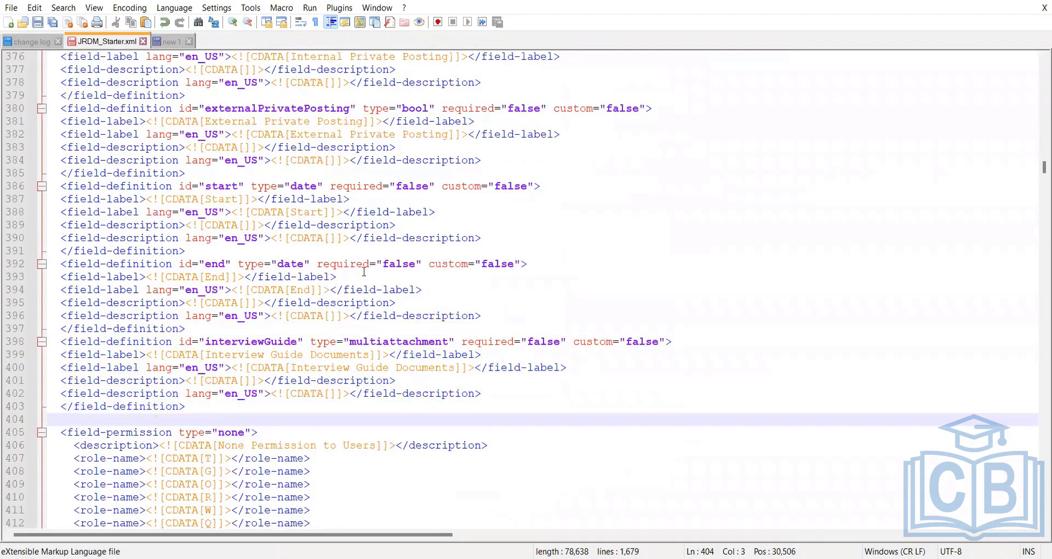
scroll(348, 348, "down", 6)
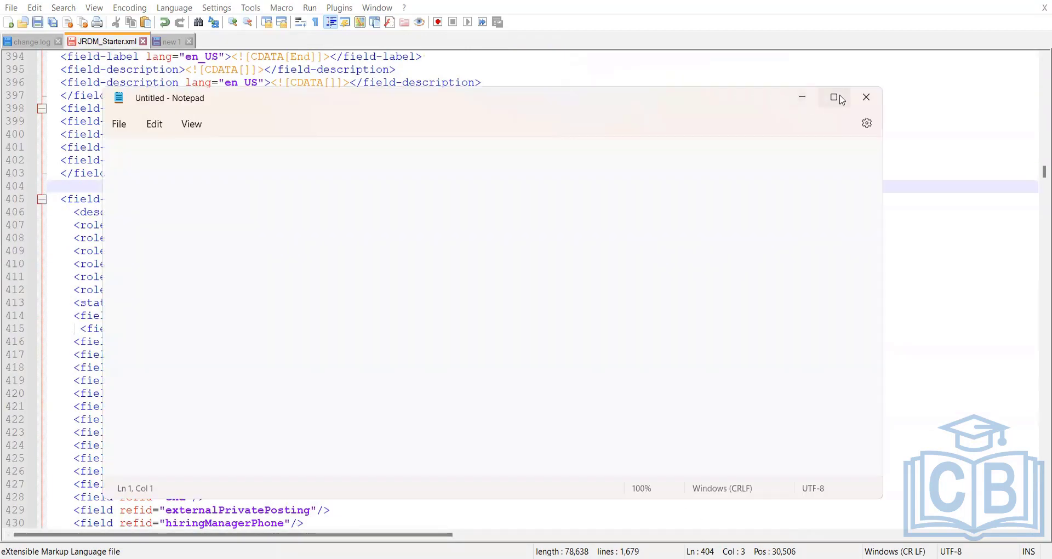
Switch to the maximized blank Notepad document and write the status list "Pre approved, approved and closed".
left_click(838, 96)
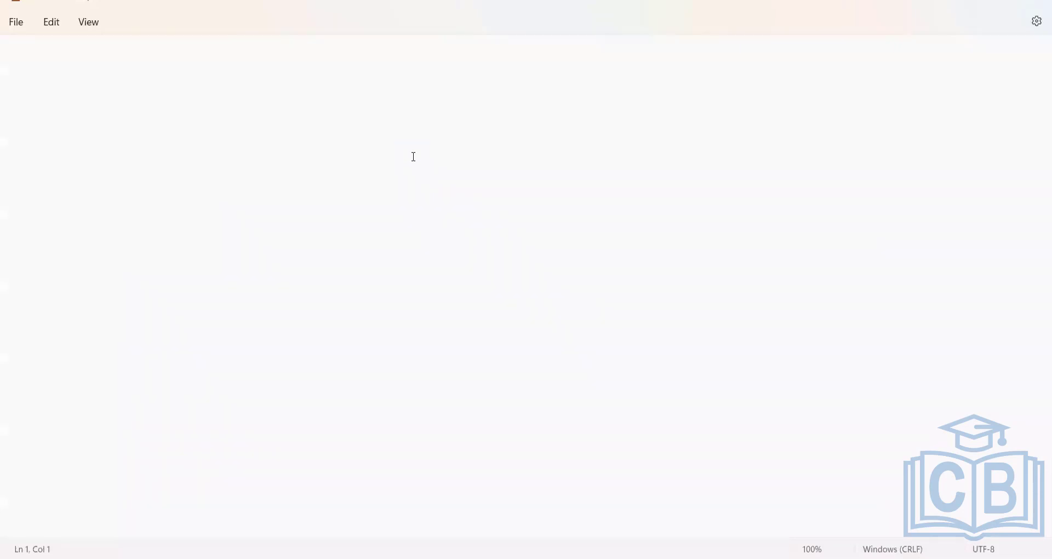
type("Pre")
key("BackSpace")
key("BackSpace")
type("re approved, approved and ")
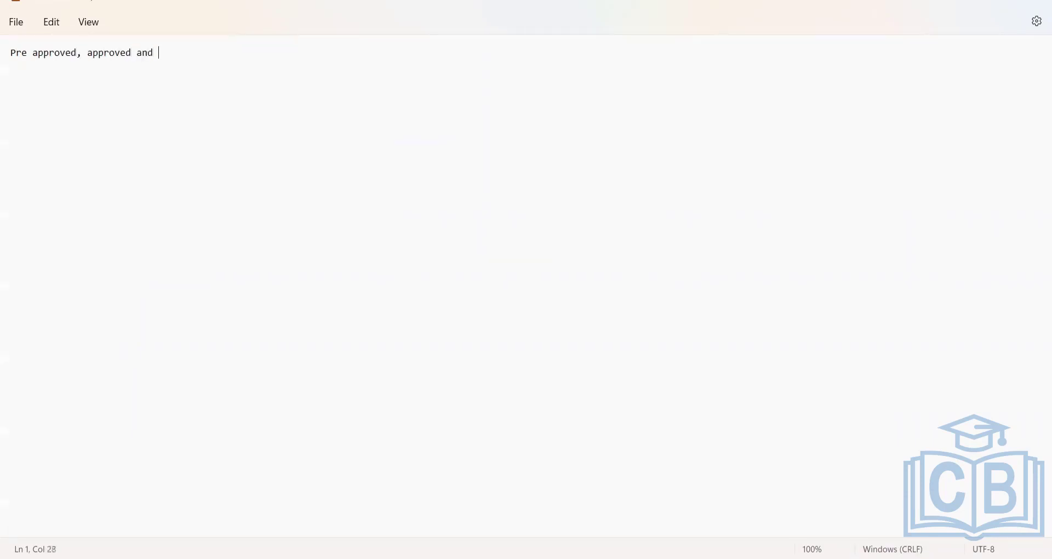
type("closed")
key("Return")
Add the explanation "(pending with route map)" after "Pre approved" in the status list.
left_click(77, 53)
left_click_drag(77, 53, 10, 52)
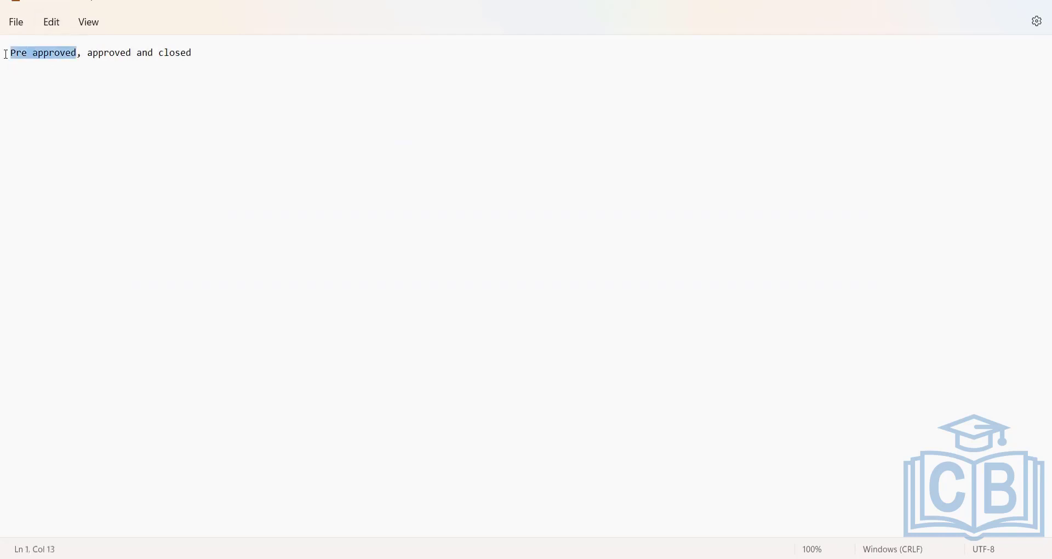
left_click(77, 54)
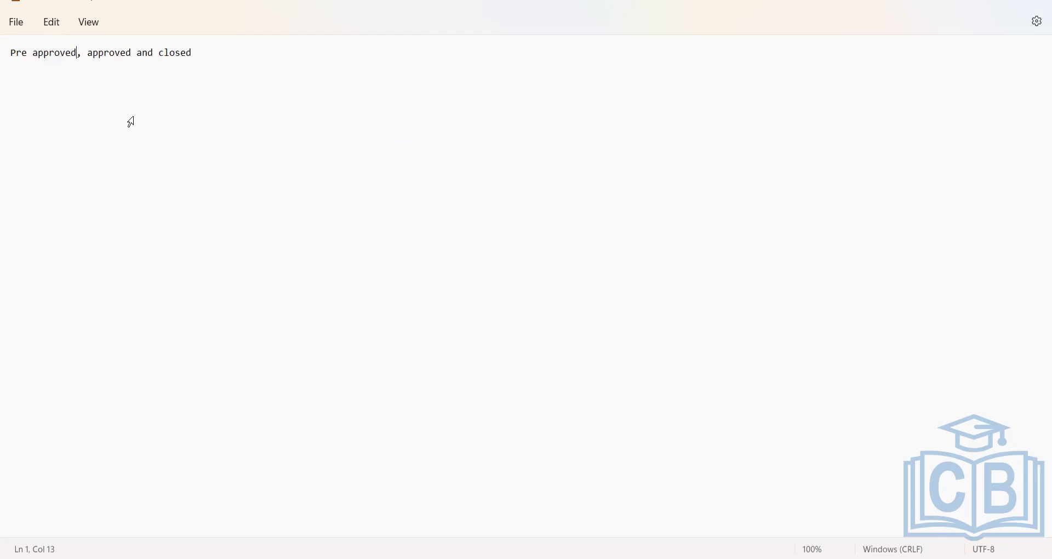
key("BackSpace")
type("d (")
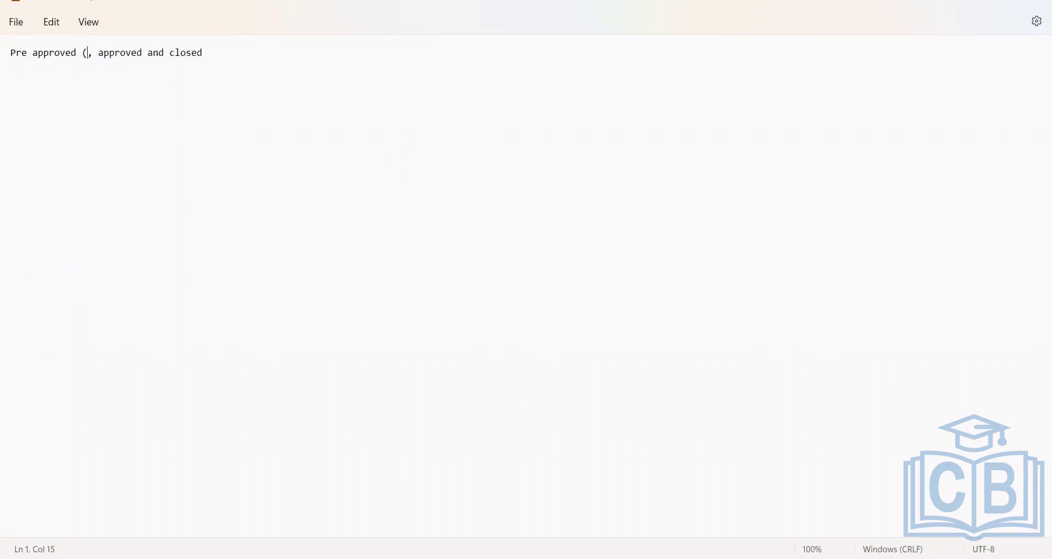
type("pending with")
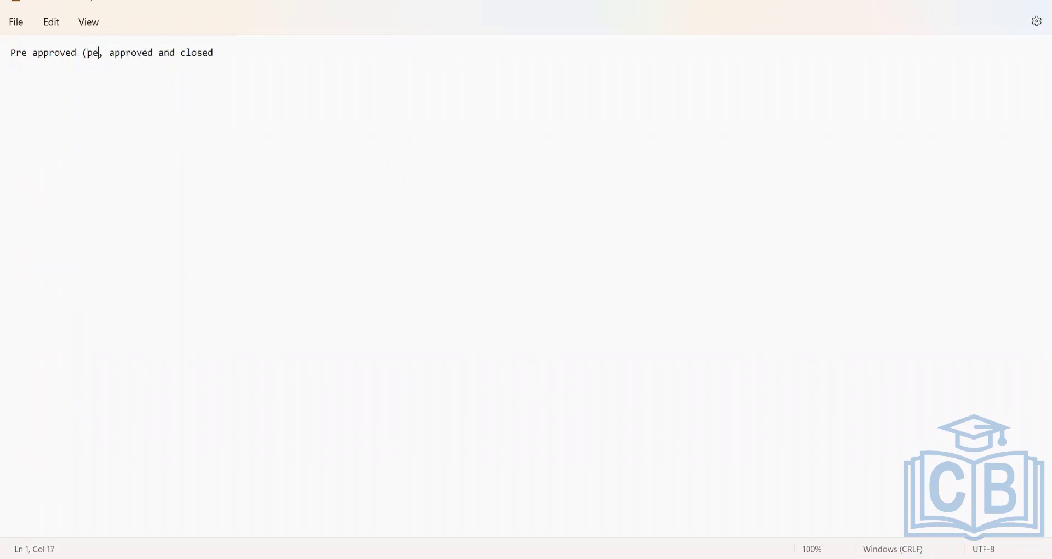
type(" Rout")
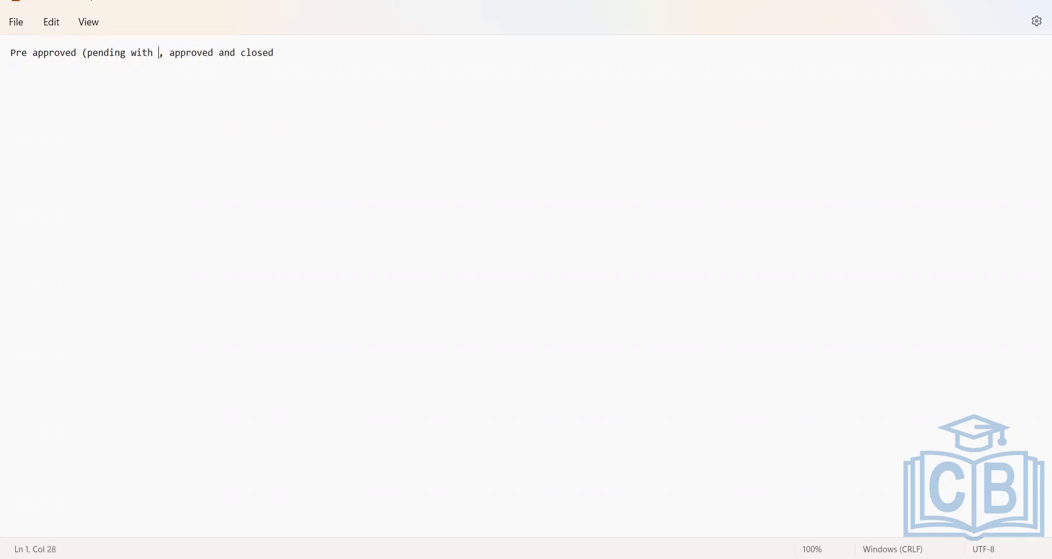
key("BackSpace")
key("BackSpace")
key("BackSpace")
key("BackSpace")
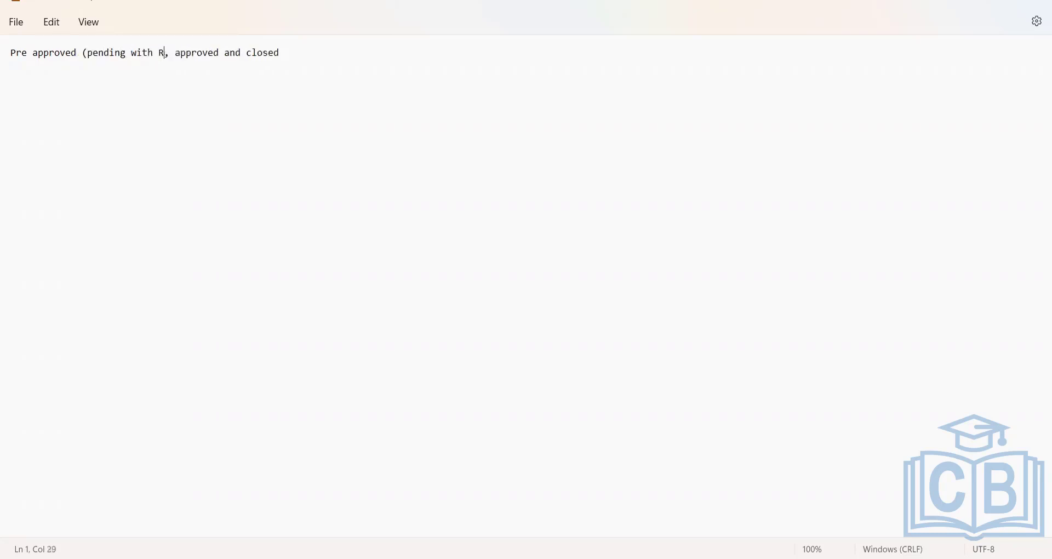
type("route map")
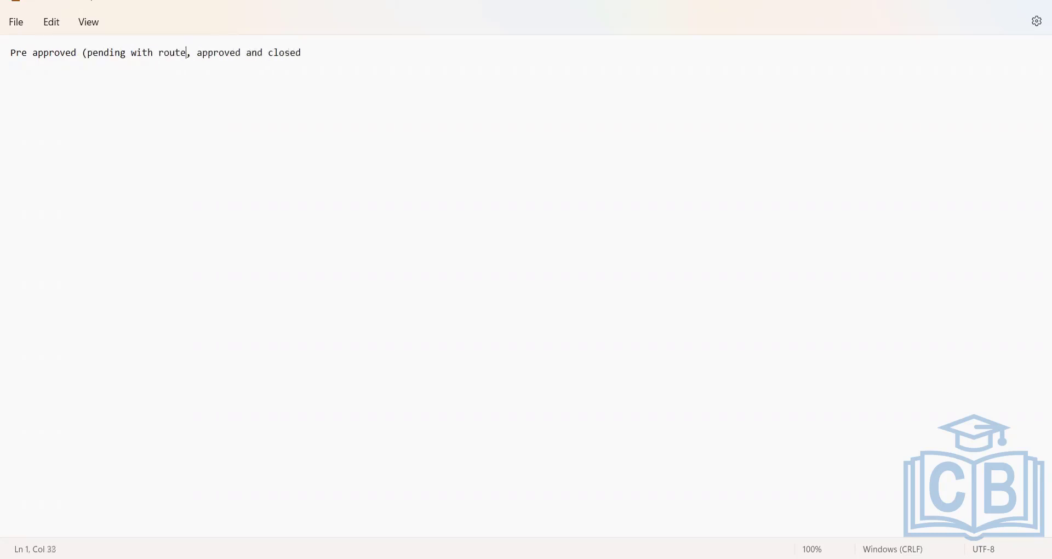
type(")")
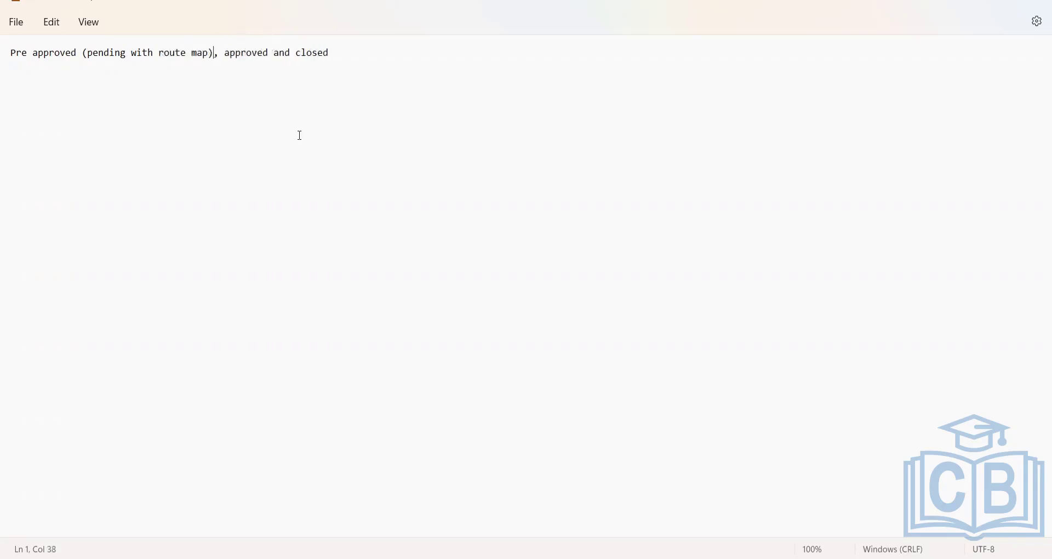
Add the explanation "(after completion of route map approval)" after the status "approved".
left_click(268, 55)
type("(")
key("BackSpace")
type("after compl ")
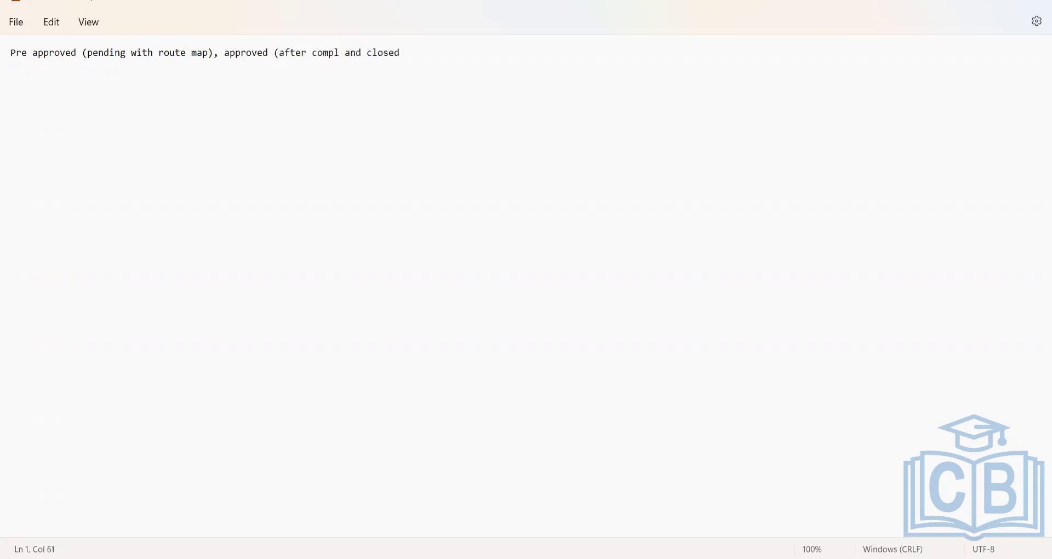
type("etion of rout")
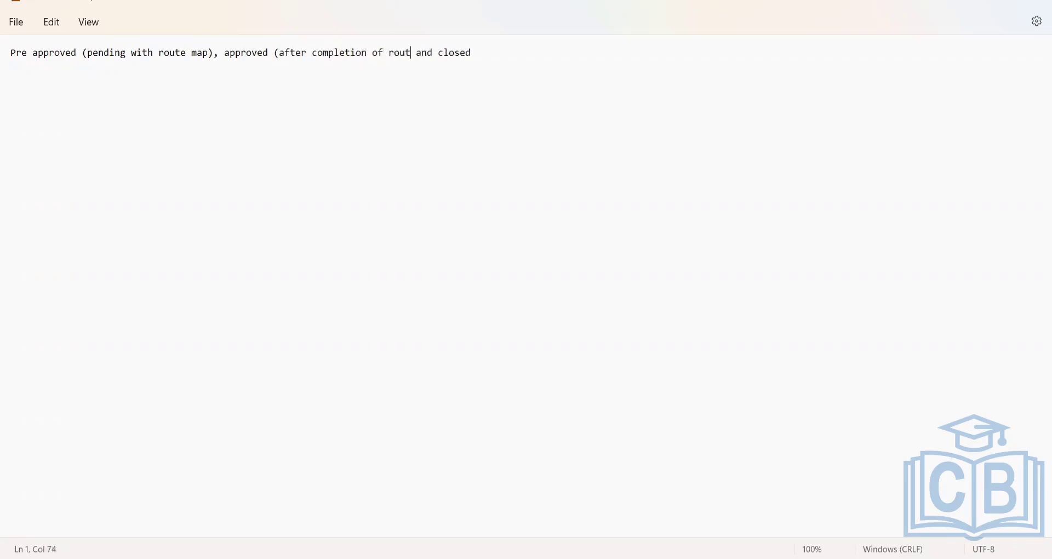
type("e map)")
left_click(441, 54)
type("approval")
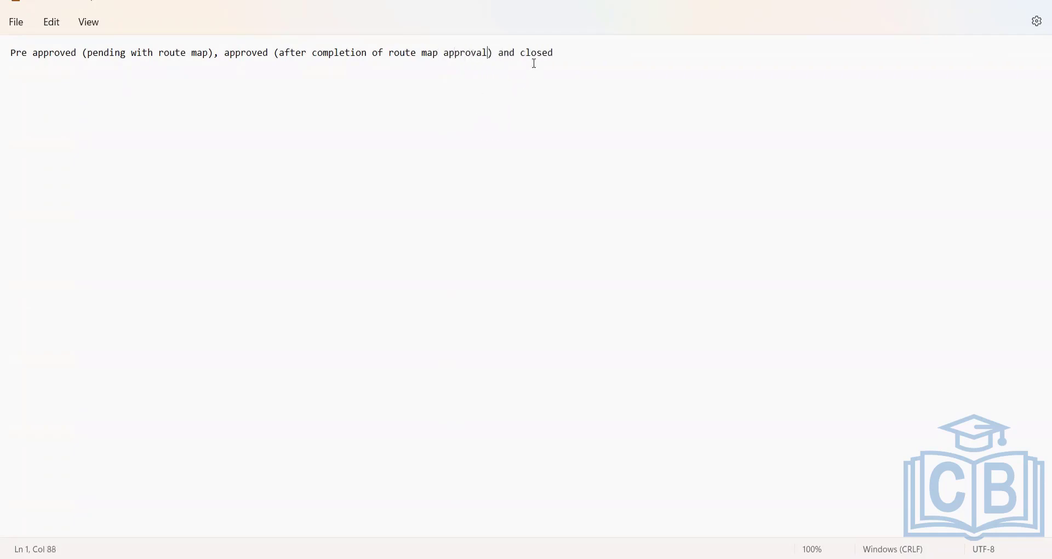
Add the explanation "(after hiring and closing the req)" after the status "closed".
left_click(570, 51)
type("(after hiring and closi")
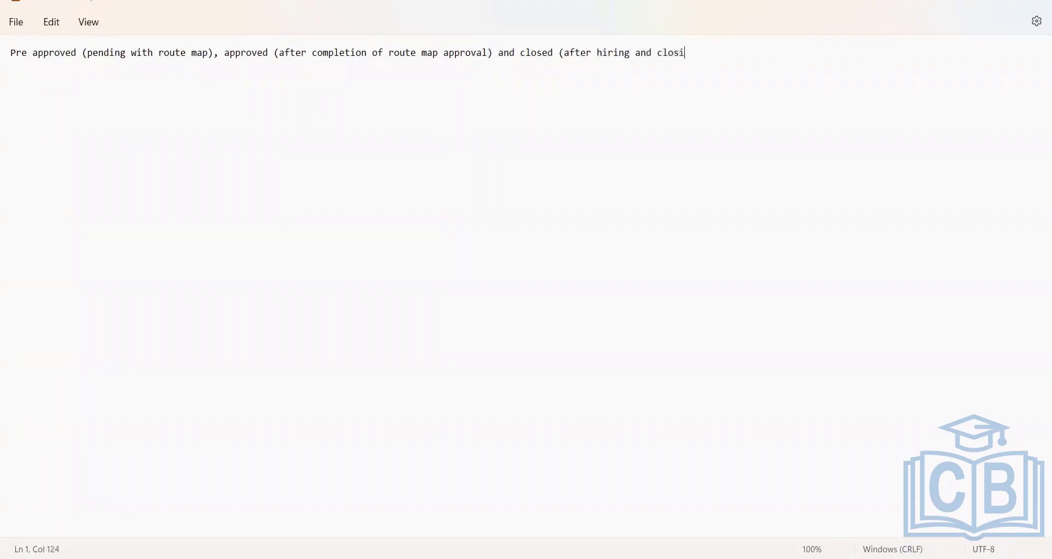
type("ng the req)")
Review the notes on the pre-approved and approved statuses in the first line.
left_click_drag(11, 53, 168, 52)
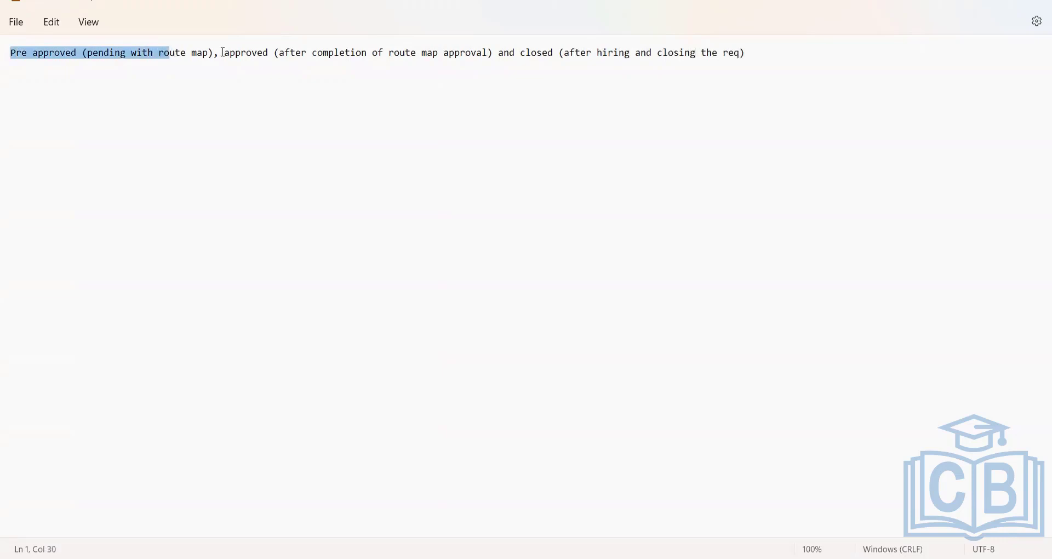
left_click(275, 53)
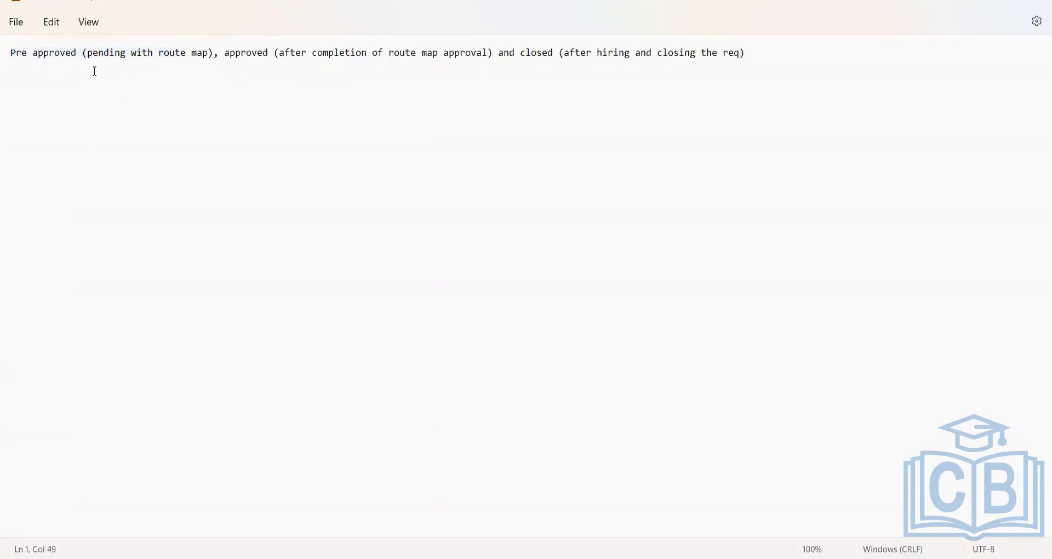
left_click_drag(77, 53, 10, 53)
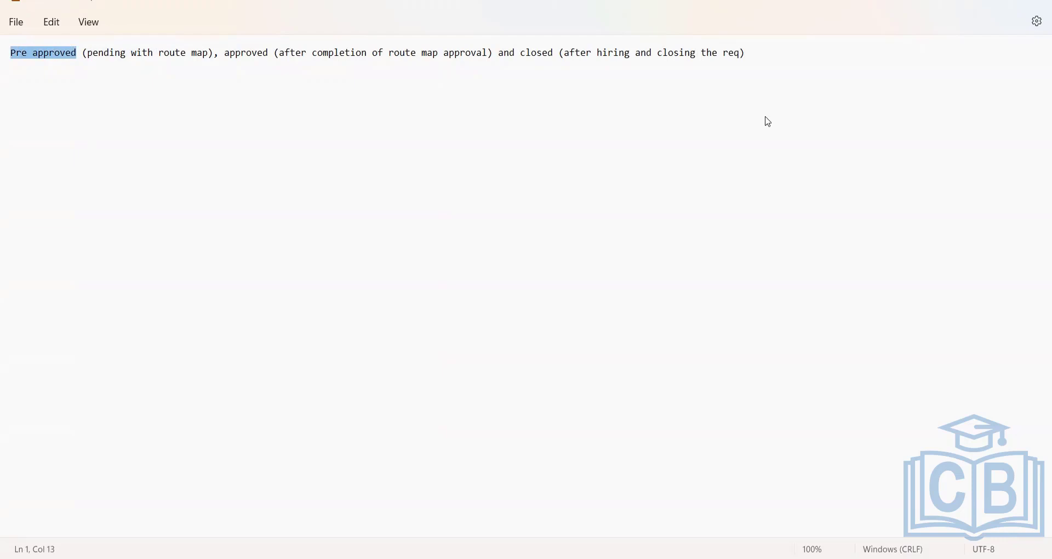
key("alt+Tab")
left_click(203, 63)
left_click_drag(212, 54, 7, 55)
left_click(235, 54)
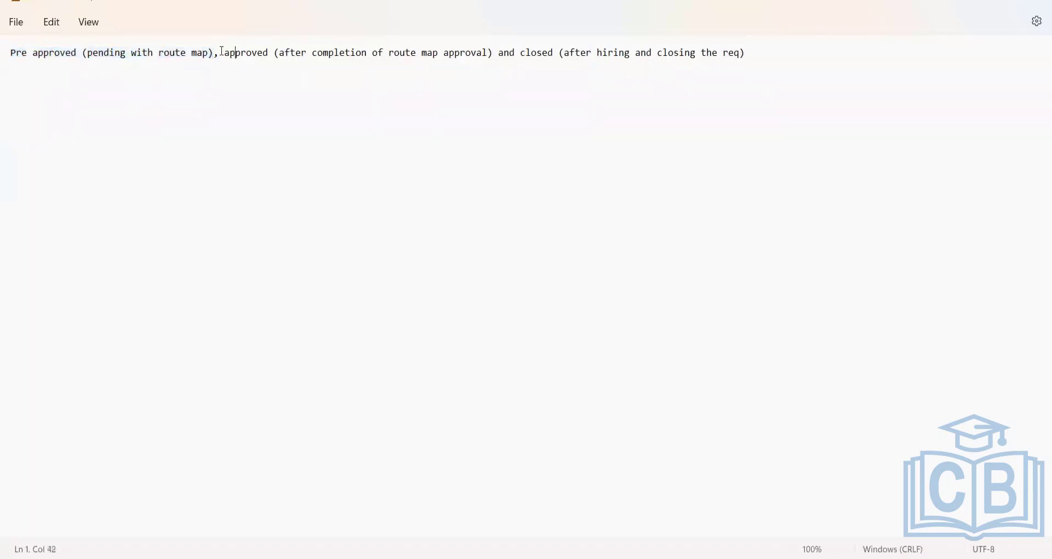
left_click_drag(223, 53, 492, 47)
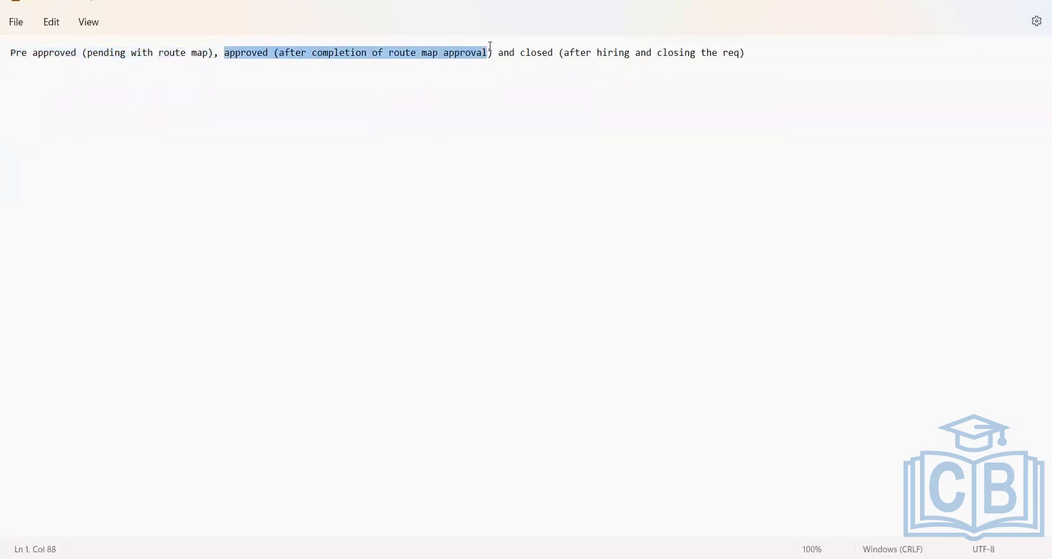
left_click(494, 67)
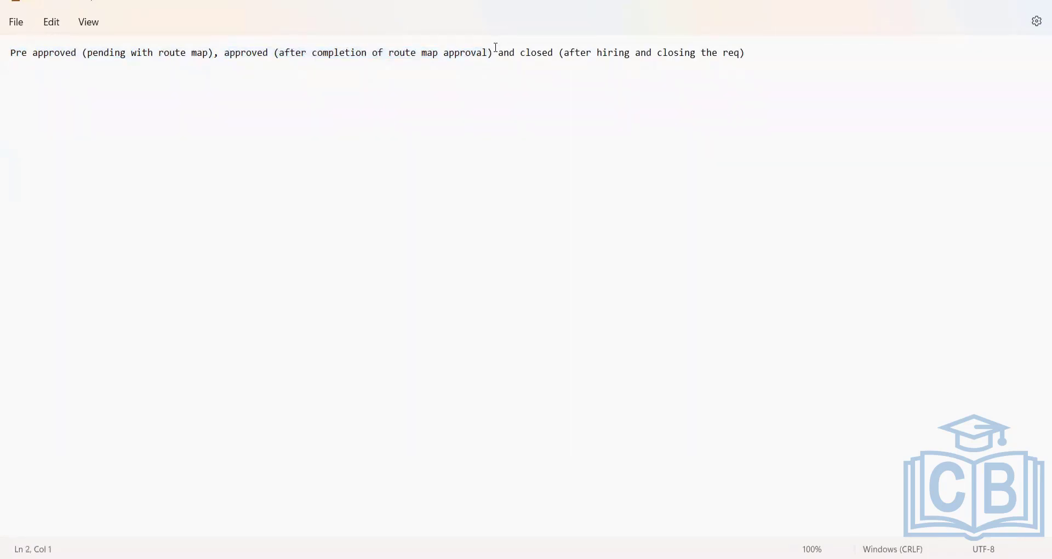
left_click_drag(495, 54, 227, 53)
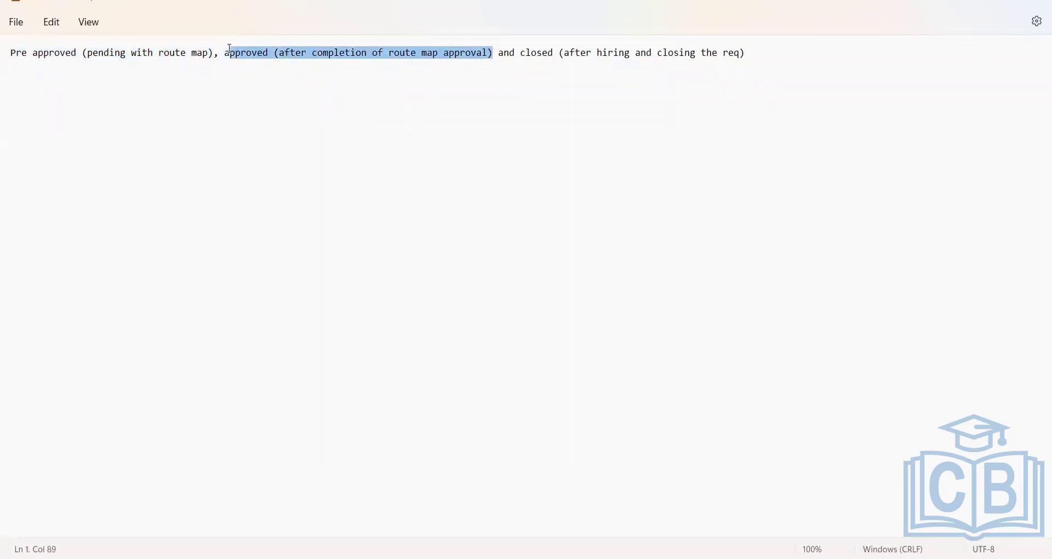
left_click(251, 74)
Add the remark "(hire candidates)" after the approved status's route map explanation.
left_click(494, 53)
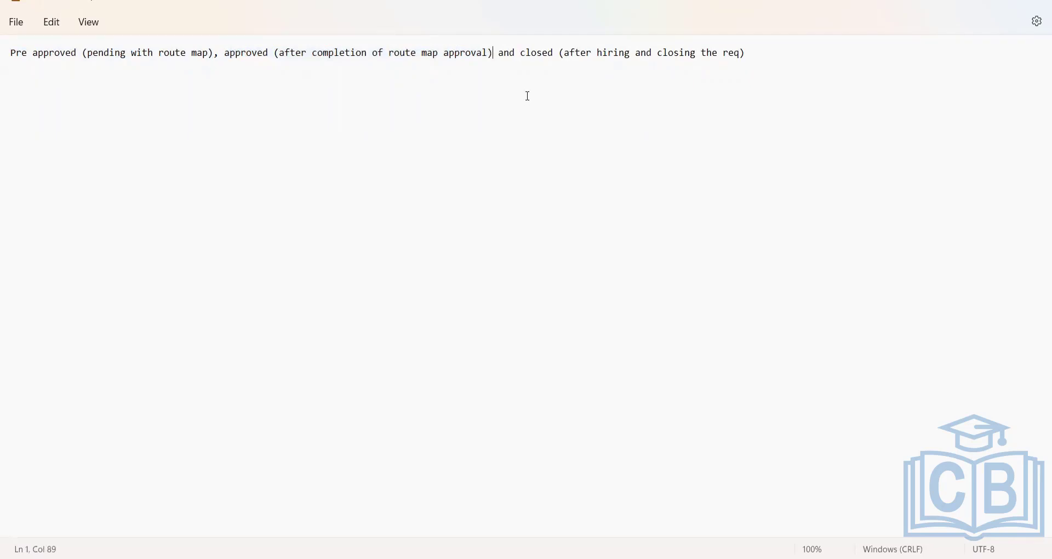
type("(hire candidates ")
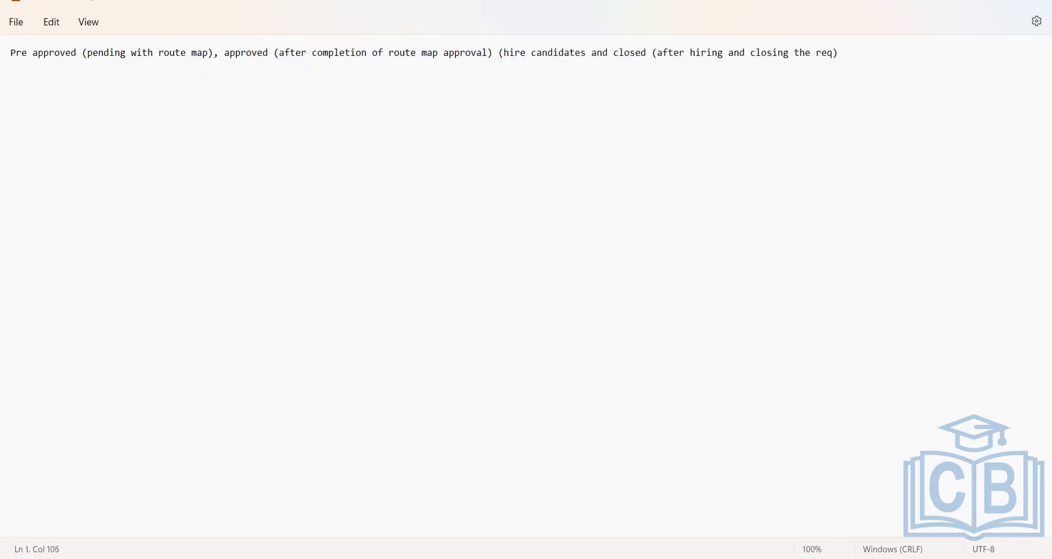
type(")")
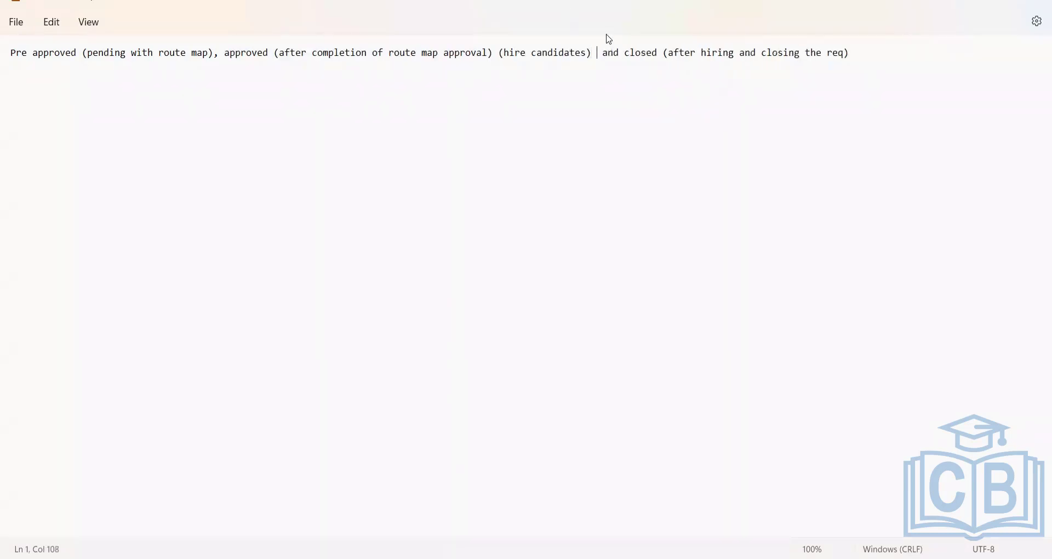
Review the notes on the pre-approved, approved and closed statuses in the first line.
left_click(636, 55)
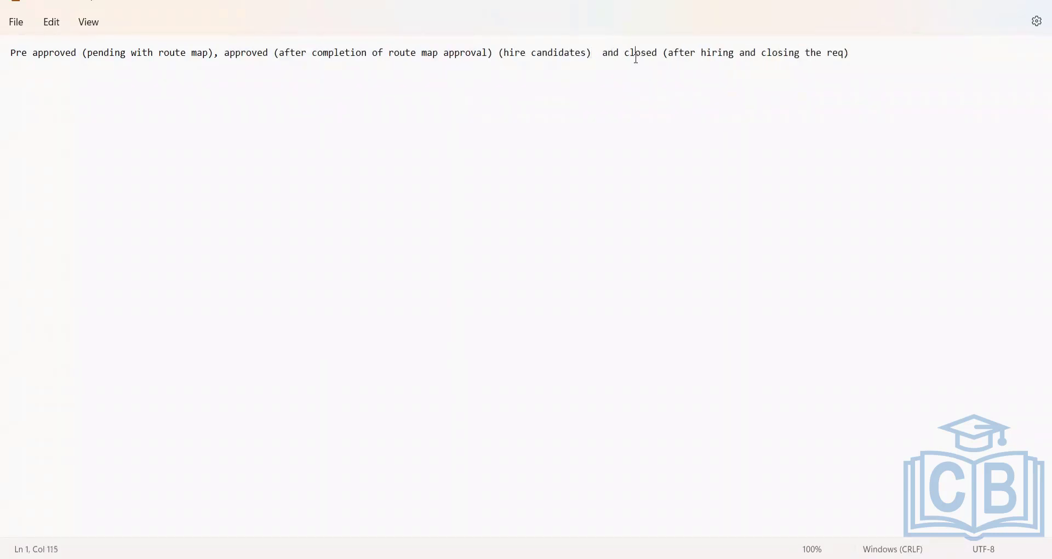
left_click(669, 53)
left_click(664, 54)
left_click(864, 51)
left_click_drag(865, 51, 5, 64)
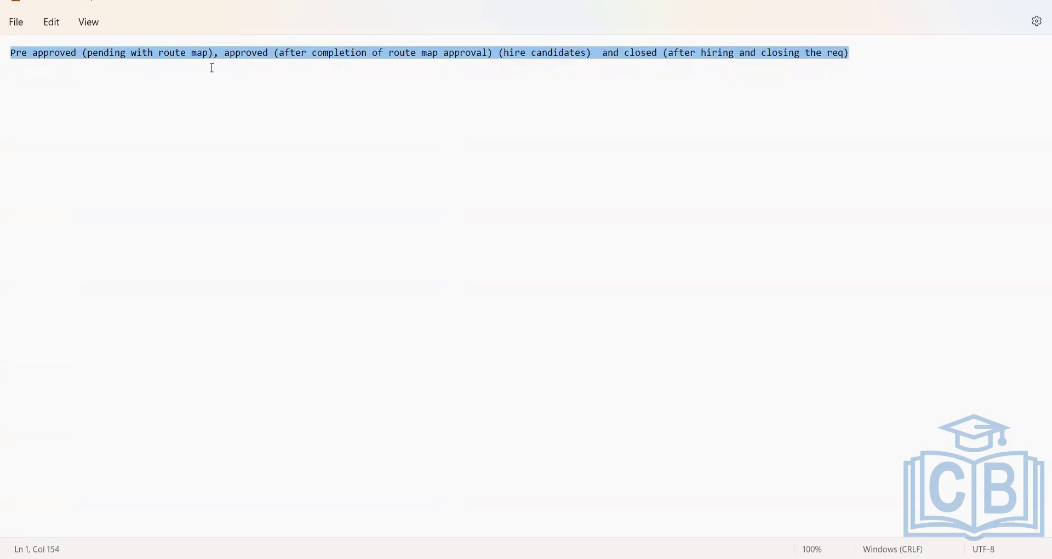
left_click(213, 67)
left_click_drag(221, 52, 6, 47)
left_click(347, 50)
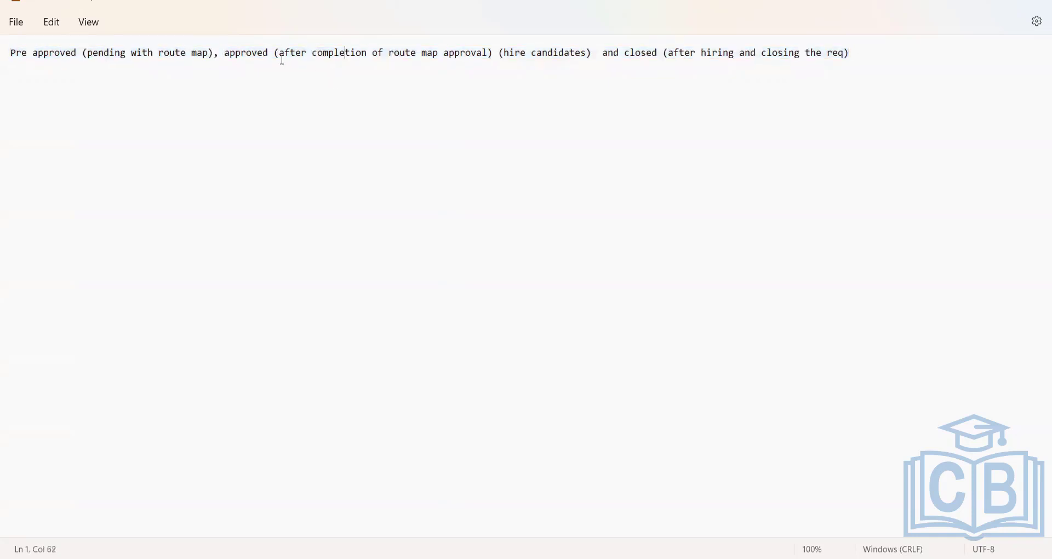
left_click_drag(277, 53, 811, 53)
Add a separate line reading "Permission -" below the status notes and select the pre-approved status note.
left_click(857, 75)
key("Return")
type("Permission")
left_click_drag(214, 53, 6, 48)
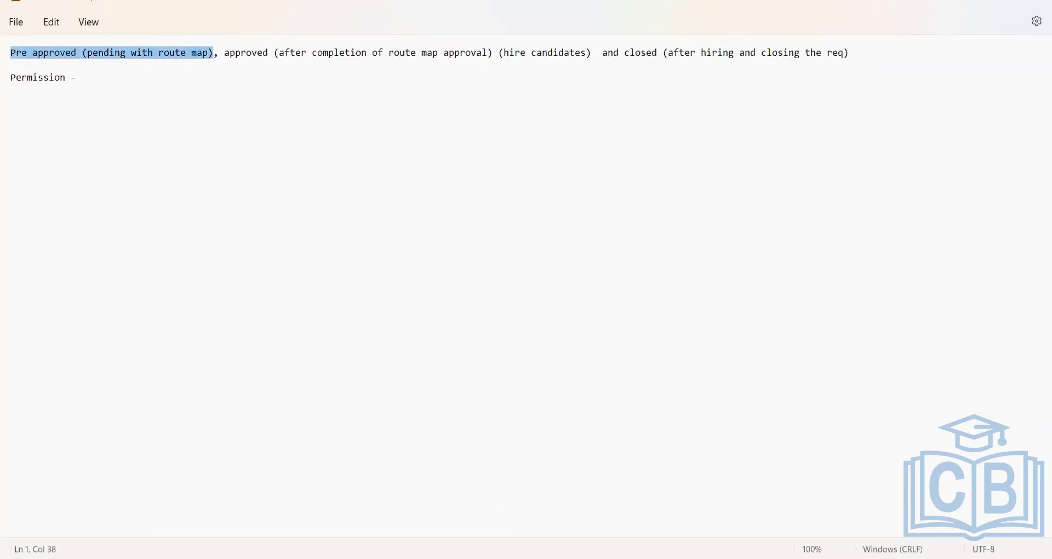
Switch to SuccessFactors in the browser, open the Sao Paulo Digital Expert job requisition and look through its fields.
key("alt+Tab")
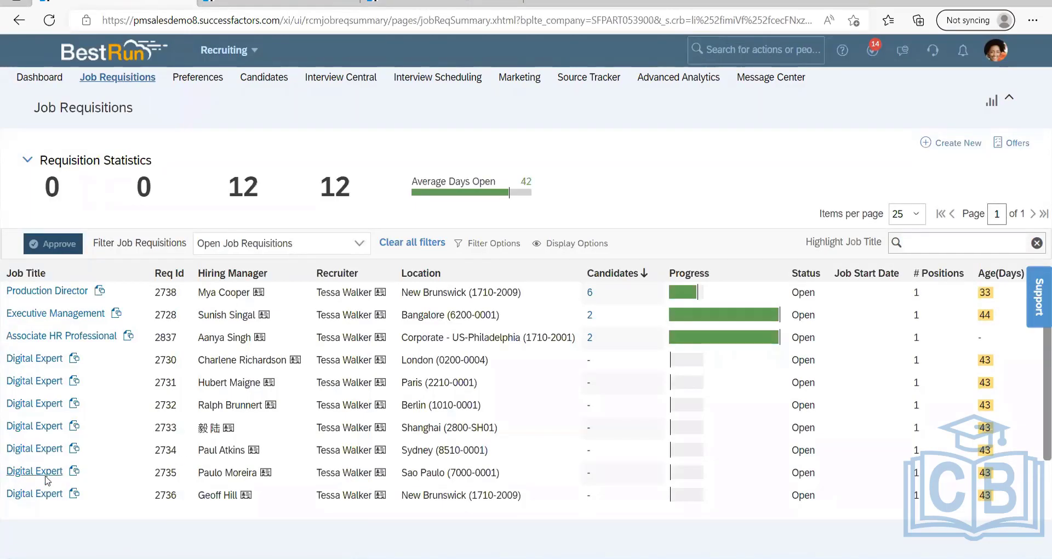
left_click(46, 475)
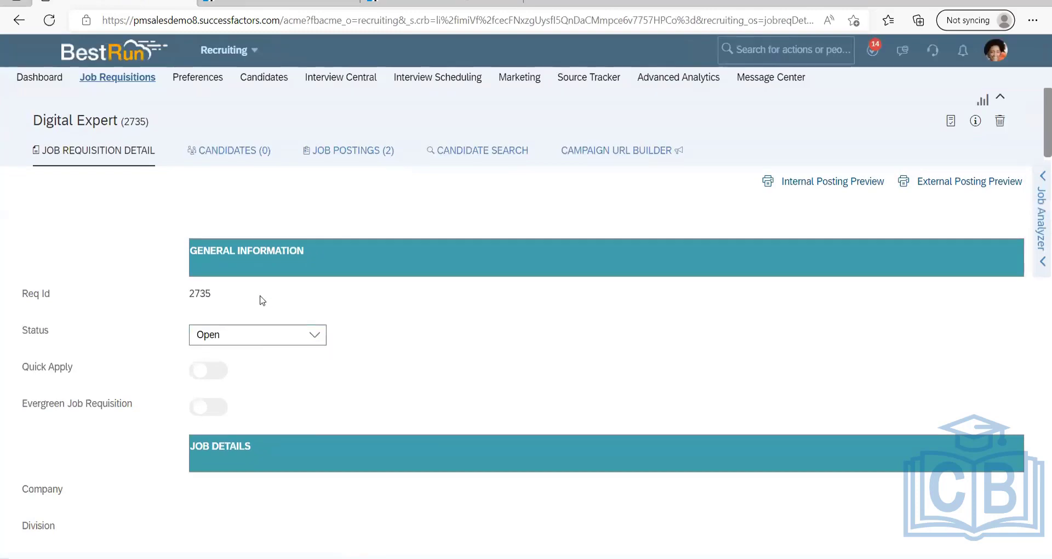
scroll(190, 302, "down", 15)
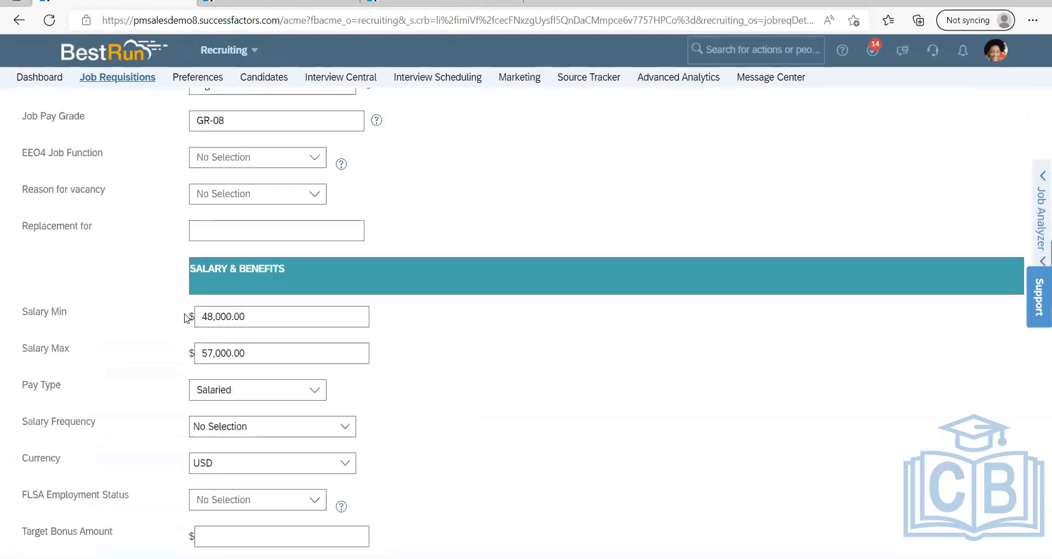
scroll(187, 317, "down", 20)
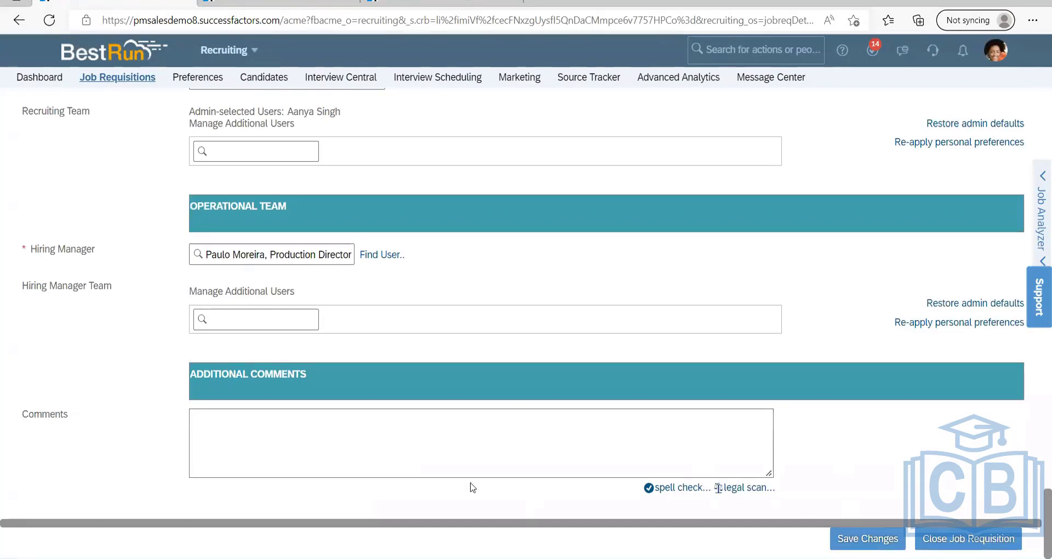
scroll(473, 487, "up", 20)
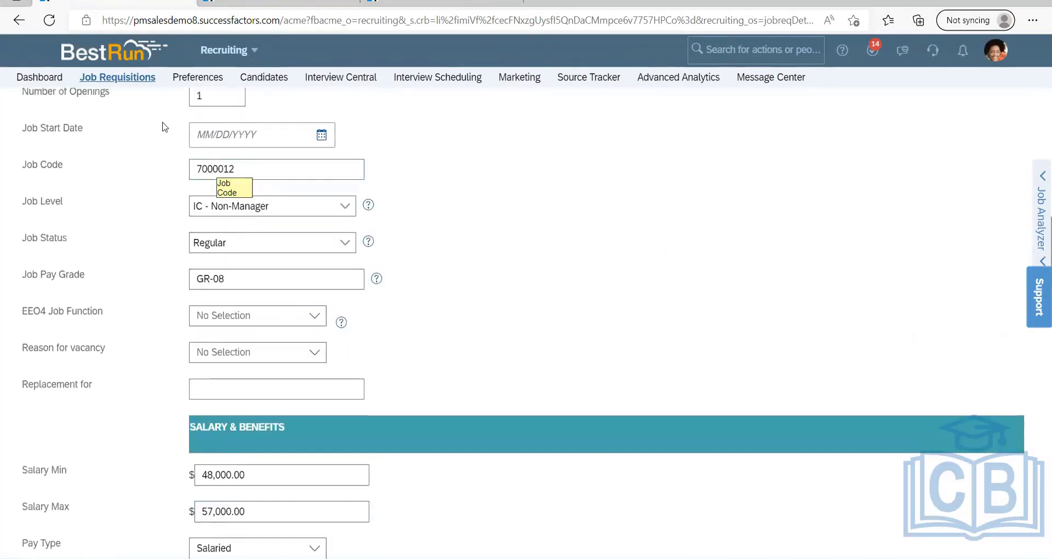
scroll(163, 127, "up", 8)
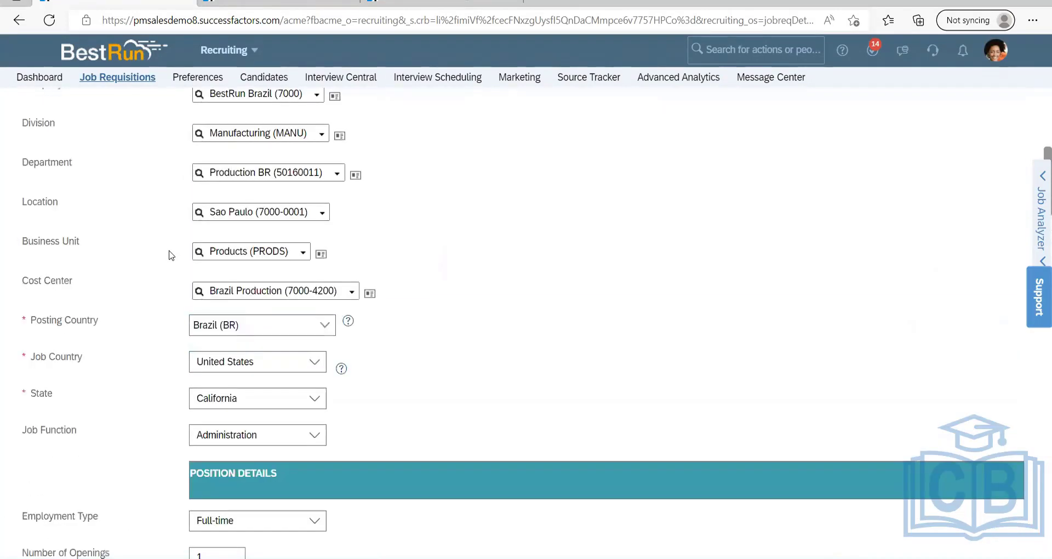
scroll(171, 255, "up", 2)
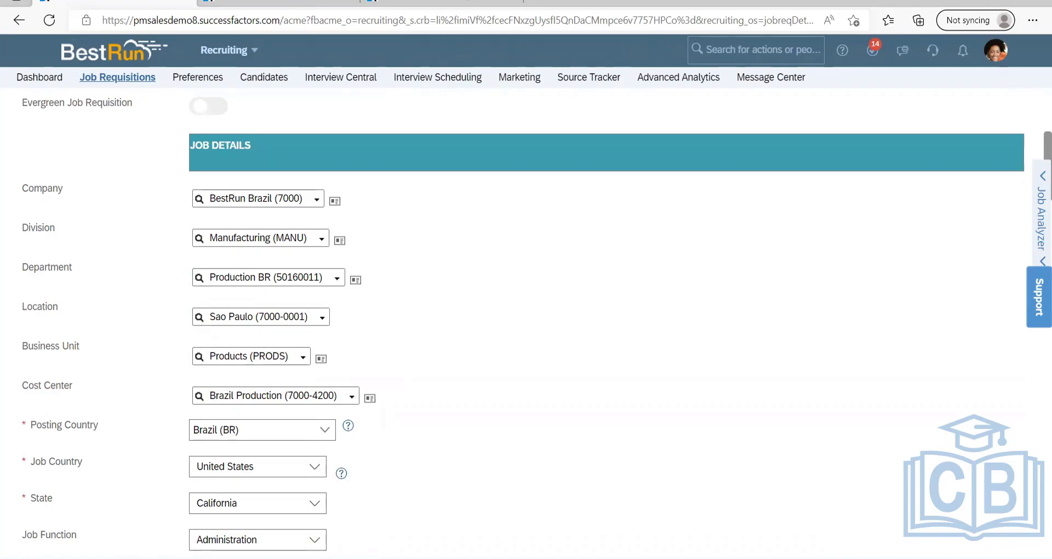
Switch to Notepad and review the approved status's explanation about completing the route map approval.
key("alt+Tab")
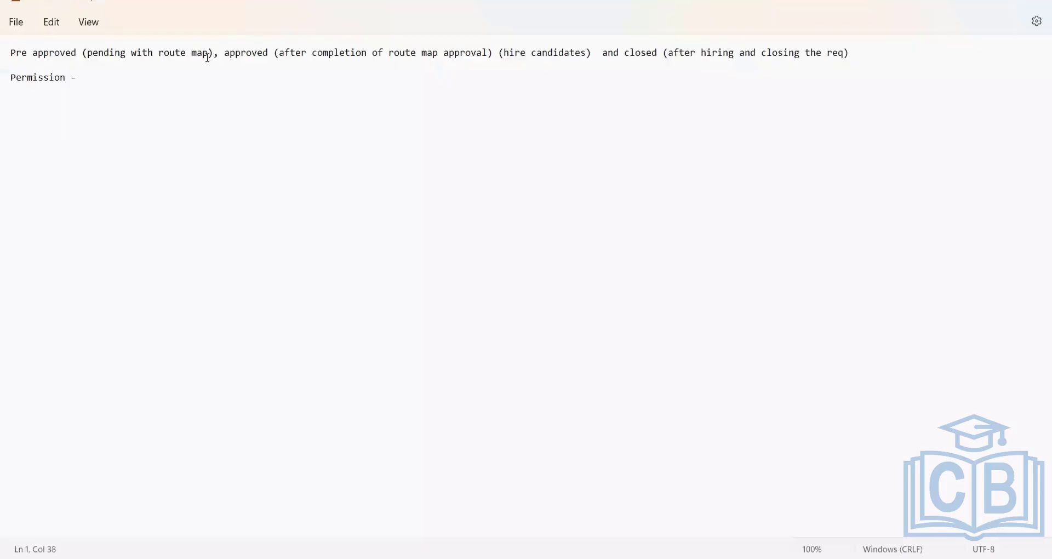
left_click(99, 81)
left_click(261, 49)
left_click(283, 52)
left_click_drag(271, 52, 492, 53)
left_click(488, 163)
Switch to the browser and examine the Digital Expert requisition's fields, from General Information to the Recruiting Team section.
key("alt+Tab")
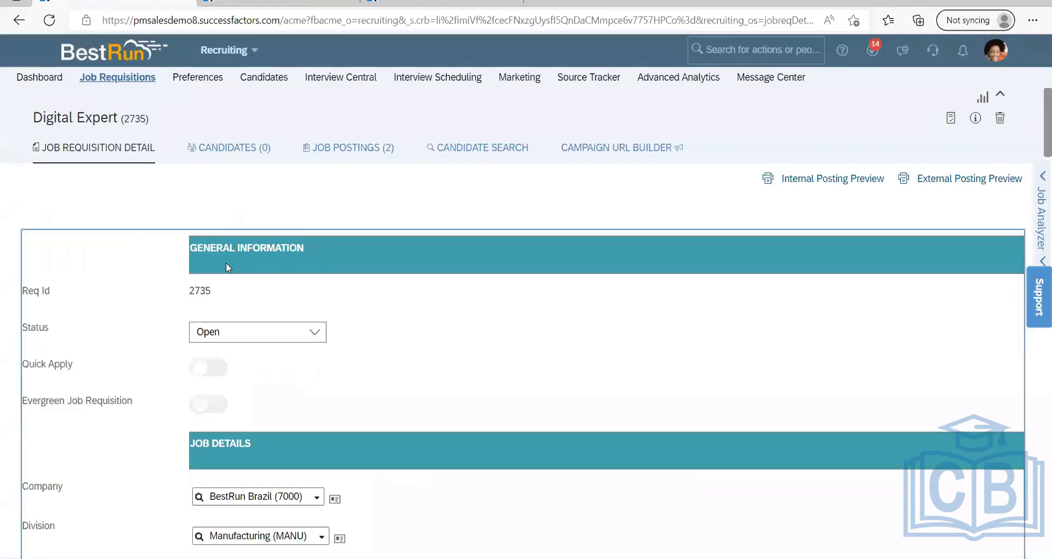
scroll(243, 324, "down", 10)
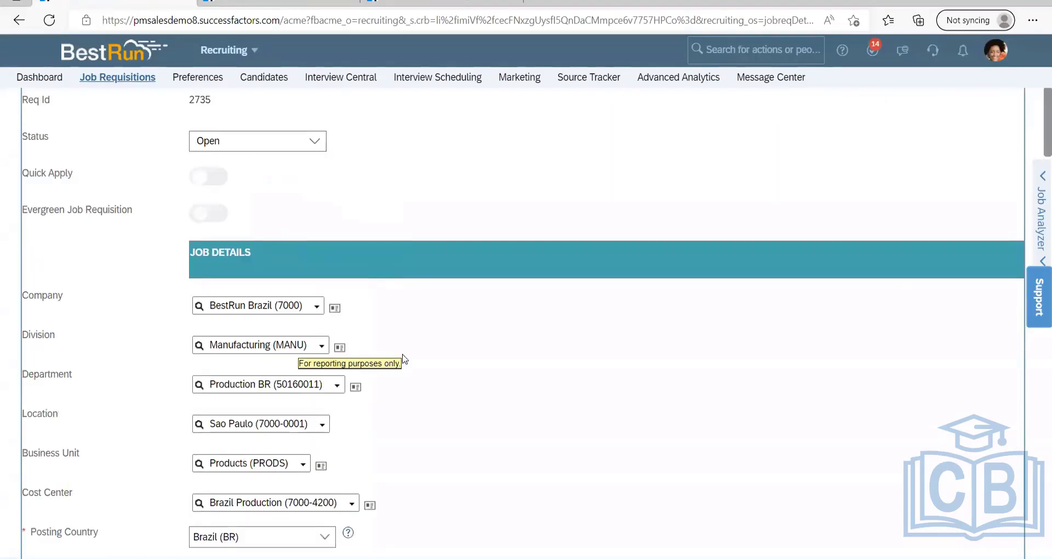
scroll(389, 323, "up", 7)
scroll(223, 174, "up", 1)
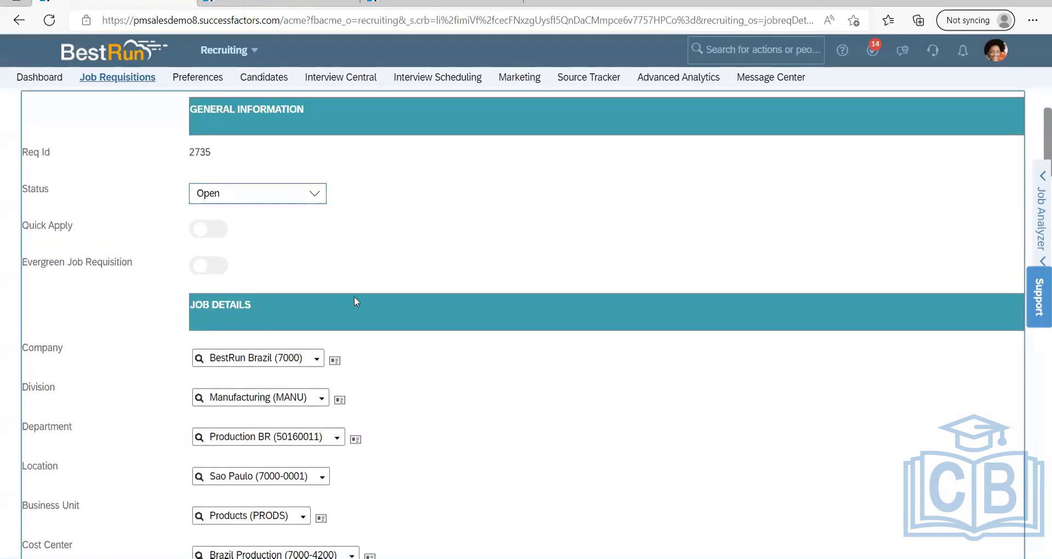
scroll(390, 305, "down", 15)
scroll(391, 307, "down", 5)
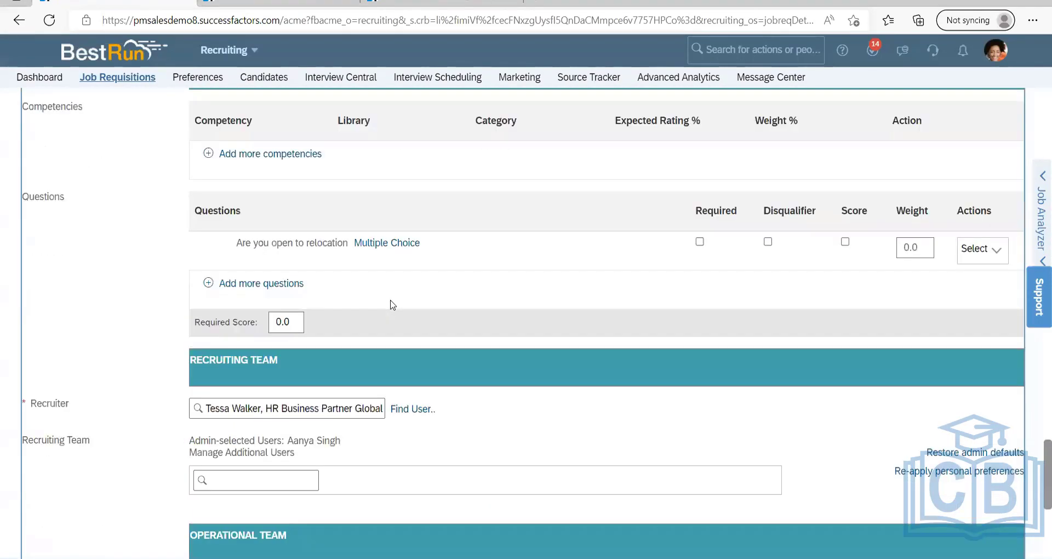
scroll(390, 304, "up", 20)
scroll(381, 102, "up", 1)
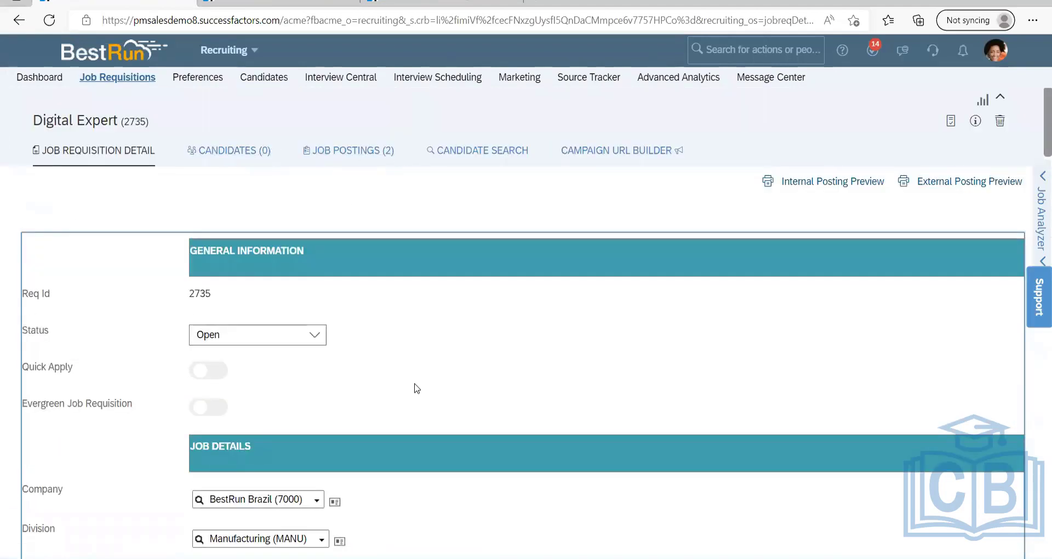
scroll(345, 367, "down", 6)
scroll(289, 344, "up", 6)
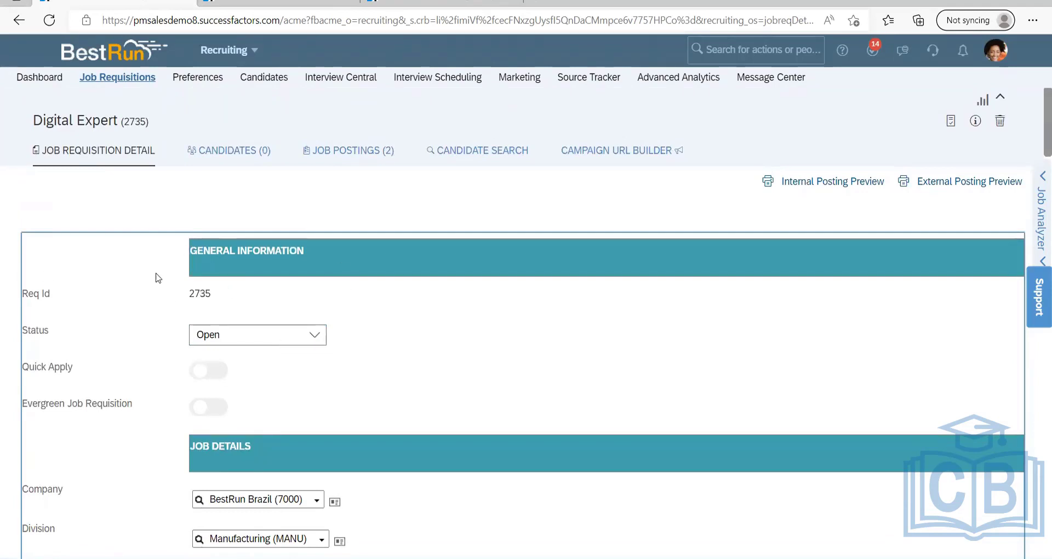
scroll(156, 279, "down", 2)
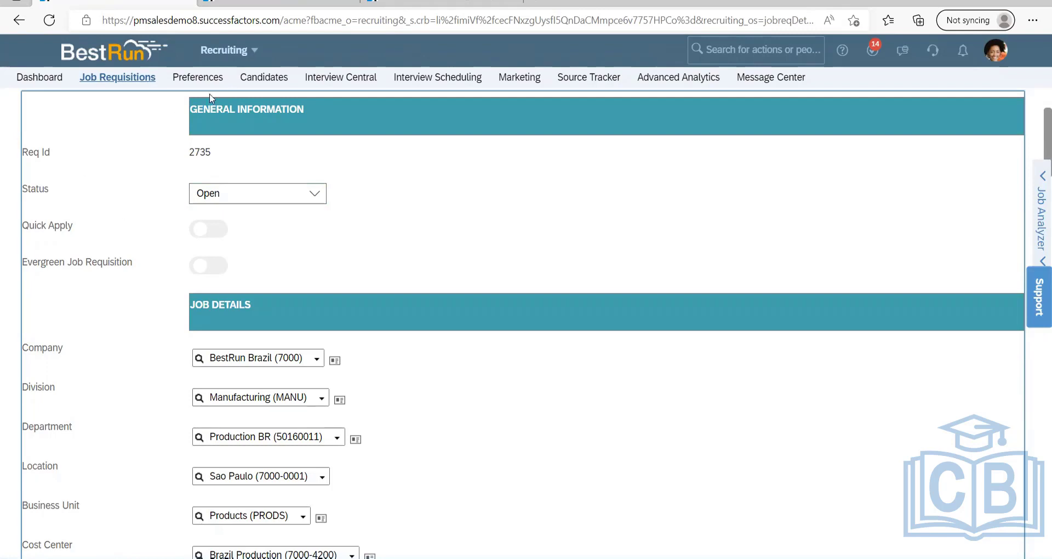
scroll(78, 138, "up", 3)
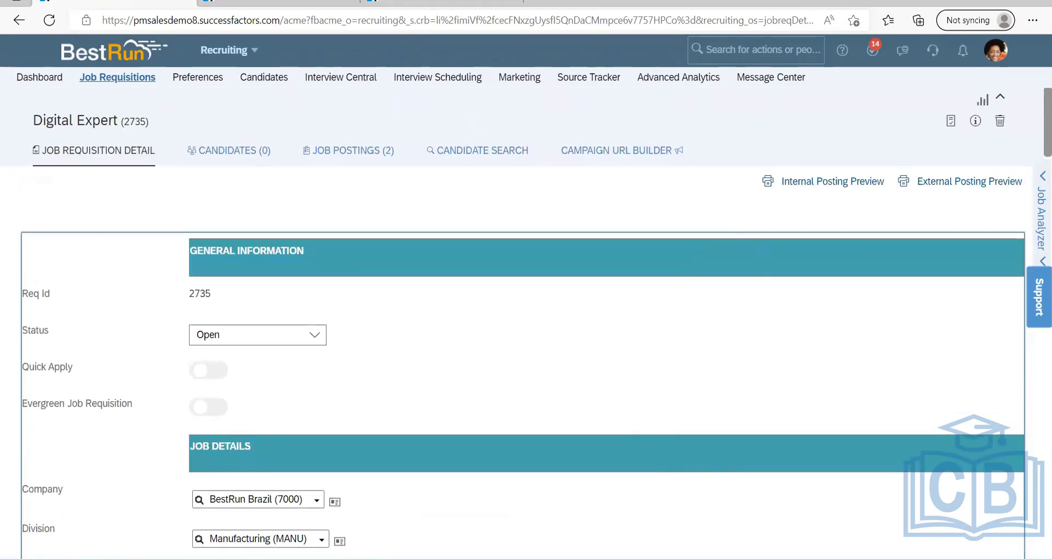
Switch to Notepad and review the notes on hiring candidates and on the closed status.
key("alt+Tab")
left_click(268, 54)
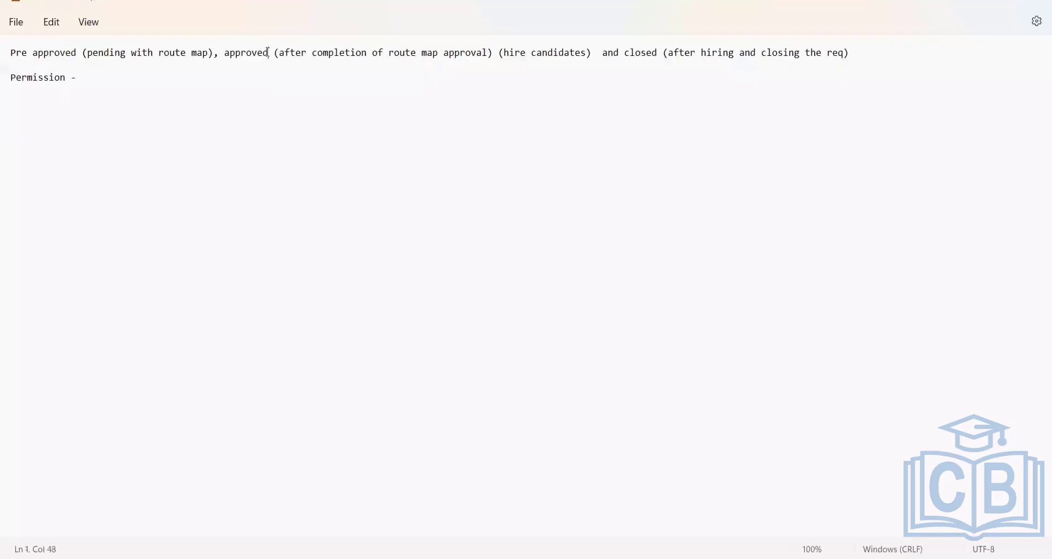
left_click(448, 54)
left_click(555, 63)
left_click(556, 56)
left_click_drag(629, 53, 850, 54)
left_click(11, 90)
Switch to the browser and look through the open requisition down to its options for saving changes and closing it.
key("alt+Tab")
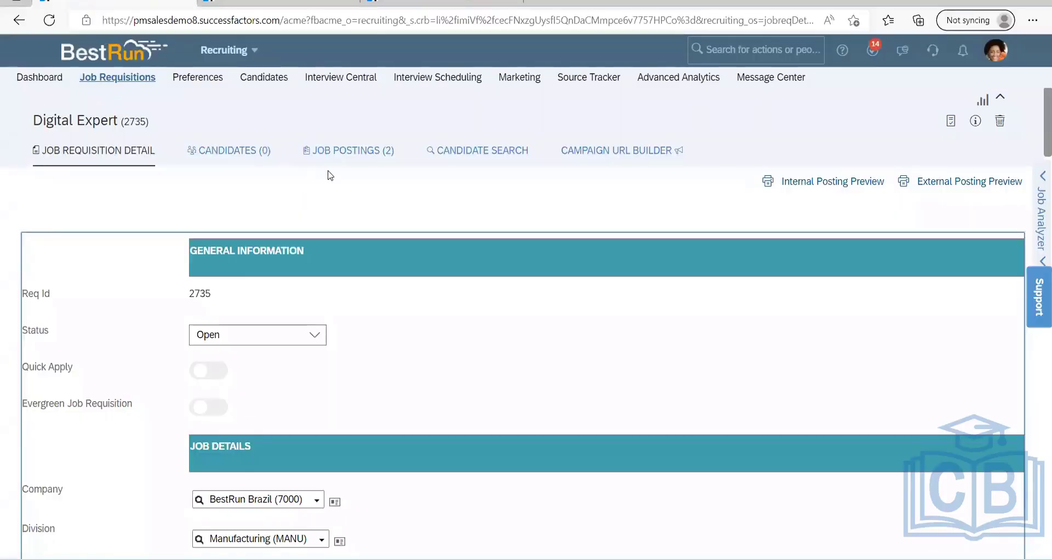
scroll(411, 348, "down", 15)
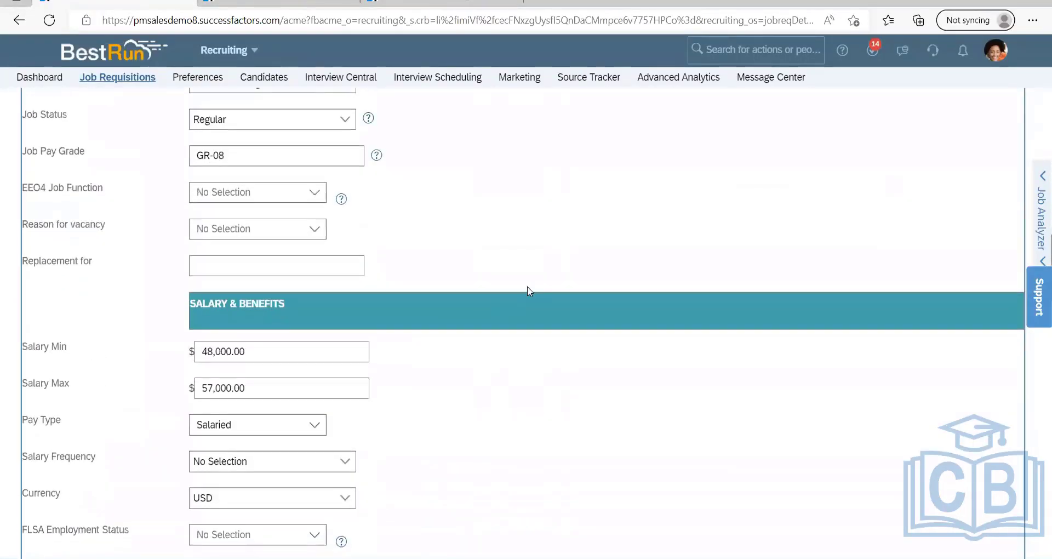
scroll(527, 287, "down", 10)
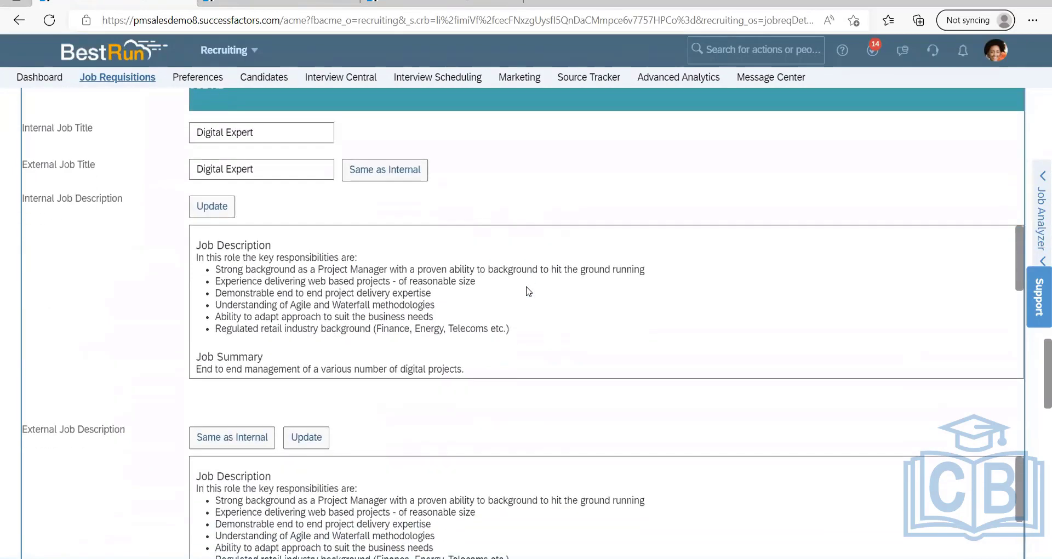
scroll(528, 290, "down", 10)
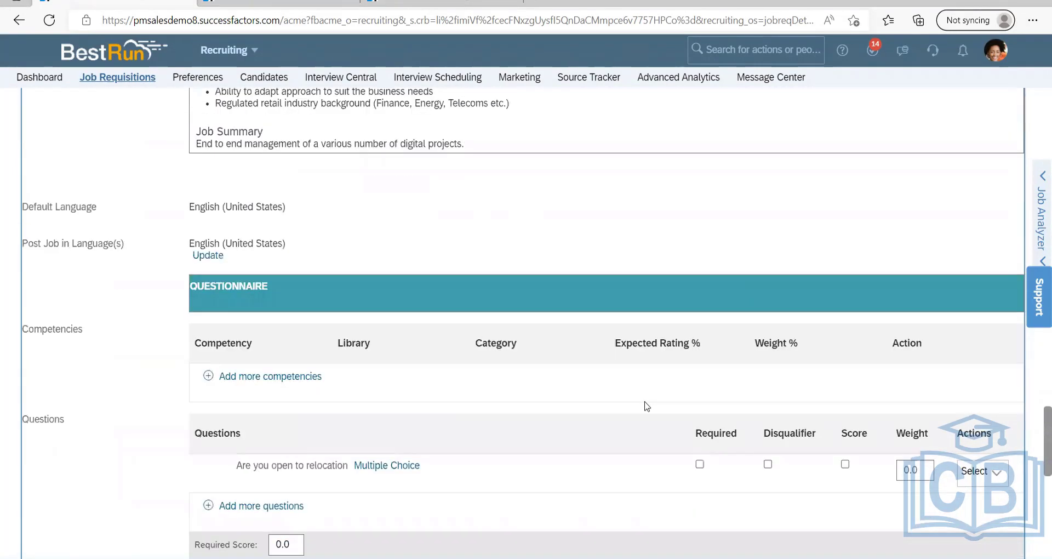
scroll(647, 406, "down", 10)
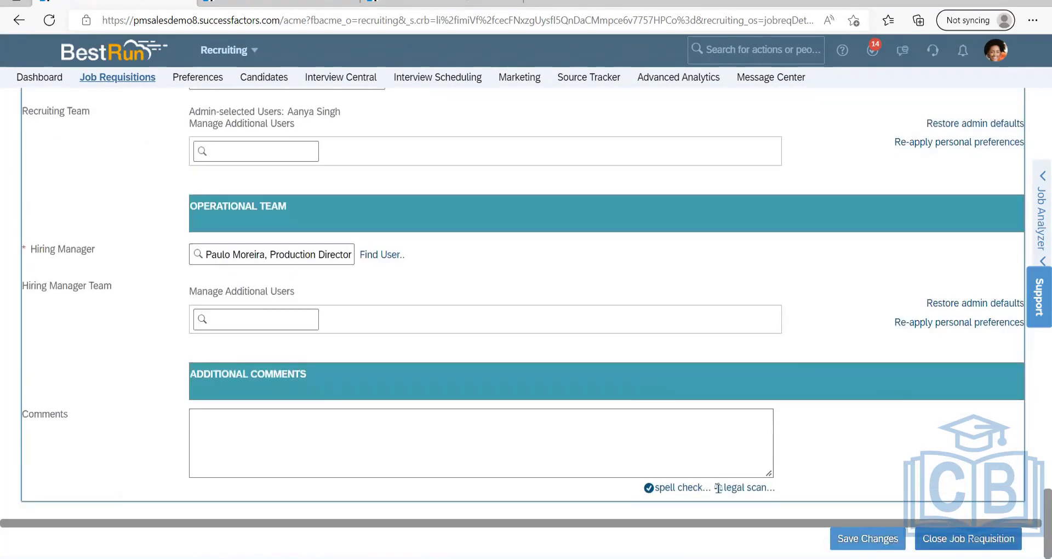
left_click(852, 538)
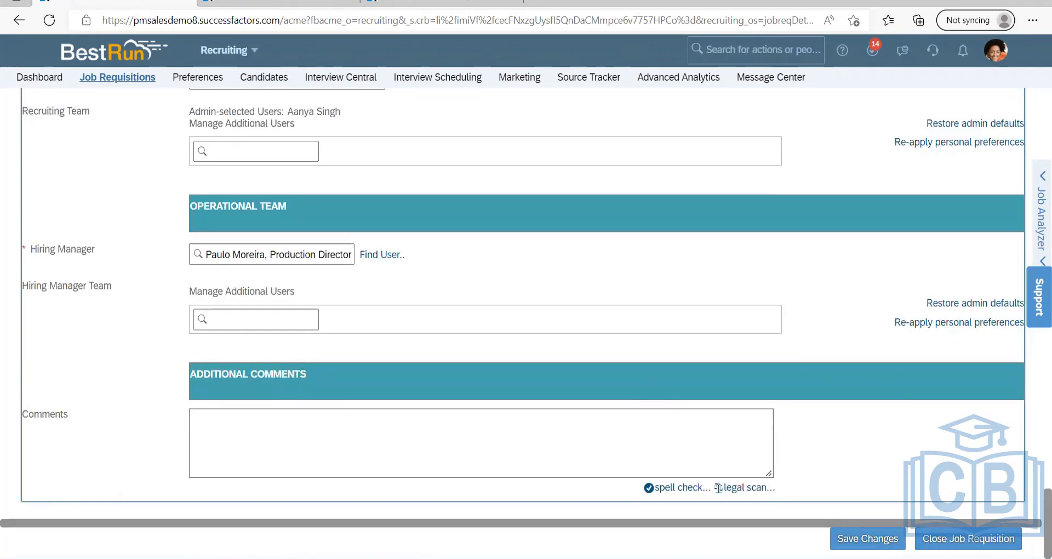
Switch to Notepad and review the note on the pre-approved status pending with the route map.
key("alt+Tab")
left_click(84, 78)
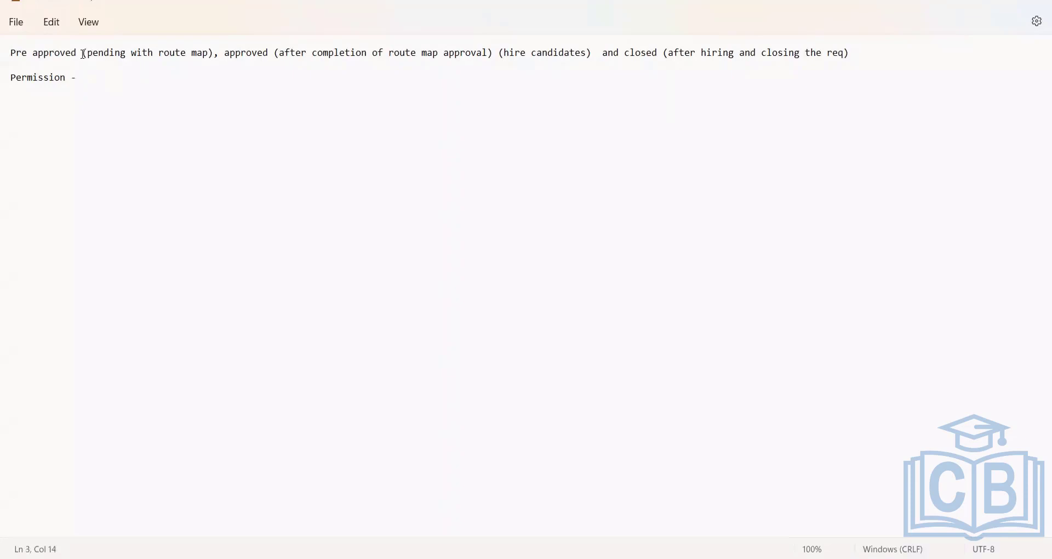
left_click_drag(214, 52, 6, 51)
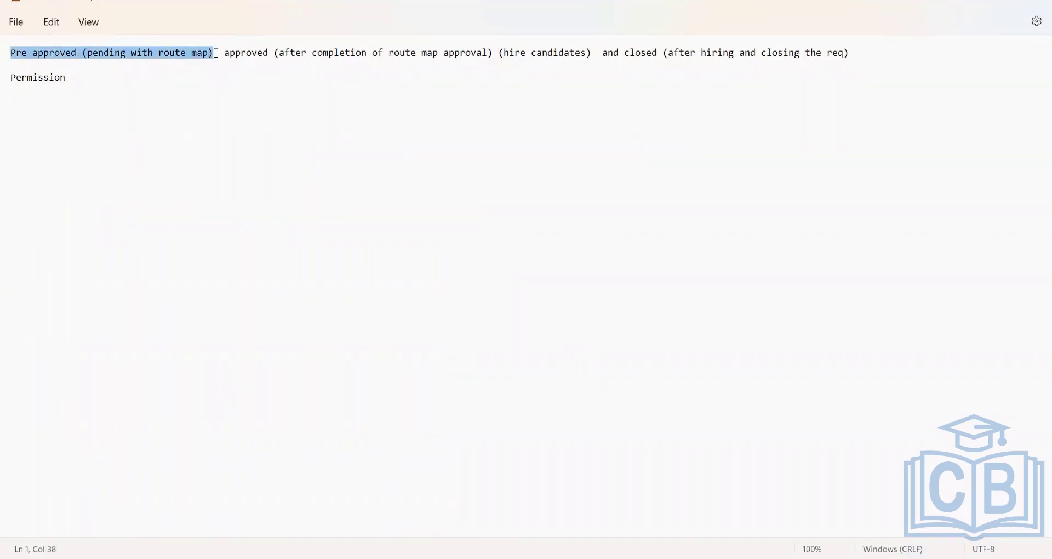
left_click_drag(218, 53, 21, 49)
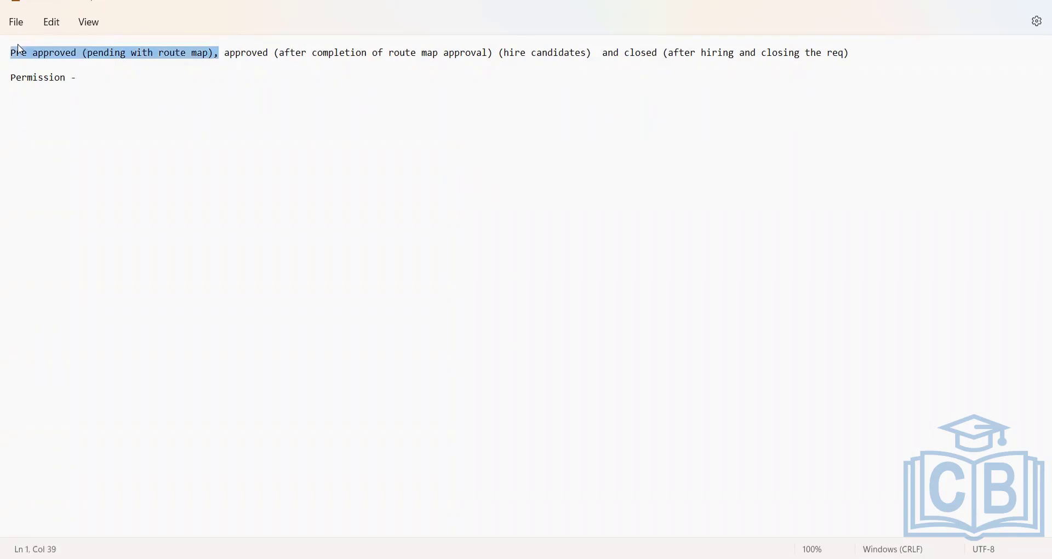
left_click(77, 52)
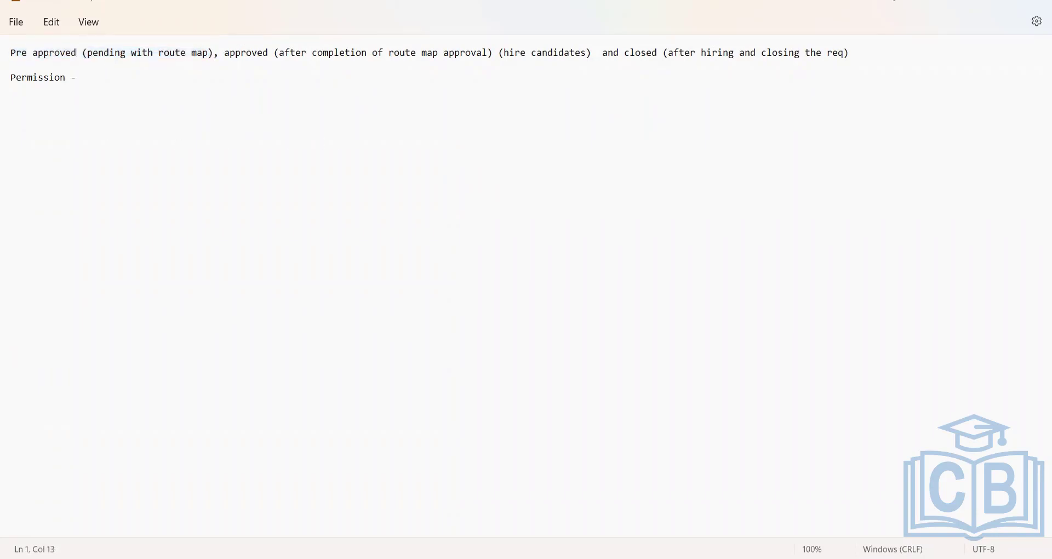
Switch to JRDM_Starter.xml in Notepad++ and examine the field-permission block of type "none" for the pre-approved status.
key("alt+Tab")
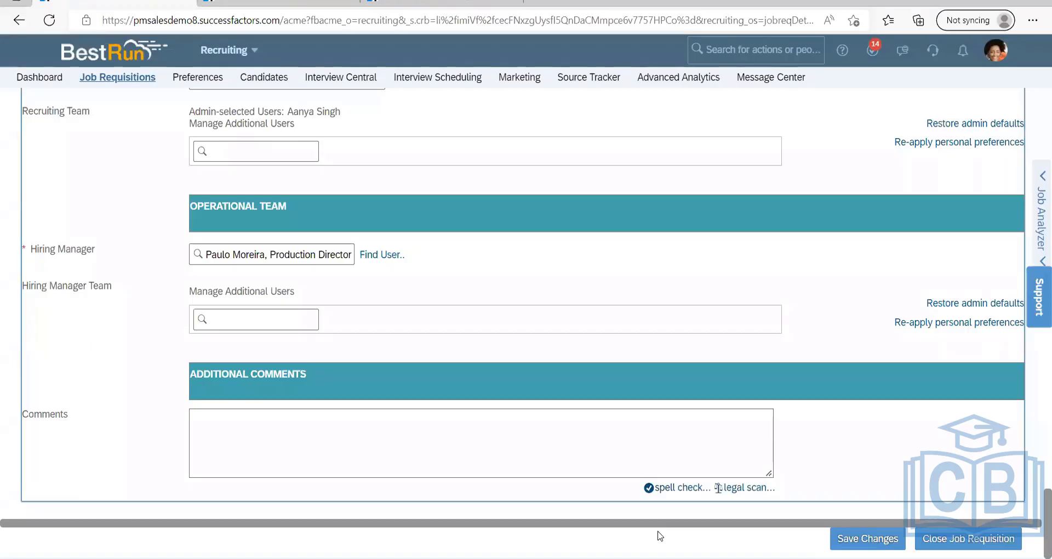
key("alt+Tab")
left_click_drag(233, 189, 20, 56)
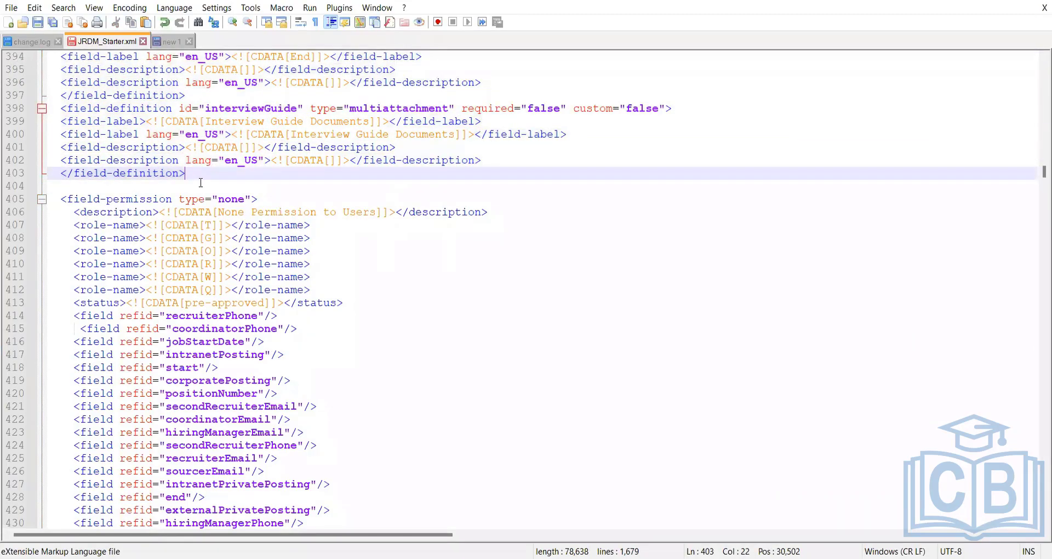
left_click(209, 170)
scroll(194, 188, "down", 1)
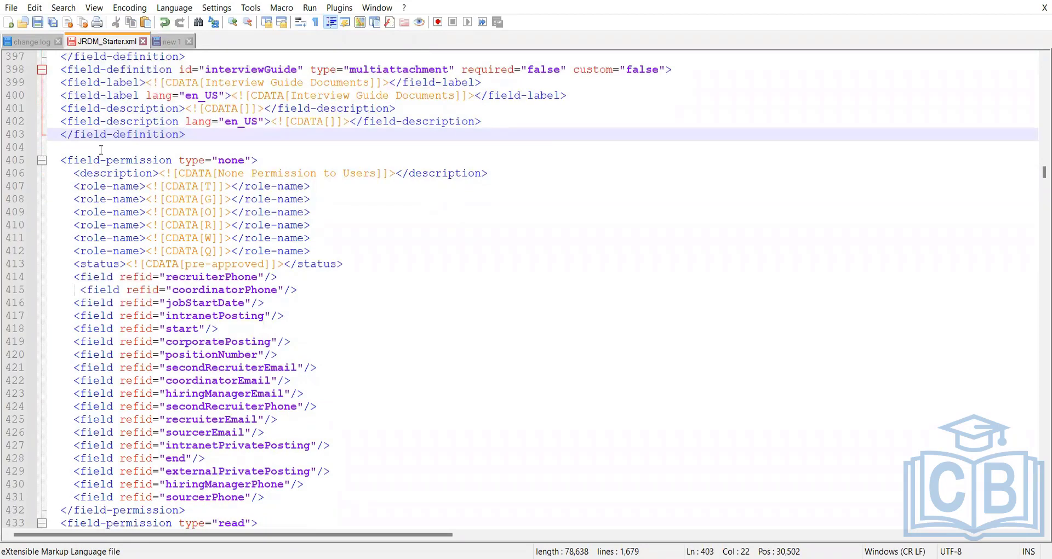
scroll(121, 174, "down", 1)
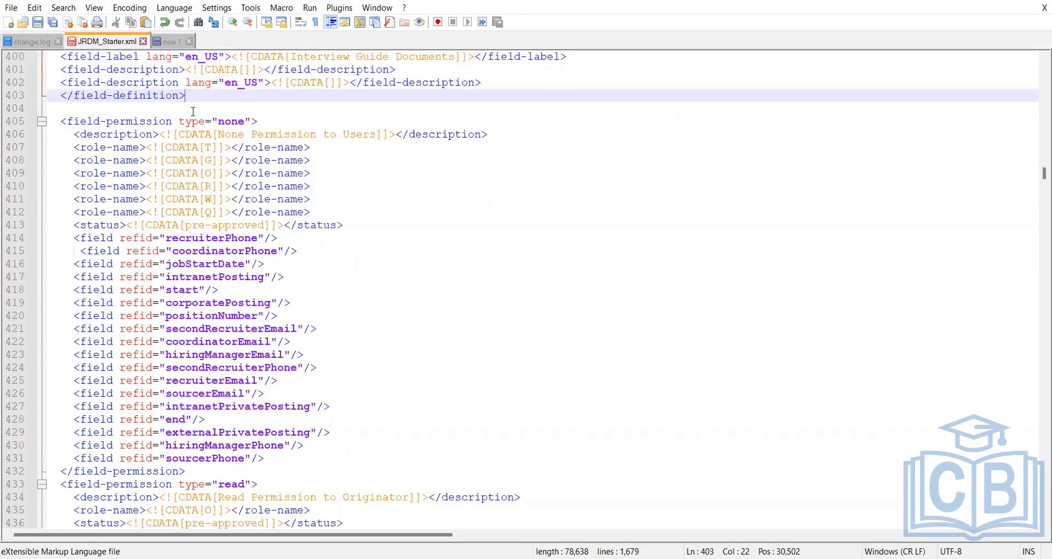
Switch to Notepad and review the status notes together with the "Permission -" line below them.
left_click(77, 109)
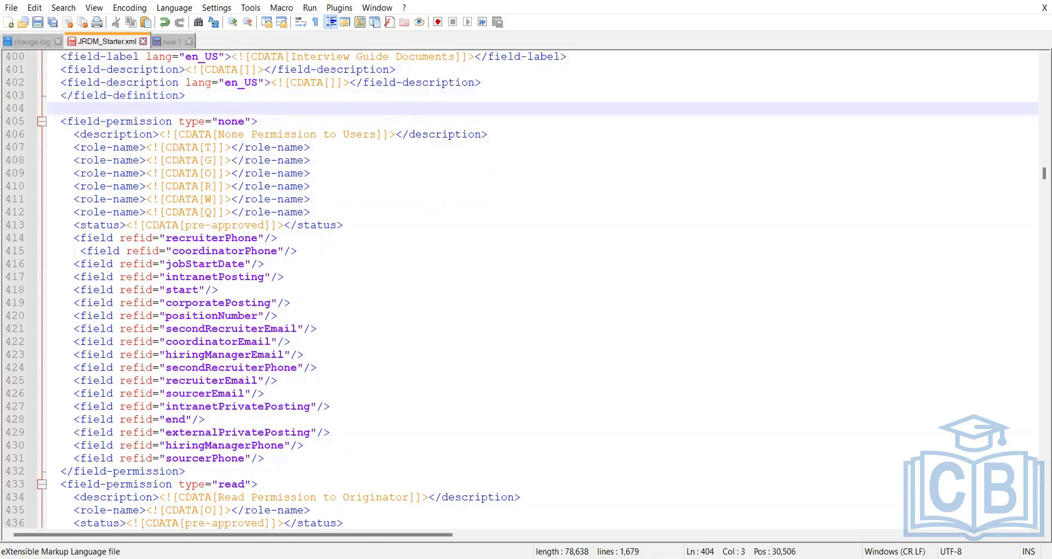
key("alt+Tab")
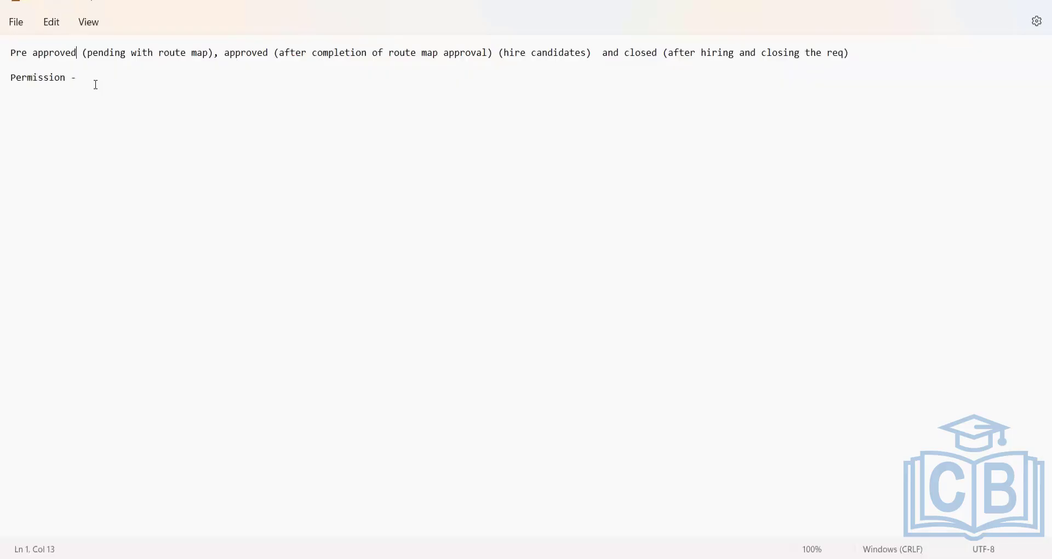
left_click(94, 84)
Switch to the browser and check the Status field in the General Information section of the Digital Expert requisition.
key("alt+Tab")
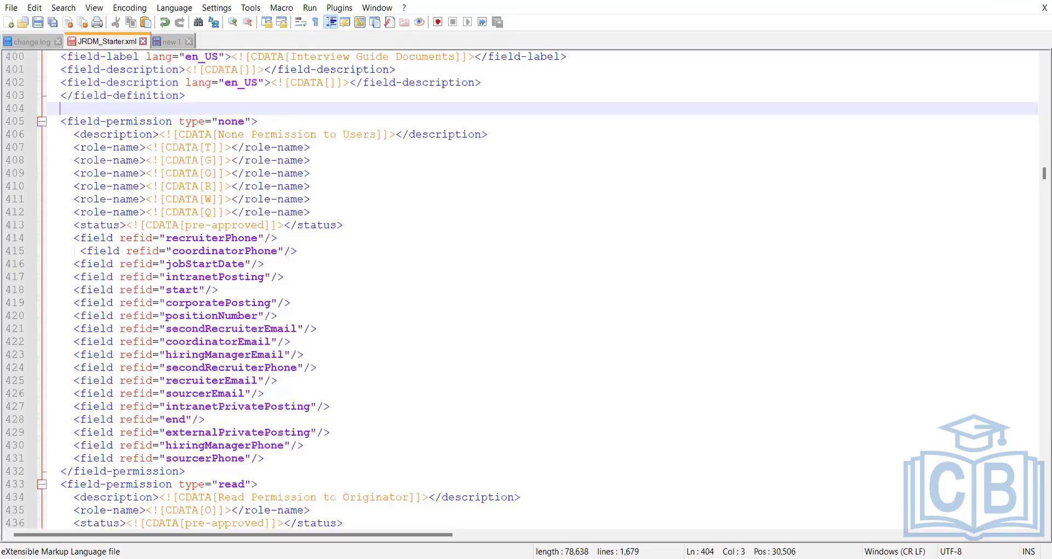
key("alt+Tab")
scroll(280, 166, "up", 10)
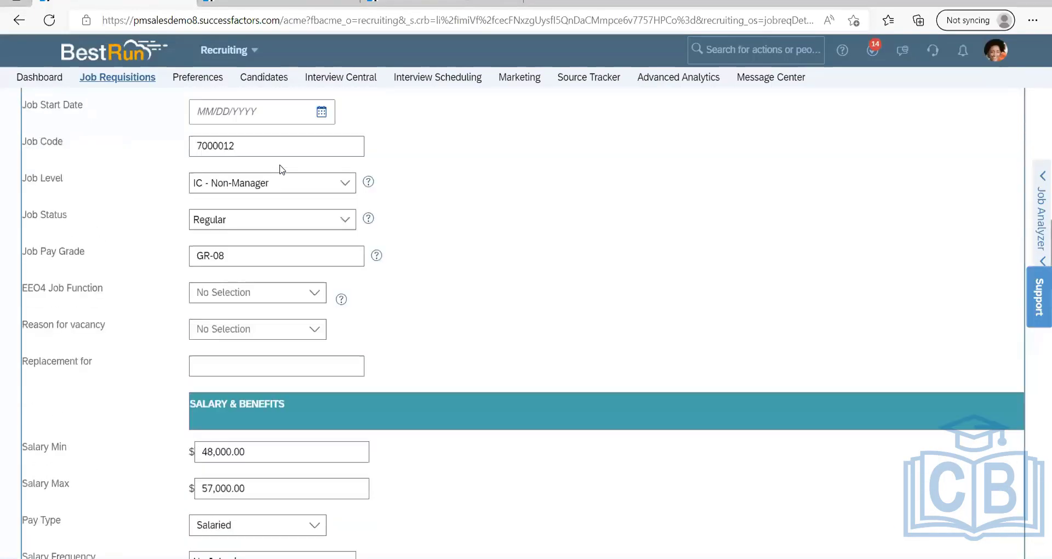
scroll(280, 166, "up", 10)
left_click(320, 335)
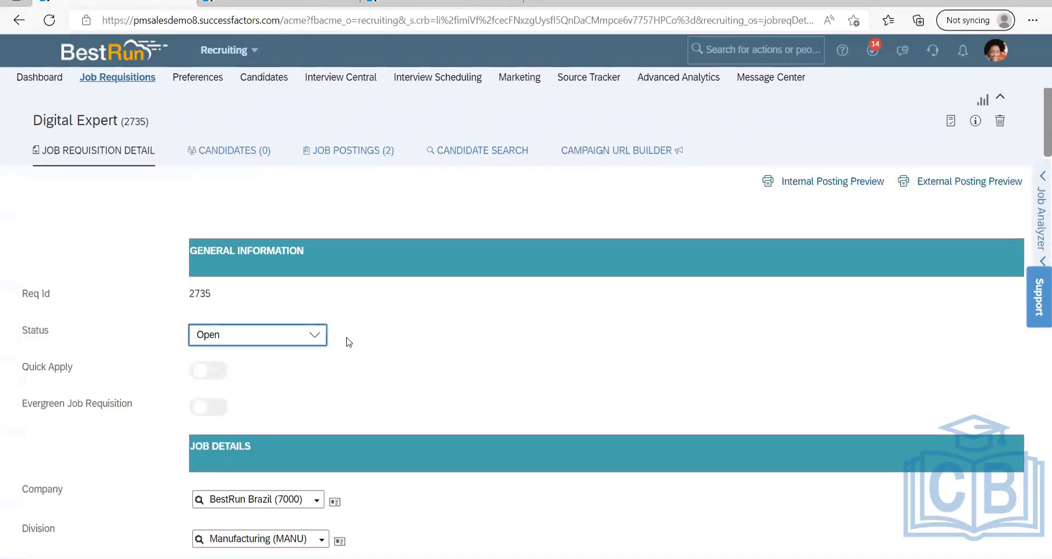
left_click(316, 335)
Switch to JRDM_Starter.xml in Notepad++ and look through the read-permission blocks and the field definitions around the "none" permission block.
key("alt+Tab")
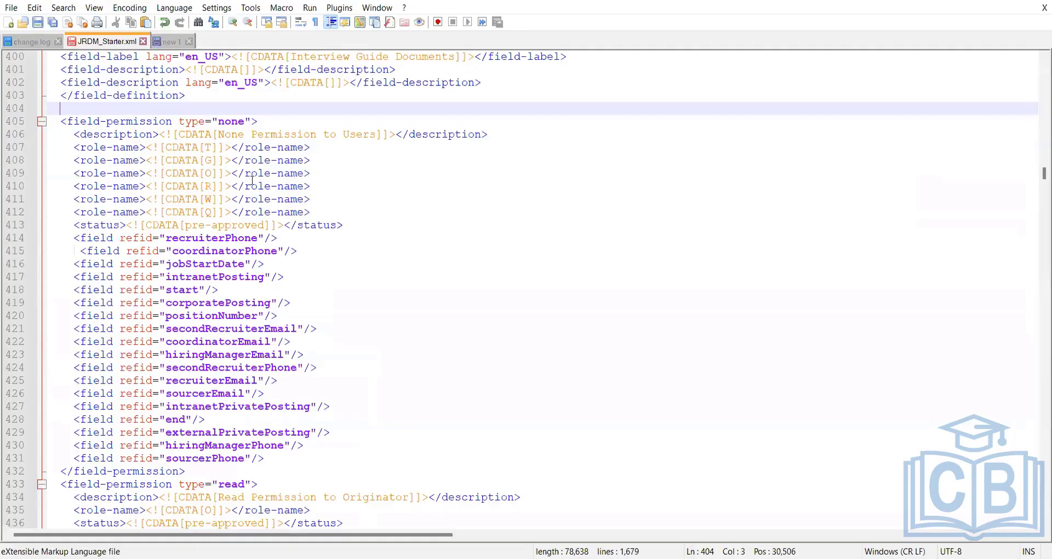
left_click(221, 226)
scroll(225, 277, "down", 9)
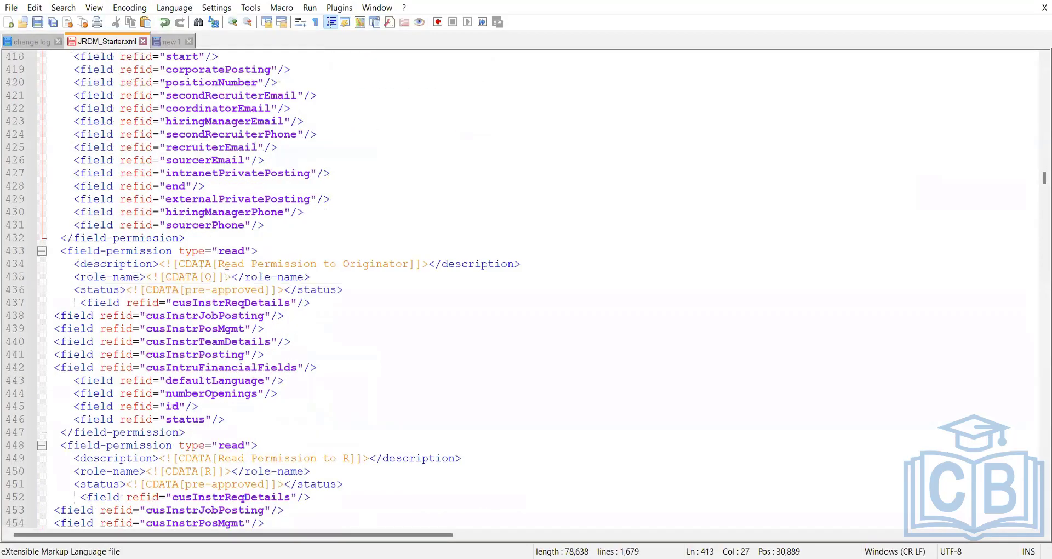
scroll(225, 279, "down", 15)
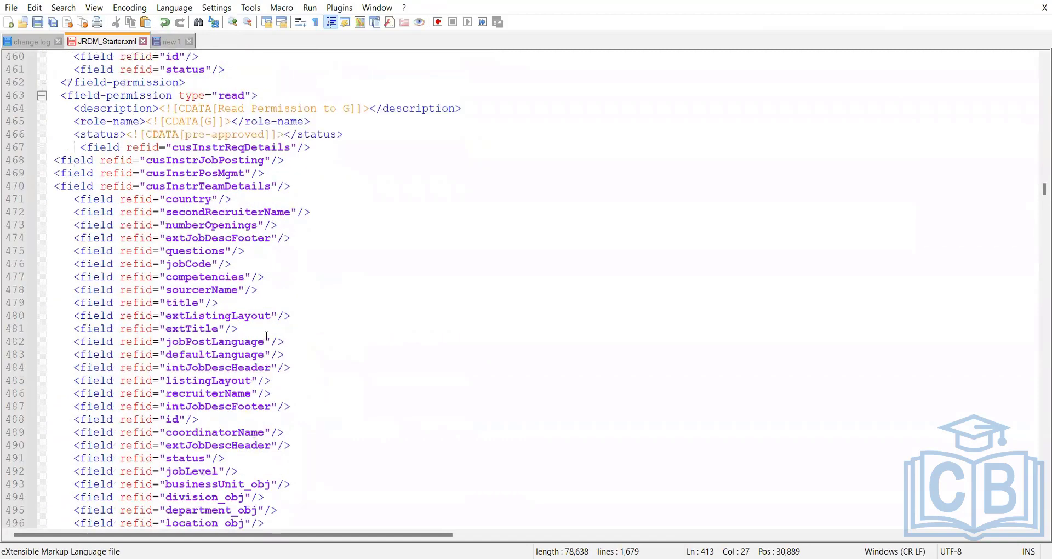
scroll(267, 336, "up", 17)
scroll(267, 336, "up", 19)
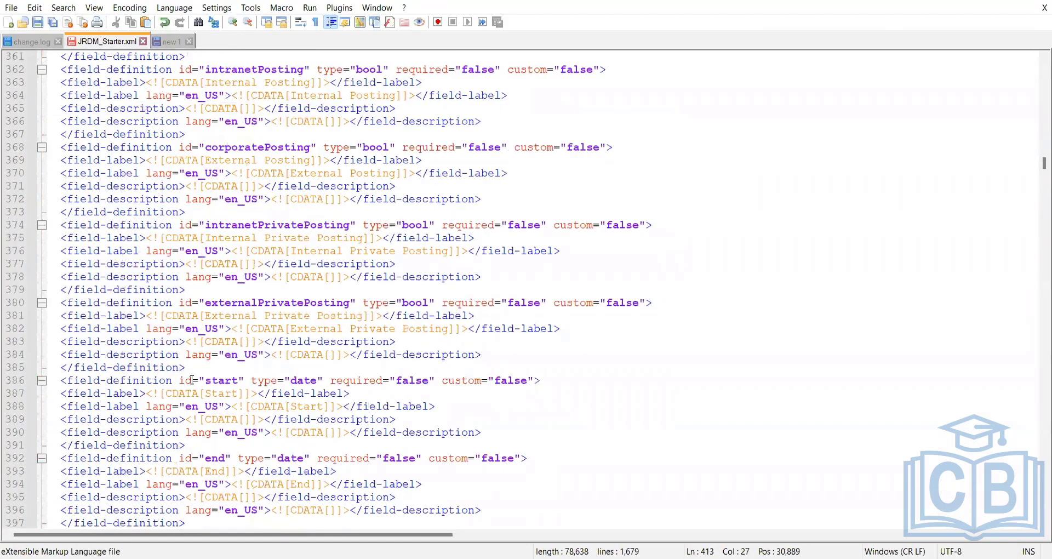
scroll(222, 227, "down", 2)
scroll(221, 227, "down", 11)
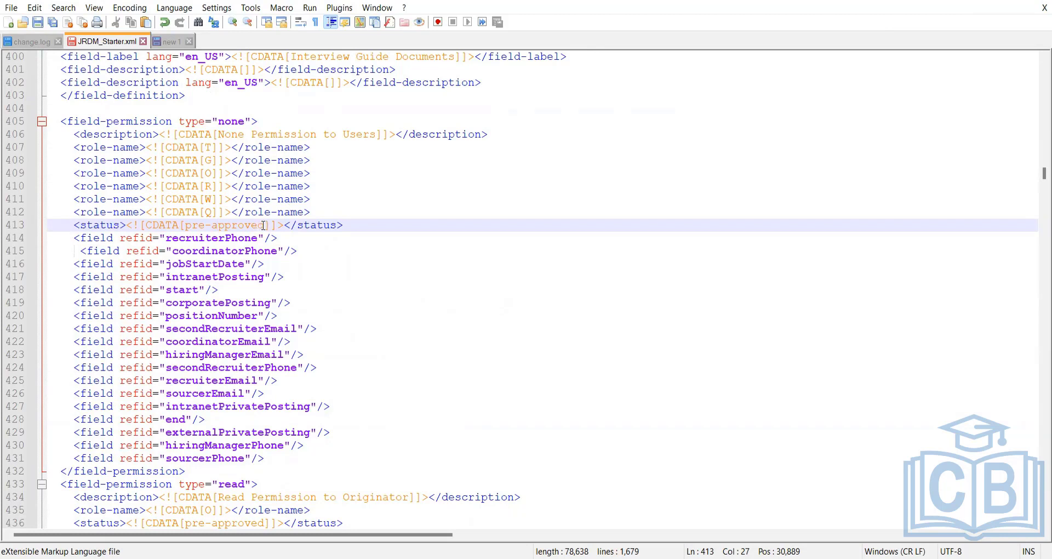
Highlight the pre-approved status value in the field-permission block of type "none" to point it out.
left_click_drag(264, 221, 187, 221)
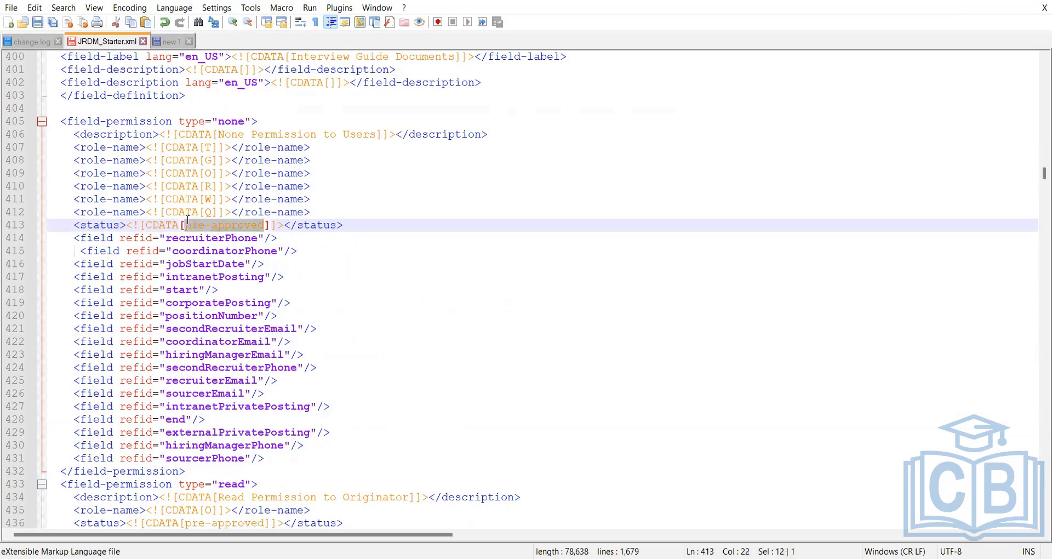
left_click(295, 250)
left_click_drag(265, 224, 183, 225)
left_click(267, 225)
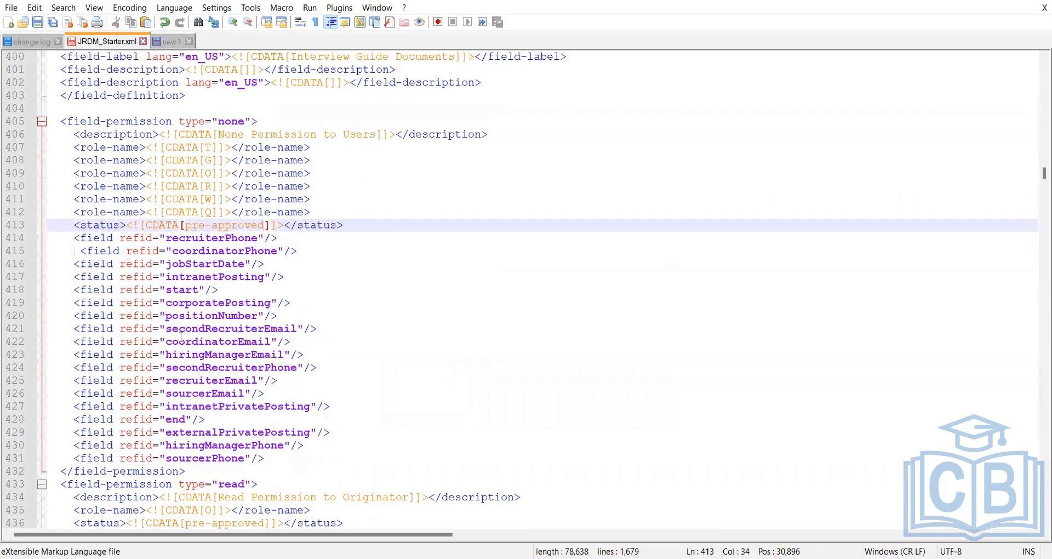
left_click_drag(296, 225, 196, 217)
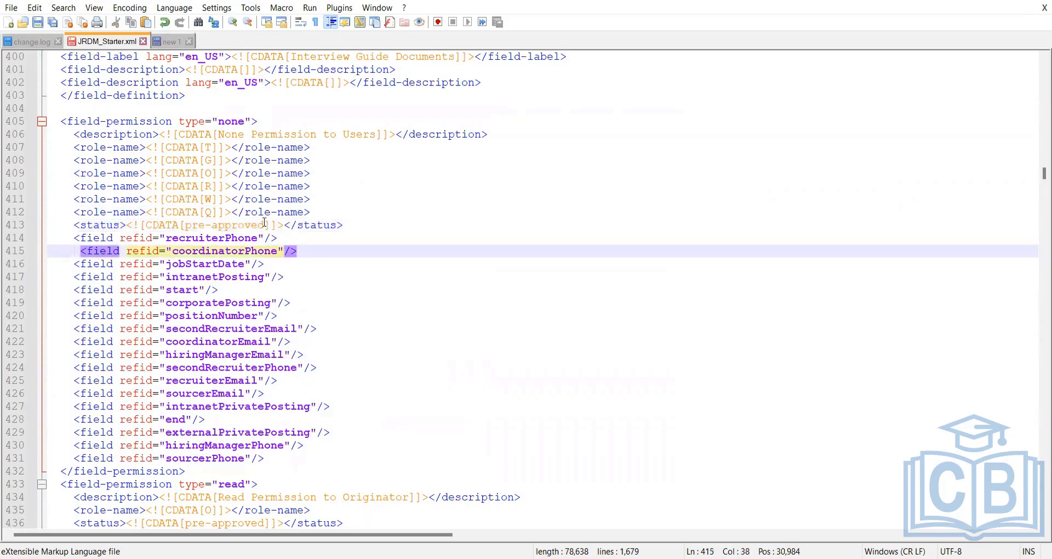
left_click_drag(264, 225, 185, 225)
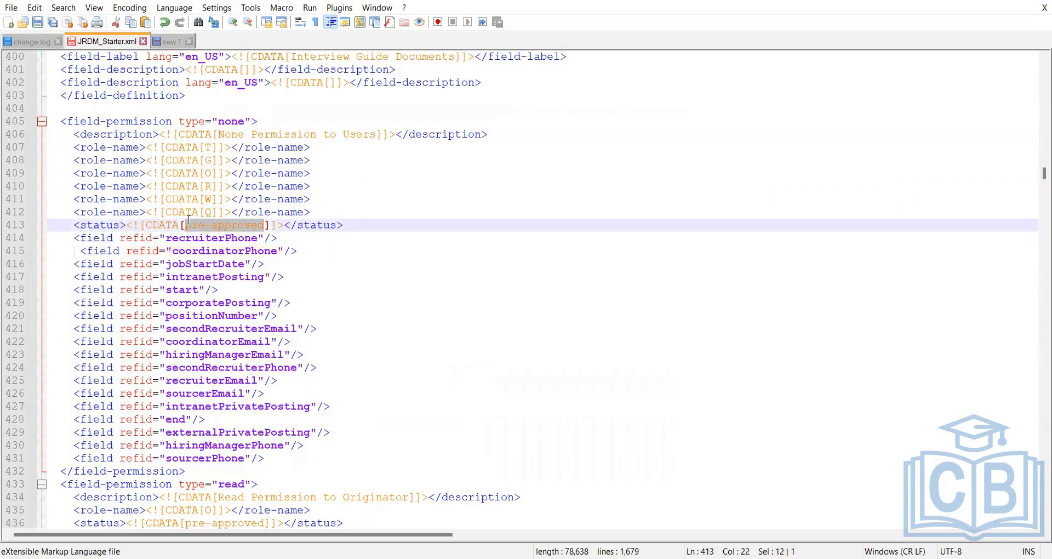
left_click(300, 251)
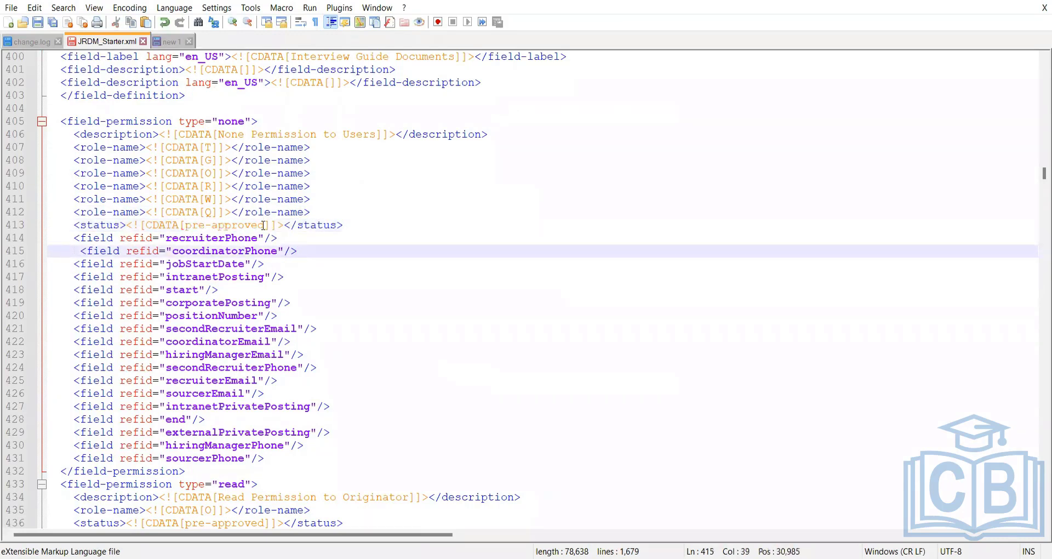
left_click_drag(262, 225, 185, 225)
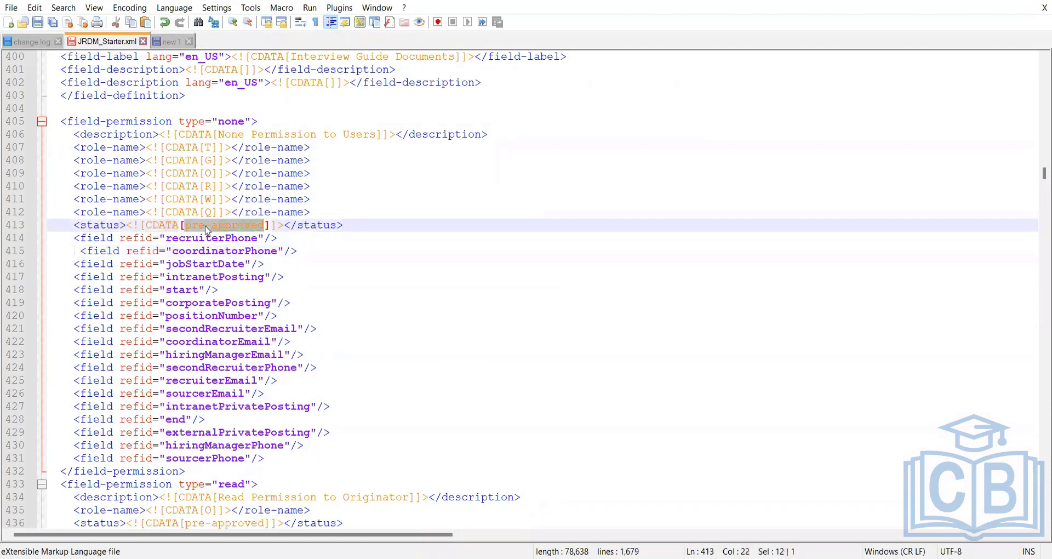
left_click(254, 226)
left_click_drag(265, 224, 188, 223)
left_click(354, 266)
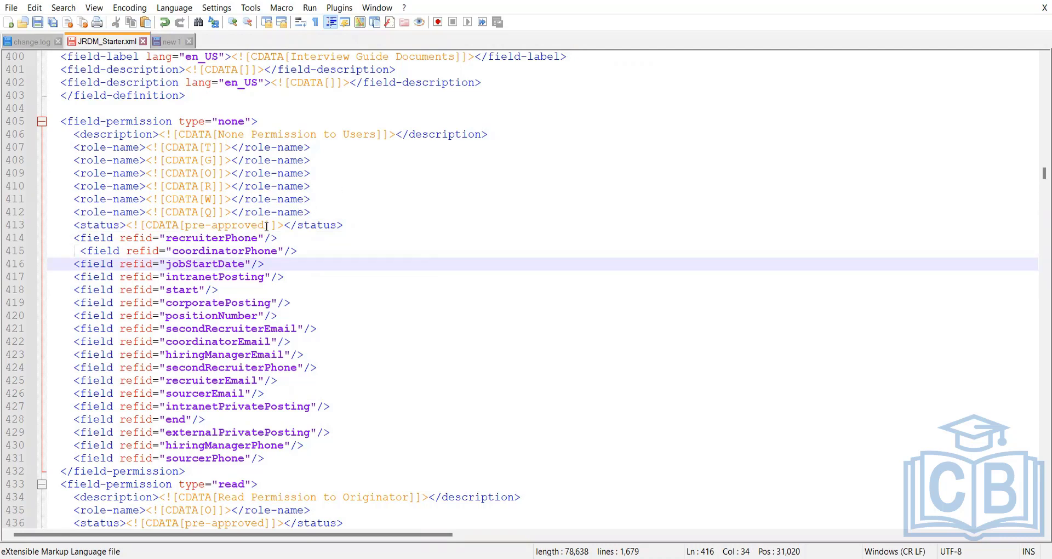
left_click_drag(267, 226, 186, 227)
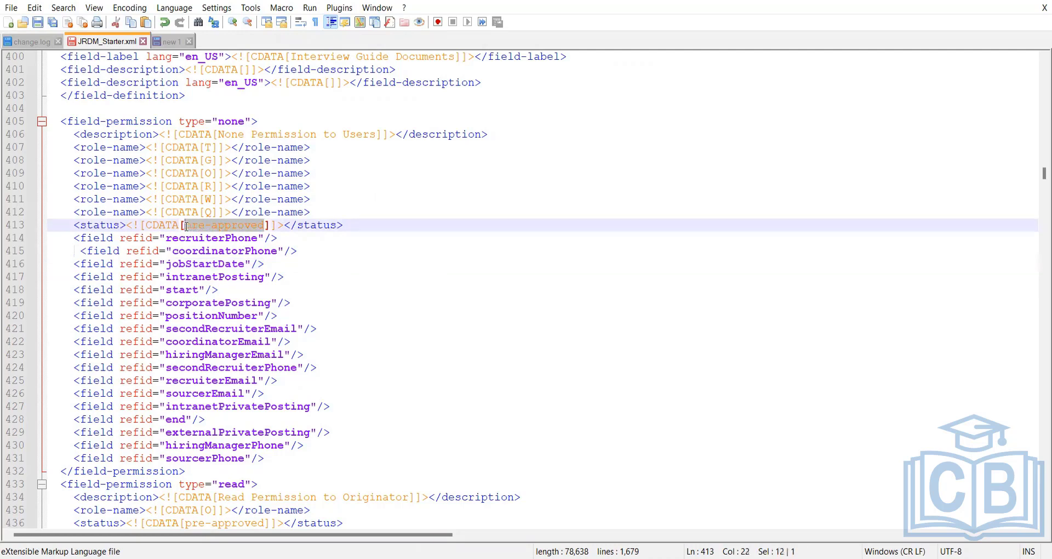
left_click(322, 241)
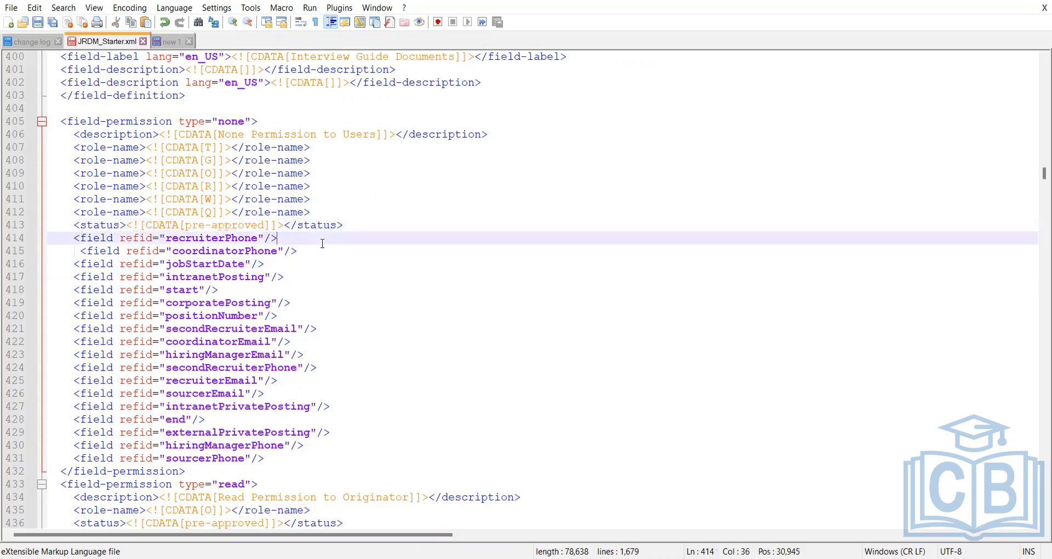
left_click_drag(267, 227, 186, 226)
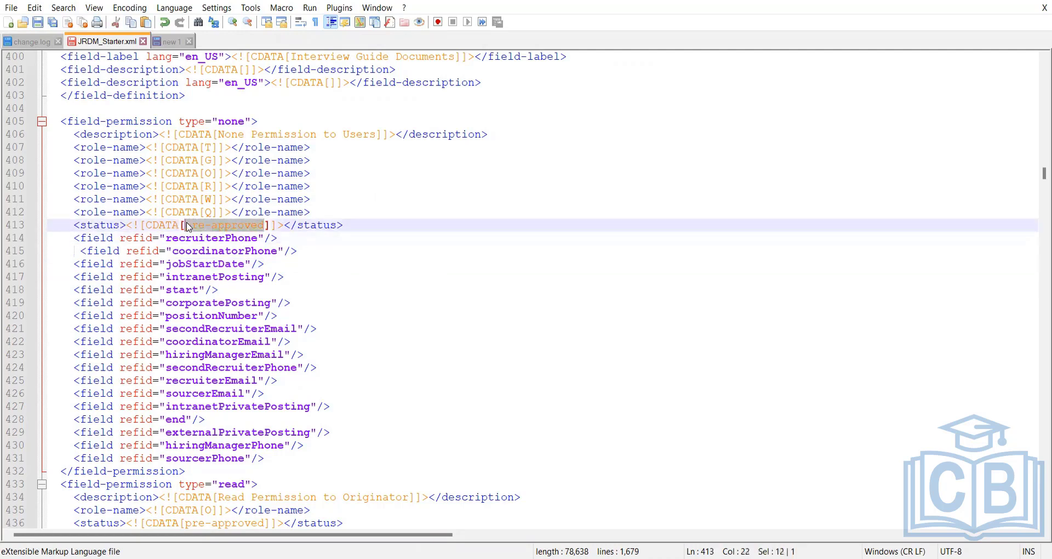
left_click(204, 226)
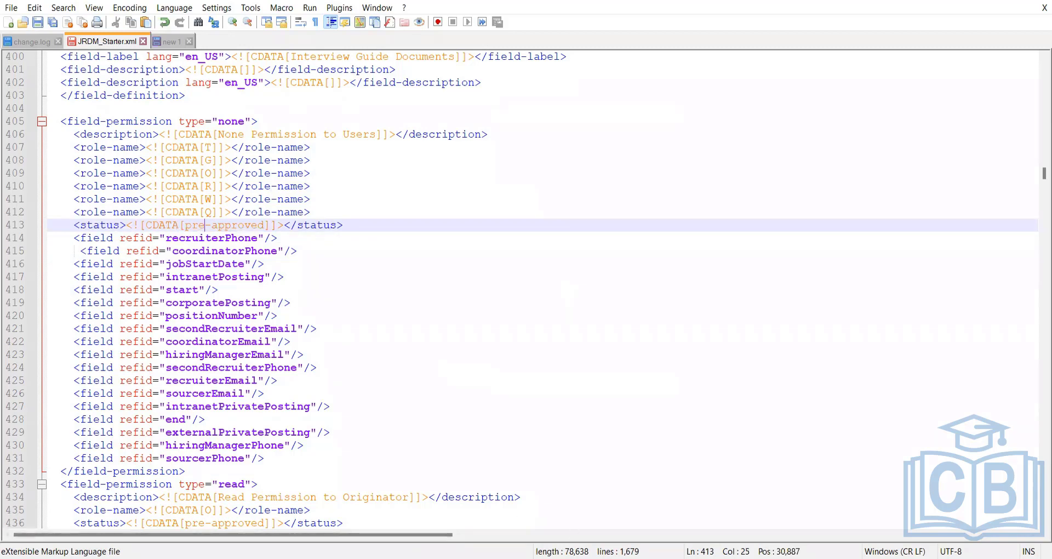
Switch to Notepad and highlight the words "Pre approved" in the status notes.
key("alt+Tab")
left_click(88, 53)
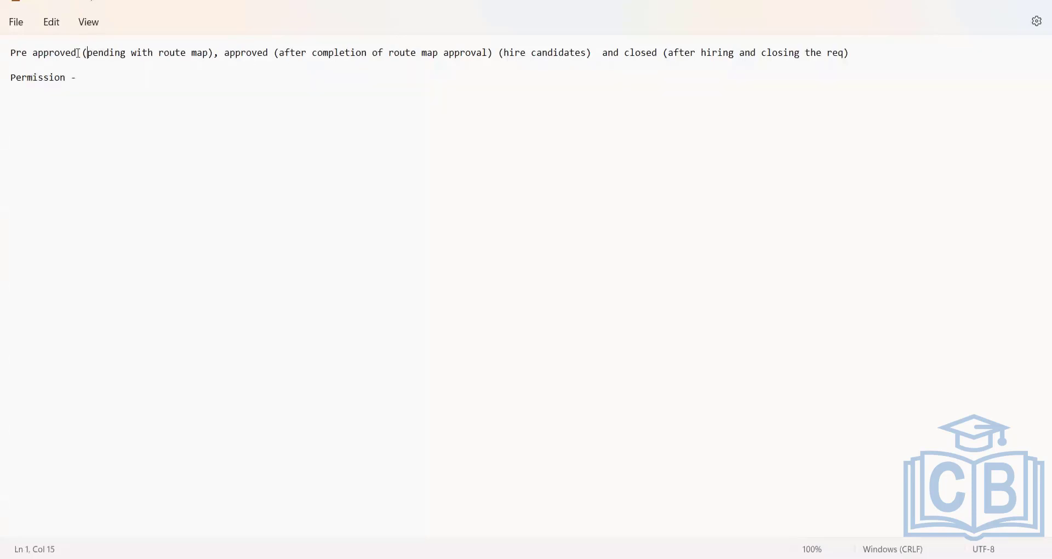
left_click_drag(79, 53, 10, 51)
key("Down")
Switch back to JRDM_Starter.xml and highlight the field references from recruiterPhone to sourcerPhone in the "none" permission block.
key("alt+Tab")
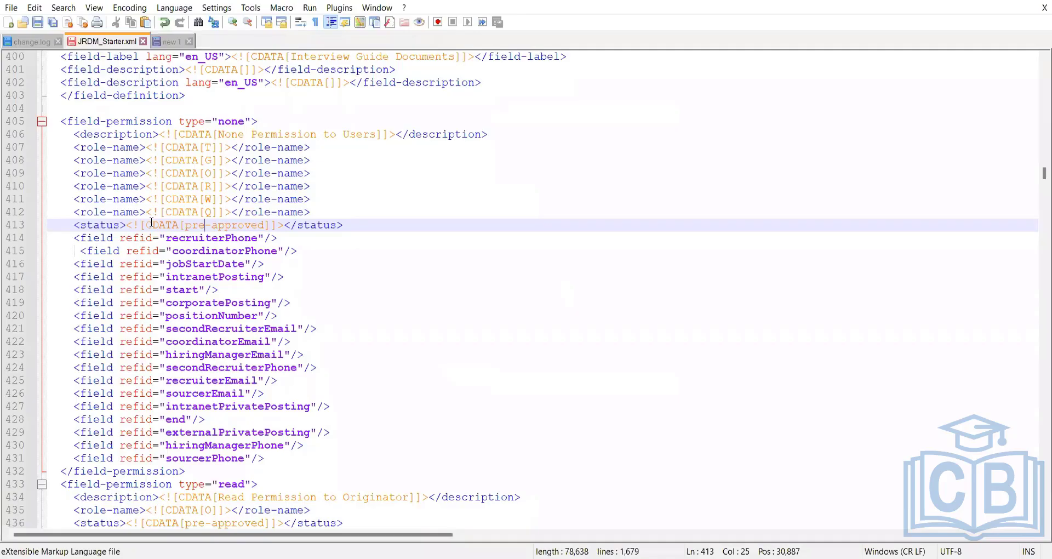
scroll(213, 148, "up", 1)
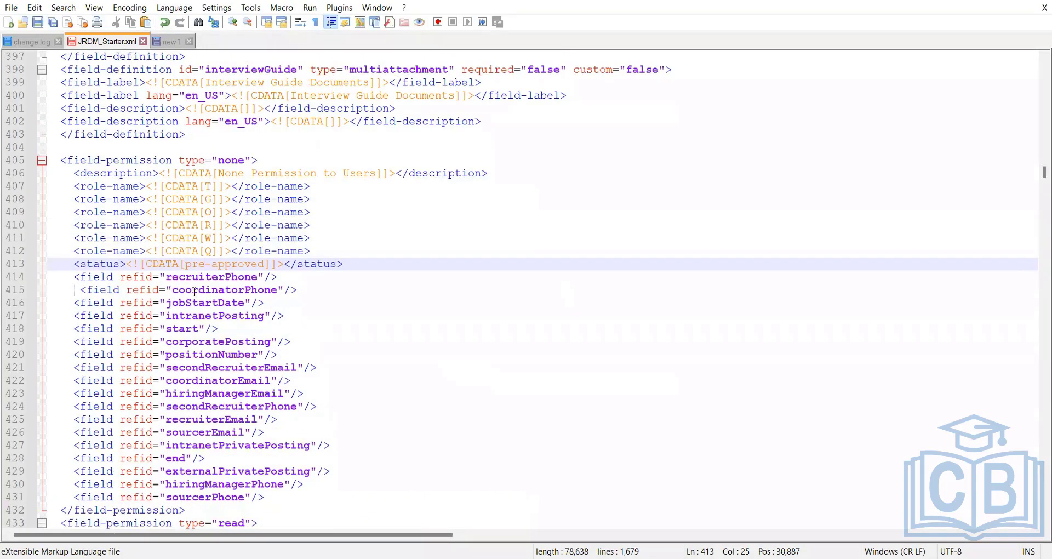
scroll(276, 452, "down", 1)
left_click_drag(277, 455, 37, 241)
left_click(418, 265)
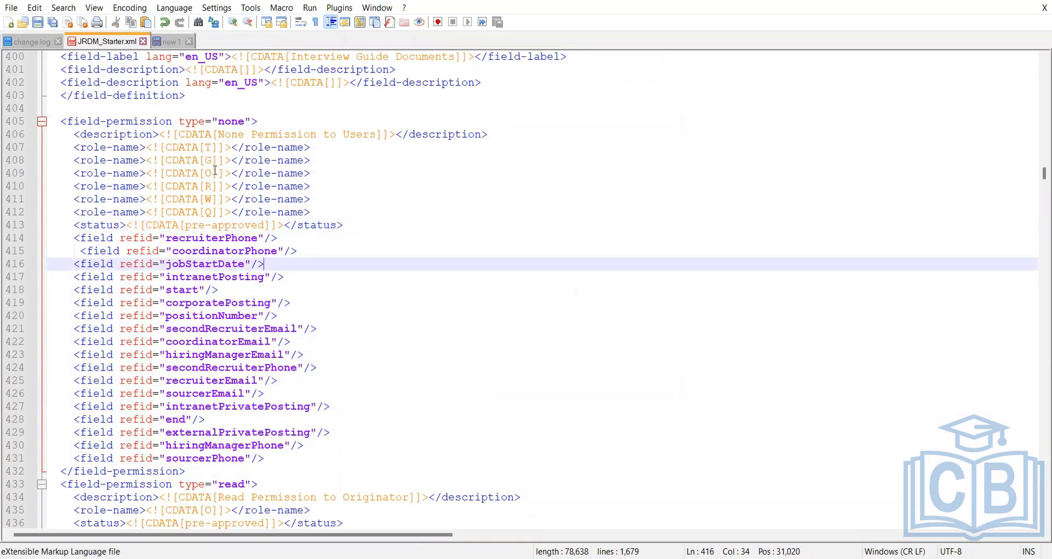
Highlight the "none" type value on the field-permission tag and review the block's description line.
scroll(316, 340, "down", 3)
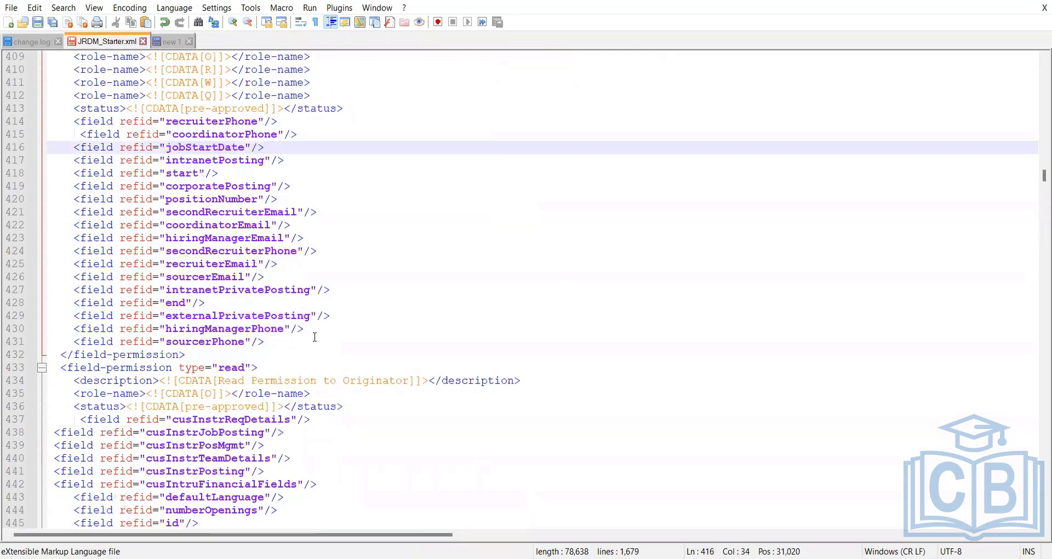
scroll(313, 335, "up", 6)
scroll(242, 255, "down", 1)
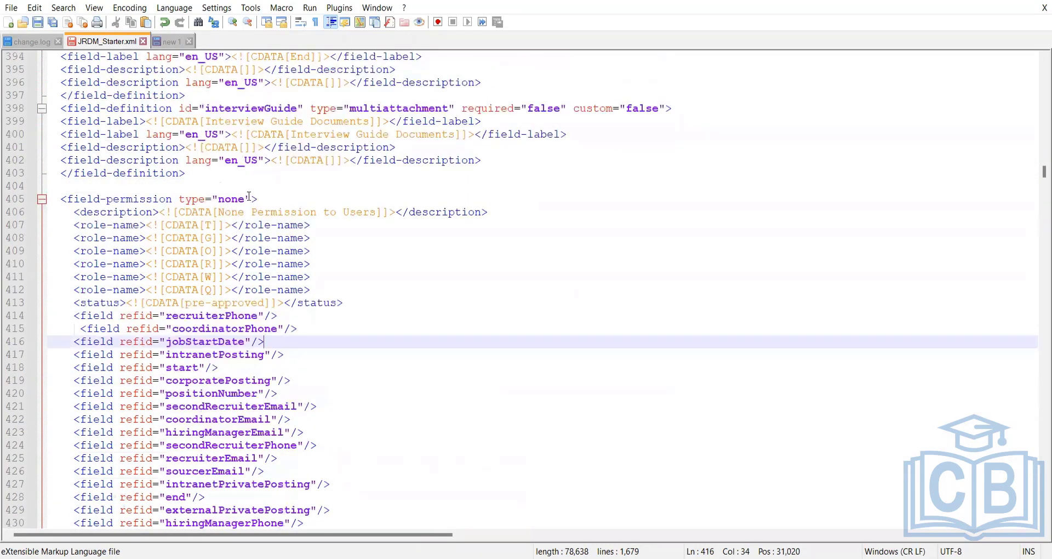
left_click_drag(245, 198, 221, 196)
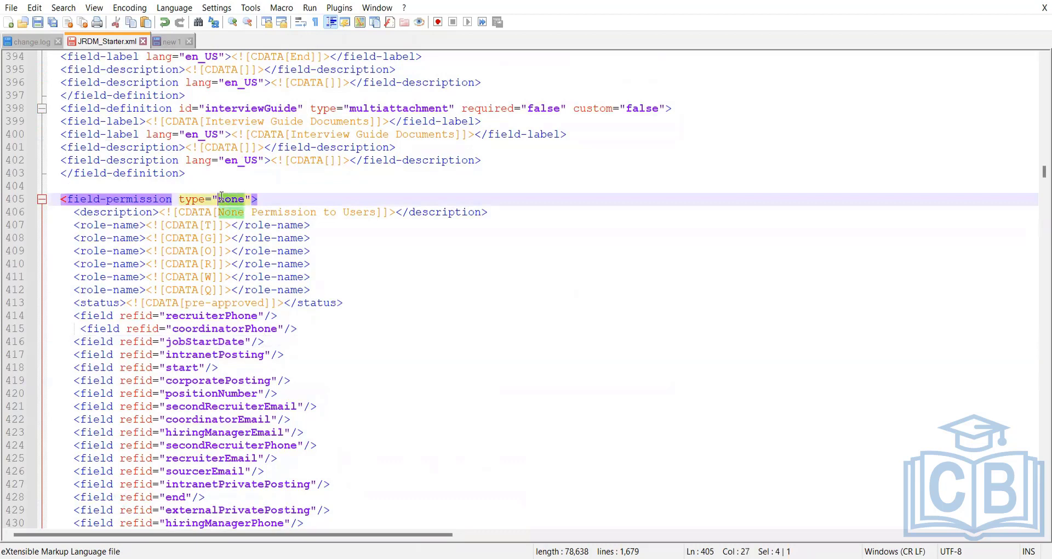
left_click(204, 225)
double_click(229, 200)
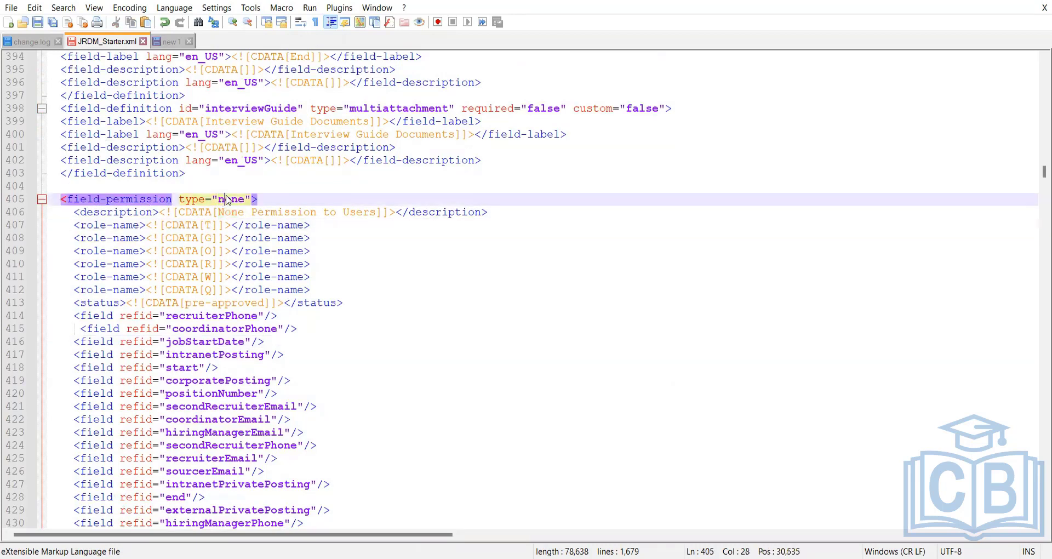
left_click(302, 211)
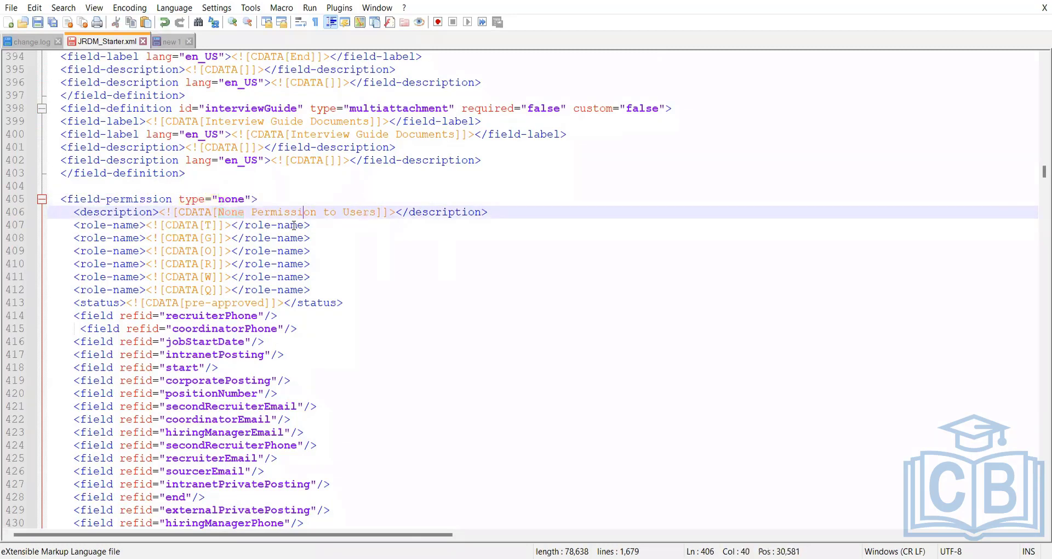
Go through the role names T, G, O, R, W and Q in the "none" permission block and highlight all their lines.
left_click(213, 225)
left_click(211, 238)
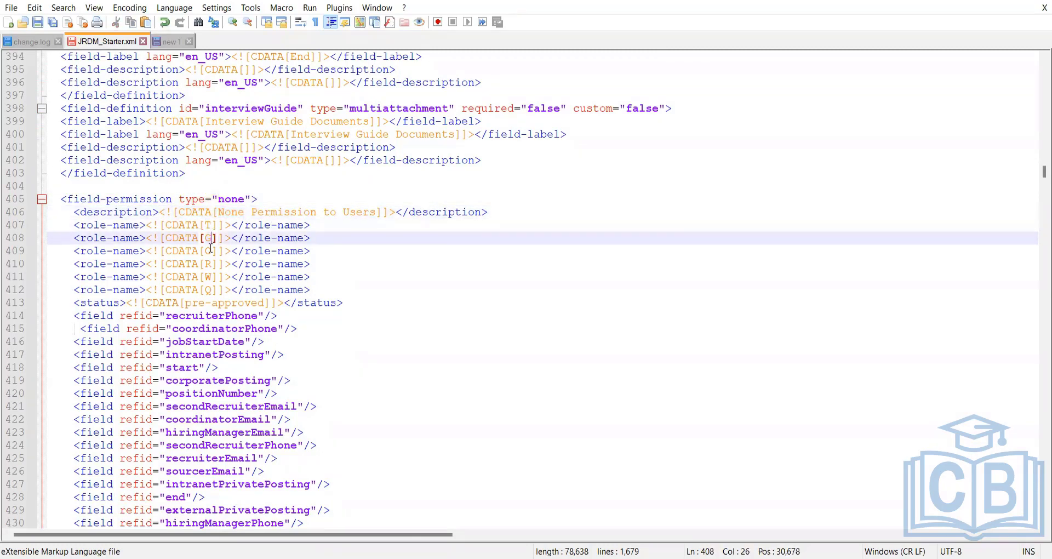
left_click(211, 250)
left_click(209, 265)
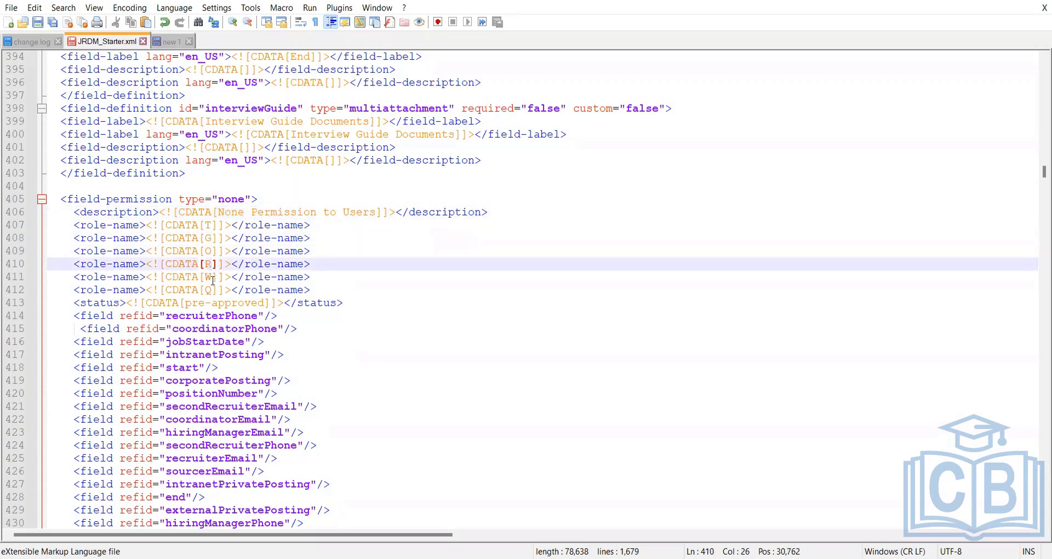
left_click(213, 277)
left_click(211, 291)
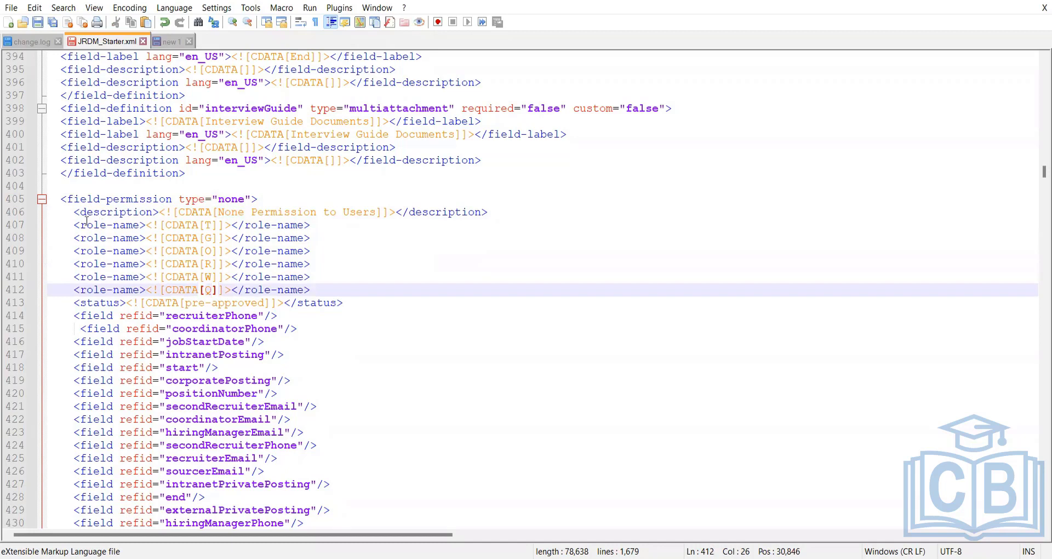
left_click_drag(316, 292, 48, 226)
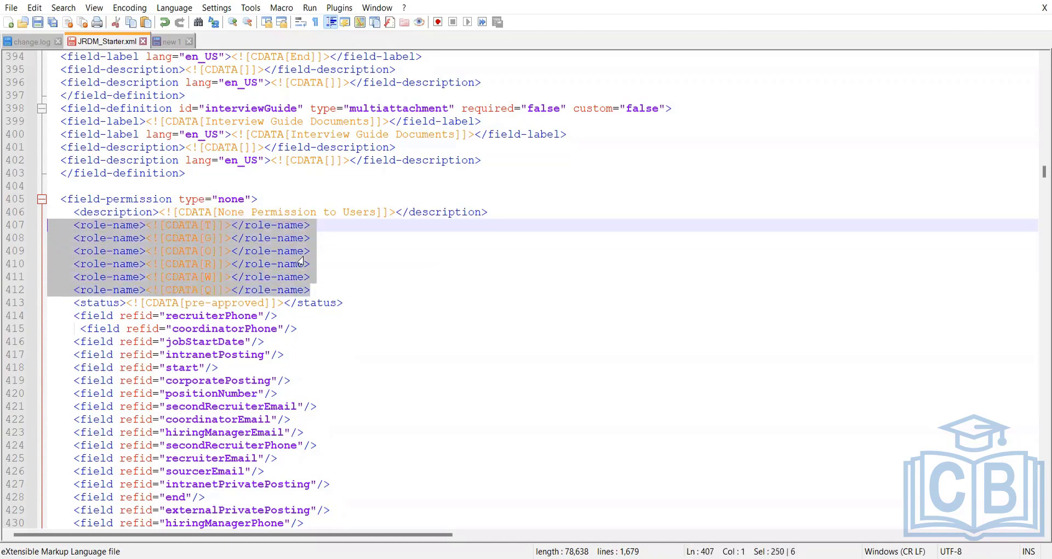
Highlight the block's field references up from sourcerPhone and point out the pre-approved status line above them.
scroll(301, 262, "down", 1)
left_click_drag(264, 497, 73, 277)
left_click(204, 263)
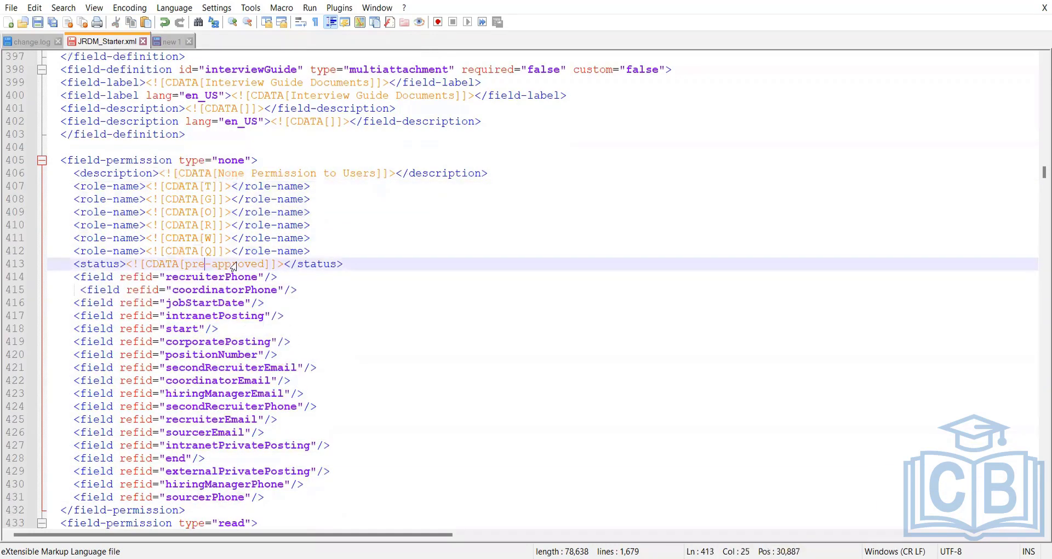
Highlight the pre-approved status value and the opening field-permission line of the "none" block.
left_click_drag(265, 263, 185, 264)
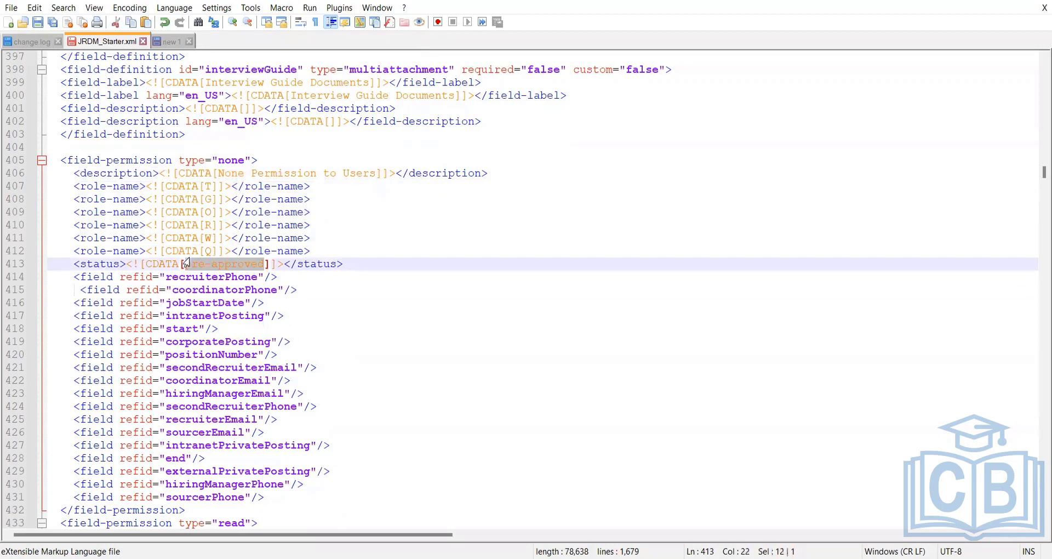
triple_click(237, 159)
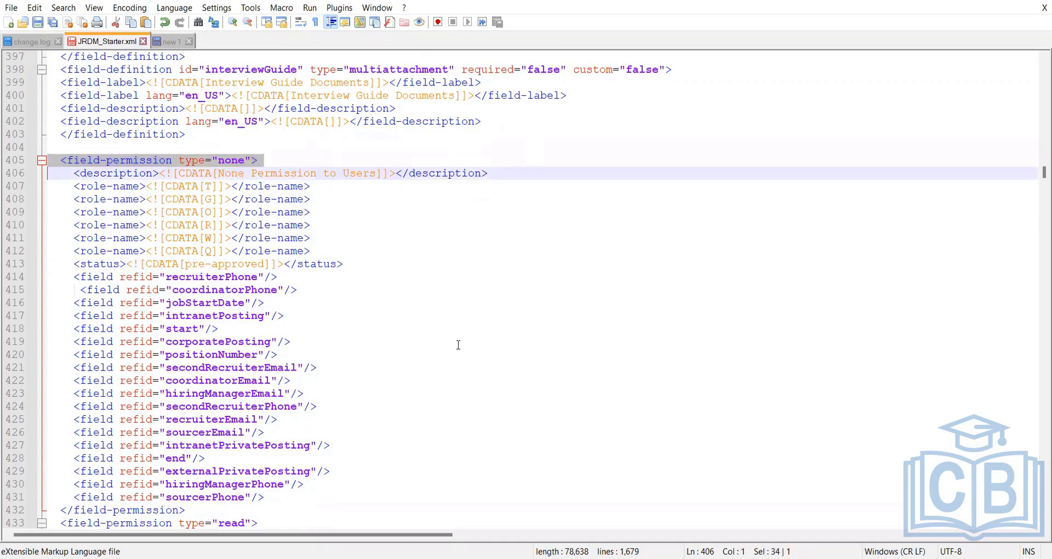
Insert a blank line between the end of the "none" permission block and the first "read" permission block.
scroll(336, 359, "down", 3)
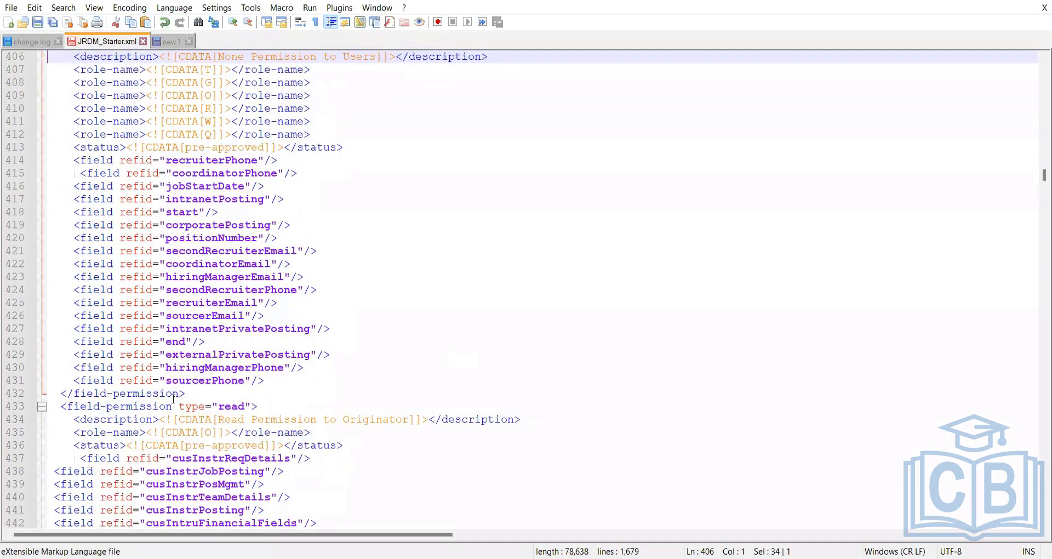
left_click(257, 394)
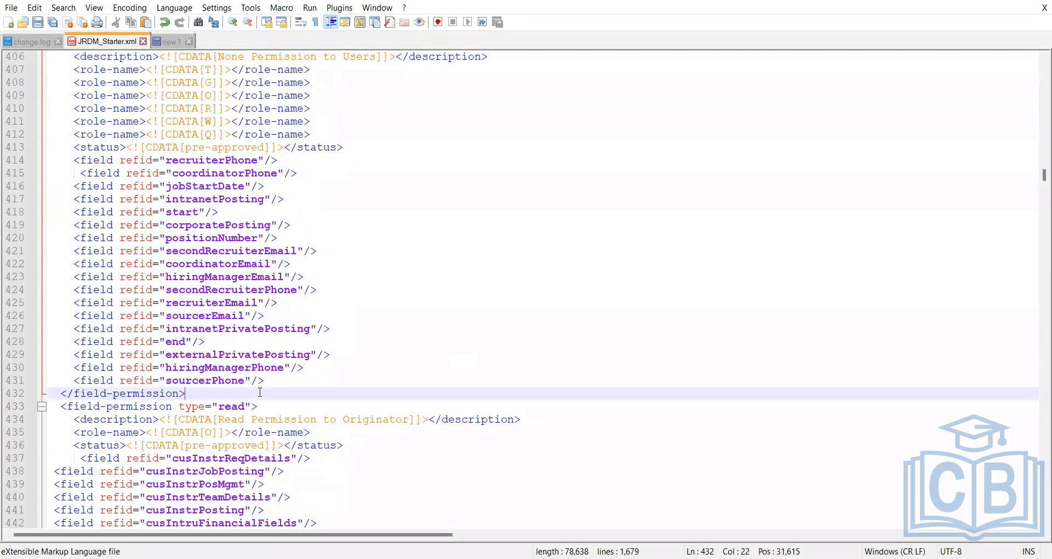
key("Return")
scroll(261, 383, "down", 4)
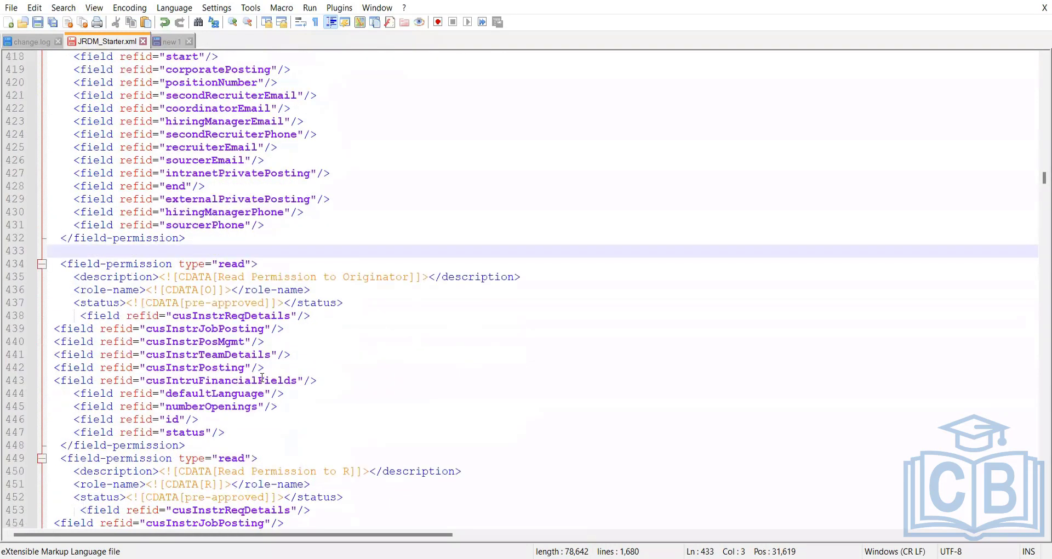
Highlight the "read" type value and the role name O in the Originator's read permission block.
left_click(231, 263)
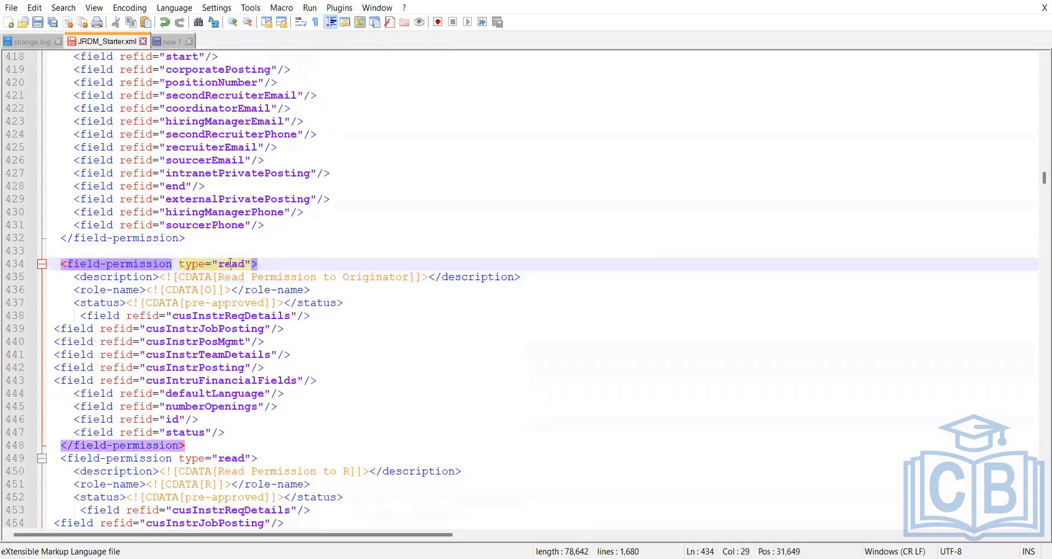
double_click(231, 264)
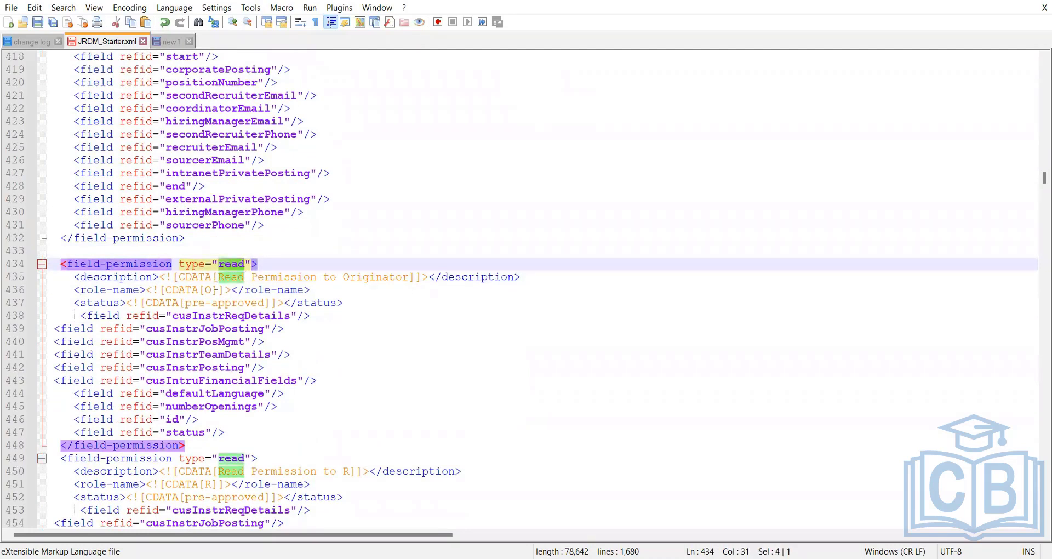
left_click(267, 287)
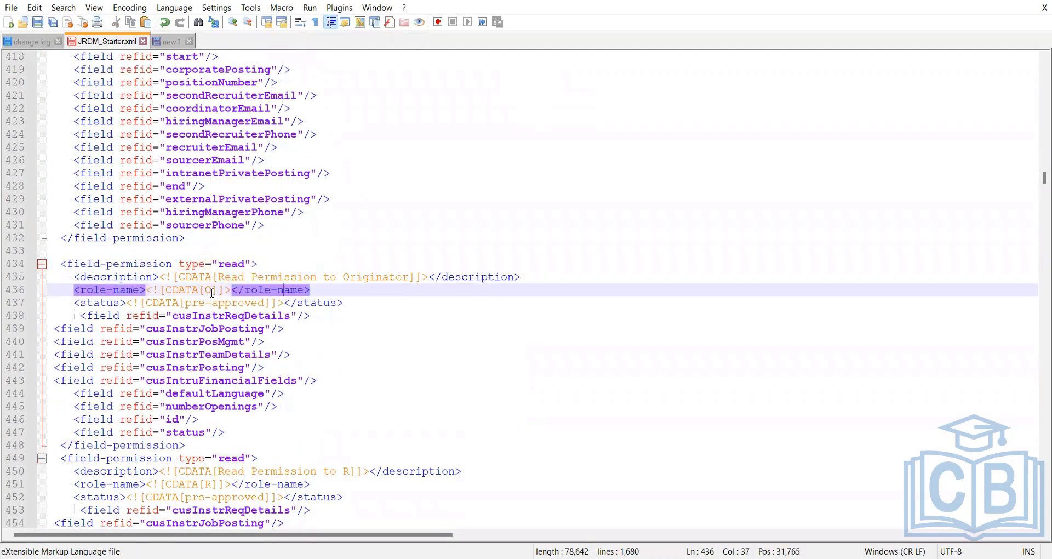
left_click(212, 292)
double_click(211, 292)
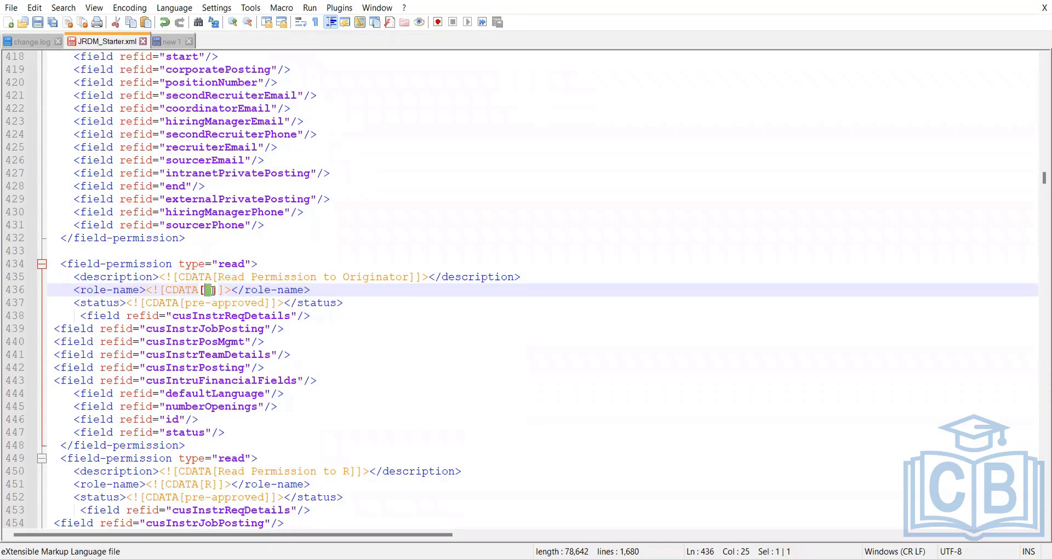
left_click(212, 291)
Highlight the pre-approved status and the field references from cusInstrReqDetails to status in the Originator's read block.
left_click(206, 303)
double_click(206, 303)
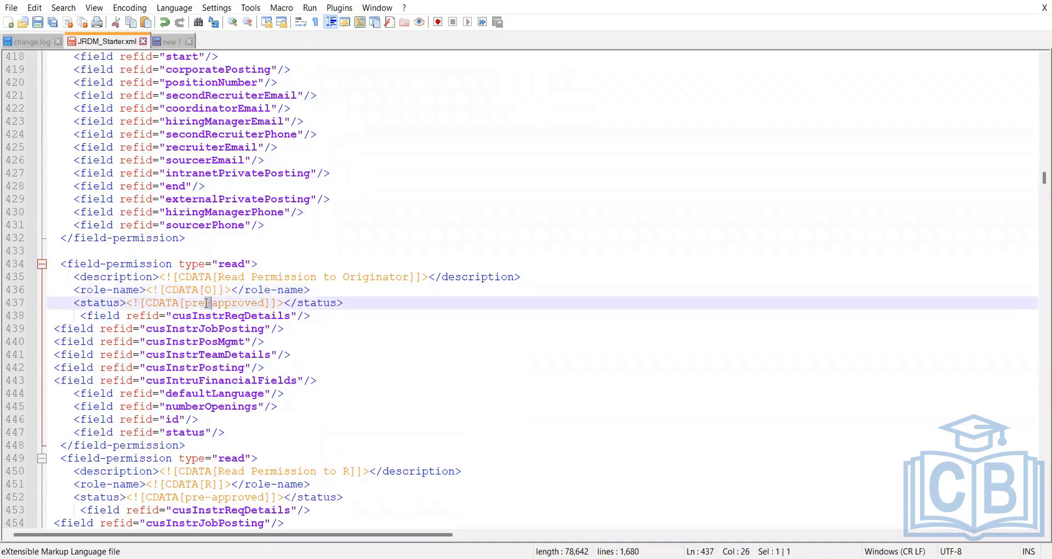
left_click_drag(188, 303, 269, 303)
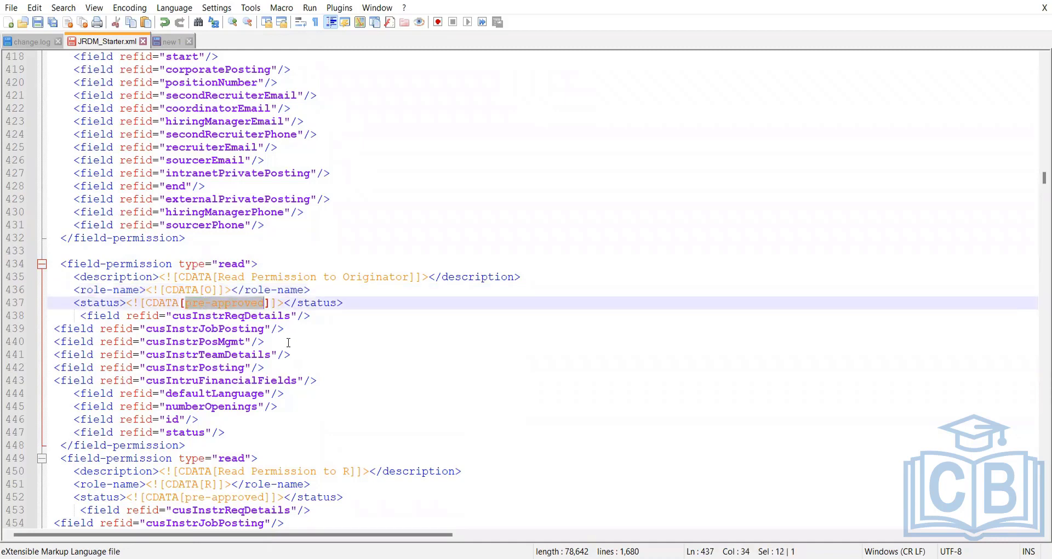
left_click(265, 343)
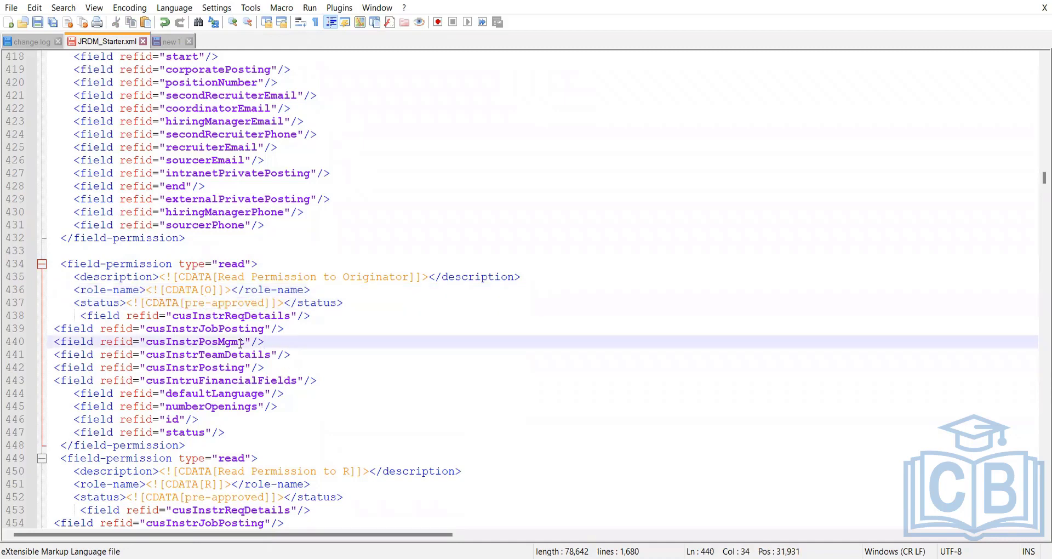
left_click(213, 290)
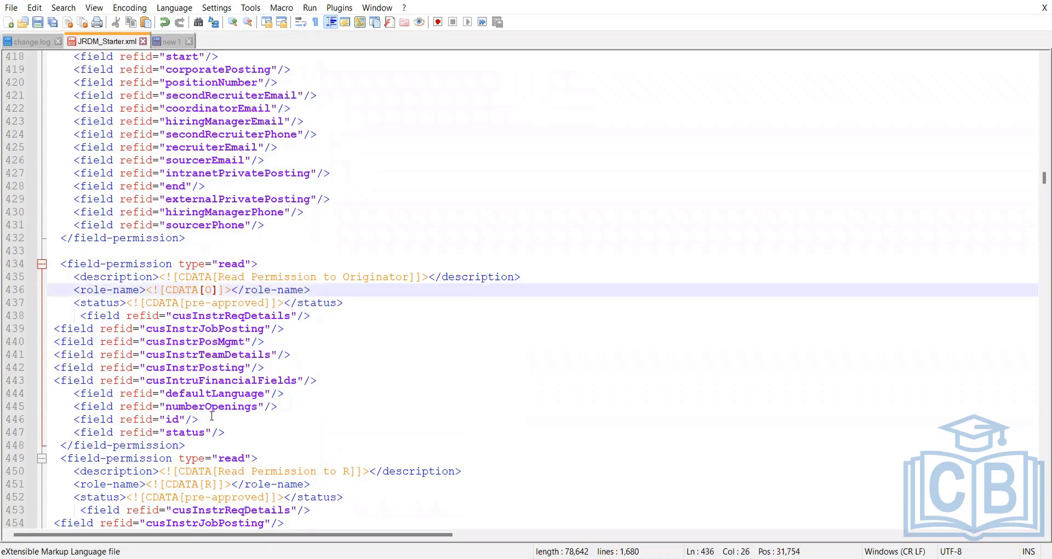
left_click_drag(228, 433, 35, 323)
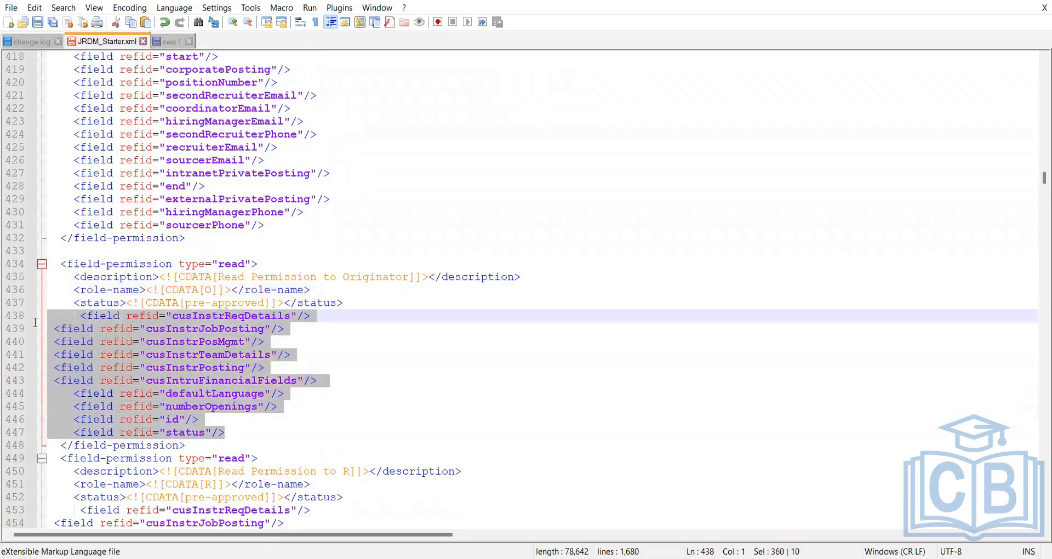
left_click(351, 324)
Point out the description, "read" type and role name R in the read permission block for R.
scroll(275, 393, "down", 3)
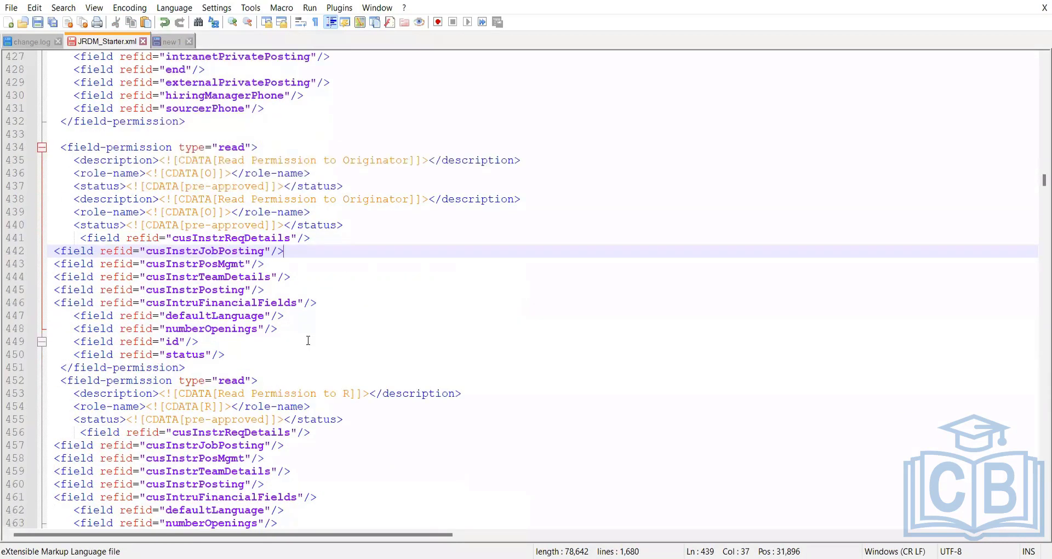
scroll(308, 340, "down", 1)
left_click(303, 316)
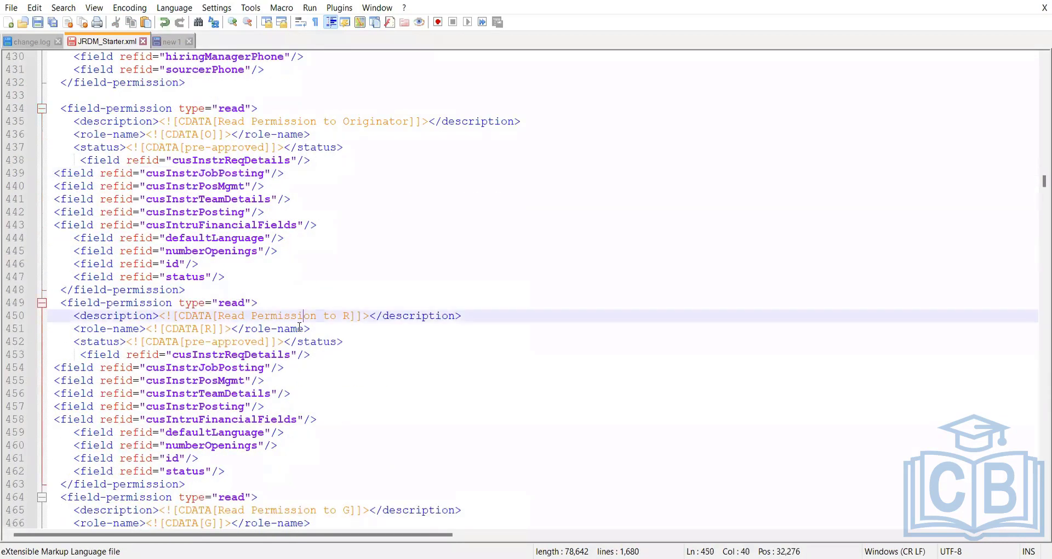
left_click(266, 315)
left_click_drag(348, 315, 306, 316)
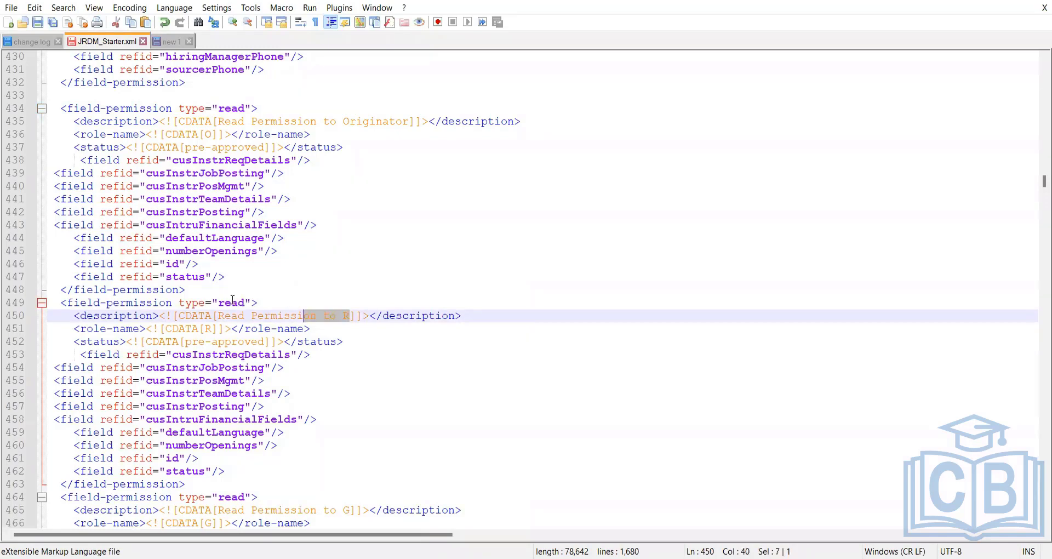
double_click(235, 302)
left_click(211, 329)
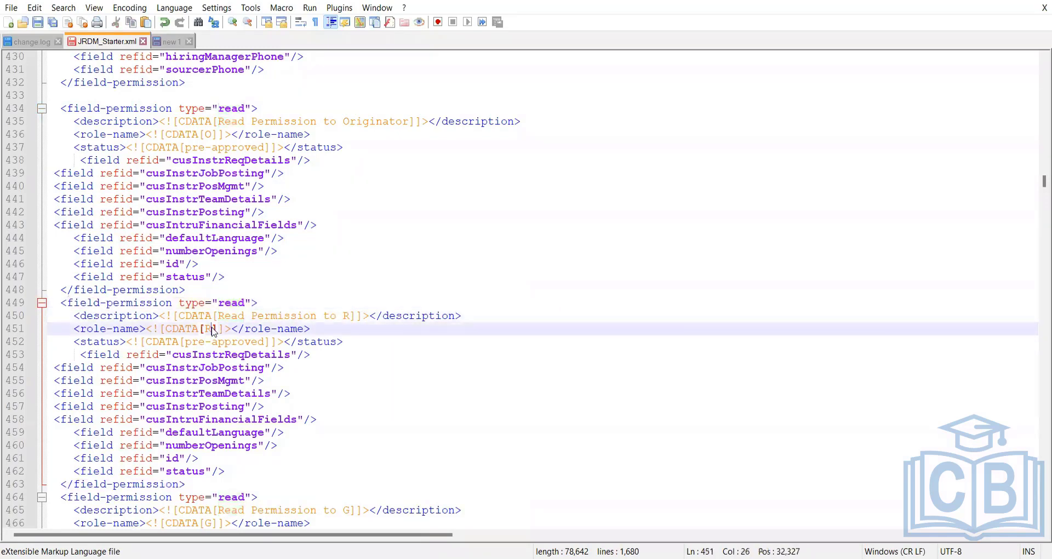
double_click(209, 329)
Highlight the pre-approved status and all field references in the read permission block for R.
left_click(216, 346)
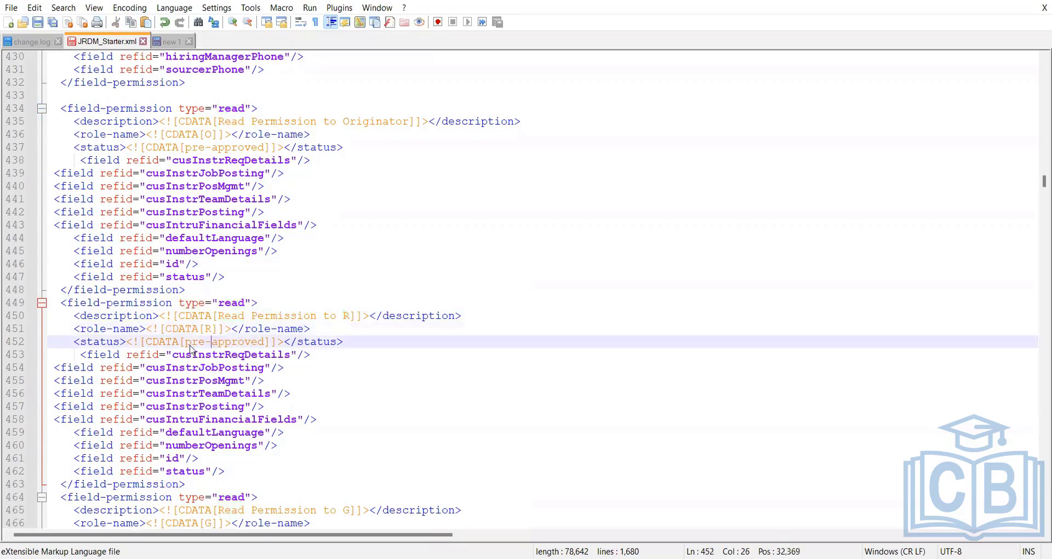
left_click_drag(186, 342, 267, 343)
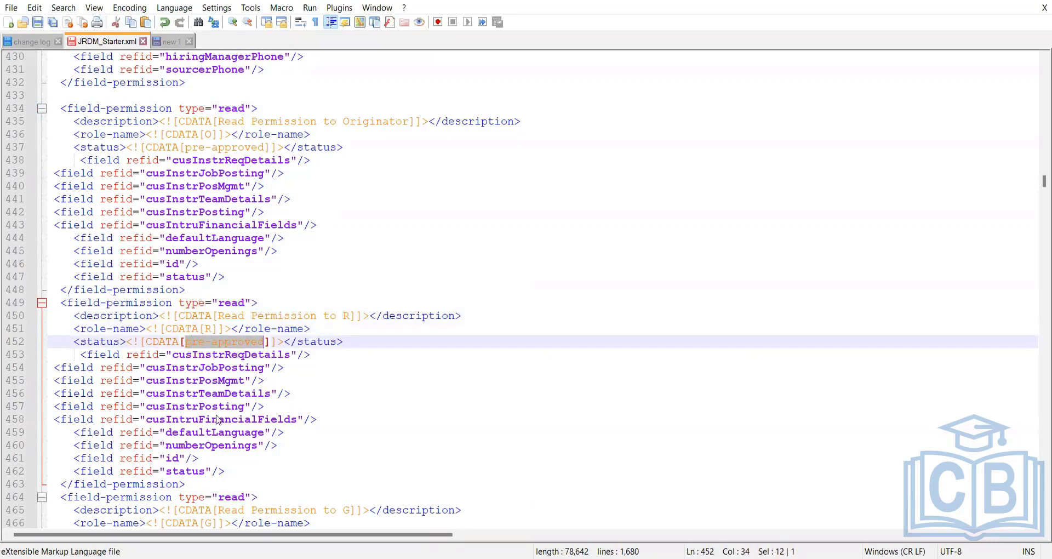
left_click_drag(228, 477, 80, 354)
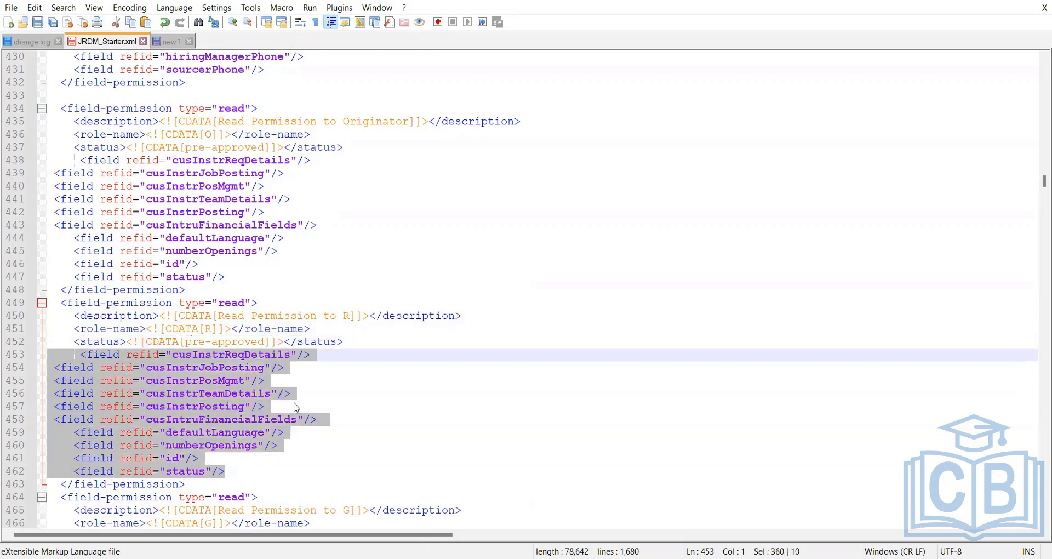
left_click(353, 396)
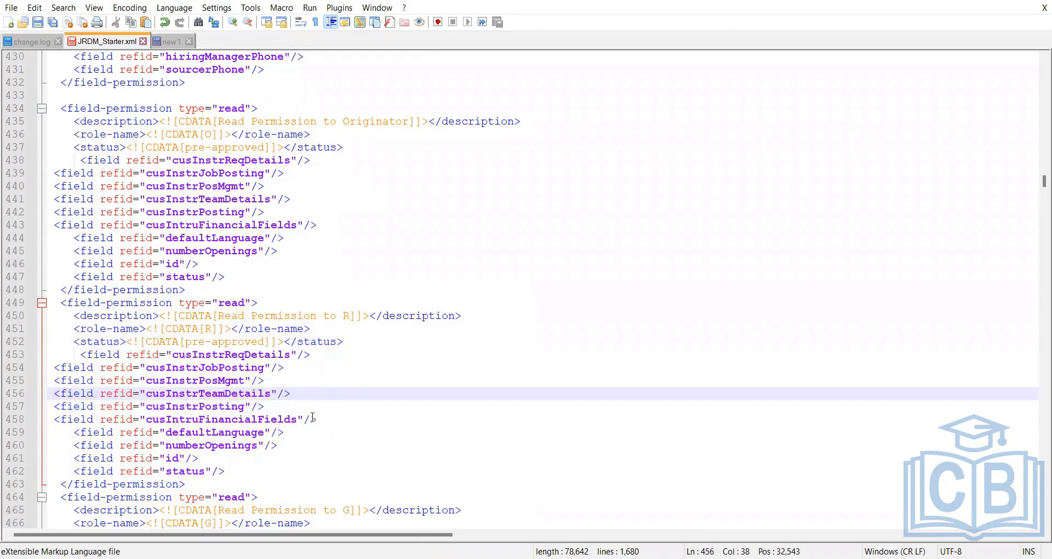
left_click(247, 471)
Look over the start of the read permission block for G and point out the R block's description line.
scroll(367, 375, "down", 3)
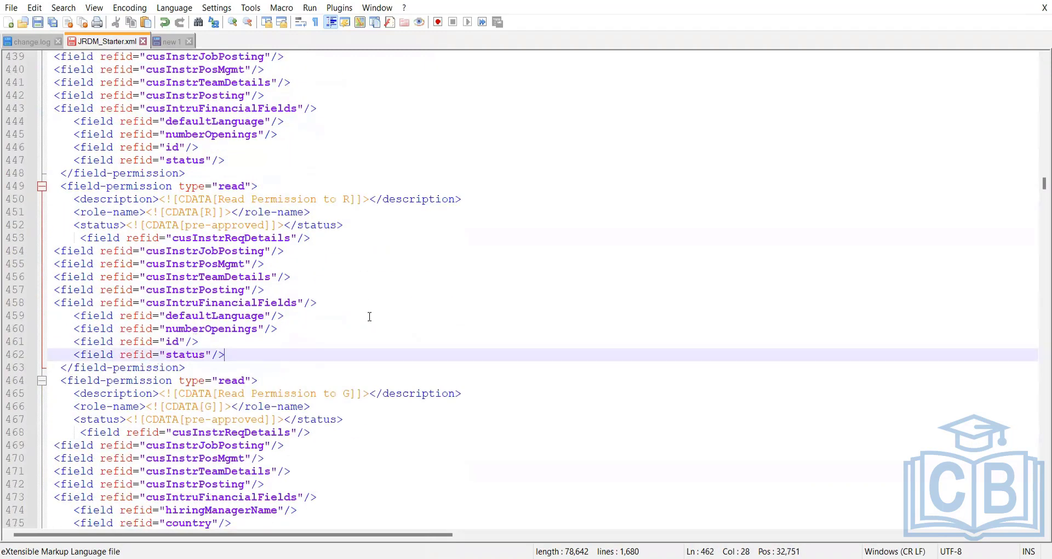
scroll(319, 359, "down", 2)
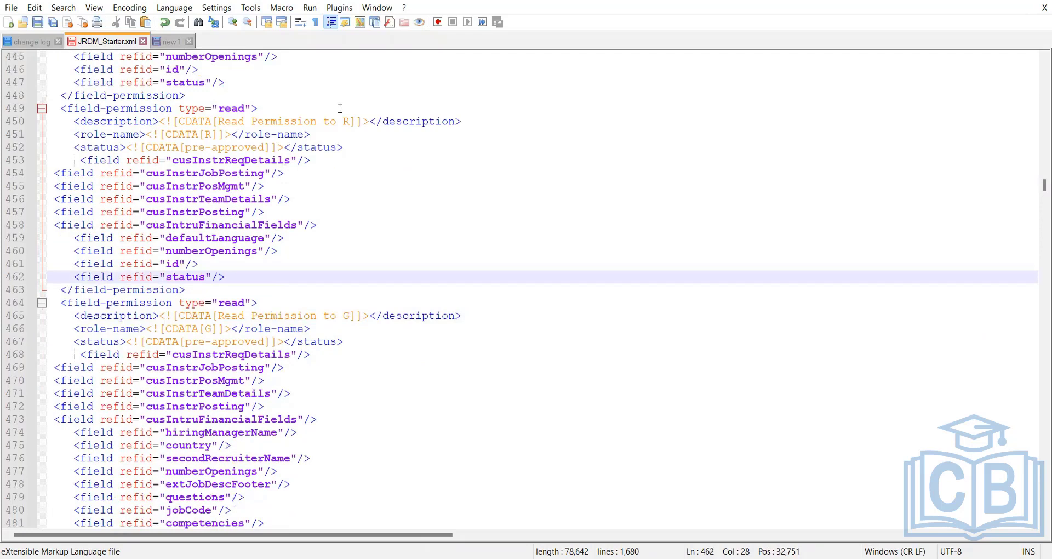
left_click(350, 134)
left_click(351, 121)
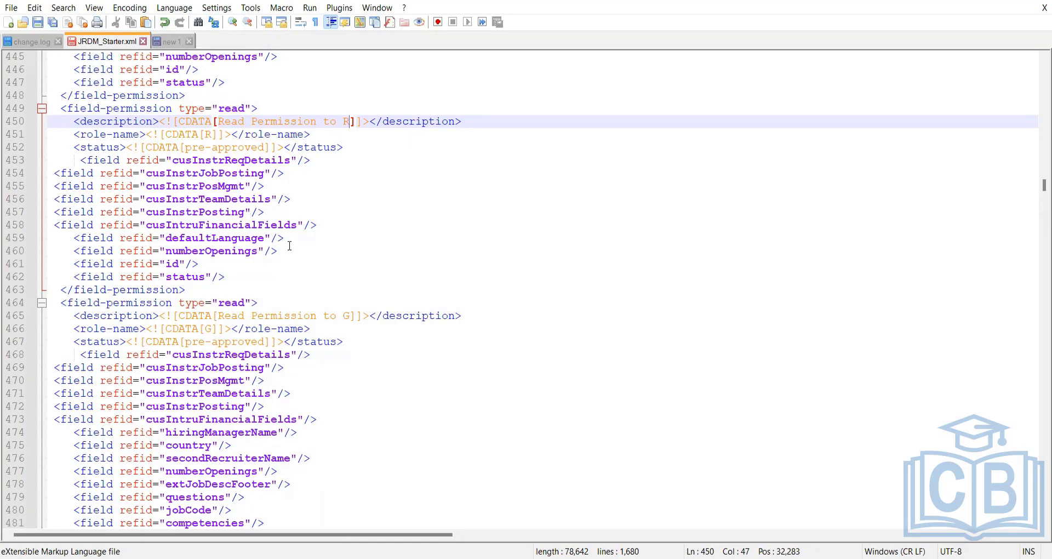
Highlight the Originator's read permission block from its opening tag through its field references, and its pre-approved status.
scroll(290, 245, "up", 5)
scroll(290, 245, "down", 2)
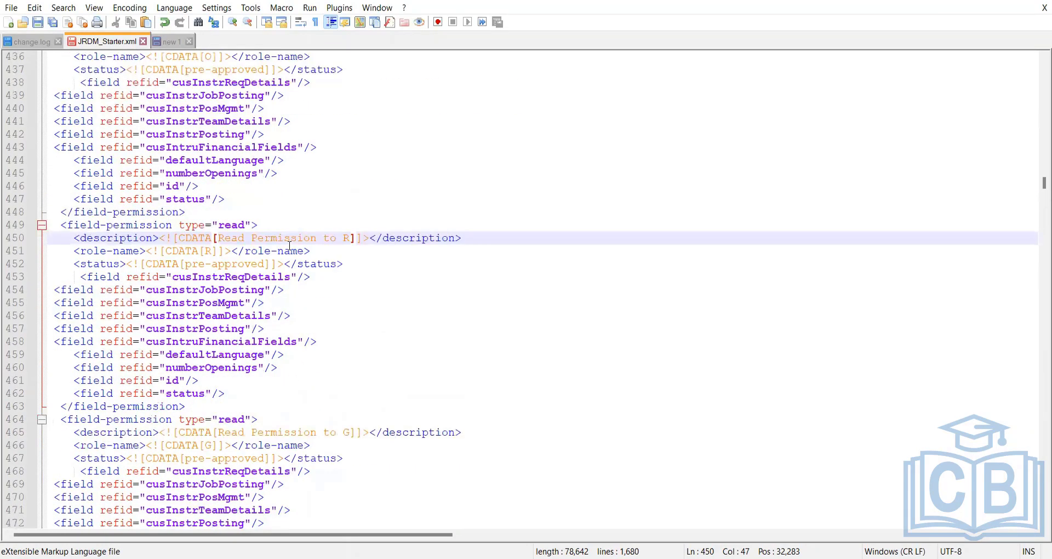
scroll(307, 243, "up", 1)
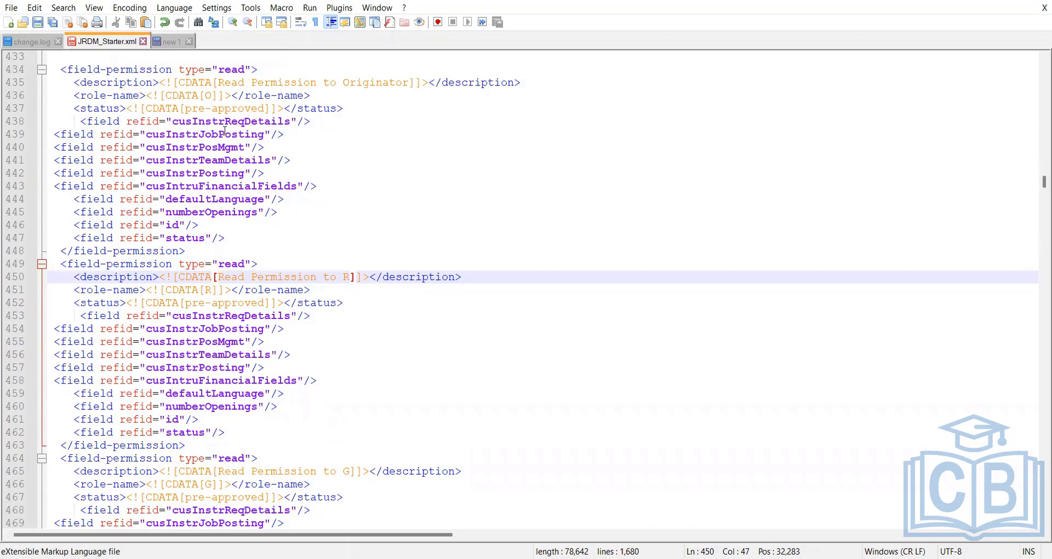
left_click_drag(245, 234, 48, 82)
left_click_drag(241, 237, 45, 72)
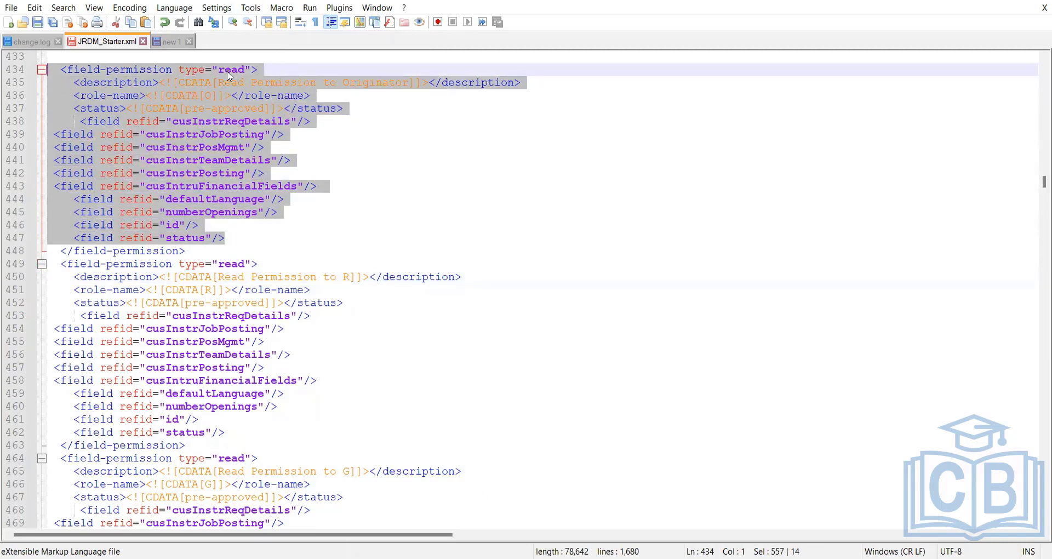
left_click(240, 251)
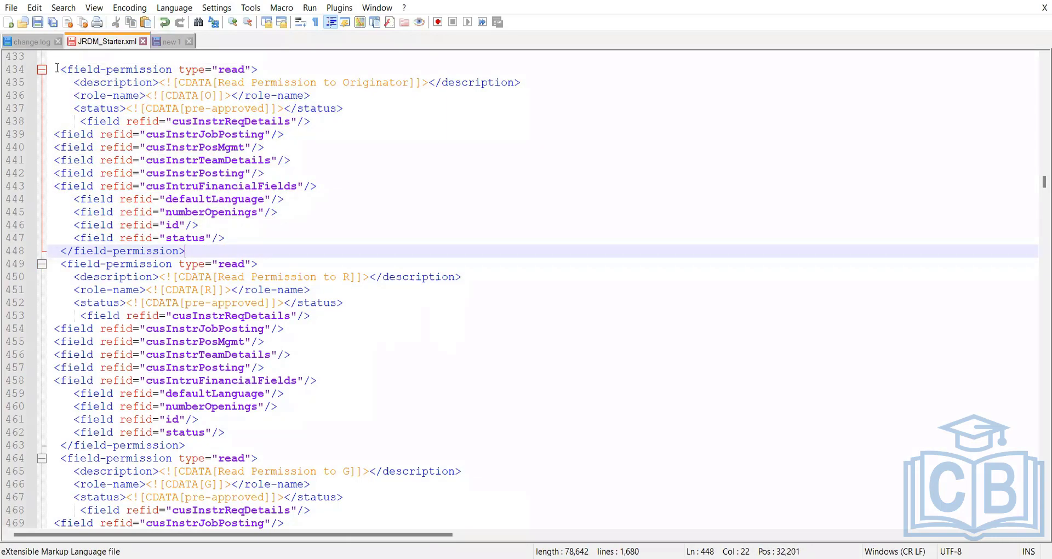
left_click_drag(52, 70, 205, 379)
left_click(307, 203)
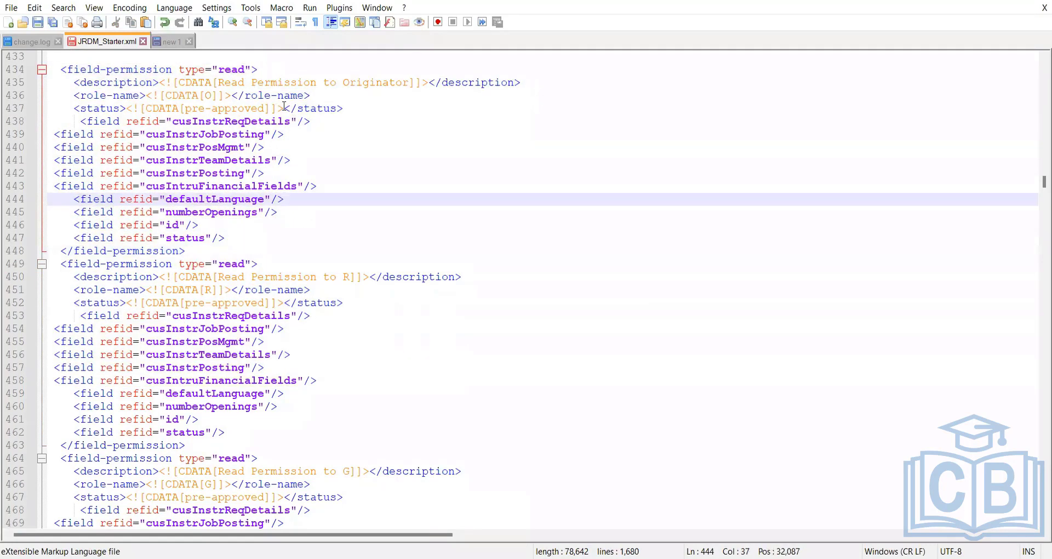
left_click_drag(272, 109, 198, 108)
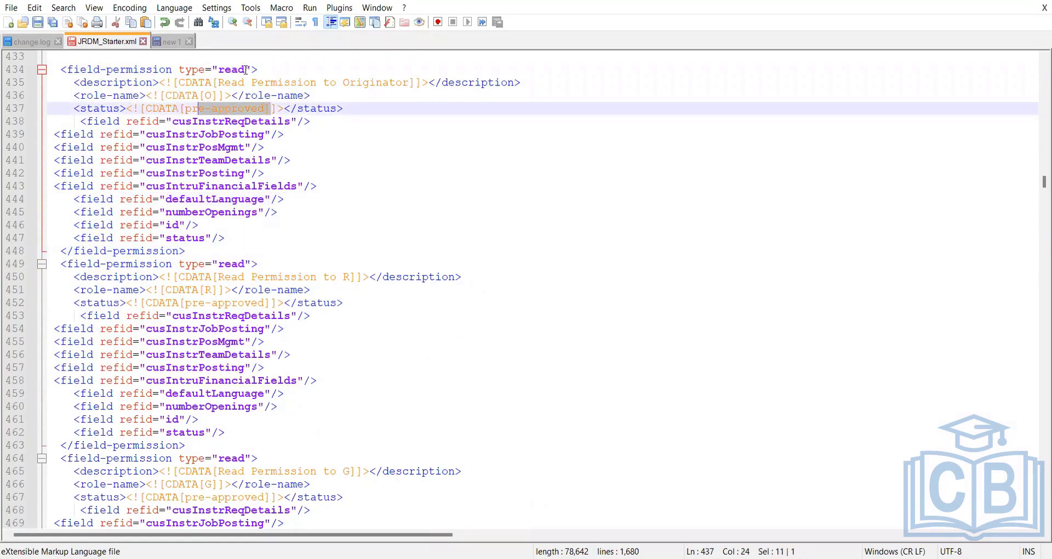
Insert a blank line between the read permission block for V and the first write permission block.
scroll(268, 311, "up", 2)
scroll(267, 312, "down", 1)
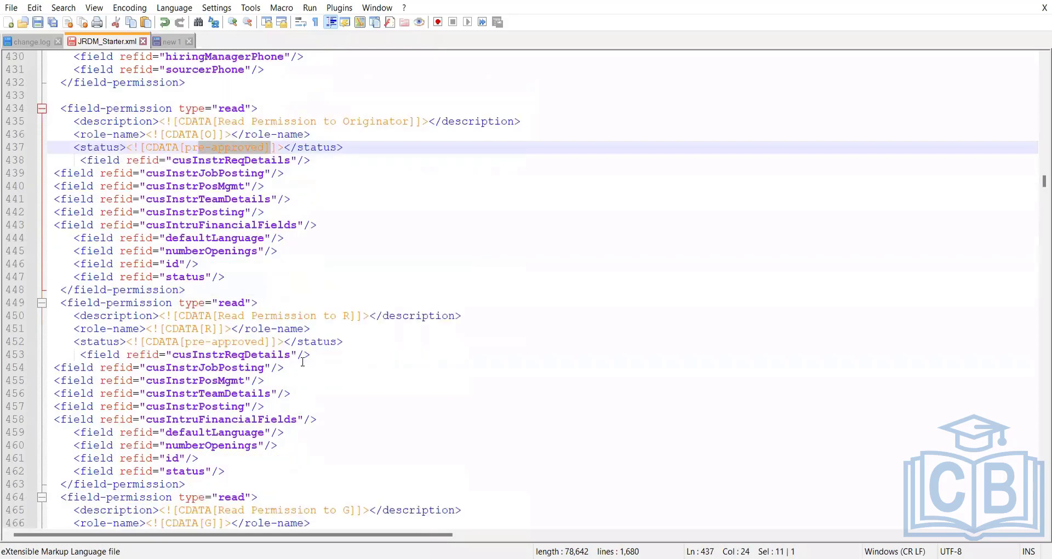
scroll(303, 361, "down", 7)
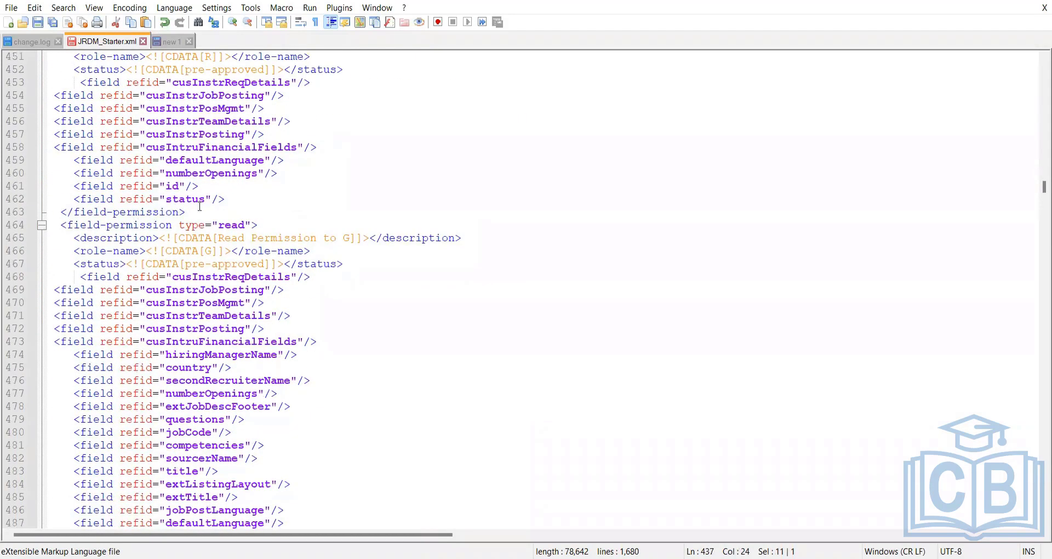
scroll(208, 241, "down", 13)
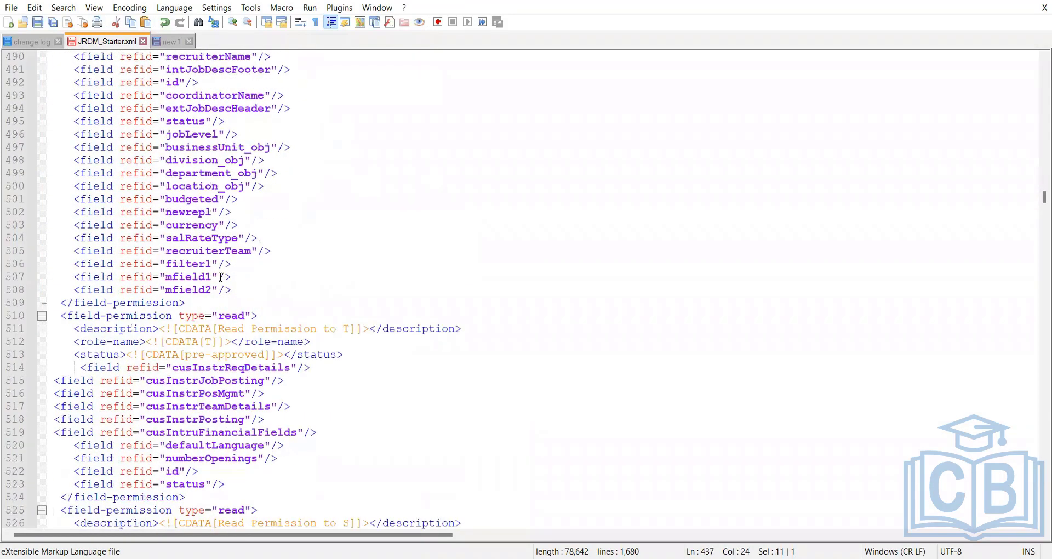
scroll(221, 277, "down", 17)
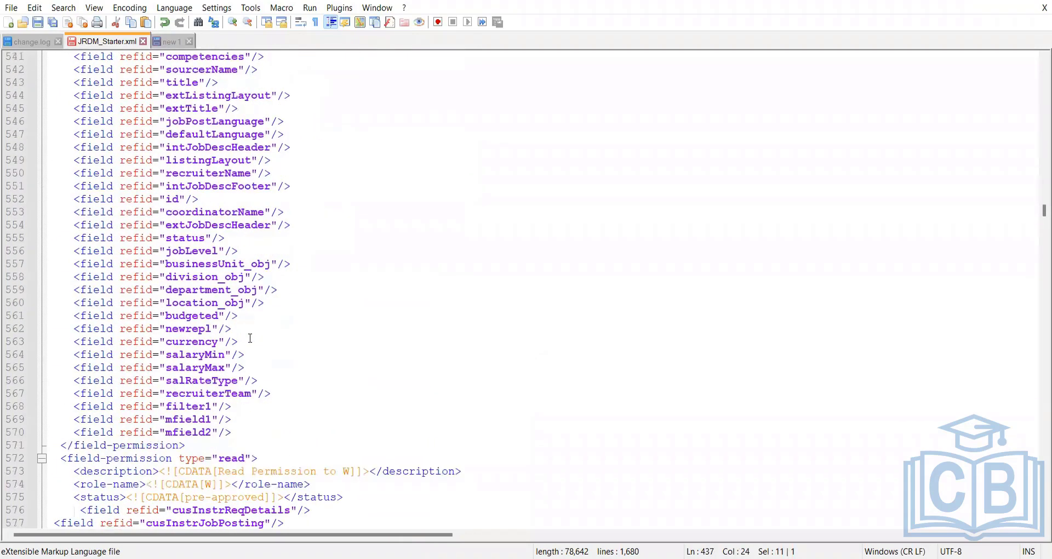
scroll(250, 338, "down", 8)
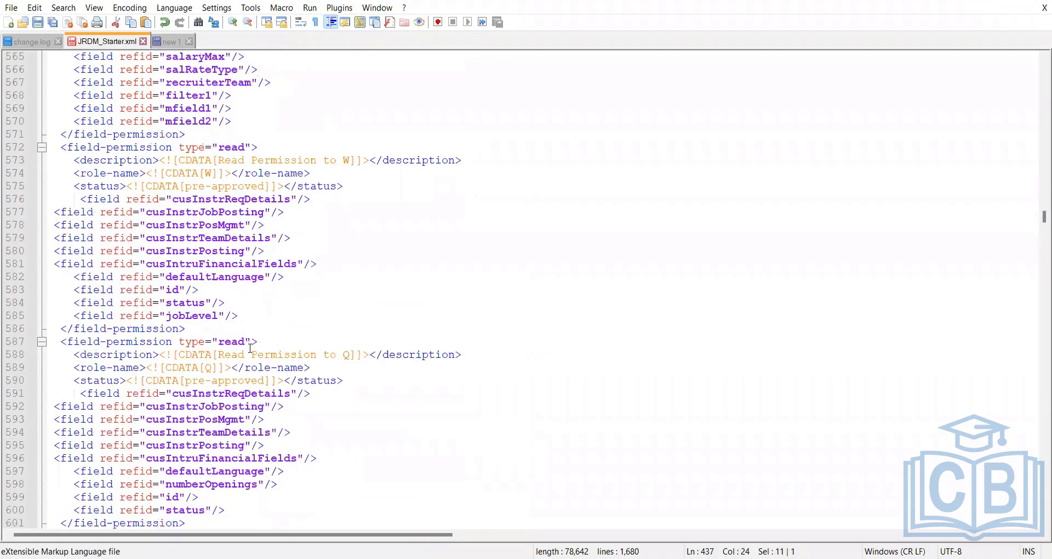
scroll(251, 349, "down", 13)
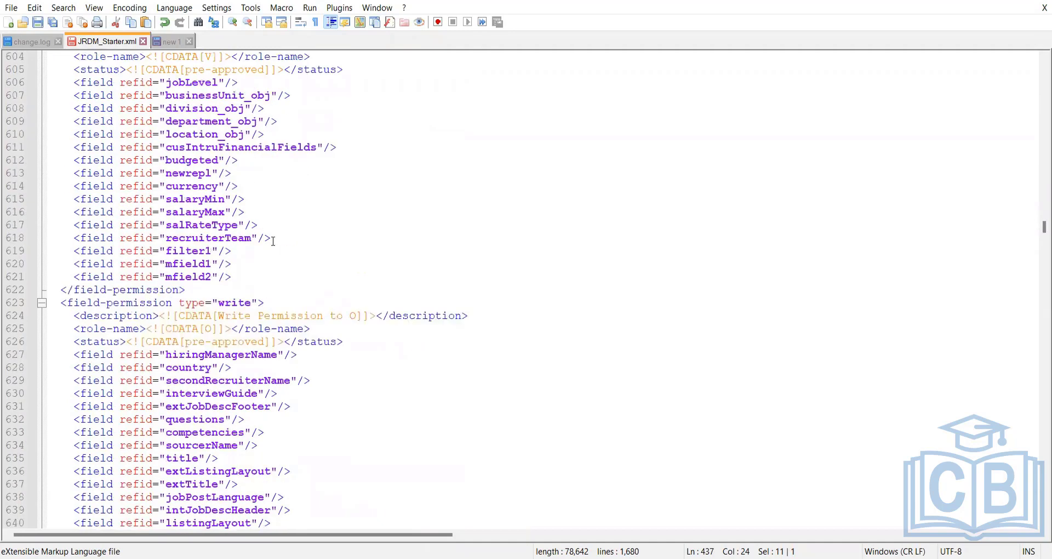
left_click(192, 290)
key("Return")
scroll(201, 296, "down", 2)
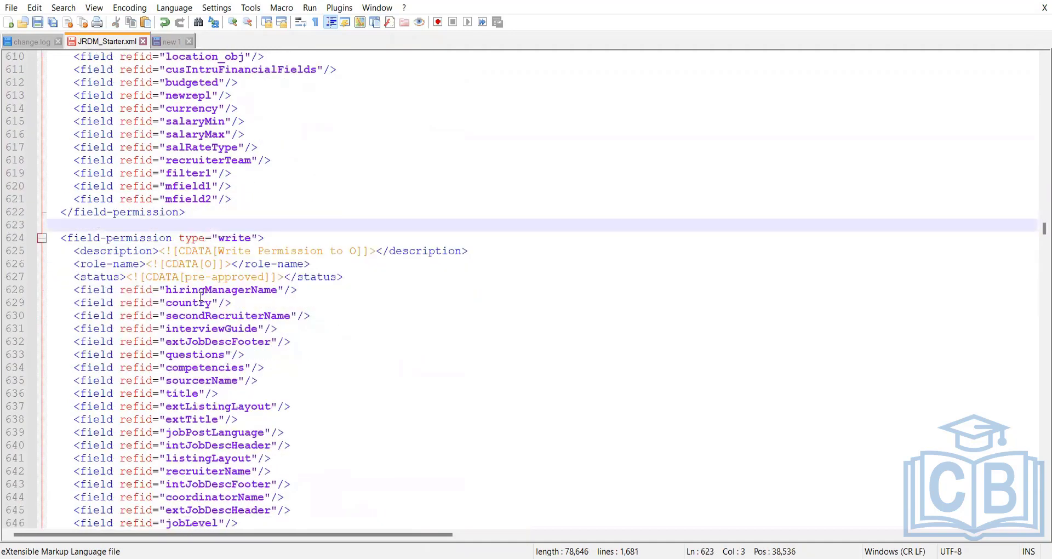
Point out the "write" type, the description's role O and the pre-approved status in the write permission block for O.
double_click(237, 238)
left_click(322, 251)
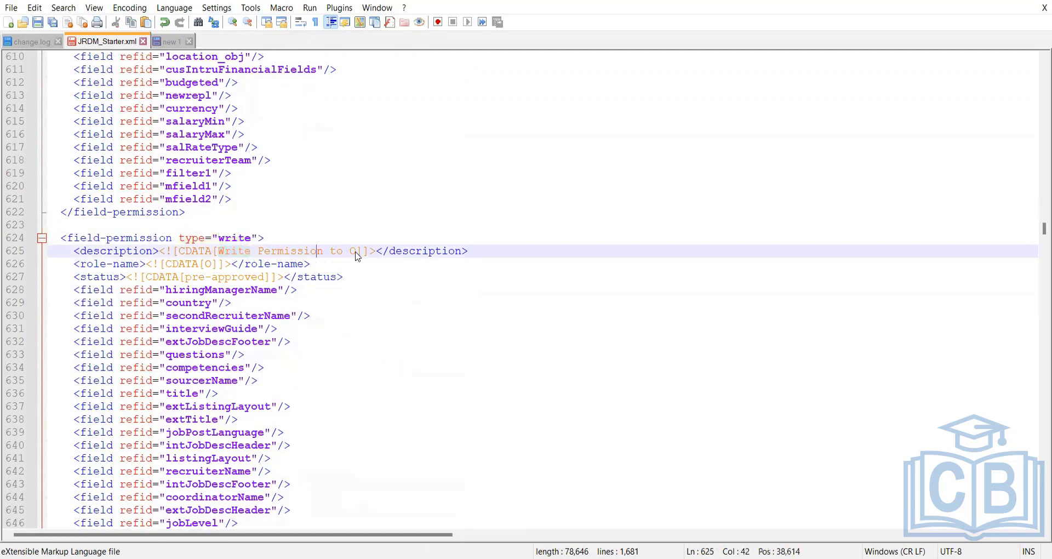
double_click(354, 252)
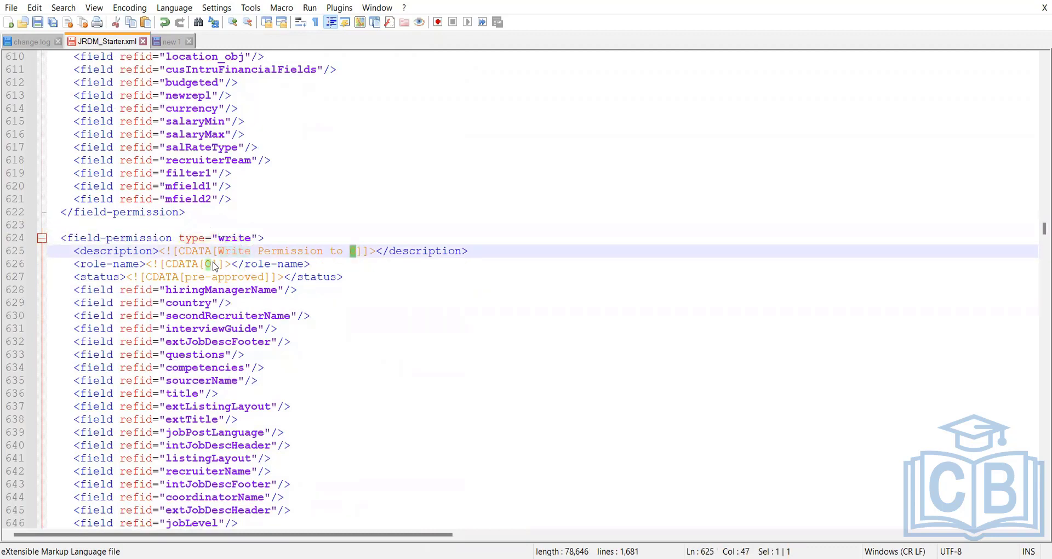
left_click(236, 278)
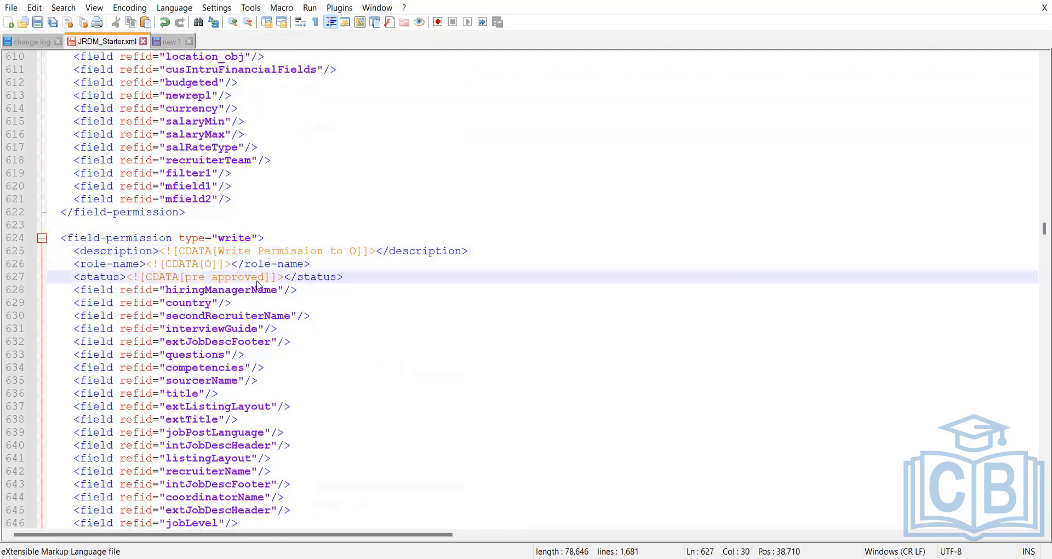
left_click_drag(266, 278, 191, 278)
Highlight all field references from hiringManagerName to mfield2 in the write permission block for O.
left_click(304, 317)
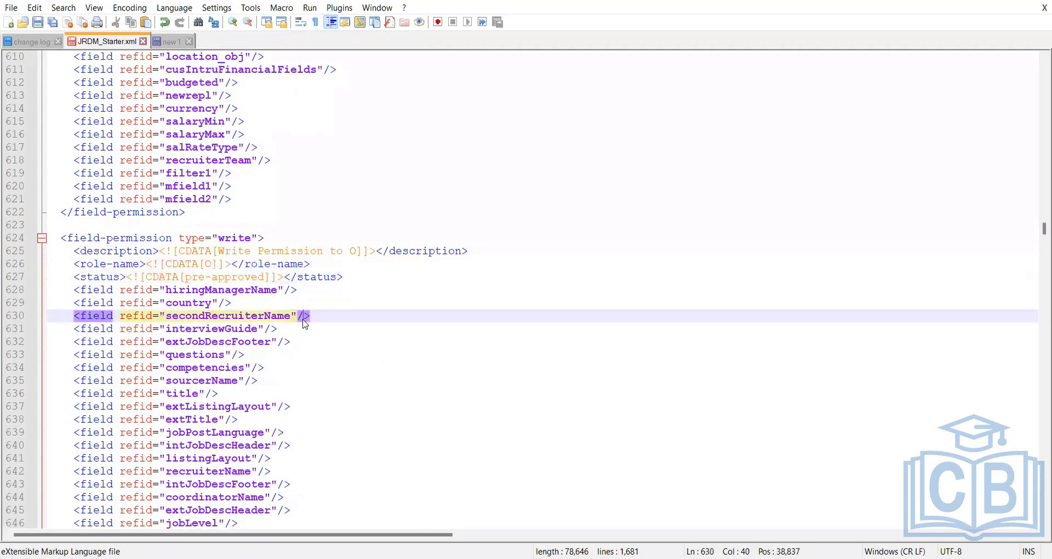
scroll(181, 326, "down", 5)
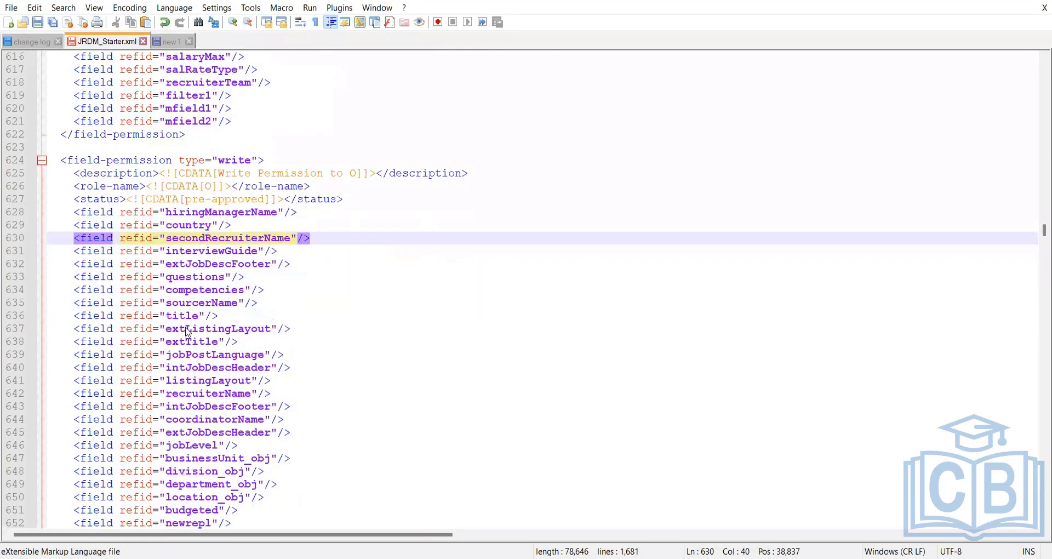
left_click_drag(241, 510, 6, 96)
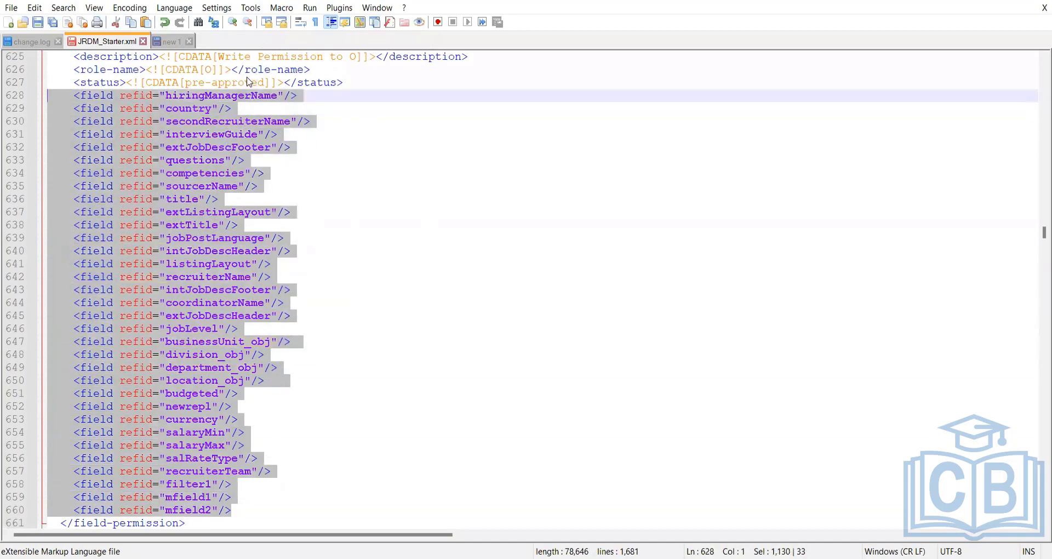
Look over the pre-approved write permission blocks for R, T, S and W and their field references.
scroll(279, 328, "down", 6)
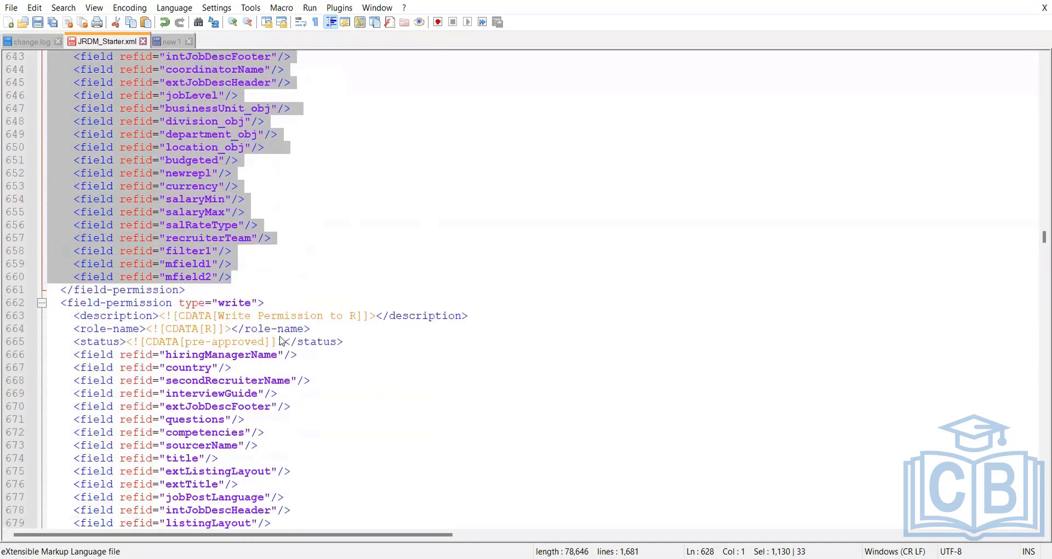
scroll(284, 341, "down", 15)
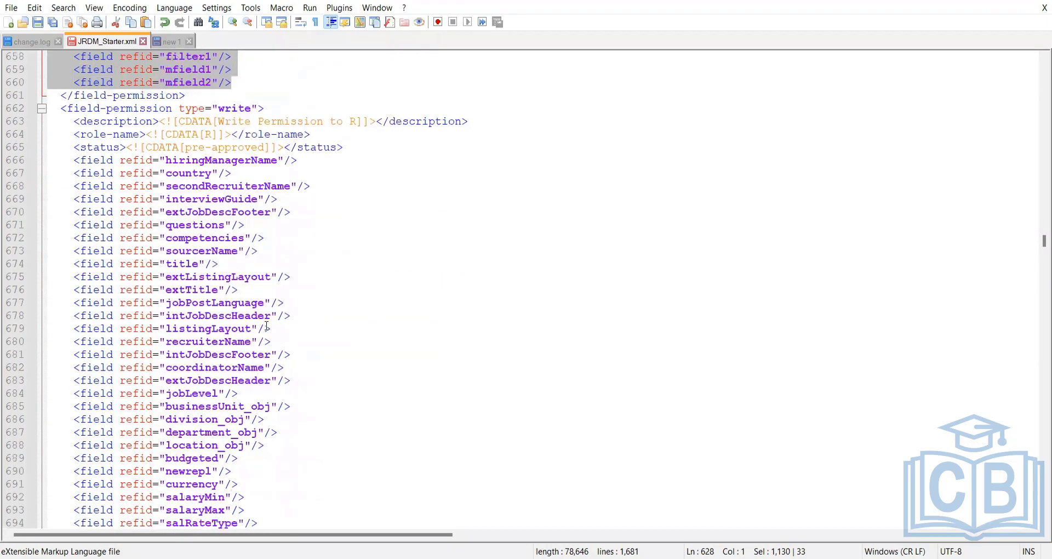
scroll(295, 305, "down", 4)
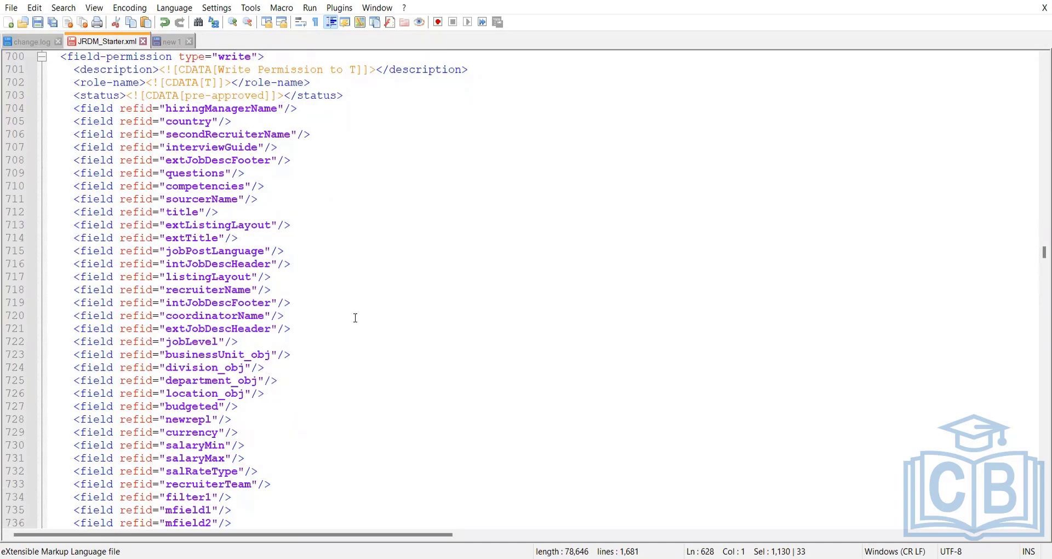
scroll(355, 318, "down", 3)
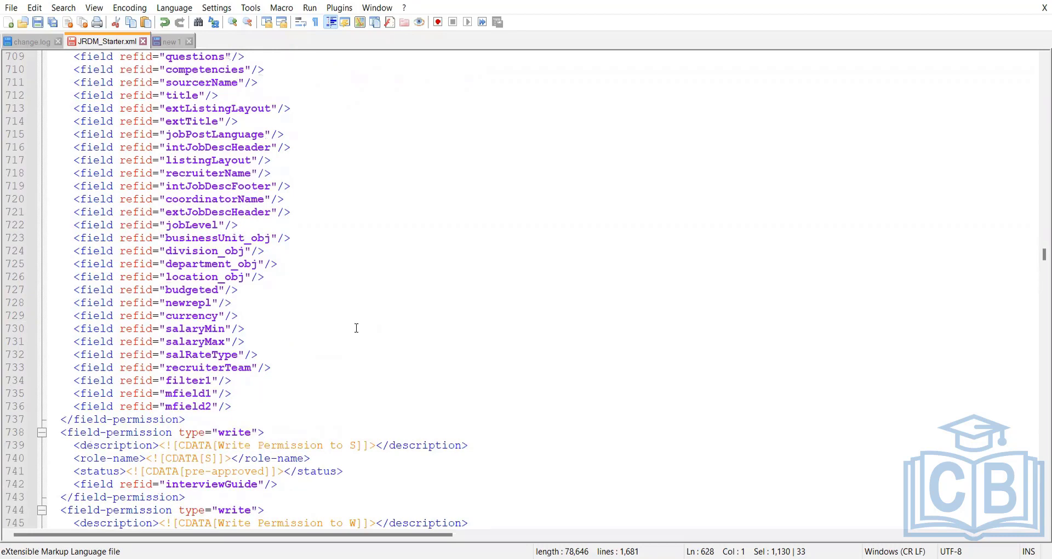
scroll(359, 324, "down", 4)
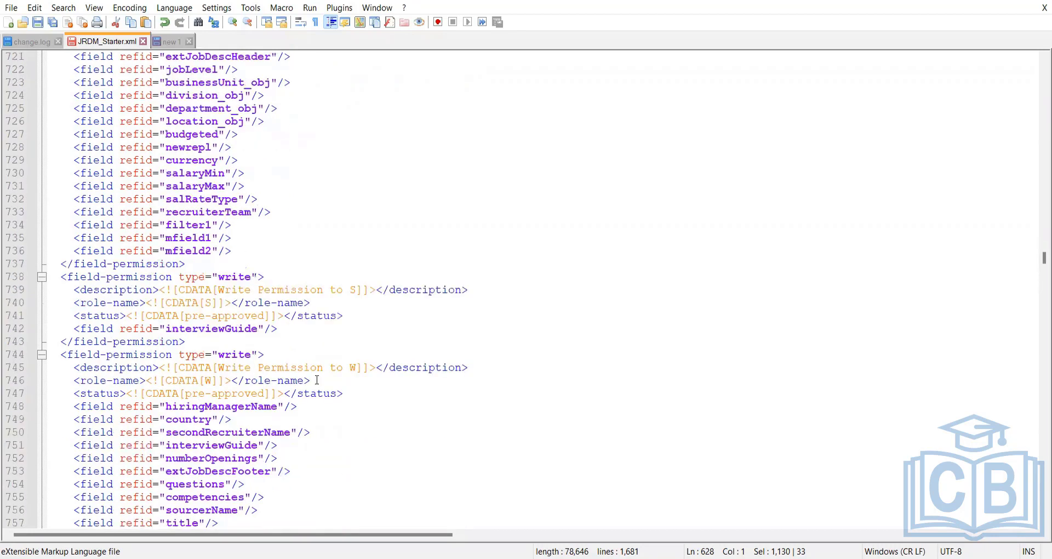
scroll(341, 304, "down", 5)
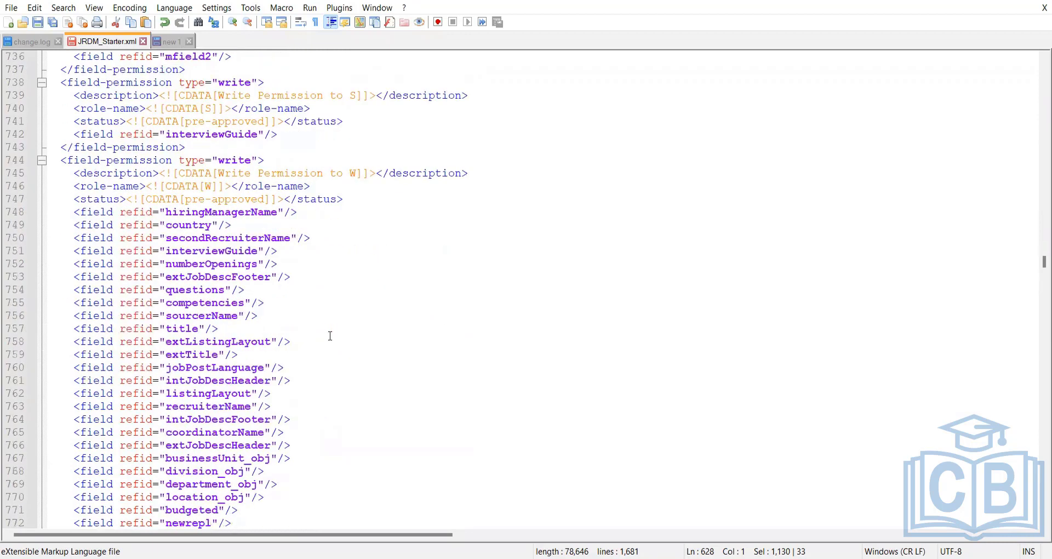
scroll(273, 242, "down", 1)
scroll(275, 257, "down", 20)
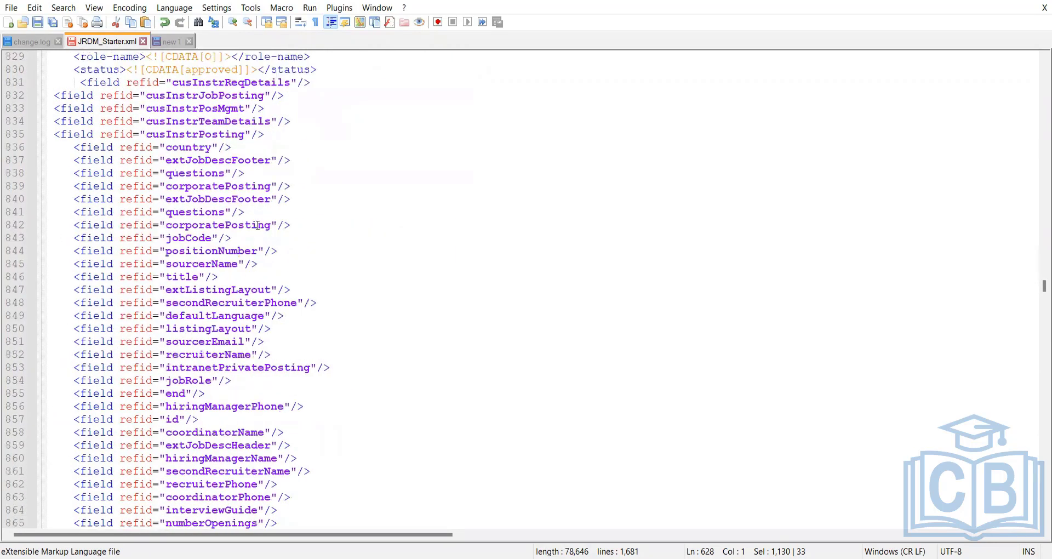
Insert two blank lines after the salaryMax field in the pre-approved write permission block for G.
scroll(254, 233, "up", 6)
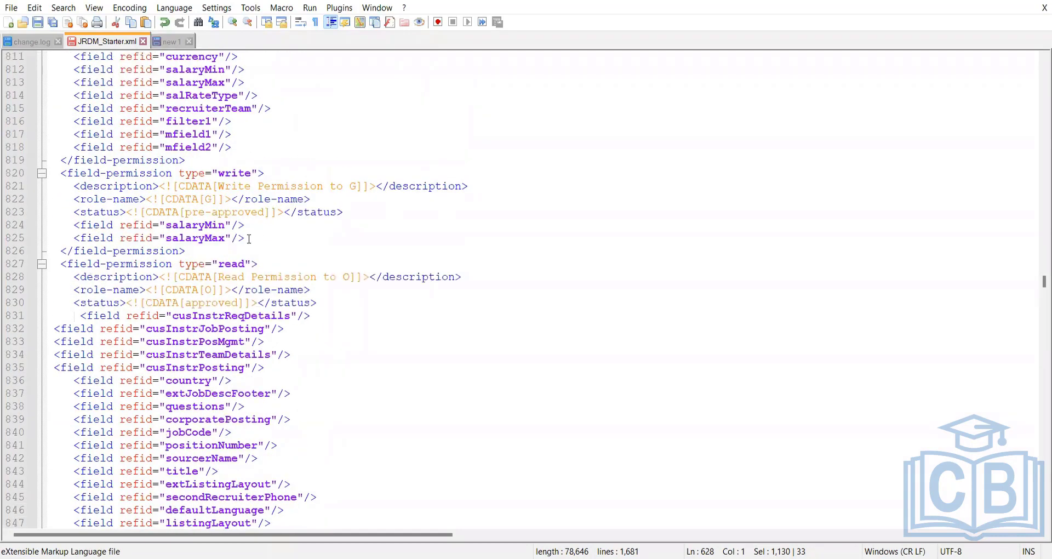
left_click(256, 237)
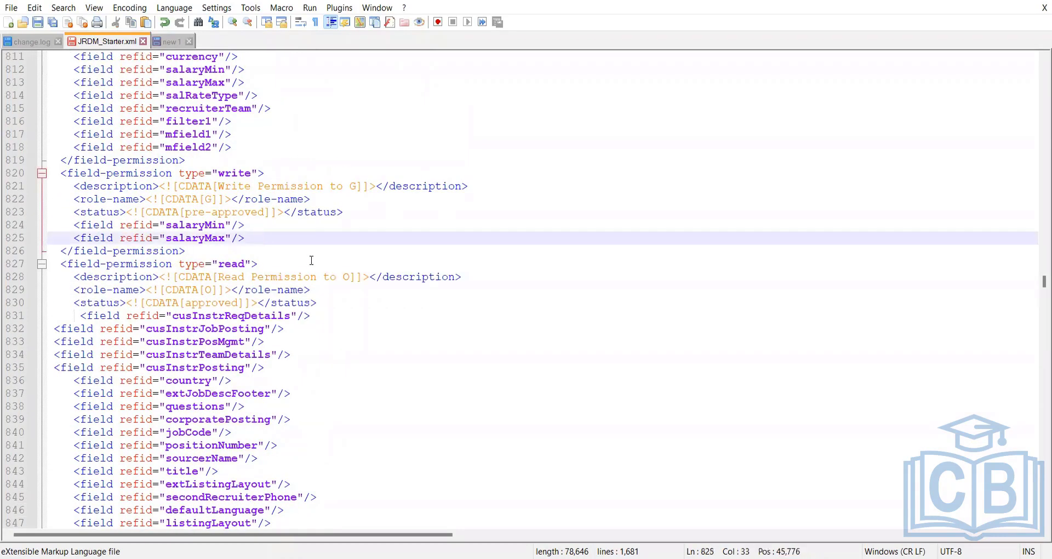
key("Return")
key("Return")
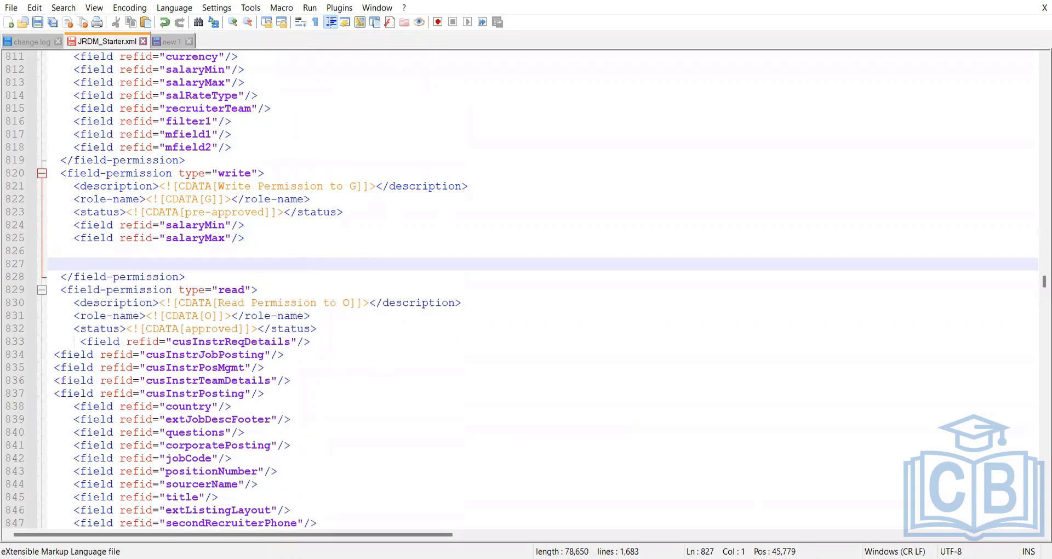
Switch to the status notes in Notepad and move the text from "approved" onward to a new line without a leading space.
key("alt+Tab")
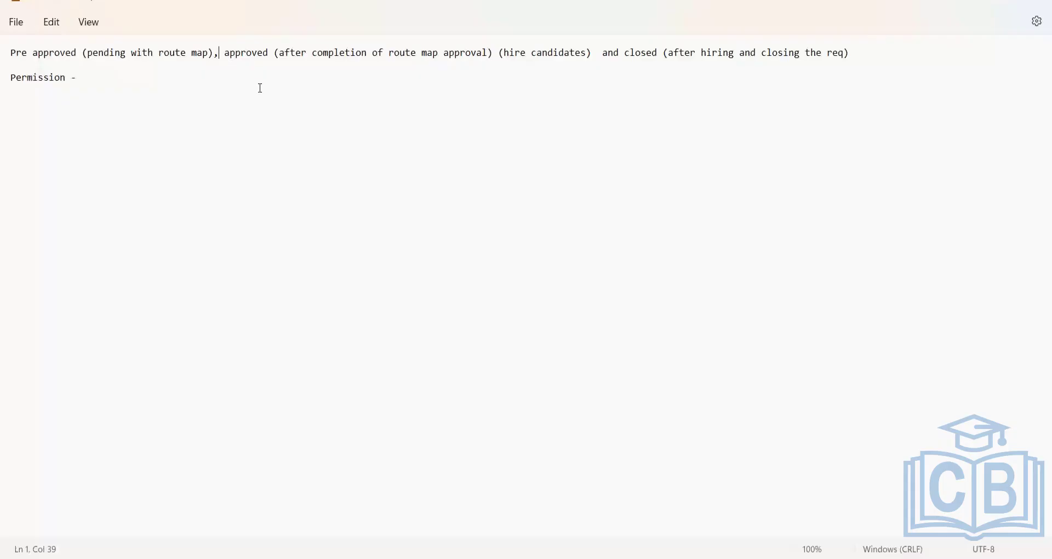
key("Return")
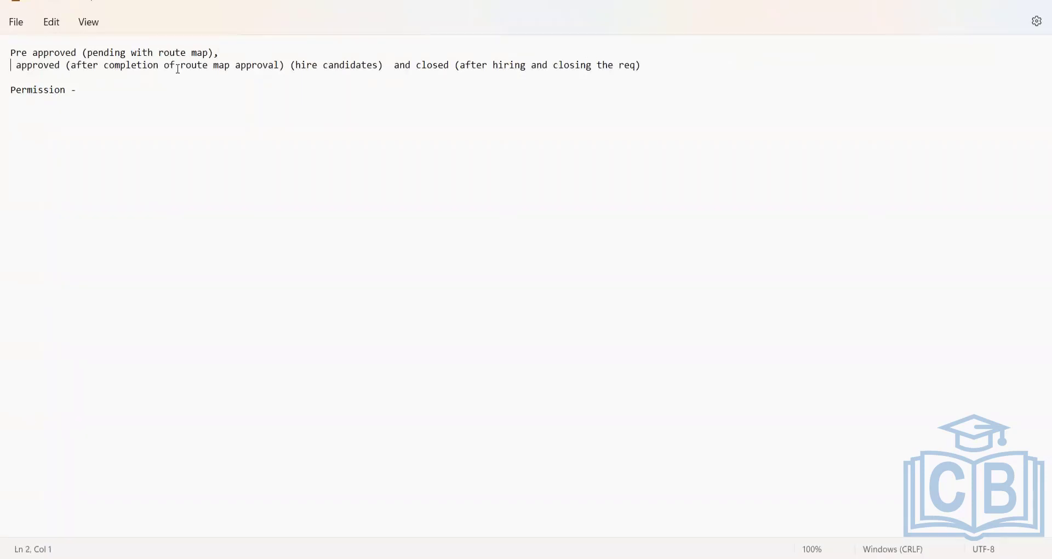
key("BackSpace")
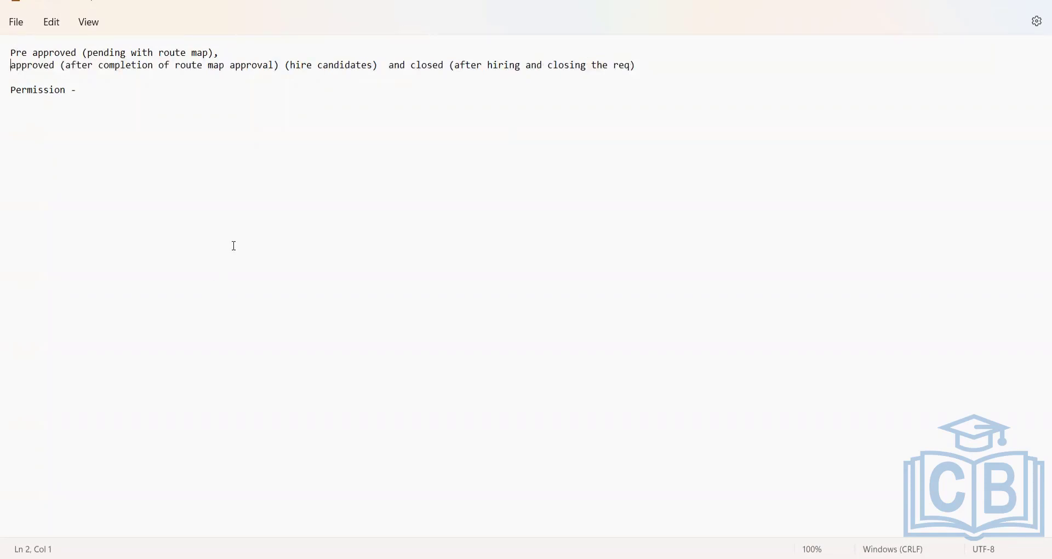
Switch back to JRDM_Starter.xml in Notepad++ and highlight role O and the approved status in the read permission block for O.
key("alt+Tab")
double_click(347, 264)
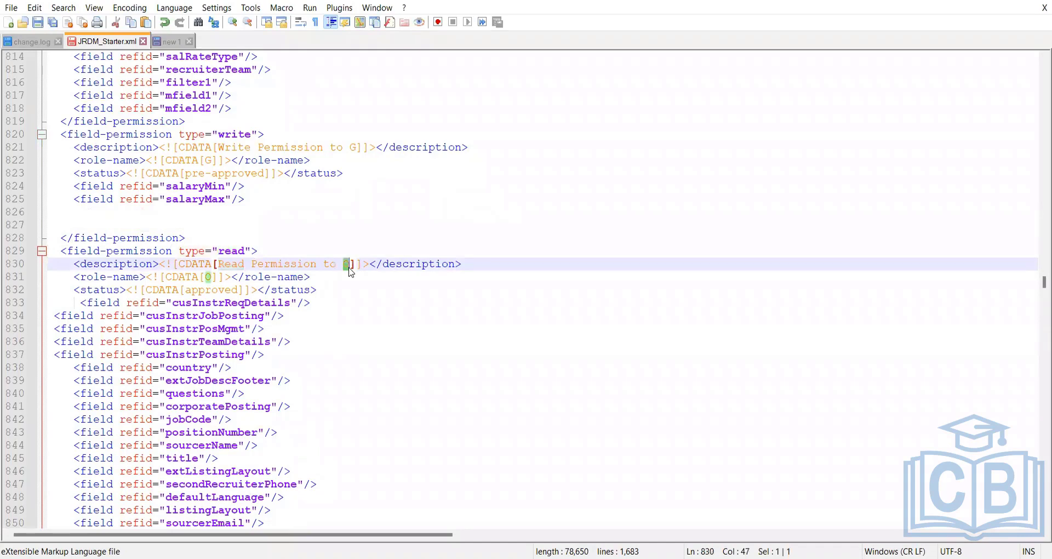
scroll(224, 284, "down", 1)
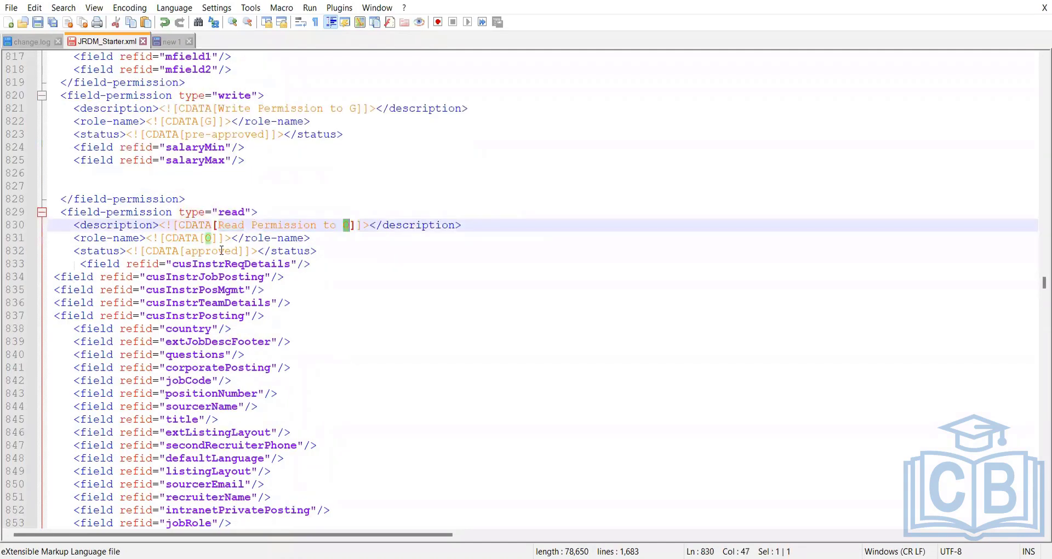
double_click(221, 254)
scroll(218, 353, "down", 3)
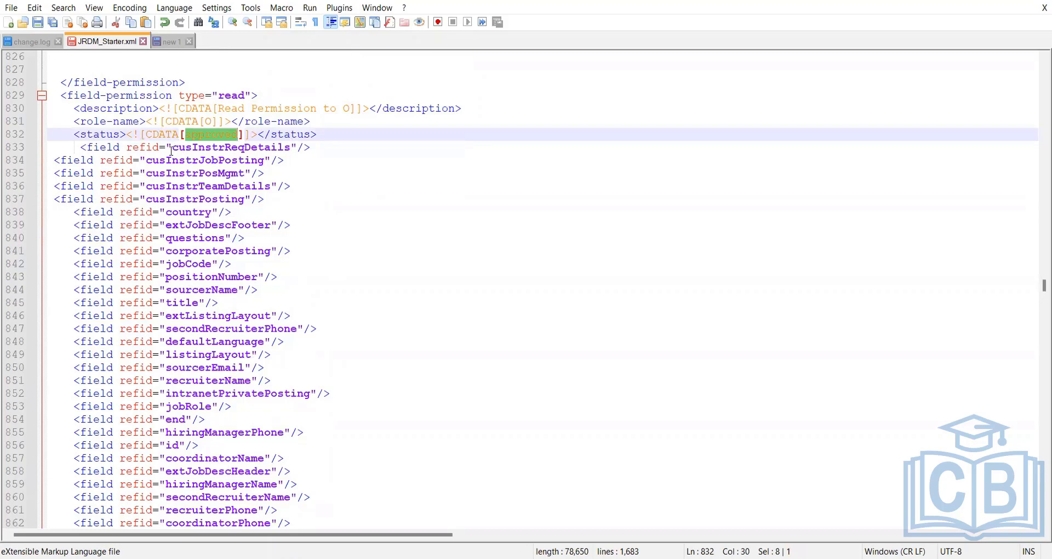
Highlight the field references in the approved-status read permission block for O, starting from cusInstrReqDetails.
left_click_drag(171, 148, 219, 341)
scroll(192, 219, "down", 1)
scroll(217, 326, "down", 11)
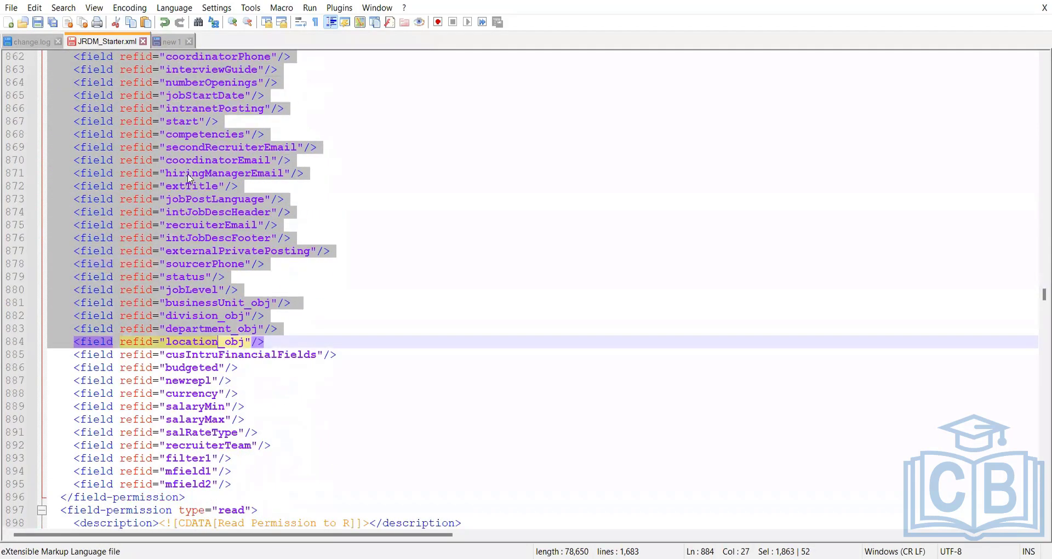
scroll(186, 175, "up", 6)
scroll(232, 332, "down", 9)
left_click_drag(237, 368, 48, 174)
left_click(294, 305)
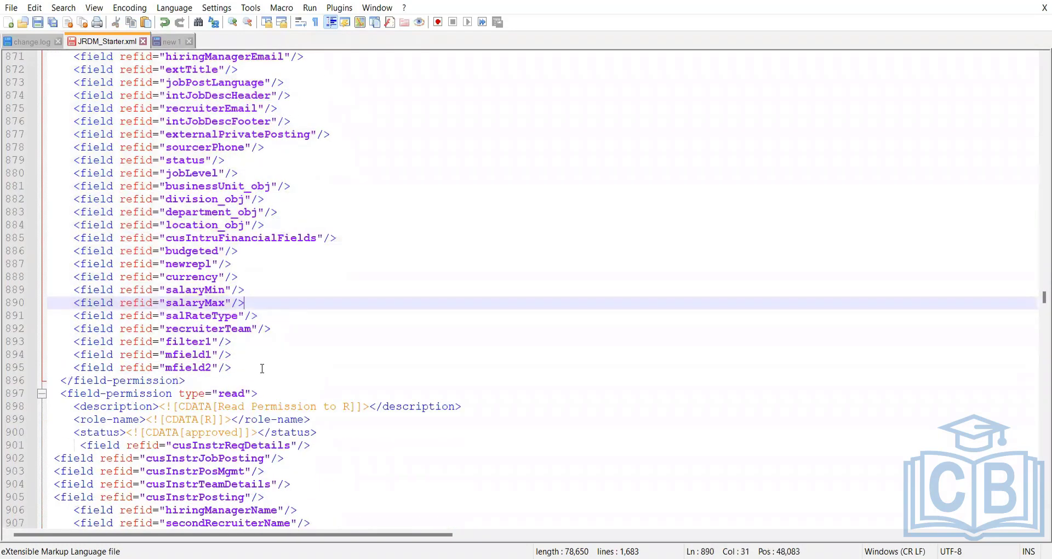
Review the remaining approved, closed and super user field permission blocks, down to the closed-status read block for J.
scroll(224, 324, "down", 3)
scroll(231, 301, "down", 18)
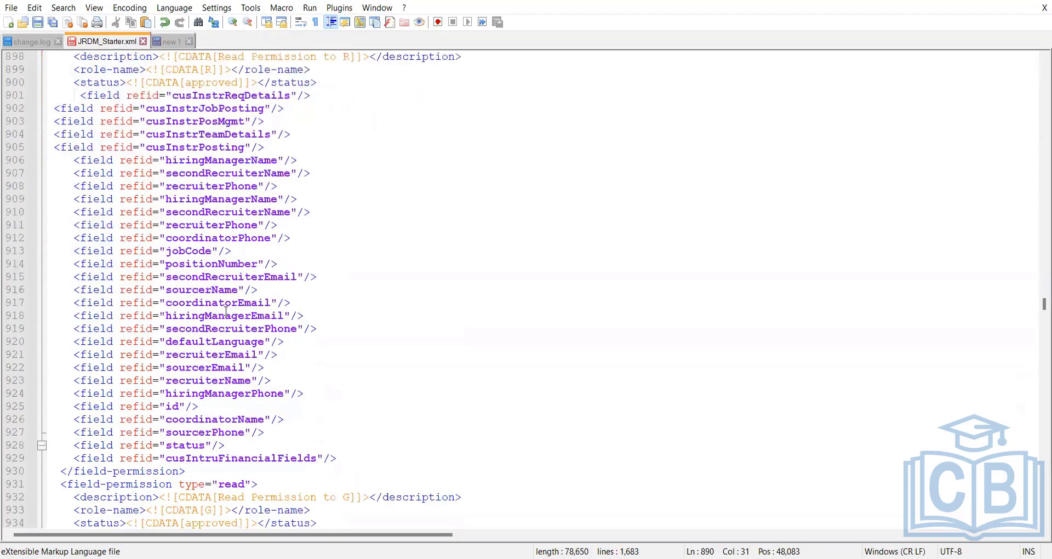
scroll(235, 314, "down", 20)
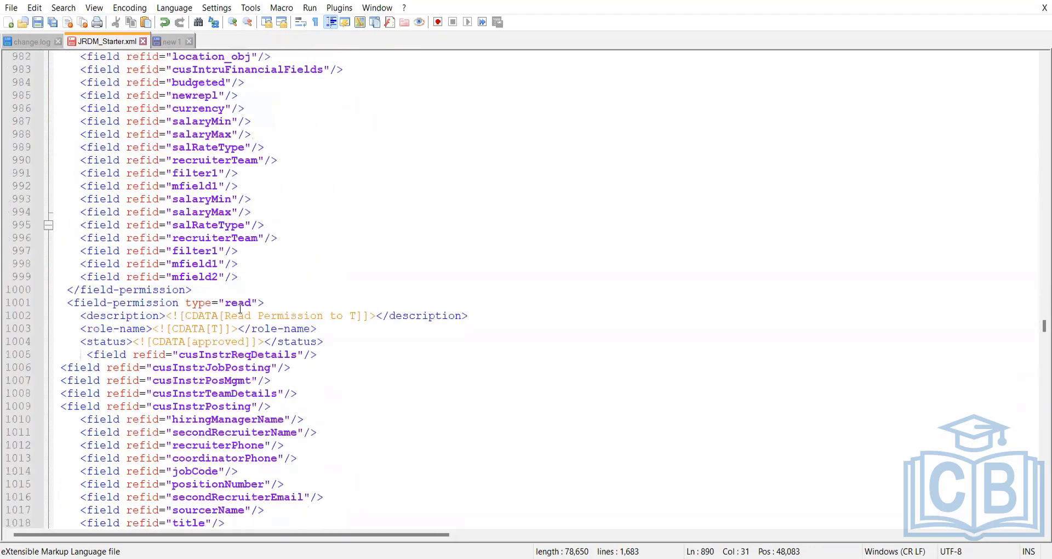
scroll(246, 313, "down", 20)
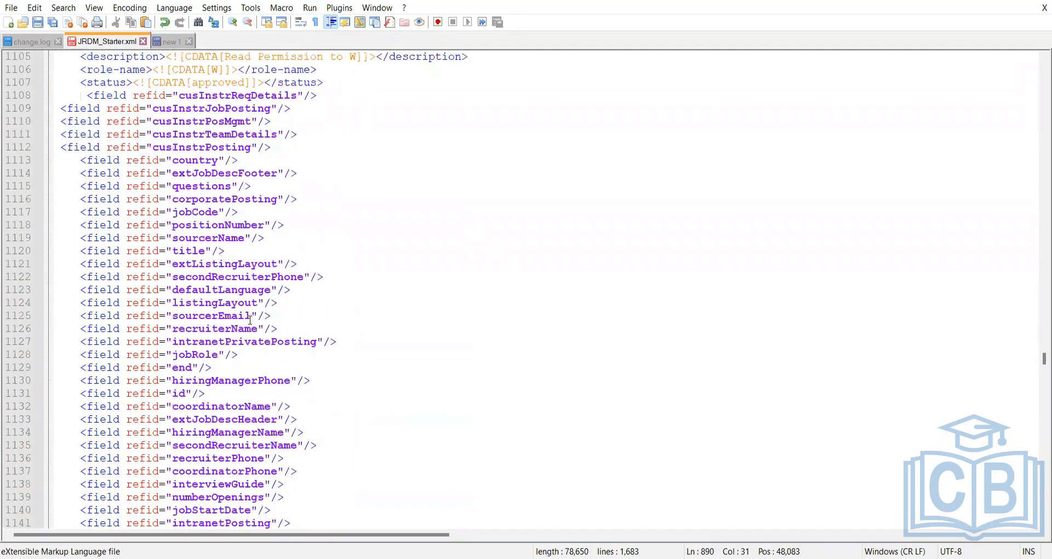
scroll(267, 259, "down", 18)
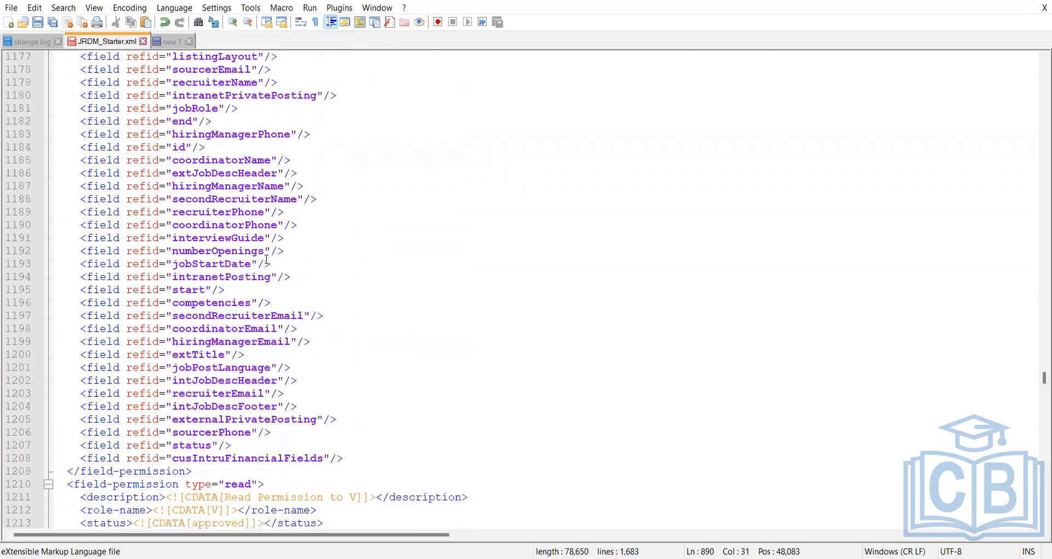
scroll(378, 235, "down", 20)
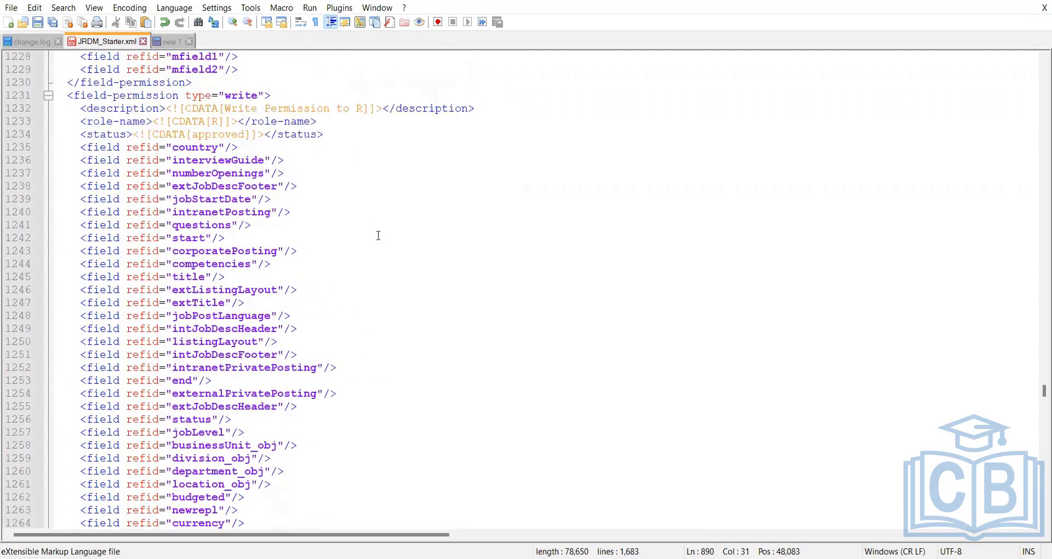
scroll(376, 237, "down", 6)
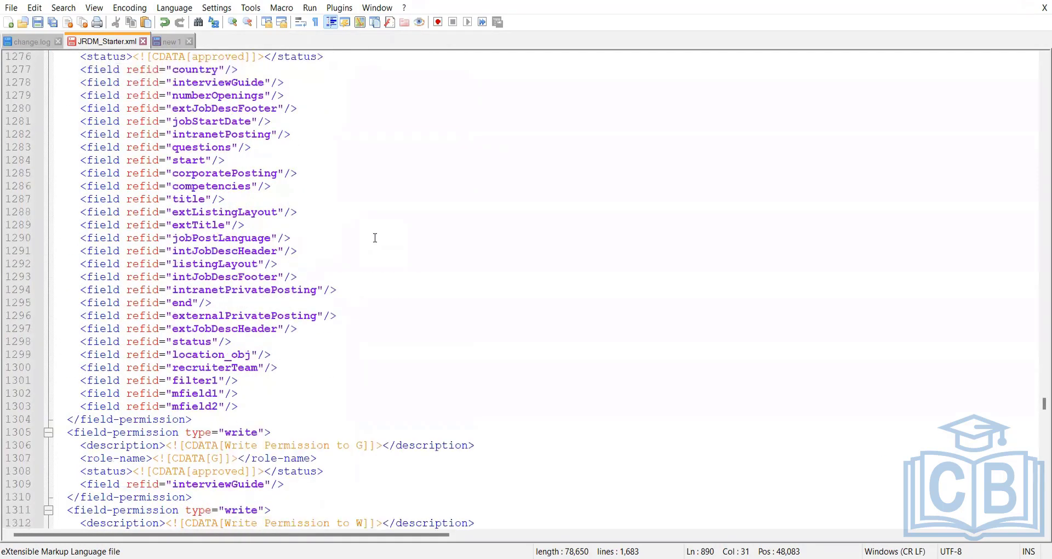
scroll(376, 237, "down", 9)
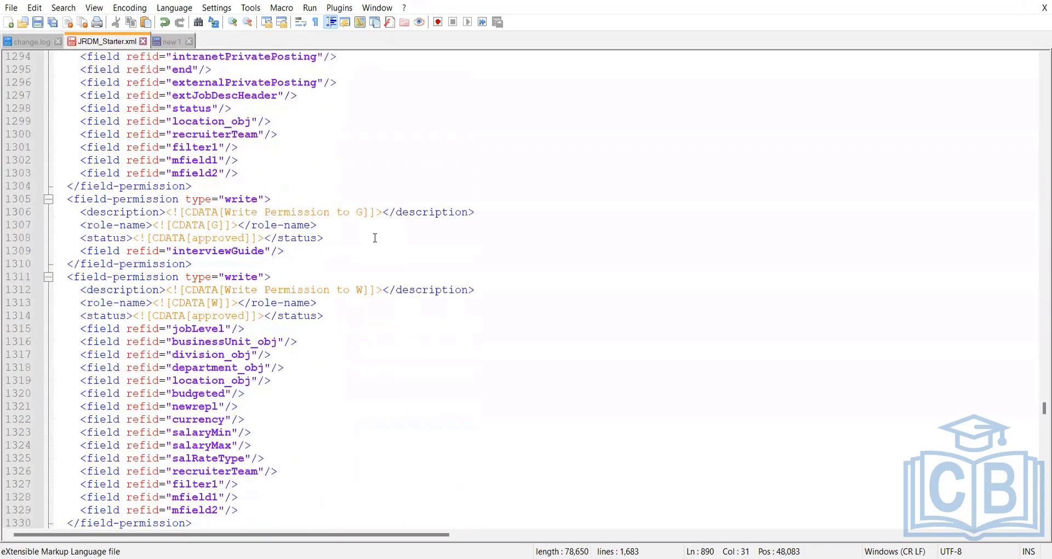
scroll(375, 238, "down", 10)
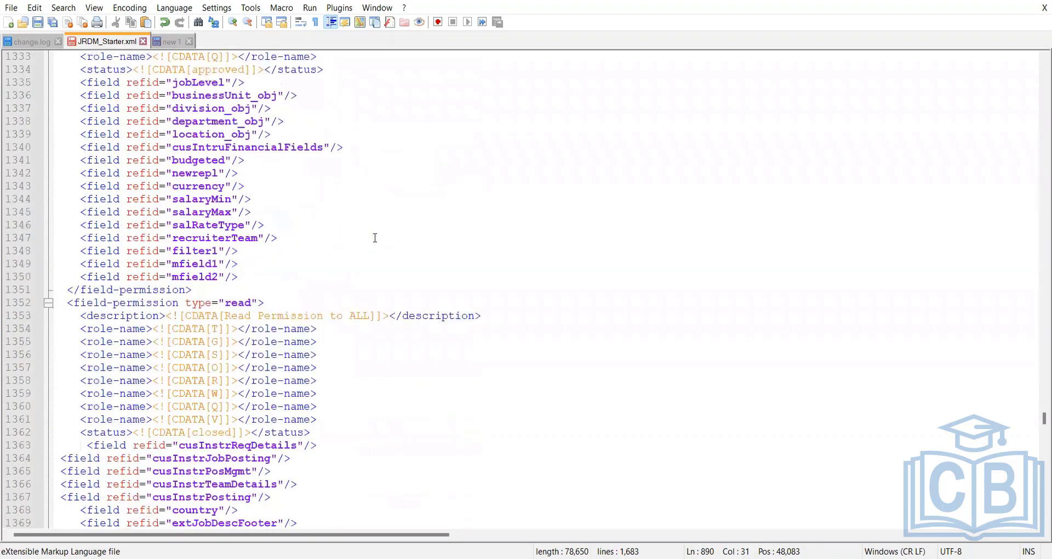
scroll(408, 214, "down", 20)
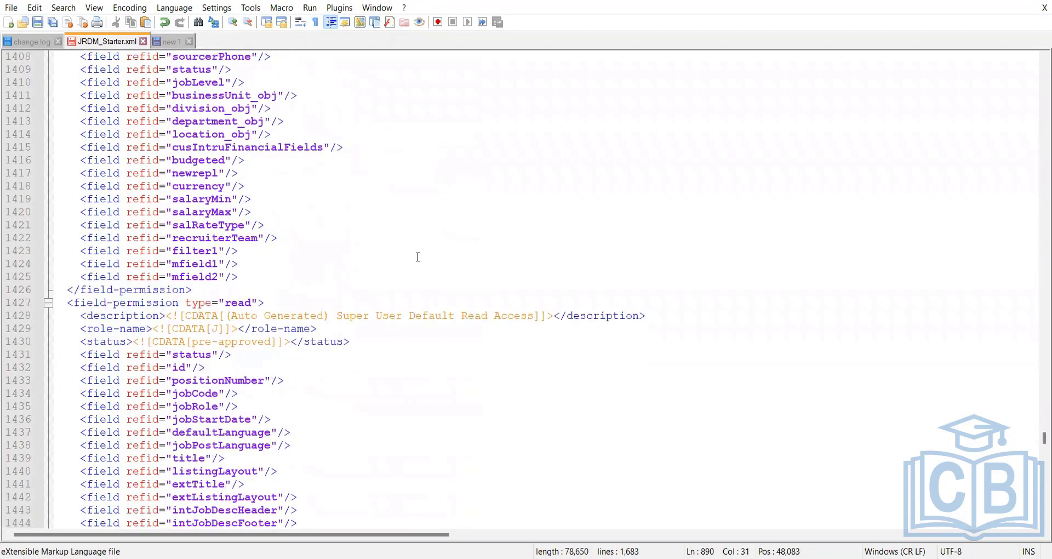
scroll(361, 299, "down", 17)
scroll(360, 300, "down", 12)
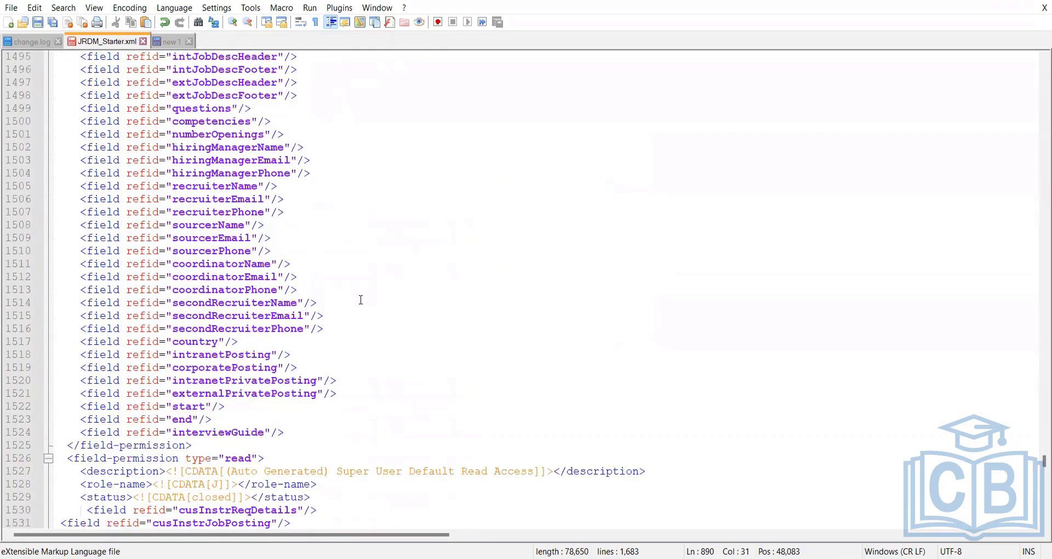
scroll(361, 299, "down", 3)
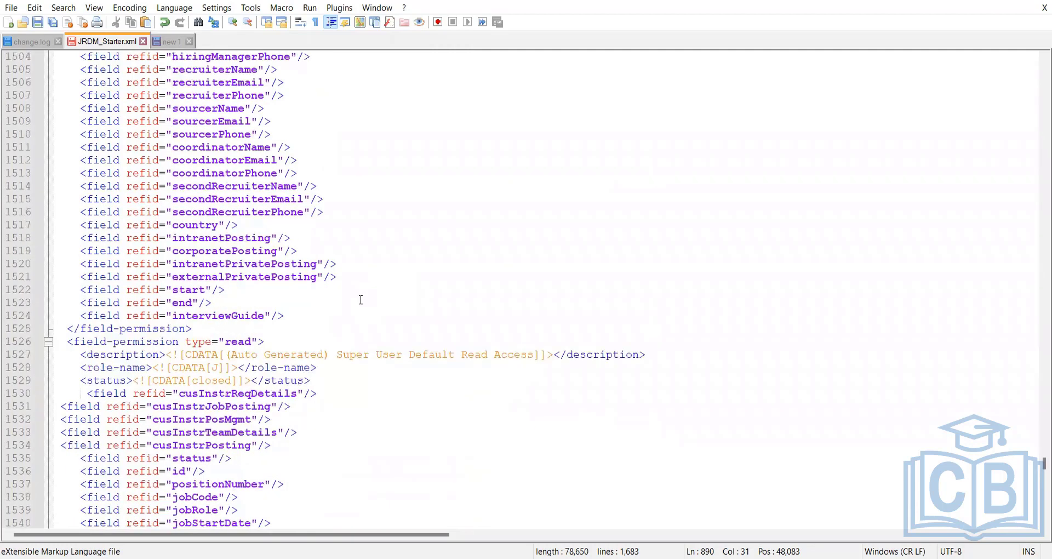
scroll(288, 292, "down", 3)
Highlight the read type and the closed status in the Super User Default Read Access block for J.
left_click(220, 268)
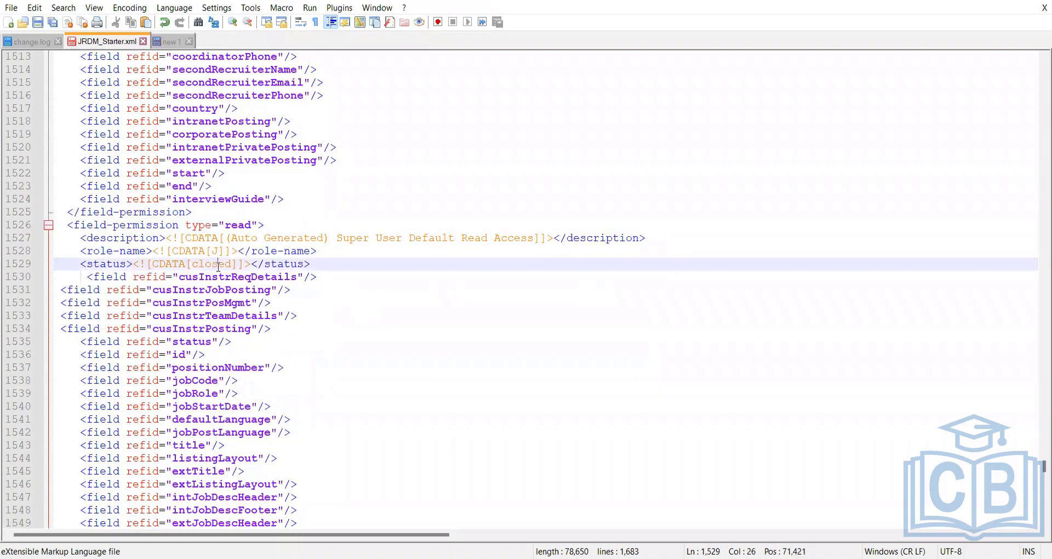
left_click(238, 224)
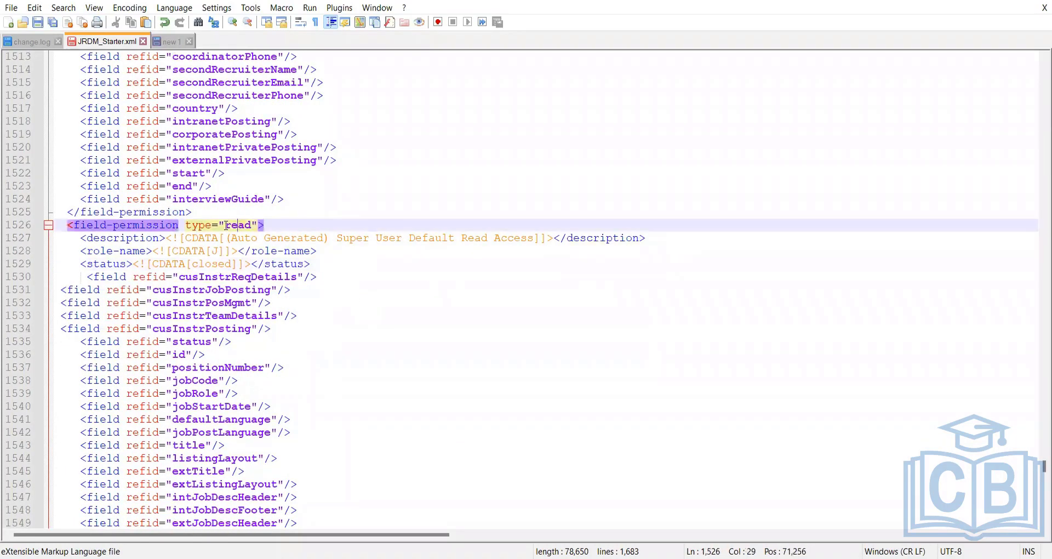
double_click(237, 225)
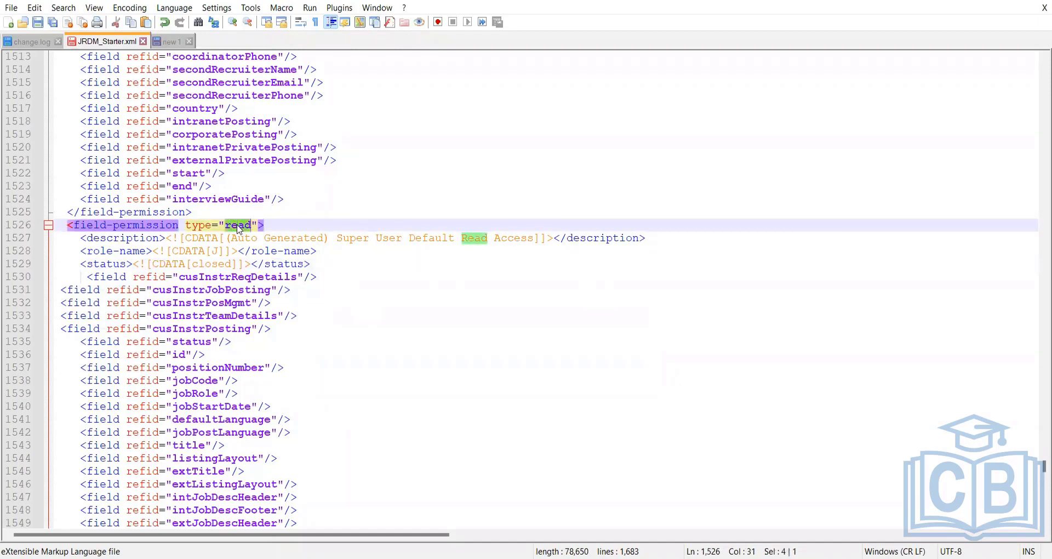
double_click(218, 264)
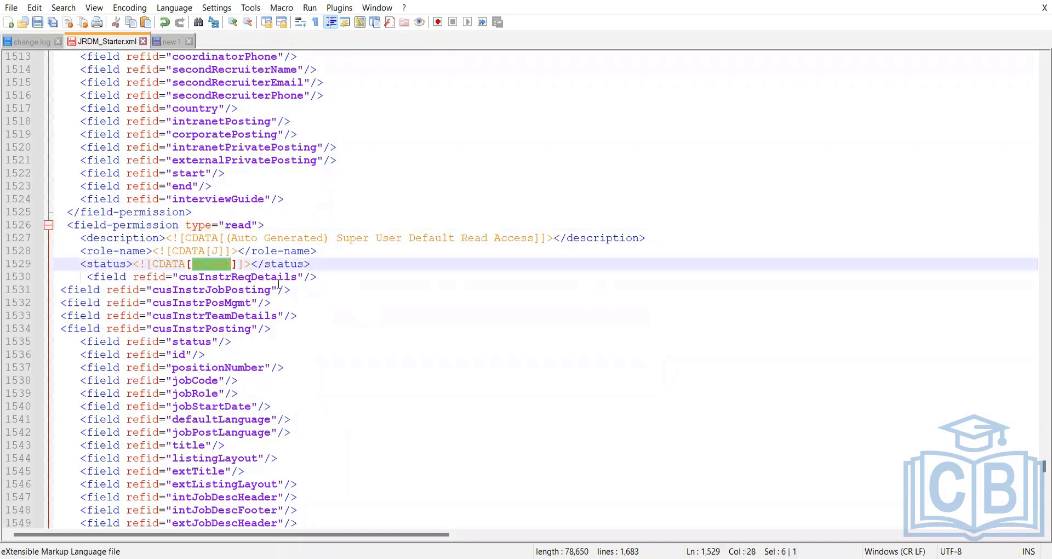
left_click(362, 315)
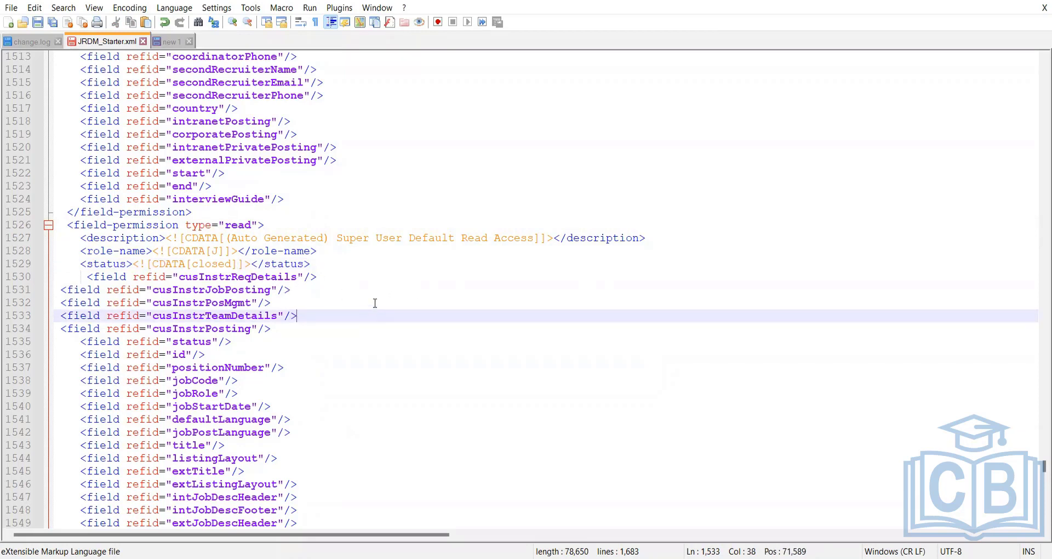
Check where the closed-status read block for J ends, and highlight its role J and the description text "Auto Generated".
scroll(375, 302, "down", 17)
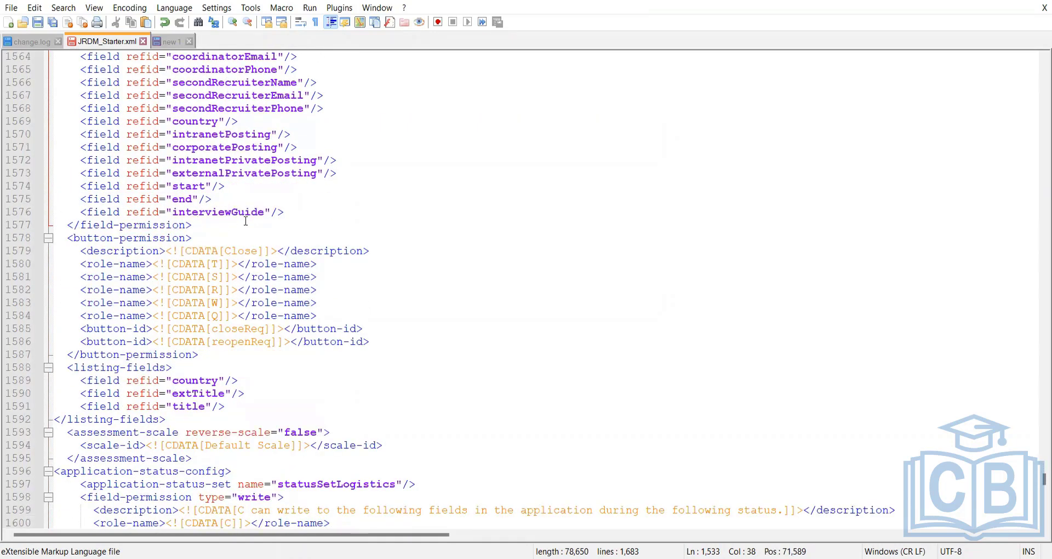
scroll(268, 242, "up", 5)
scroll(267, 243, "up", 13)
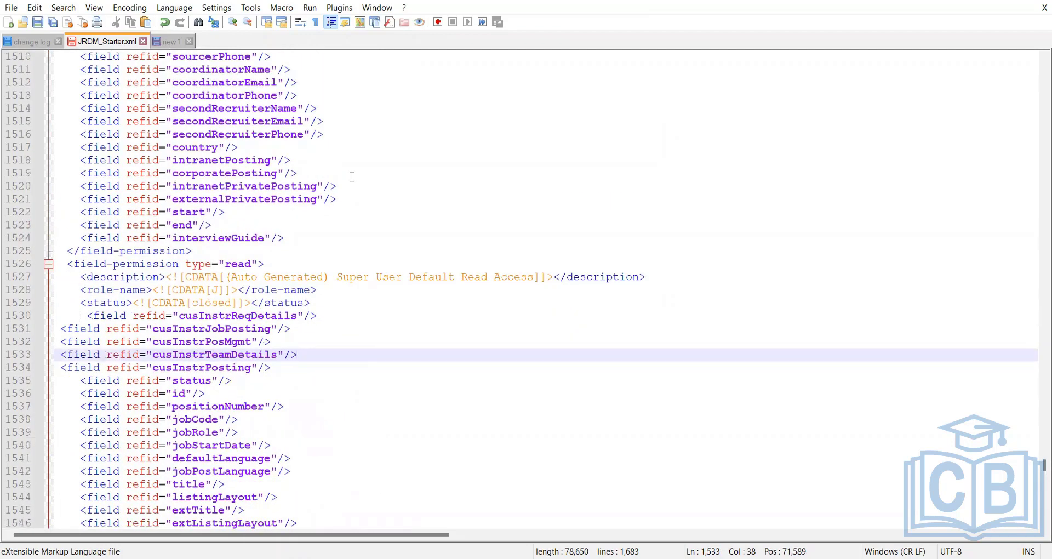
scroll(352, 176, "up", 2)
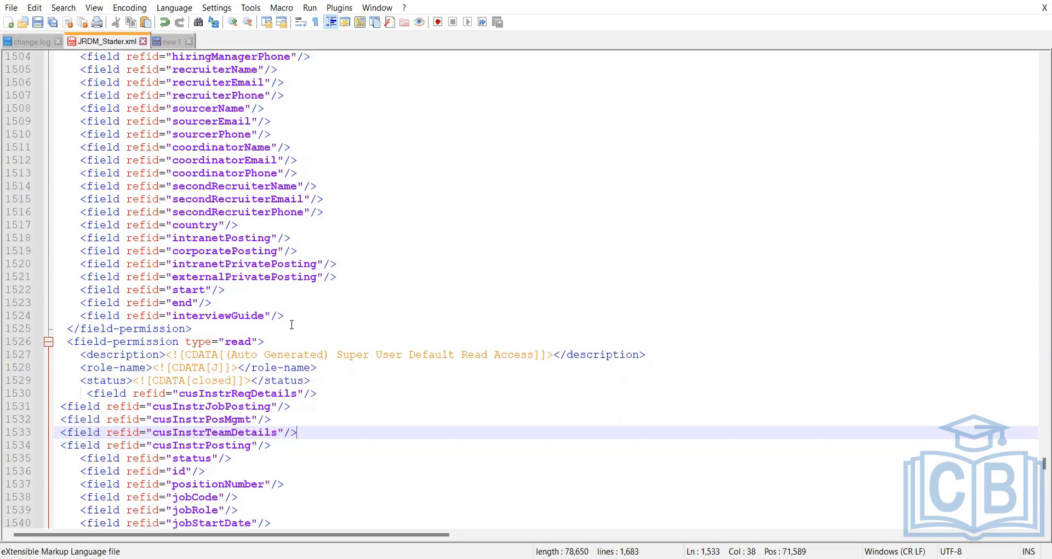
double_click(214, 367)
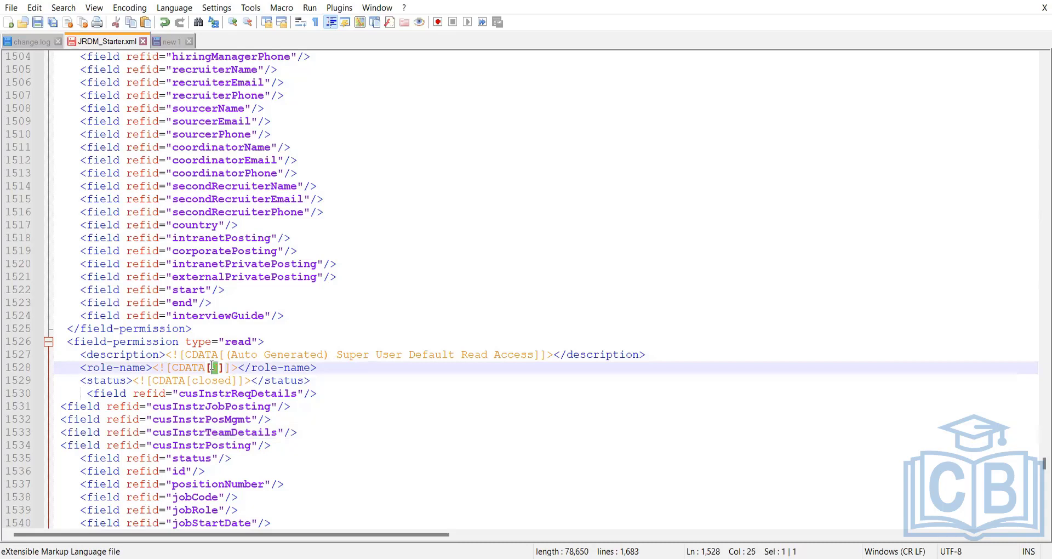
left_click(316, 354)
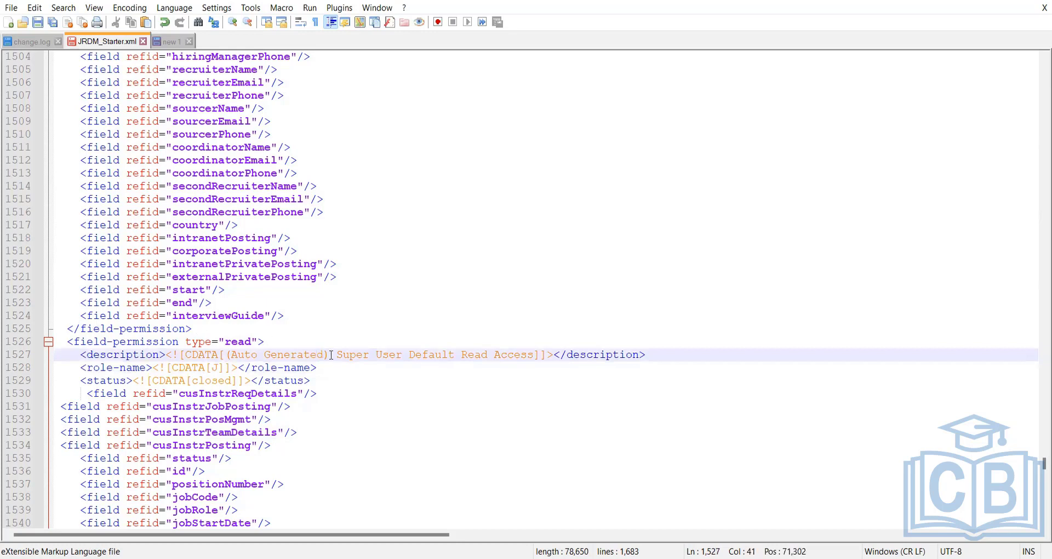
left_click(284, 355)
left_click_drag(325, 355, 229, 357)
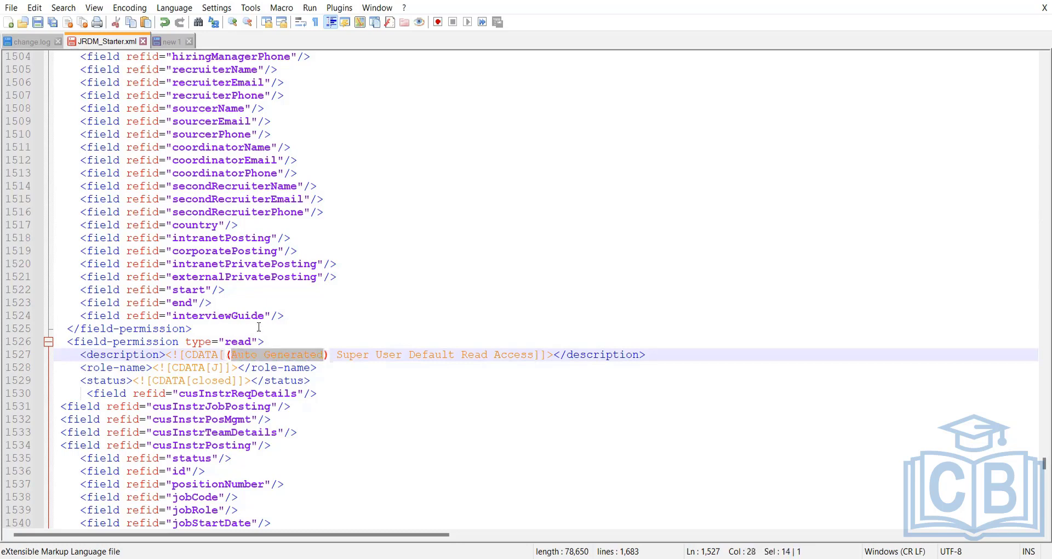
Highlight the whole closed-status read permission block for J, from the preceding closing field-permission tag to the block's end.
left_click(286, 316)
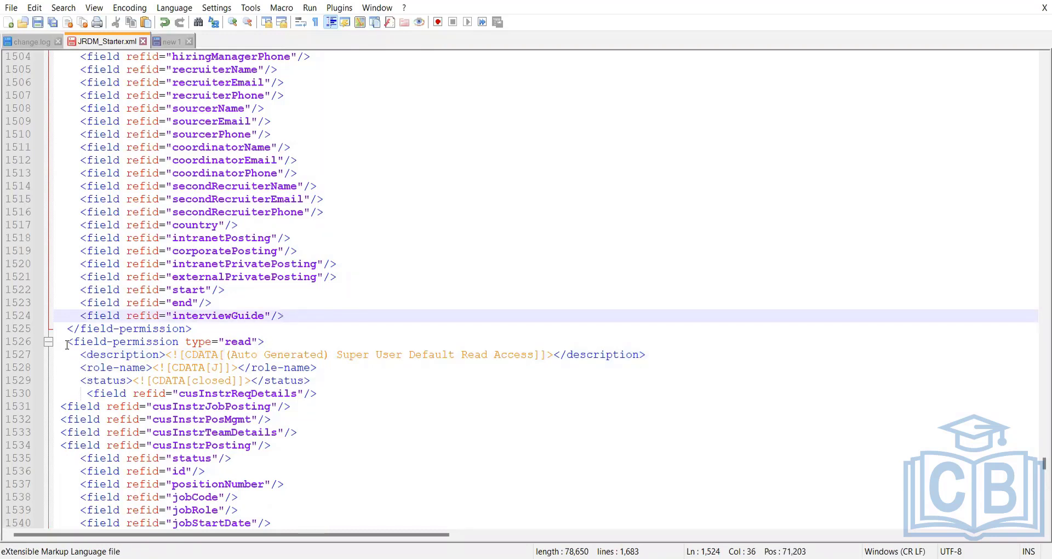
left_click(61, 330)
left_click_drag(59, 328, 197, 393)
left_click(360, 235)
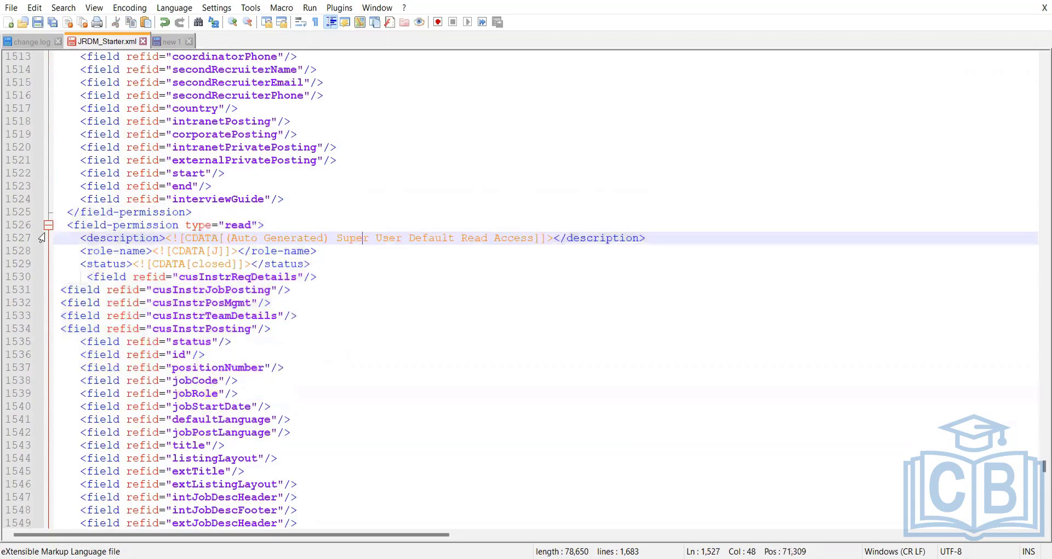
left_click(56, 211)
left_click_drag(57, 212, 278, 512)
left_click(326, 242)
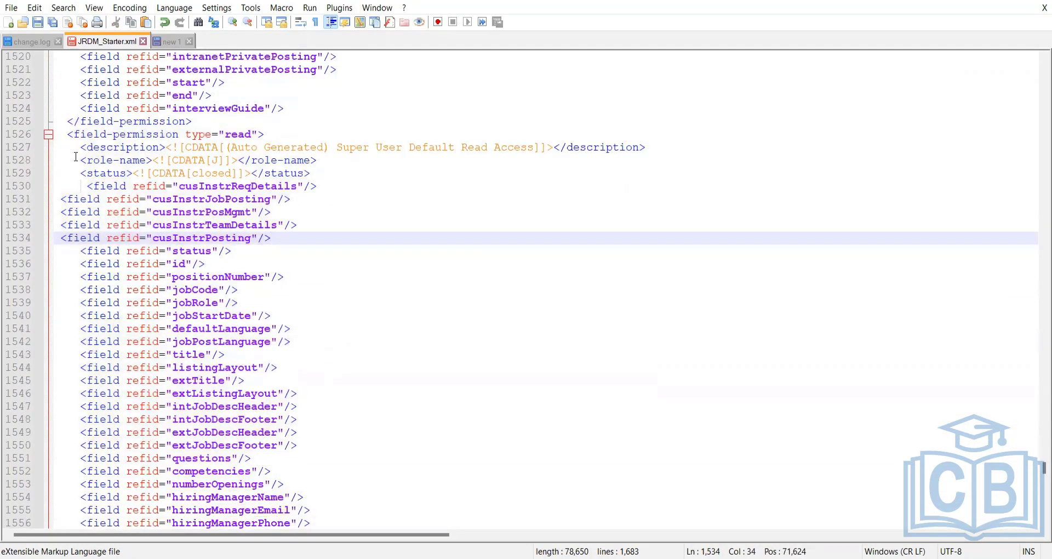
scroll(221, 145, "up", 1)
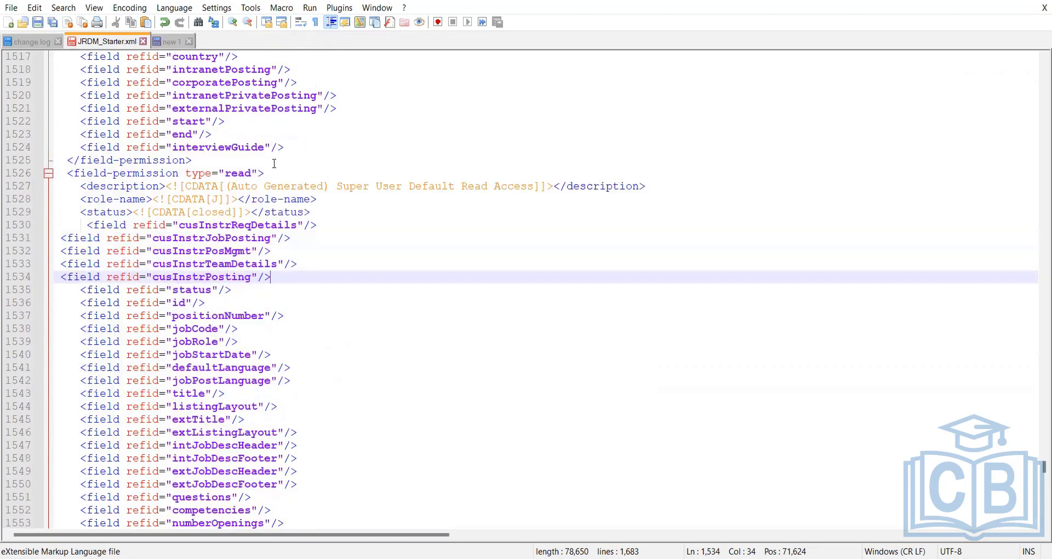
left_click(294, 148)
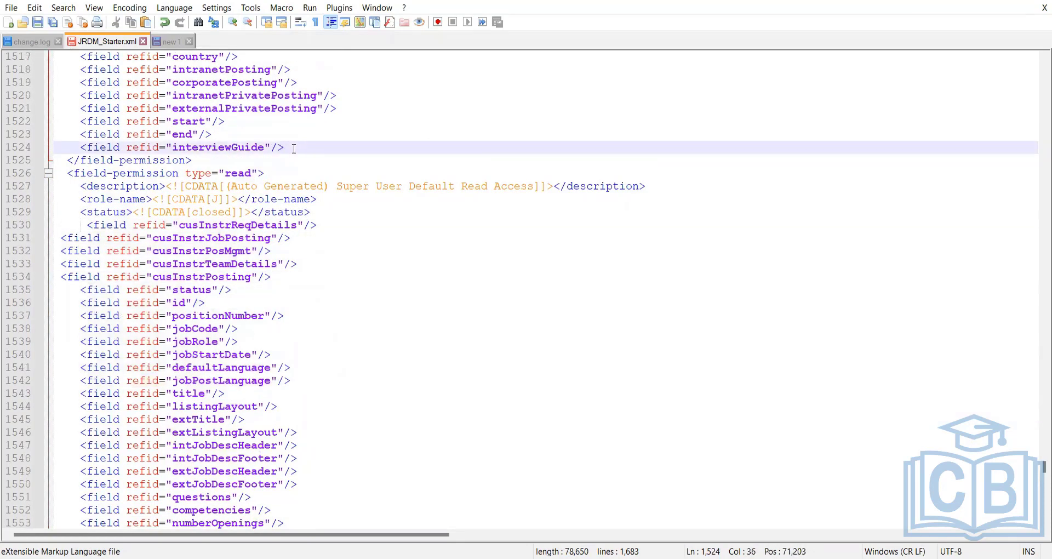
left_click_drag(61, 159, 271, 432)
left_click(320, 444)
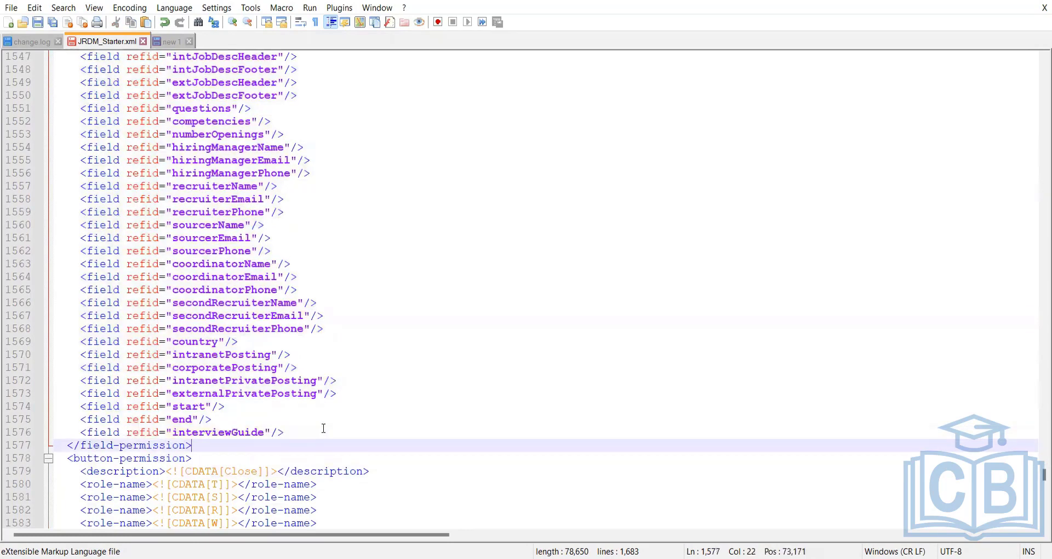
Look over the button permissions below the block, and highlight "Auto Generated" in the description of J's closed-status read block again.
scroll(320, 425, "down", 6)
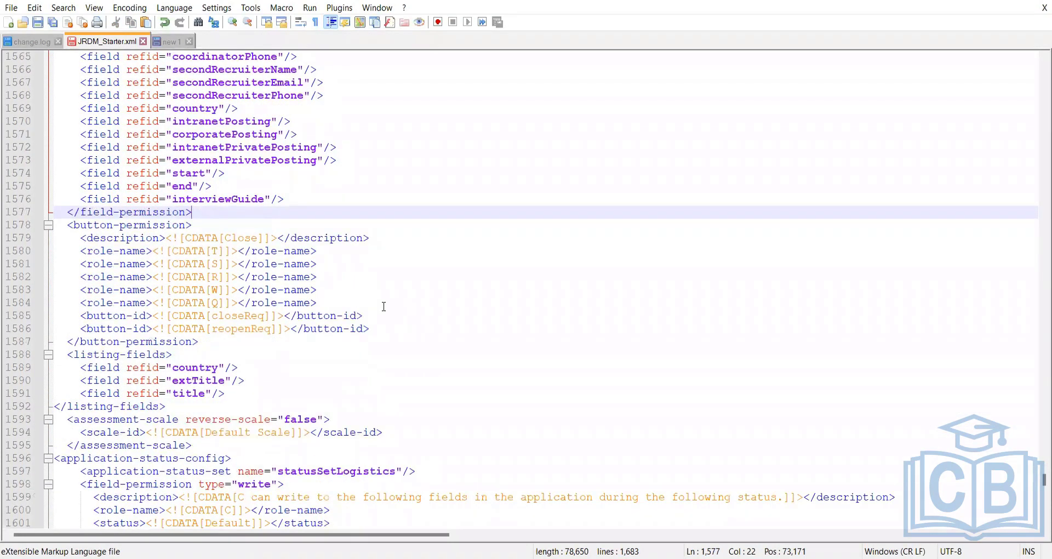
scroll(458, 258, "up", 18)
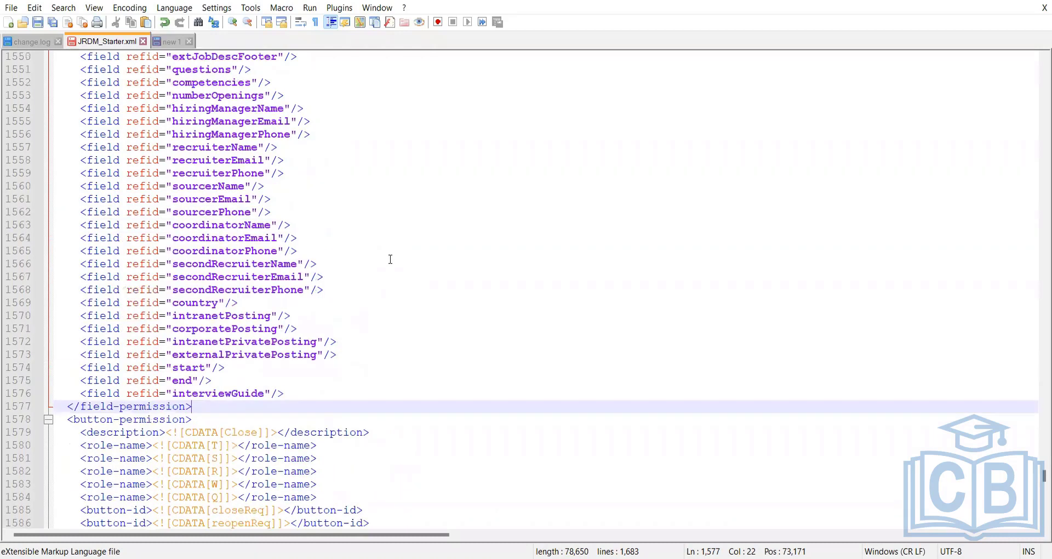
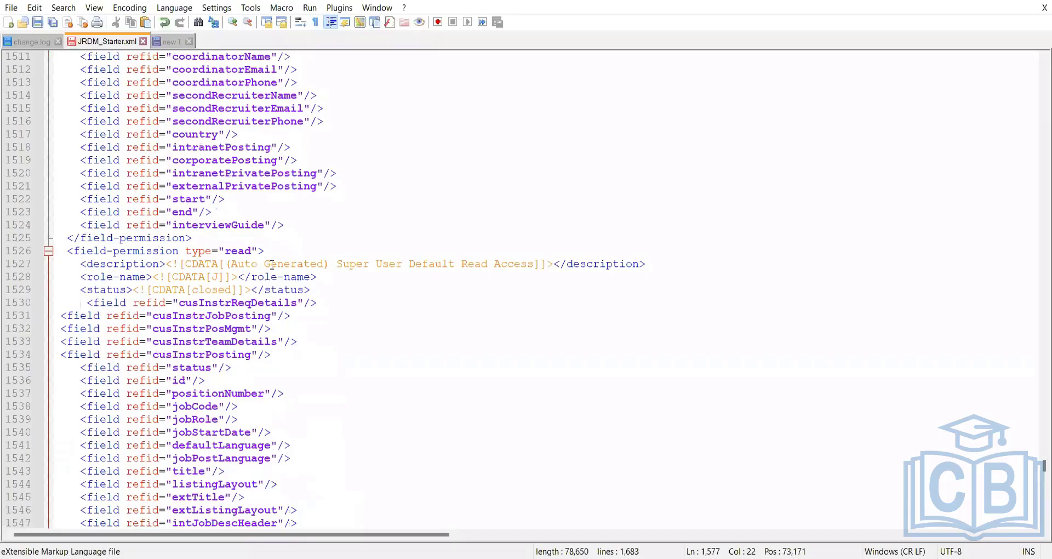
left_click_drag(232, 263, 323, 264)
left_click(272, 244)
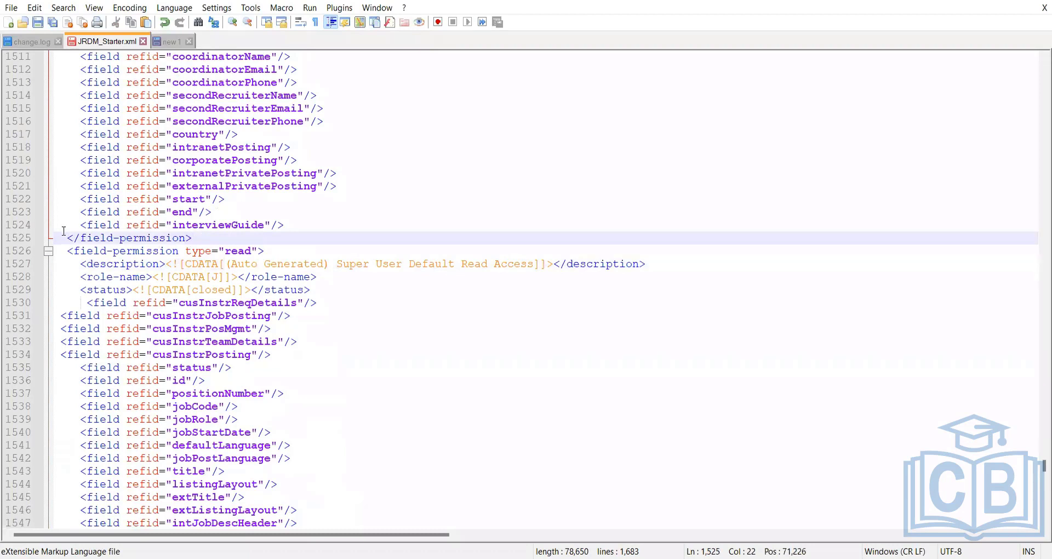
Insert two blank lines after the preceding block's interviewGuide field and delete the auto-generated closed-status read permission block for J.
left_click(298, 228)
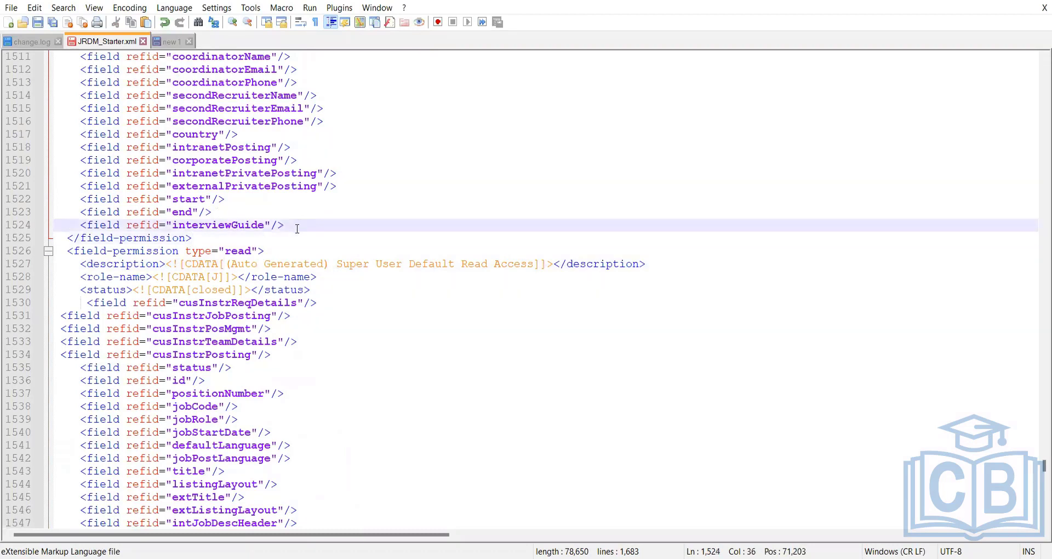
key("Return")
key("Return")
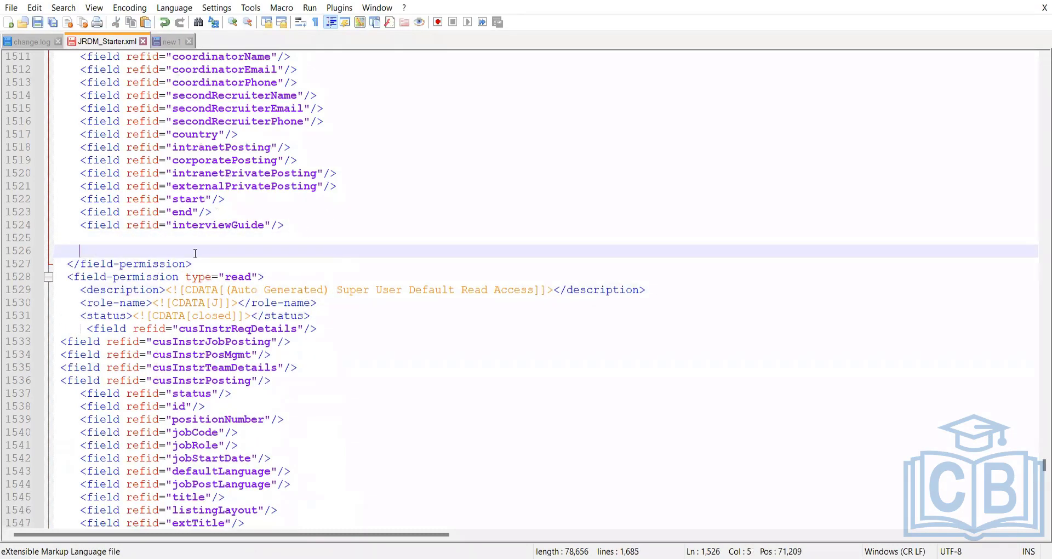
left_click_drag(57, 262, 296, 347)
key("Delete")
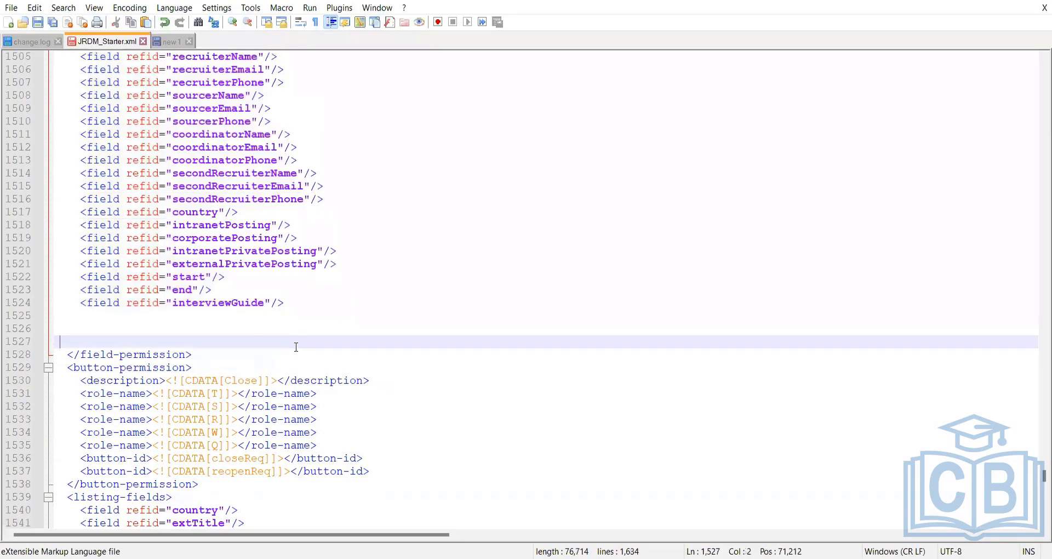
Delete the blank lines between the interviewGuide field and the closing field-permission tag above the Close button permission.
key("BackSpace")
key("BackSpace")
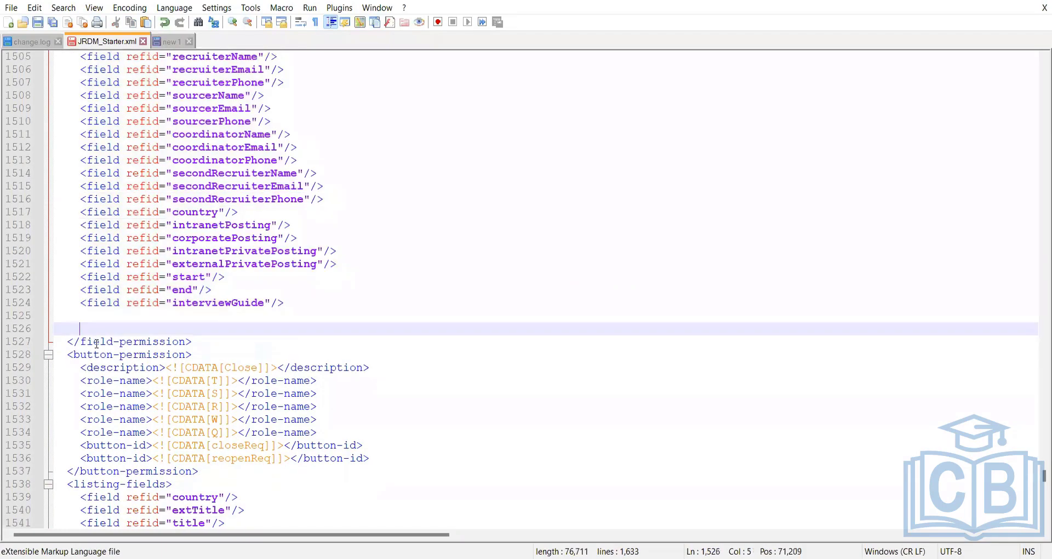
key("BackSpace")
key("BackSpace")
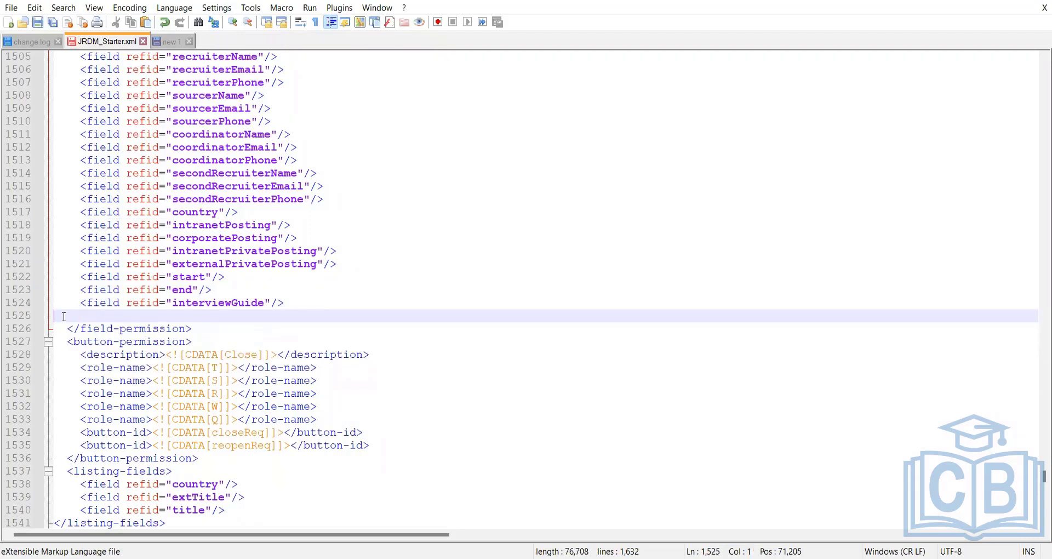
key("BackSpace")
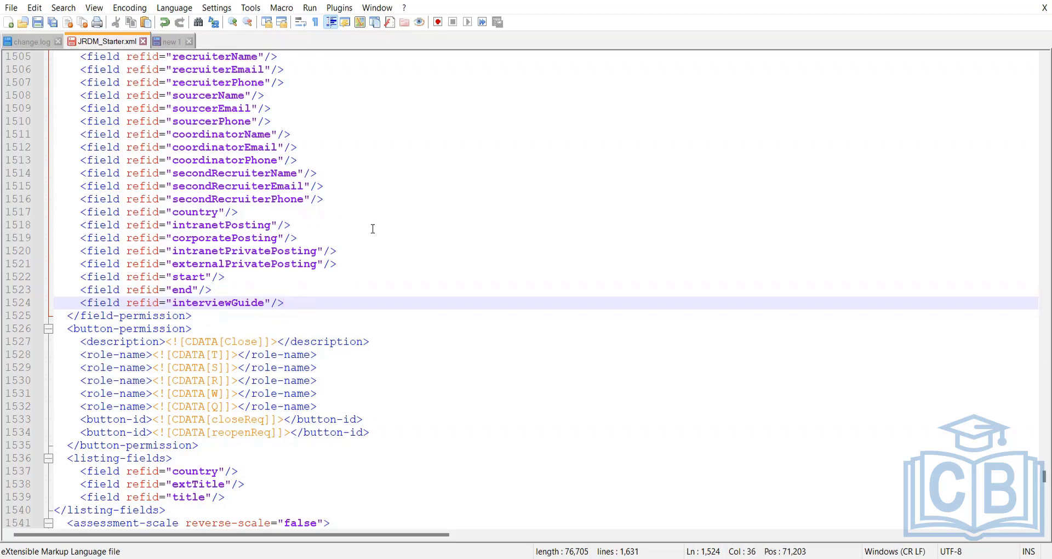
Look back through the remaining field permission blocks up to the field definitions near the start of the template.
scroll(338, 251, "up", 9)
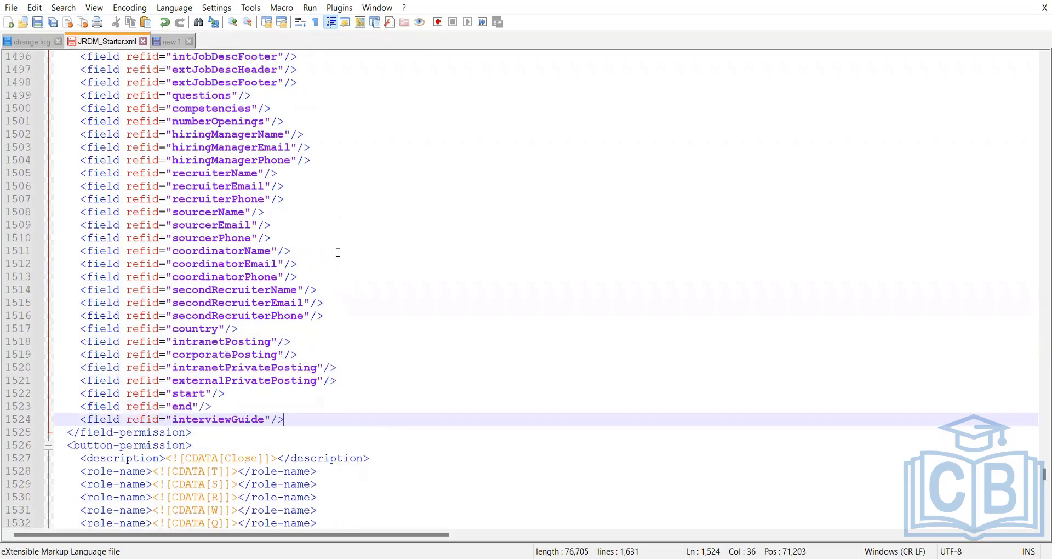
scroll(339, 252, "up", 20)
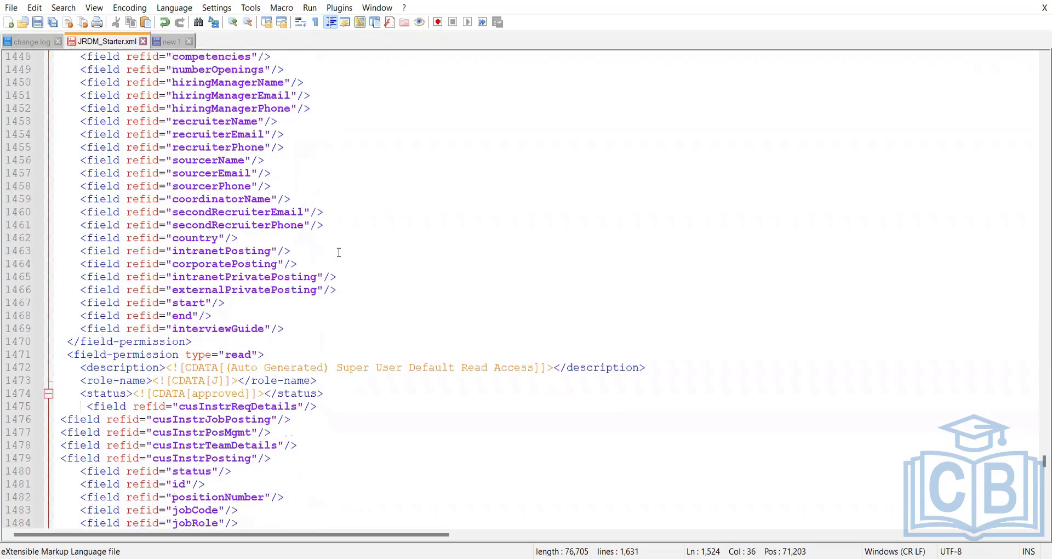
scroll(339, 252, "up", 6)
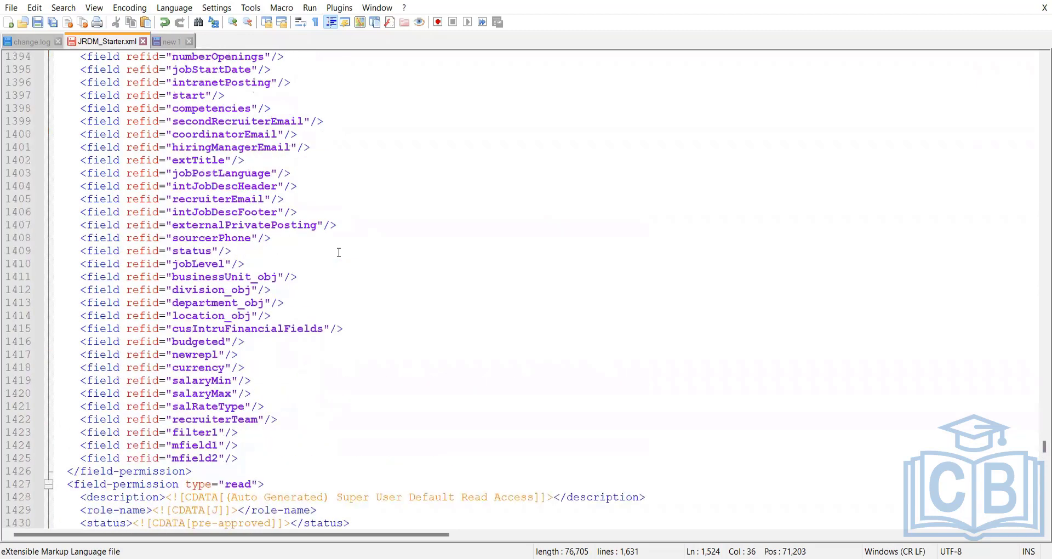
scroll(339, 252, "up", 20)
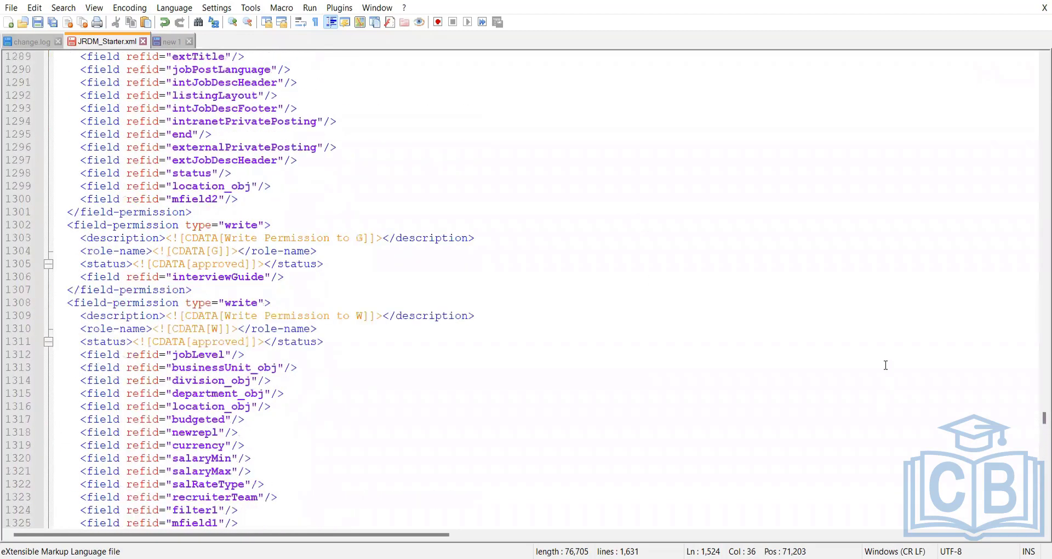
scroll(886, 365, "up", 15)
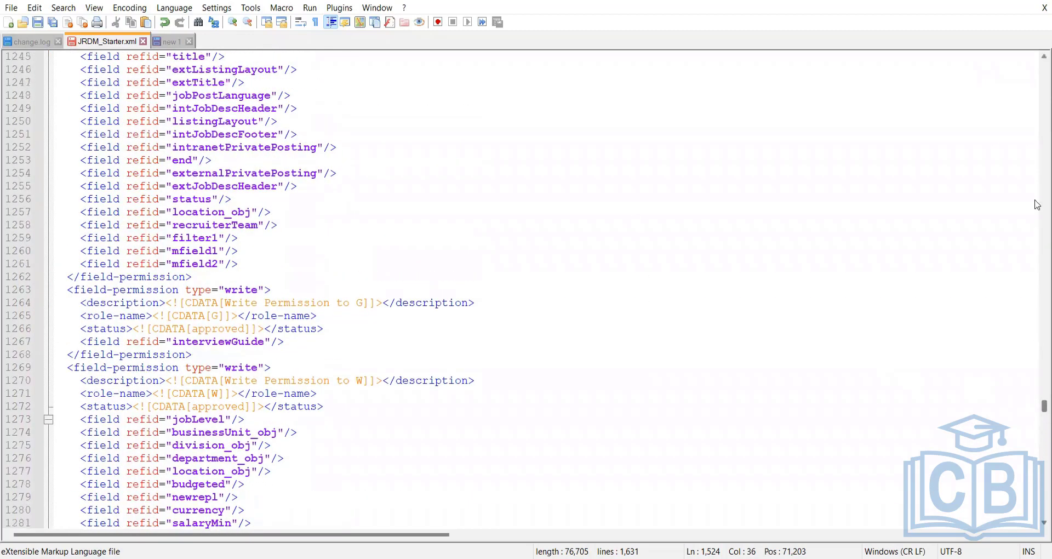
scroll(1037, 205, "up", 20)
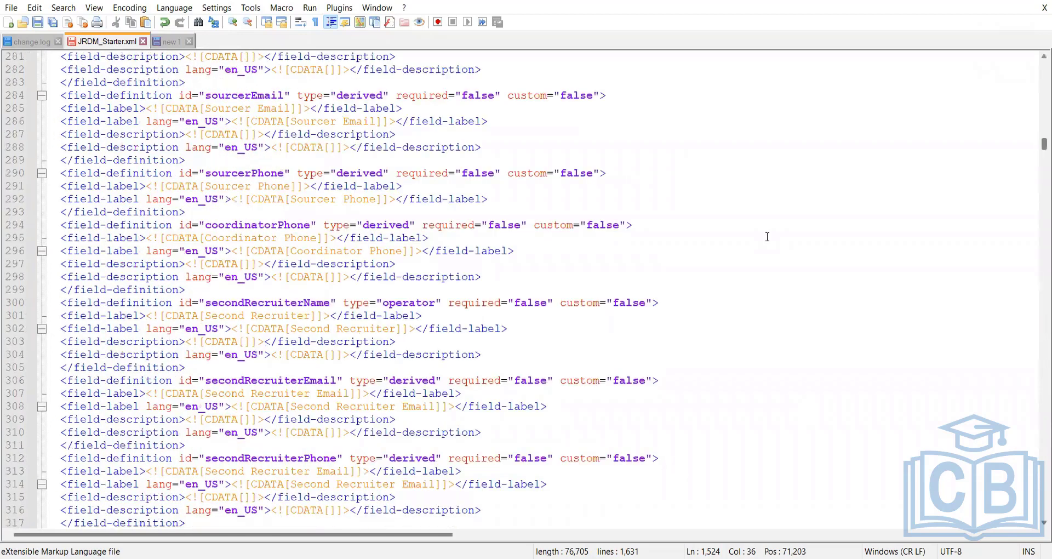
scroll(734, 250, "up", 20)
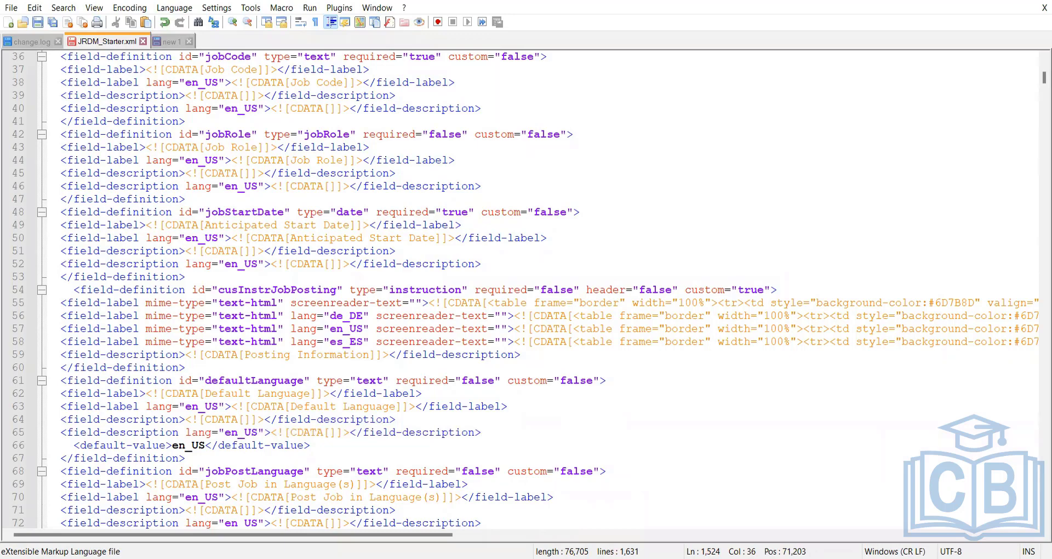
Switch to the text notes and add the line "SuccessFactors RCM ( accomodate with in those roles)" below the Permission line.
key("alt+Tab")
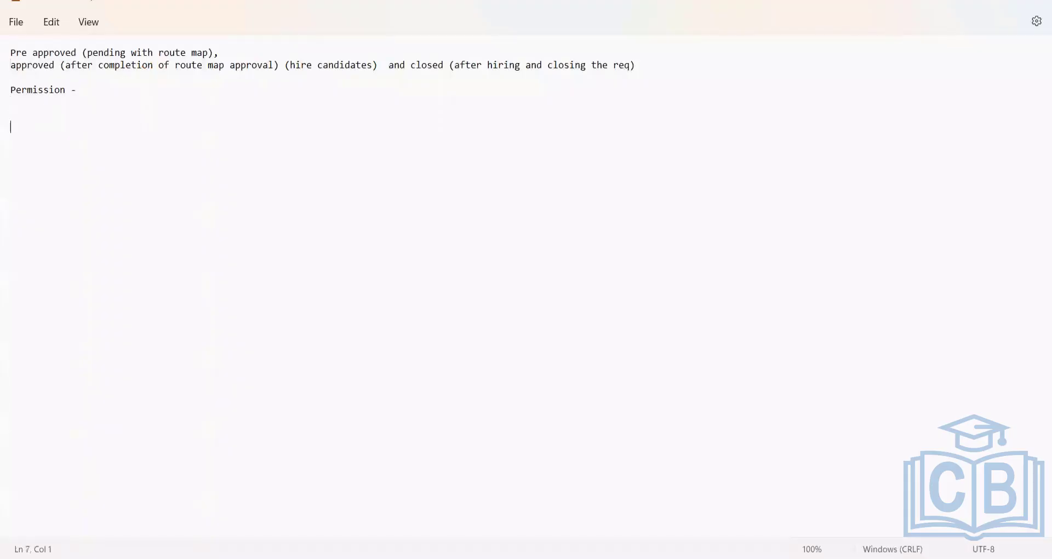
type("SuccessFactors RCM")
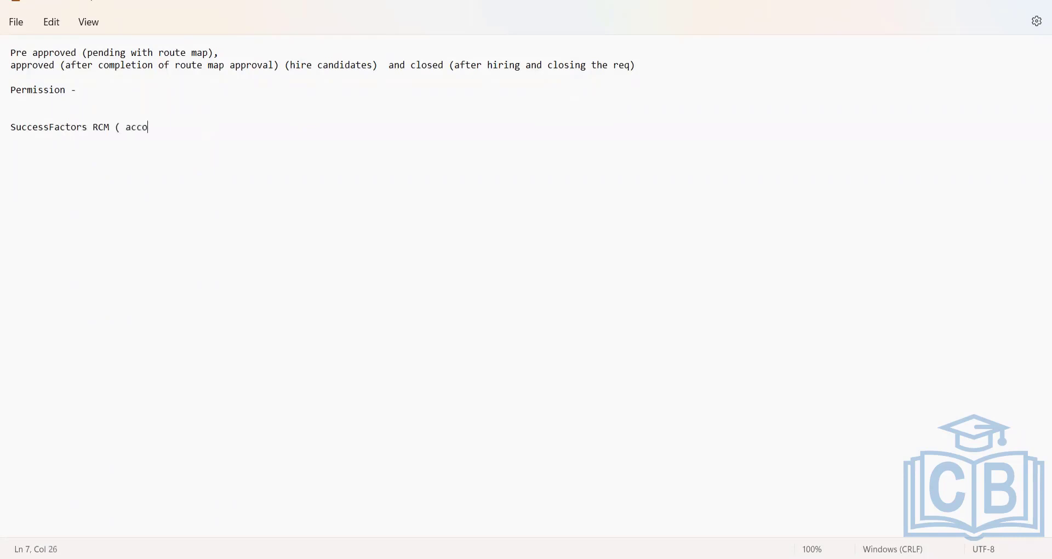
type("( accomodate with in those")
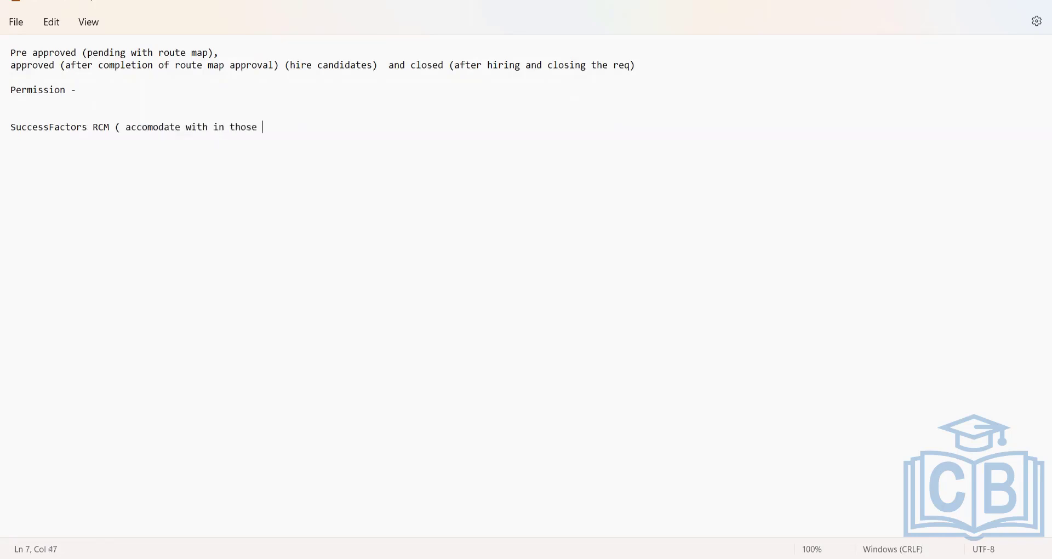
type(" roles")
Highlight the SuccessFactors RCM line in the notes to emphasise it, and clear the selection.
left_click_drag(309, 131, 9, 127)
left_click(172, 136)
triple_click(122, 126)
left_click(242, 129)
left_click_drag(295, 127, 9, 127)
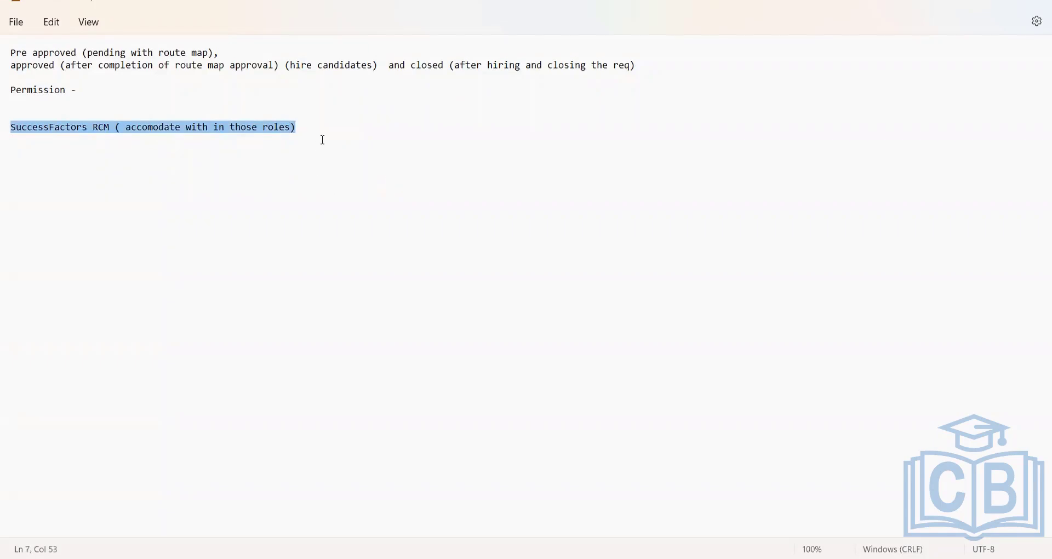
left_click(323, 140)
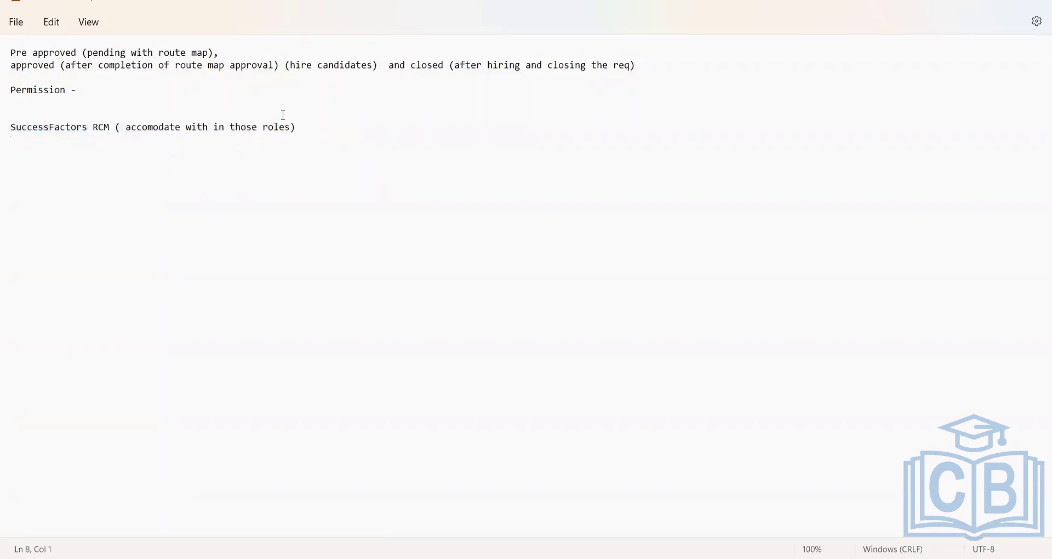
left_click_drag(304, 130, 8, 129)
left_click(346, 150)
Switch to the SAP SuccessFactors Recruiting guide in Acrobat Reader, maximize it and find the operator designator table on page 84.
key("alt+Tab")
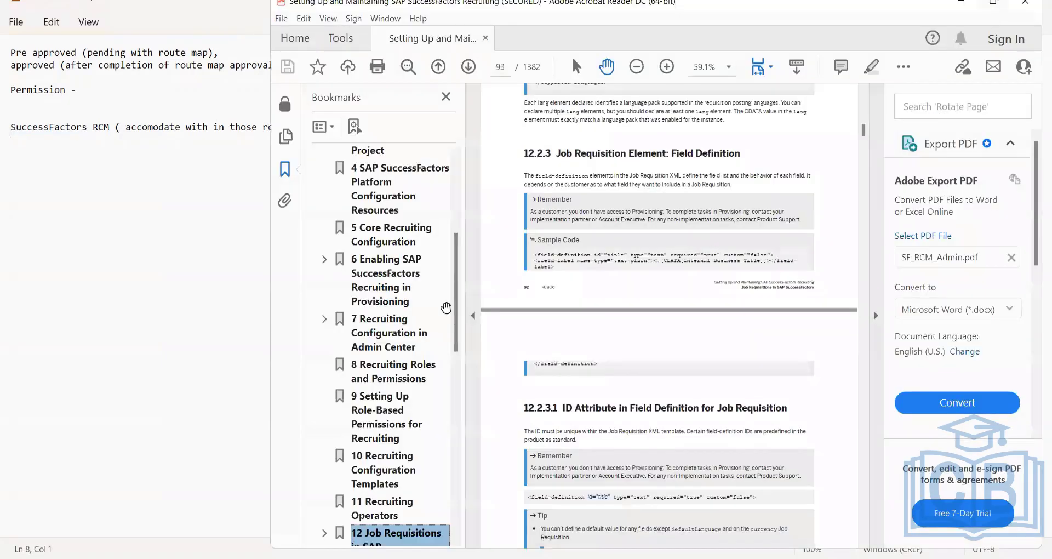
key("super+Up")
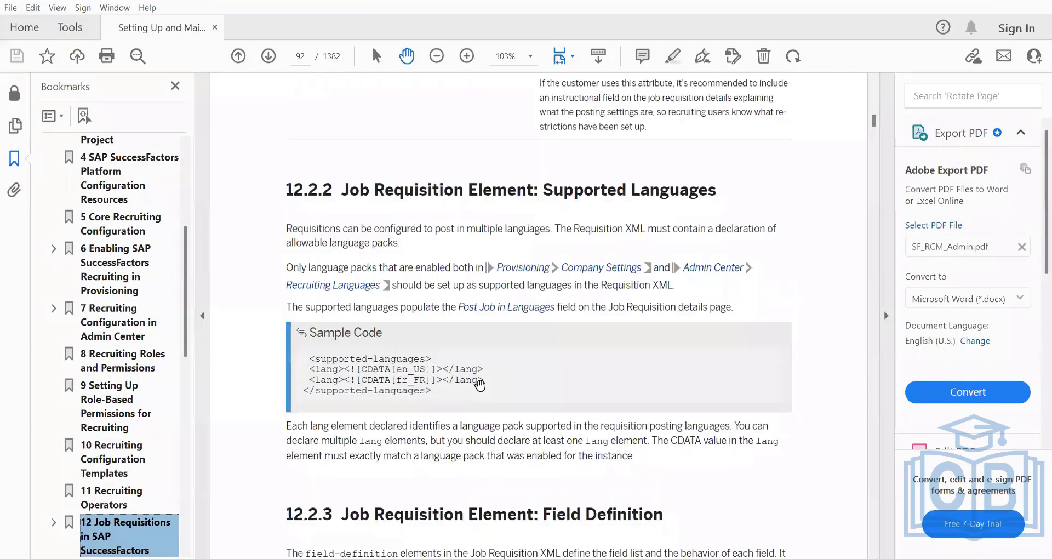
scroll(480, 385, "up", 15)
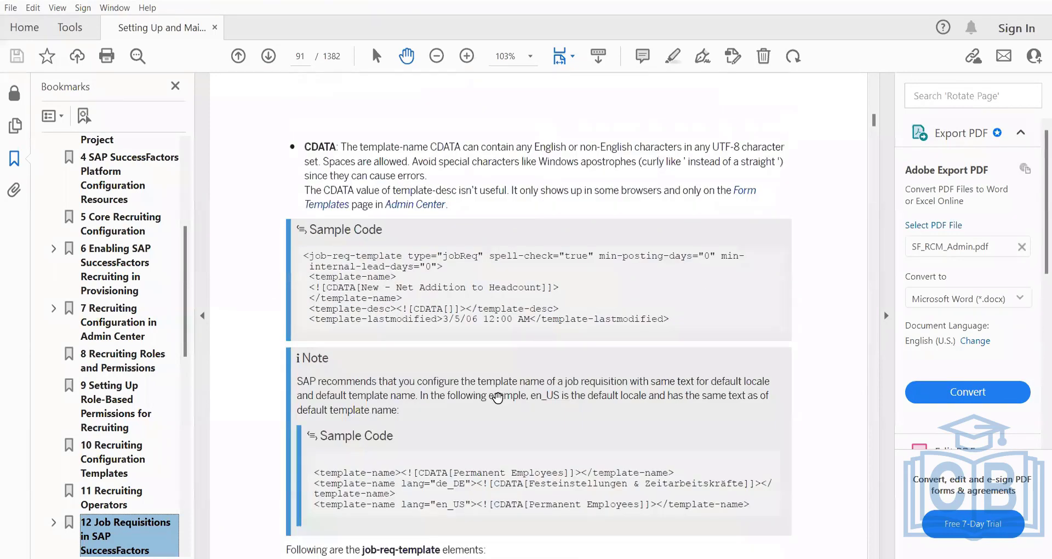
scroll(497, 397, "up", 15)
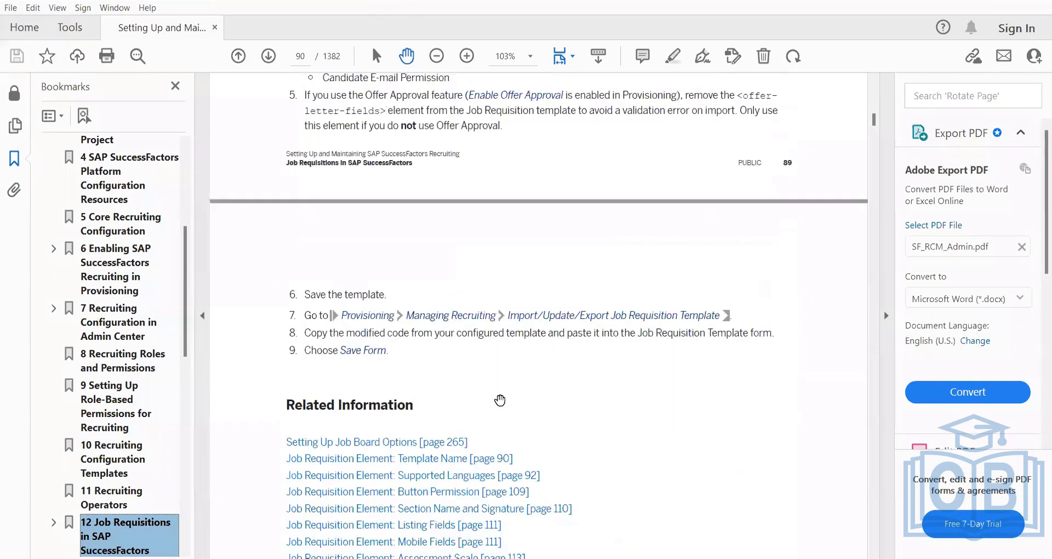
scroll(499, 400, "up", 15)
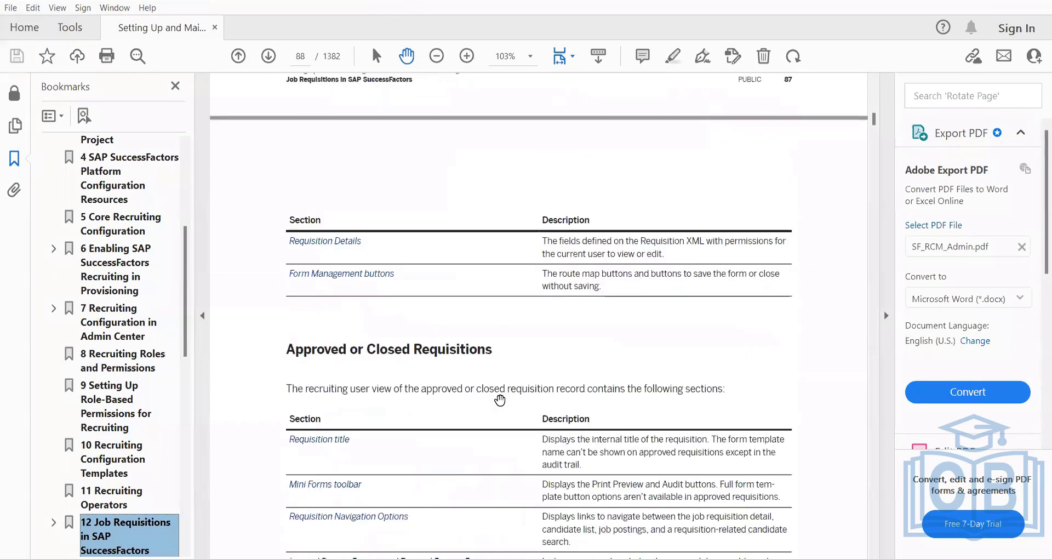
scroll(500, 400, "up", 15)
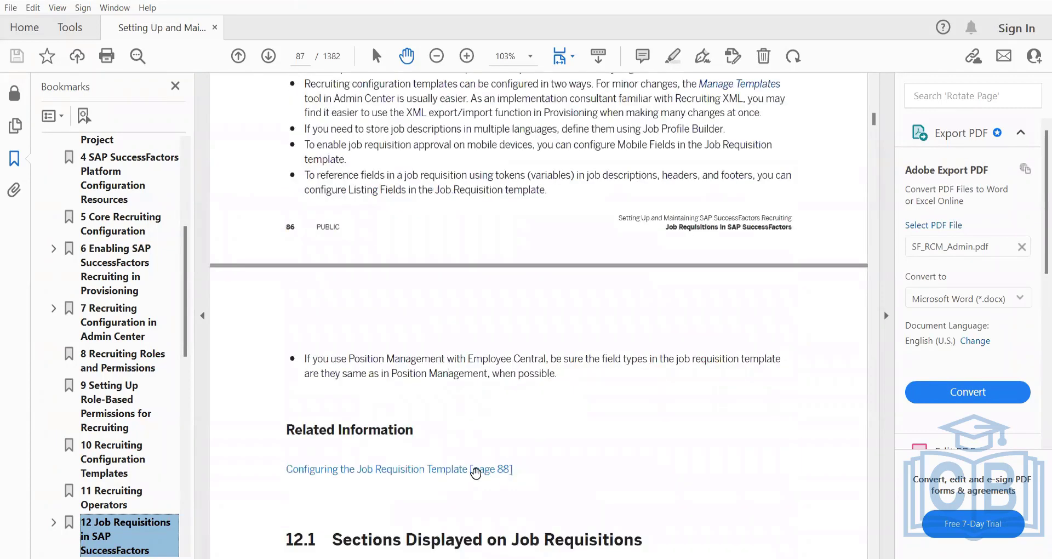
scroll(475, 472, "up", 15)
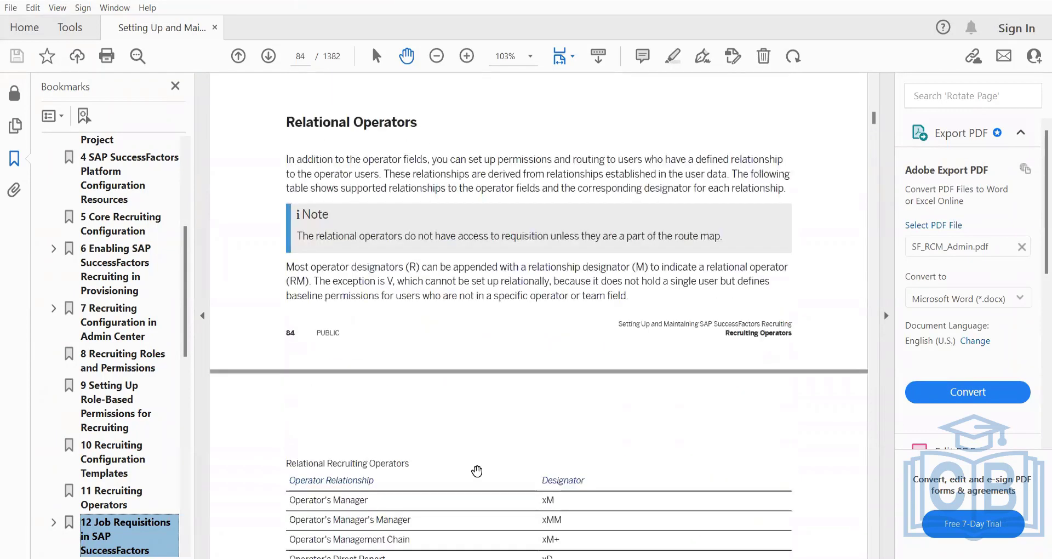
scroll(477, 471, "up", 10)
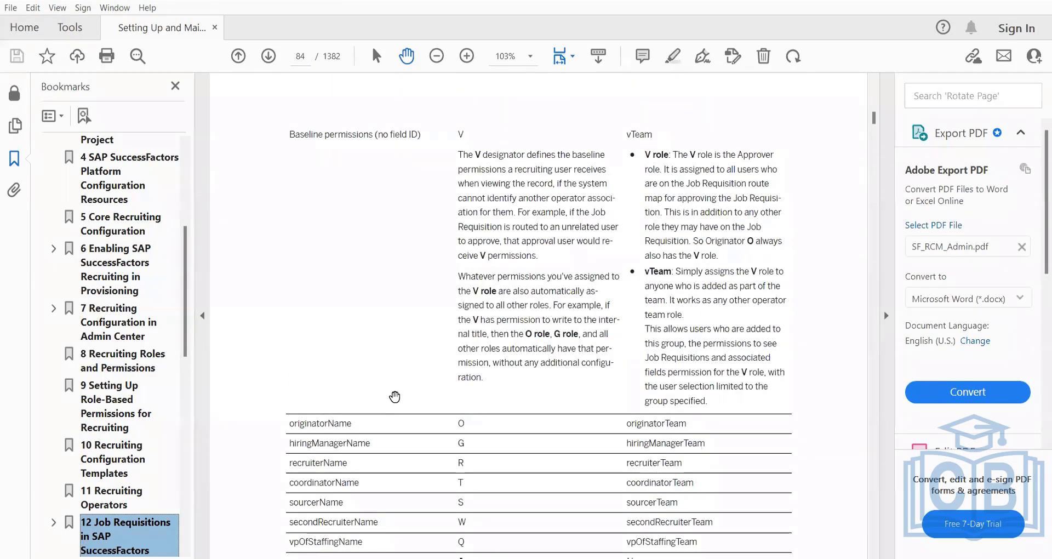
scroll(394, 396, "down", 2)
scroll(425, 359, "up", 1)
scroll(477, 468, "down", 1)
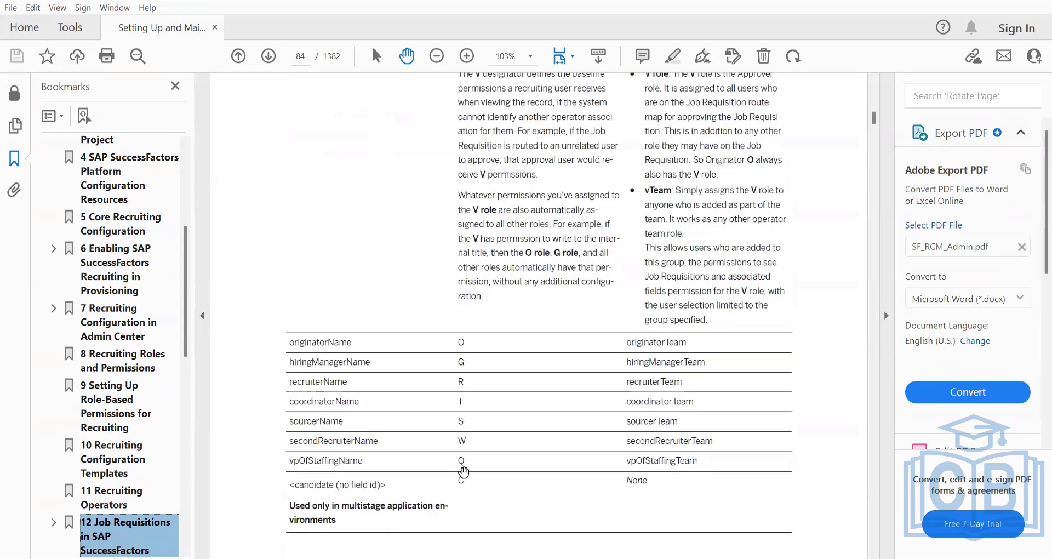
Highlight the table rows from originatorName to vpOfStaffingName, and those from recruiterName to the candidate entry.
mouse_move(473, 466)
left_mouse_down()
mouse_move(307, 397)
mouse_move(301, 350)
mouse_move(446, 404)
mouse_move(486, 439)
mouse_move(476, 453)
left_mouse_up()
left_click(402, 412)
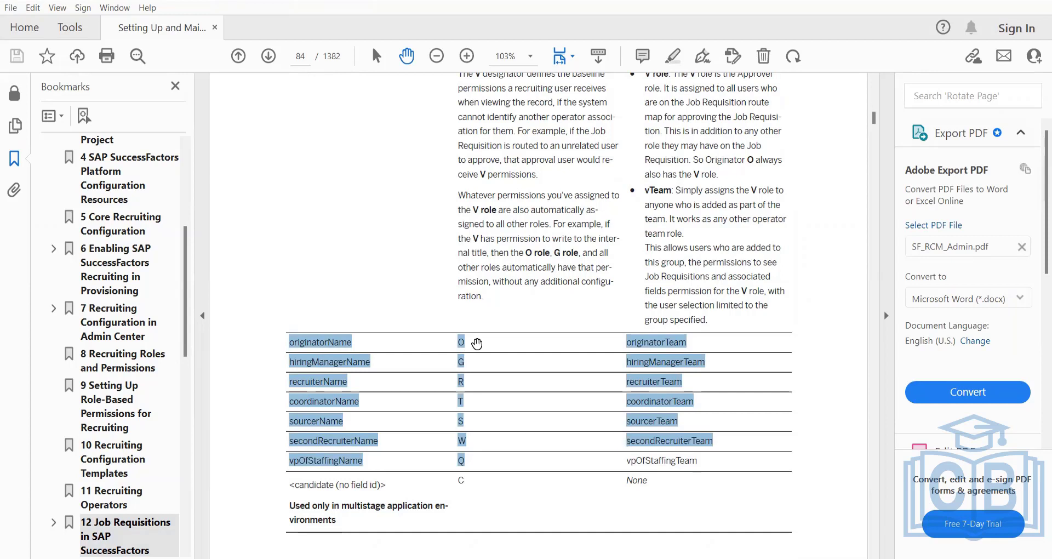
left_click(478, 465)
left_click_drag(337, 520, 297, 380)
left_click(465, 461)
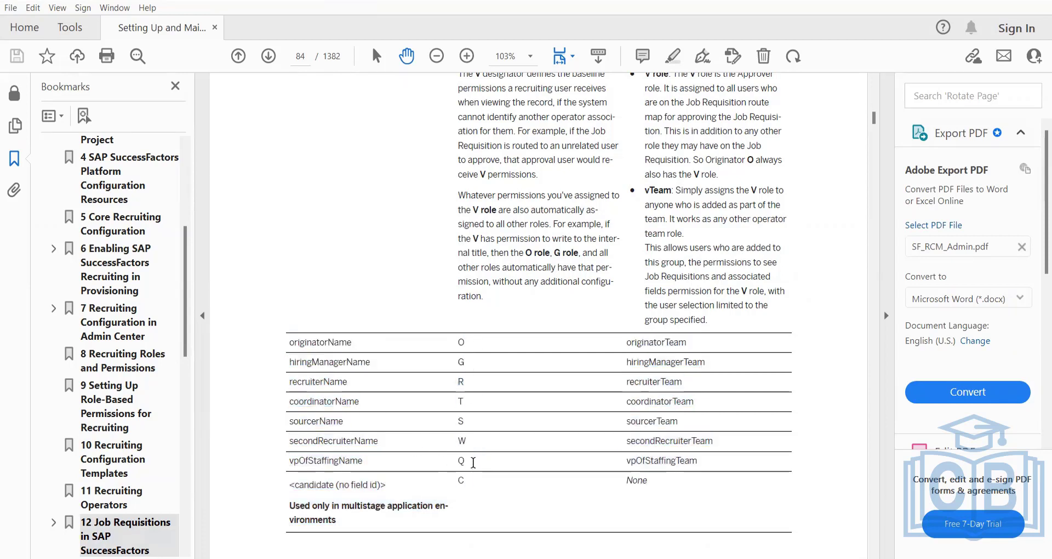
left_click_drag(341, 520, 299, 380)
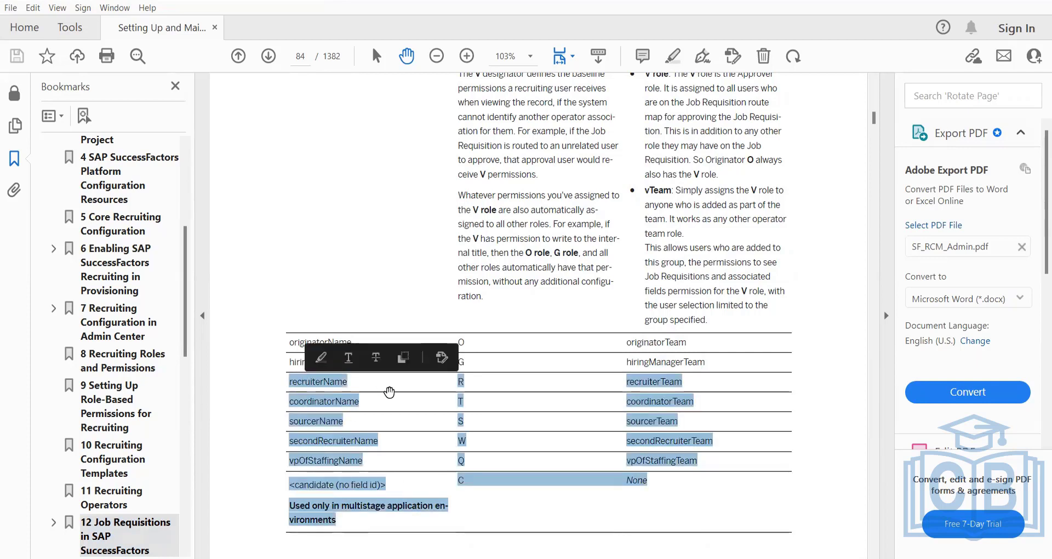
left_click(388, 391)
Examine the operator designators O through Q again, highlighting the rows from originatorName to vpOfStaffingName.
left_click_drag(299, 344, 476, 461)
left_click_drag(478, 381, 323, 375)
left_click_drag(476, 453, 482, 382)
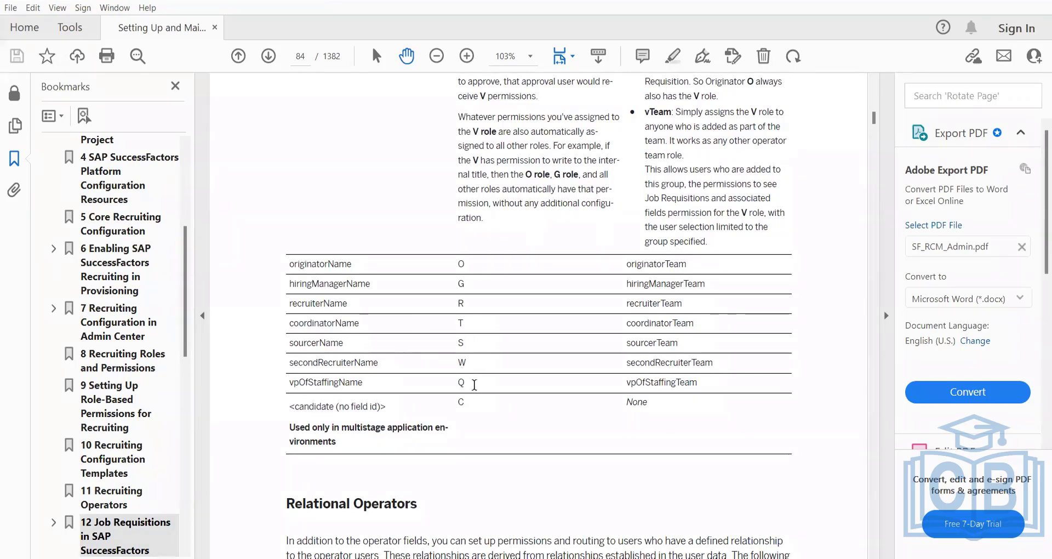
left_click_drag(438, 381, 377, 363)
left_click_drag(466, 381, 294, 269)
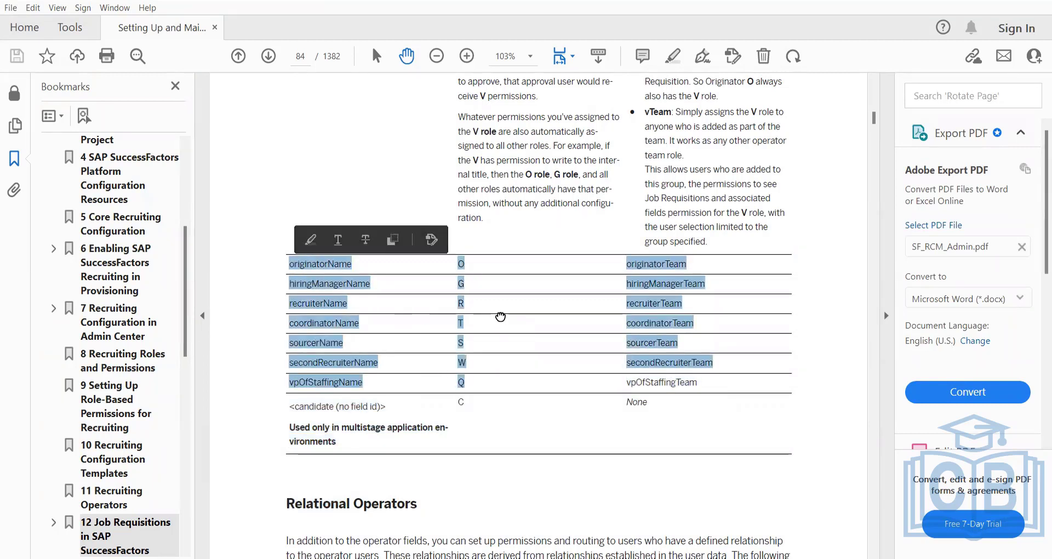
left_click(476, 377)
left_click_drag(471, 383, 292, 269)
left_click(482, 329)
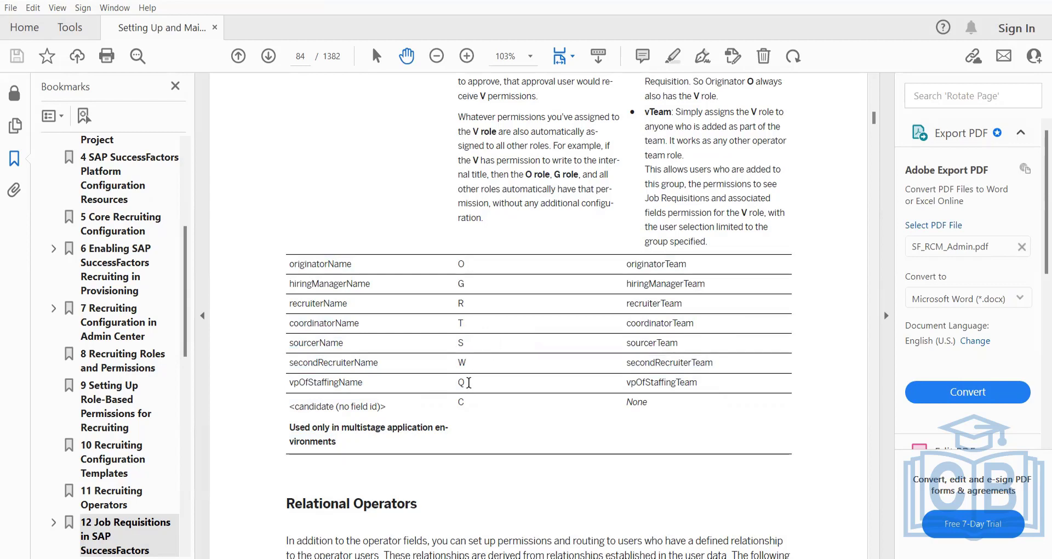
Highlight the rows for designators O to Q twice more, clear the selection and return to the text notes.
left_click_drag(468, 383, 289, 262)
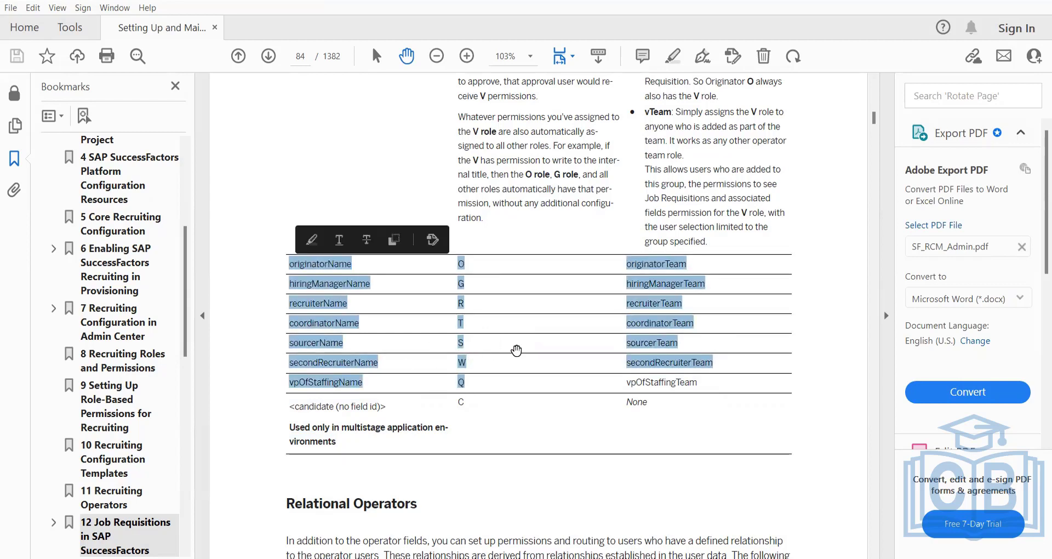
left_click(516, 349)
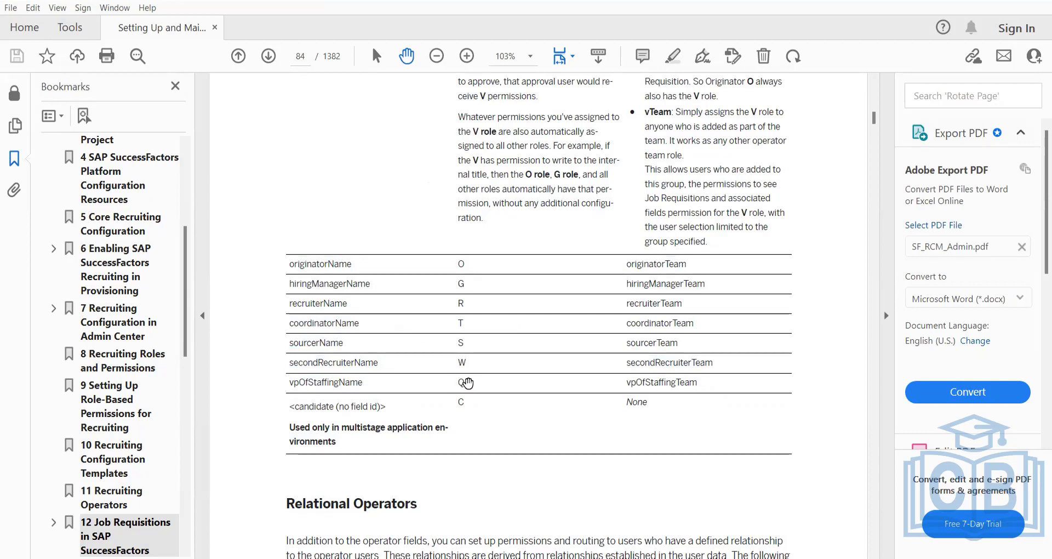
left_click_drag(466, 378, 300, 263)
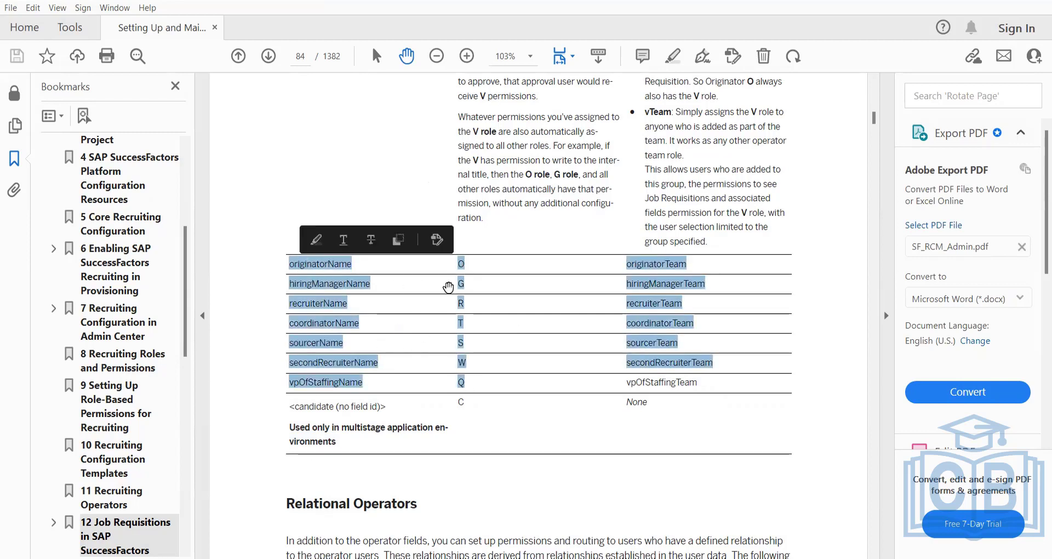
left_click(441, 296)
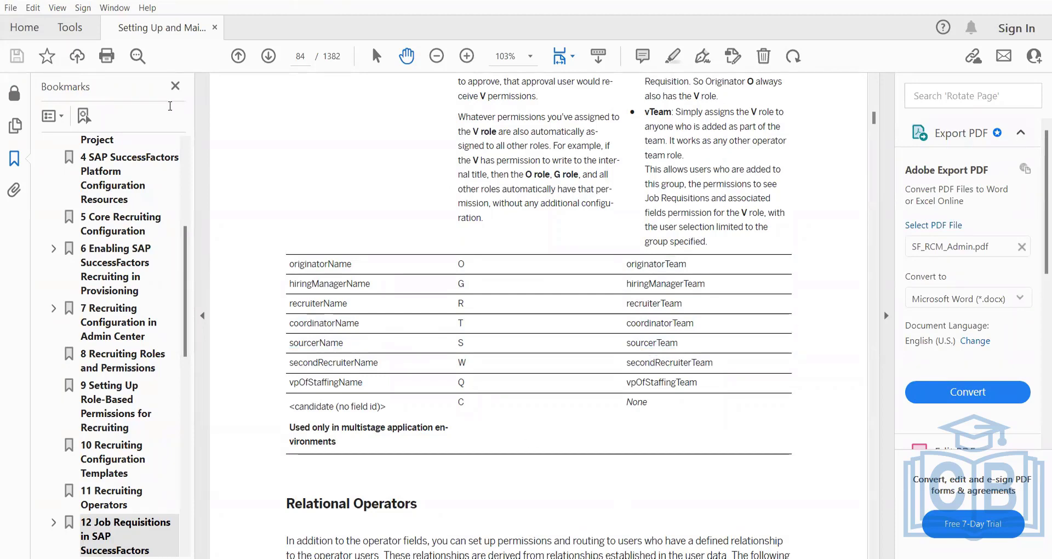
key("alt+Tab")
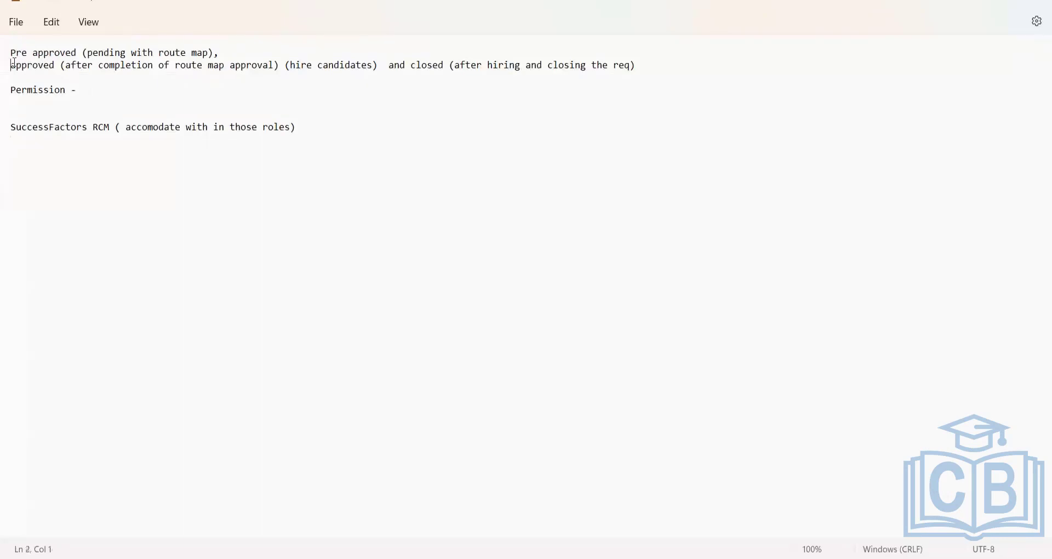
Highlight the approved and closed status descriptions in the notes, and place the text cursor on the Permission line.
left_click_drag(14, 65, 89, 65)
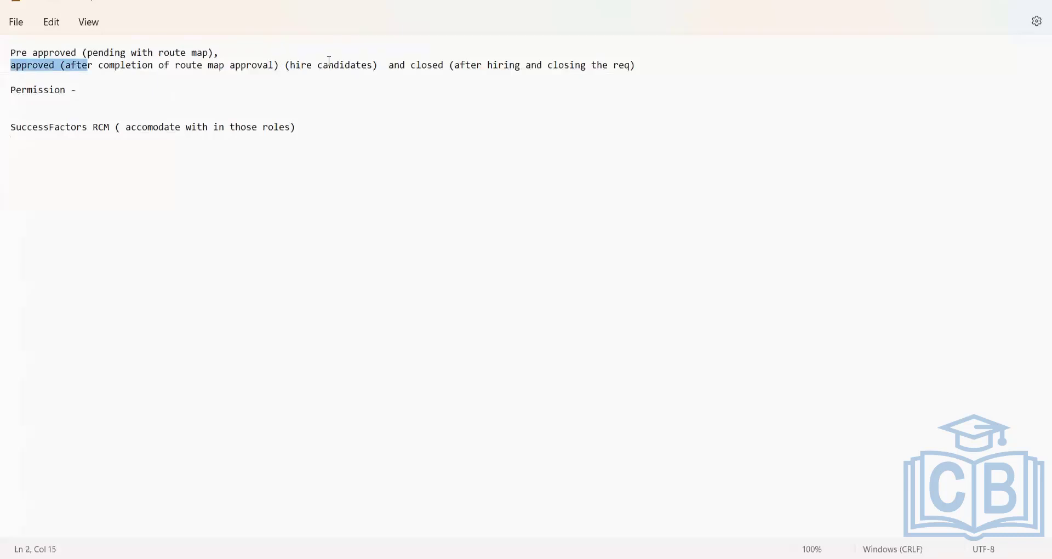
left_click_drag(266, 65, 636, 65)
left_click(116, 96)
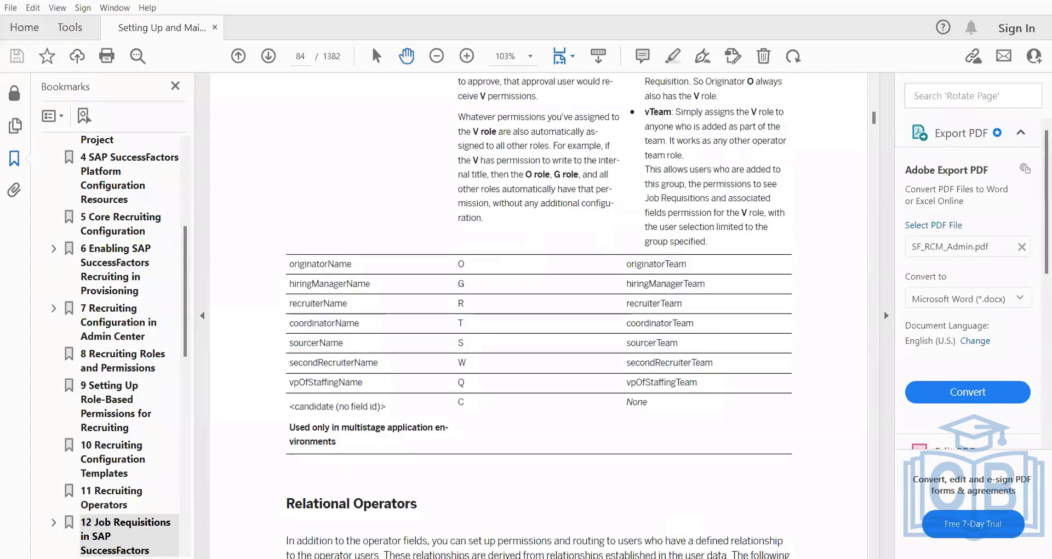
Switch to JRDM_Starter.xml in Notepad++ and examine the field definitions and role-based field permissions through to the application status permissions.
key("alt+Tab")
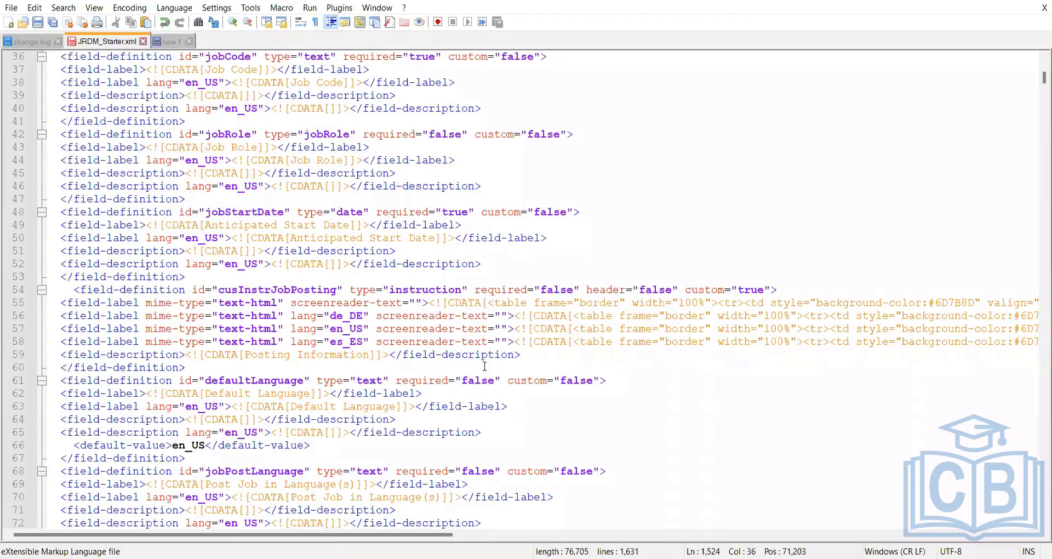
scroll(484, 366, "down", 9)
scroll(485, 366, "down", 20)
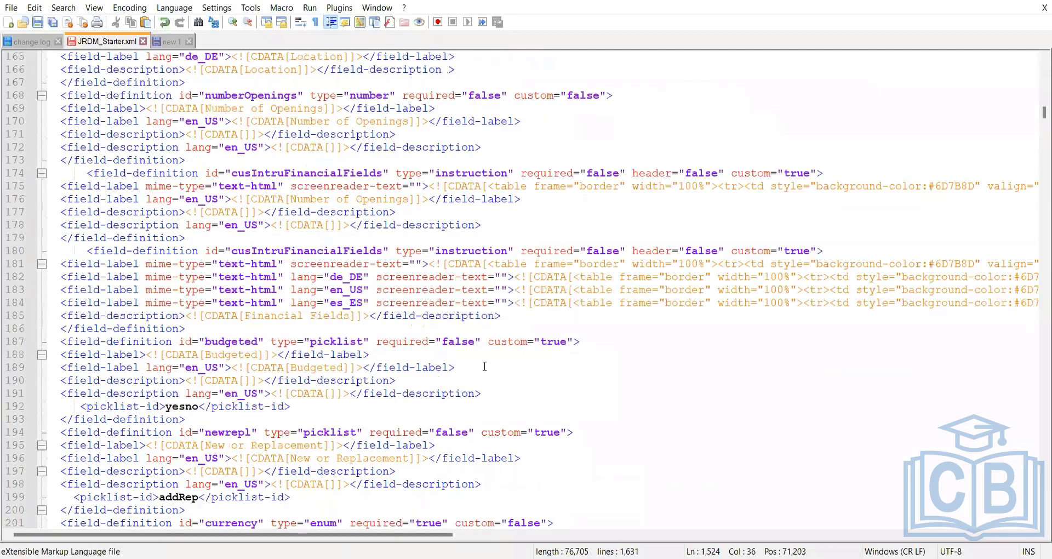
scroll(484, 366, "down", 20)
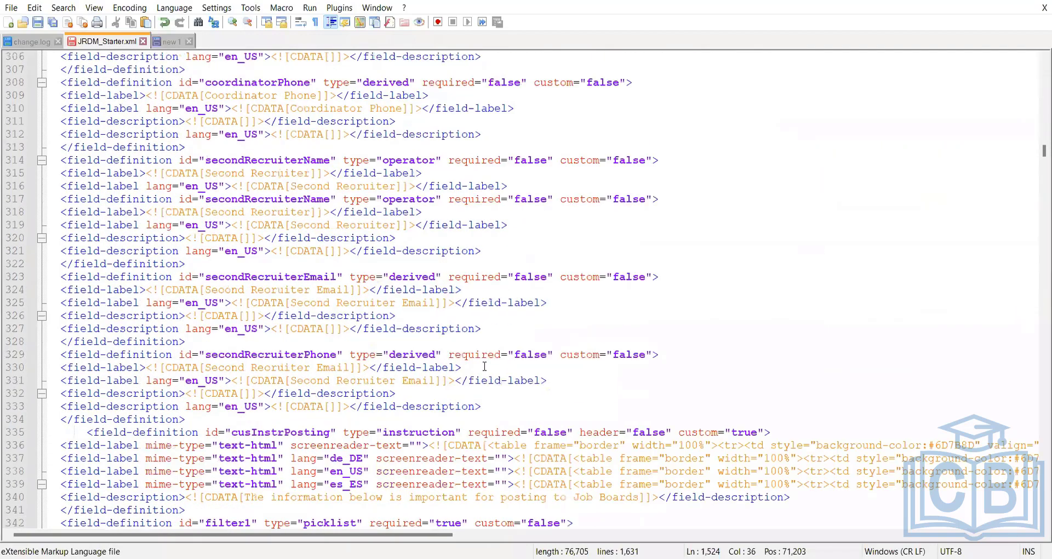
scroll(484, 367, "down", 20)
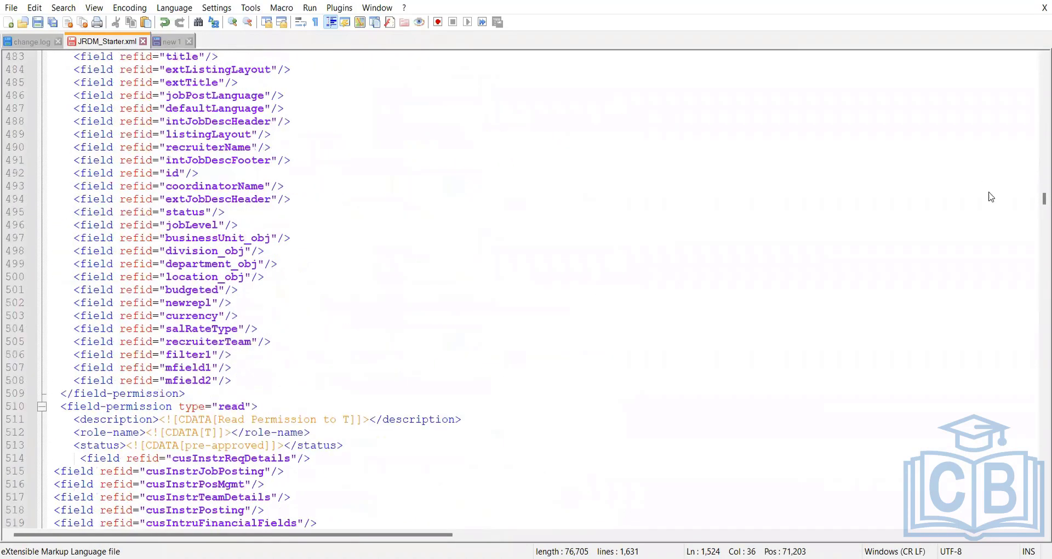
scroll(1040, 269, "down", 14)
scroll(499, 330, "down", 20)
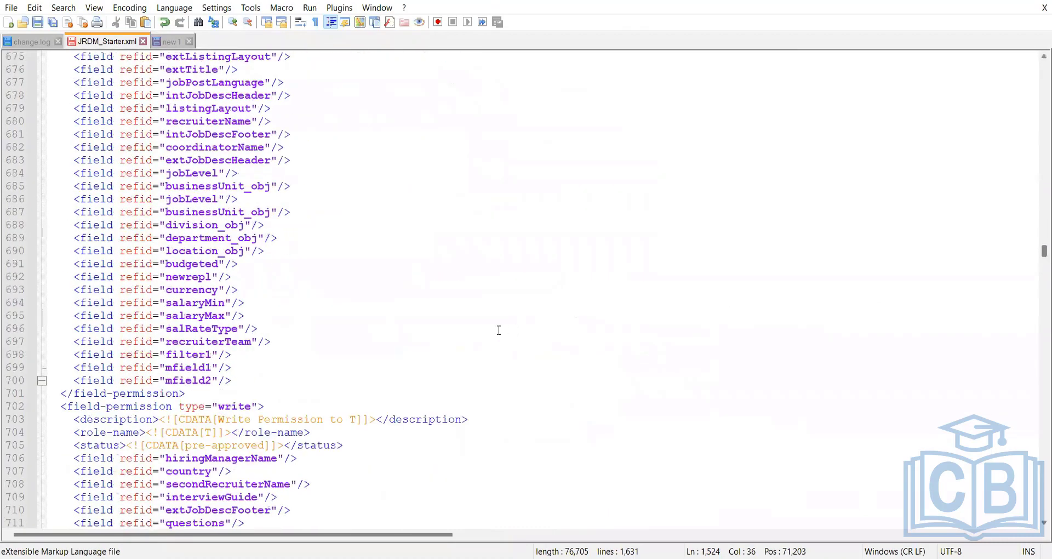
scroll(500, 330, "down", 20)
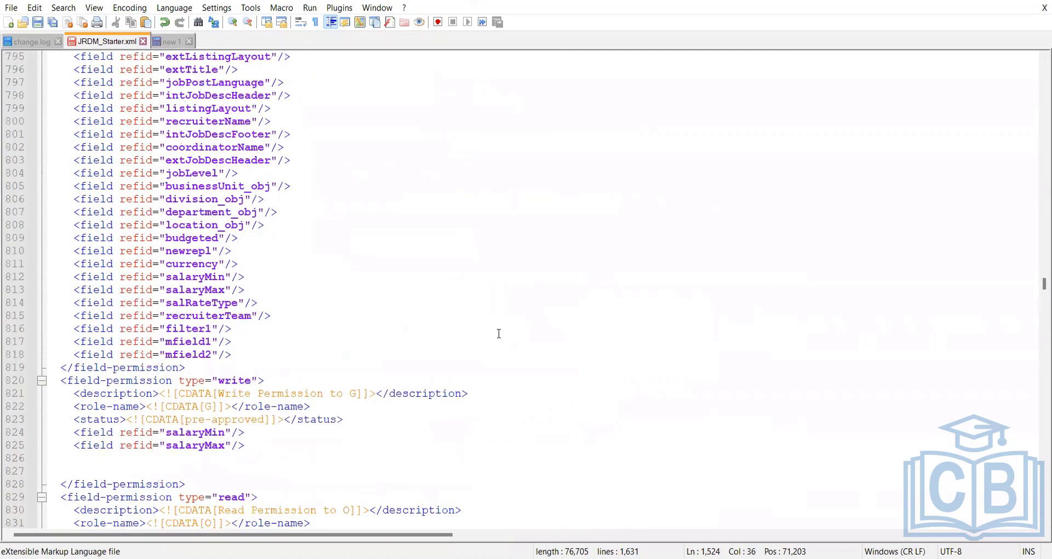
scroll(500, 333, "down", 20)
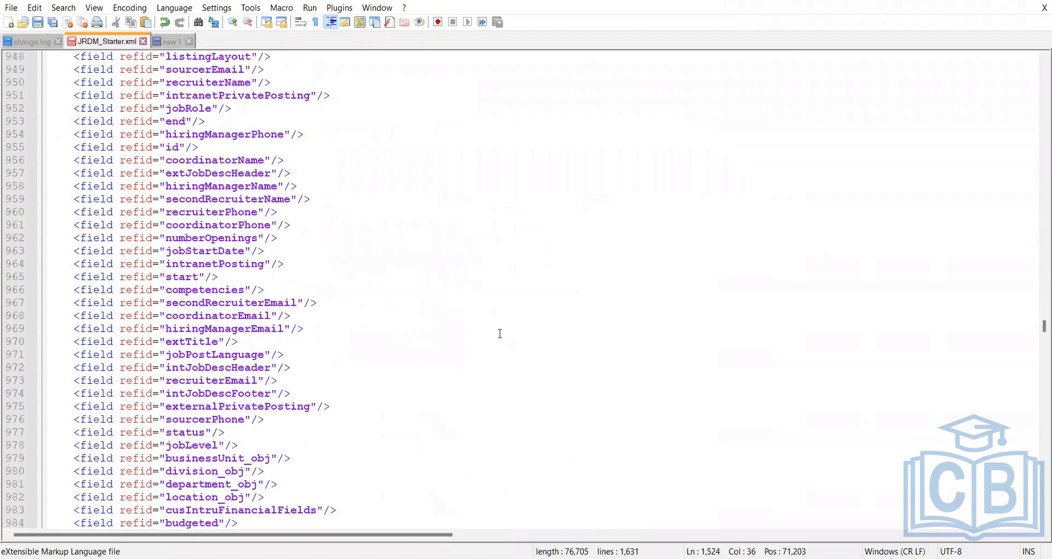
scroll(500, 333, "down", 20)
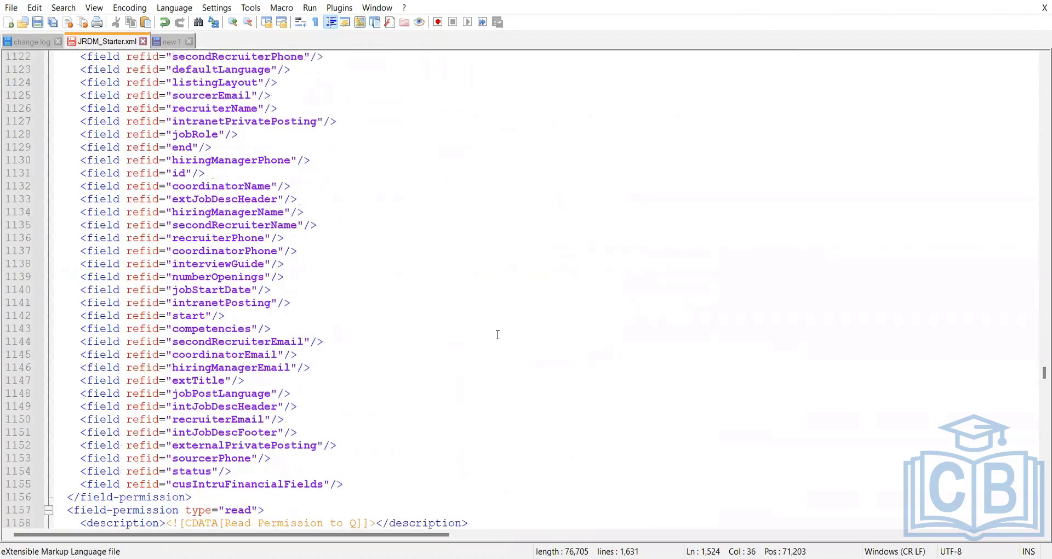
scroll(502, 337, "down", 20)
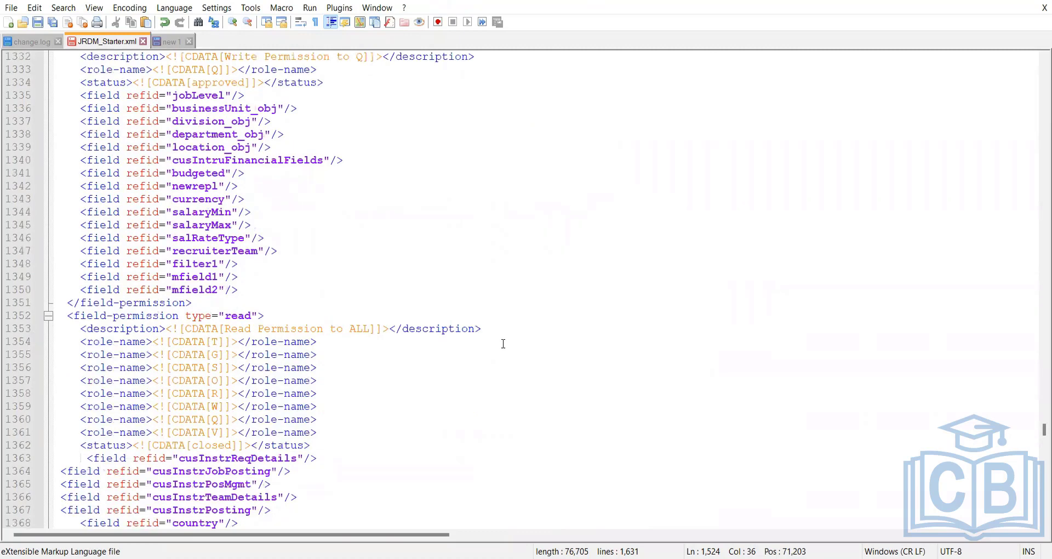
scroll(502, 343, "down", 20)
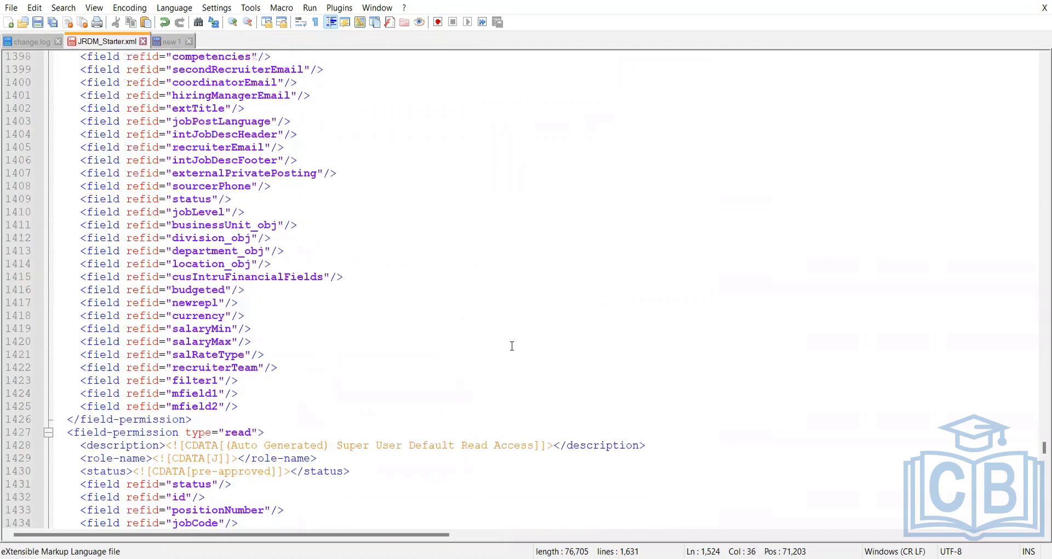
scroll(488, 400, "down", 20)
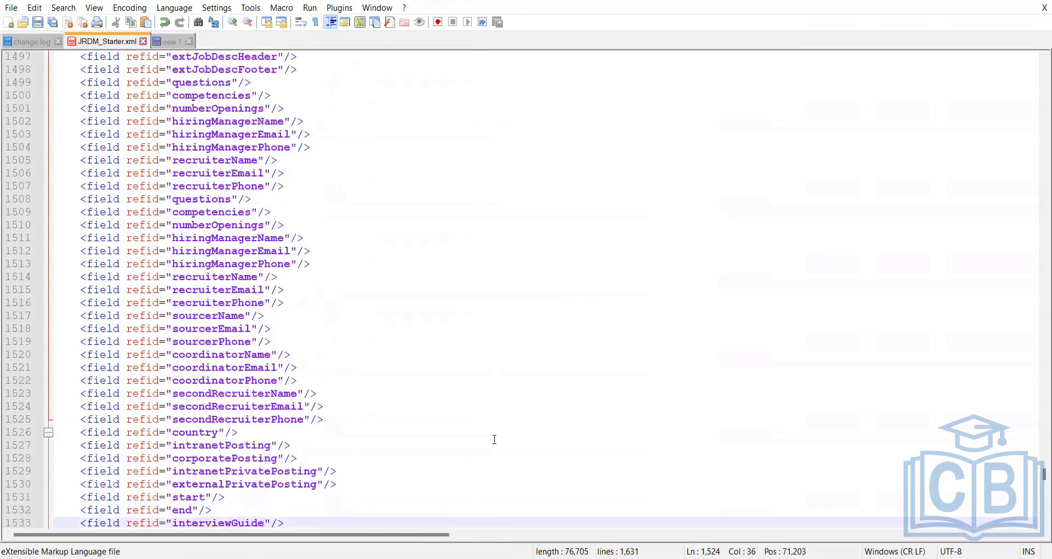
scroll(496, 438, "down", 20)
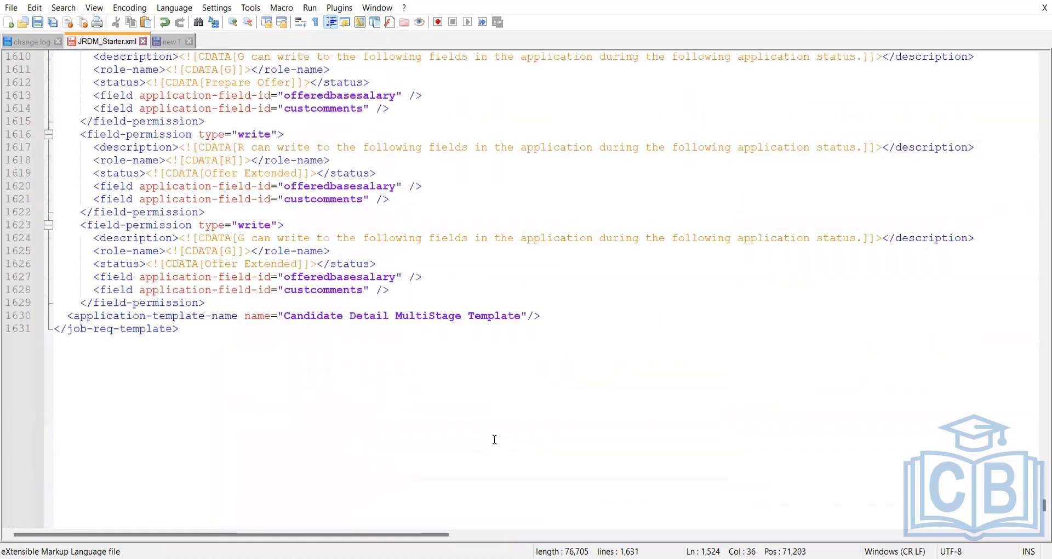
scroll(508, 432, "up", 18)
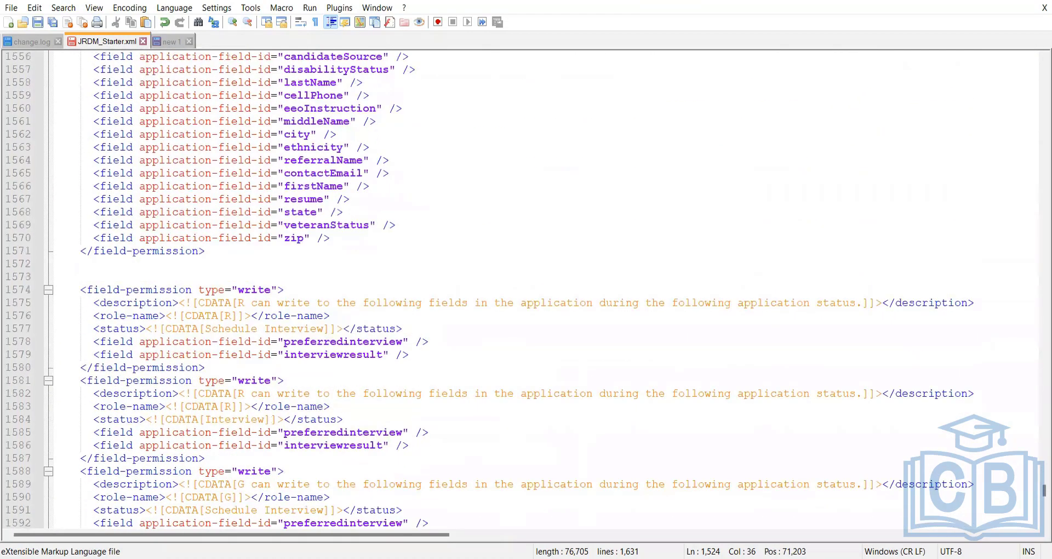
Return to the text notes and add "Button Permission - Close requisition, Reopen requisition" to the Permission line.
key("alt+Tab")
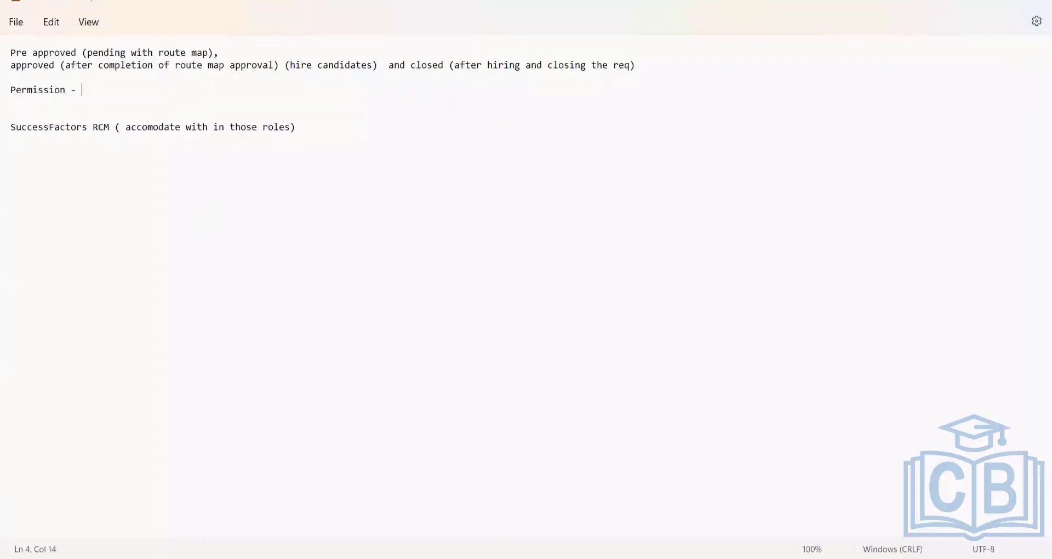
type("tton Permission -")
type("Cl")
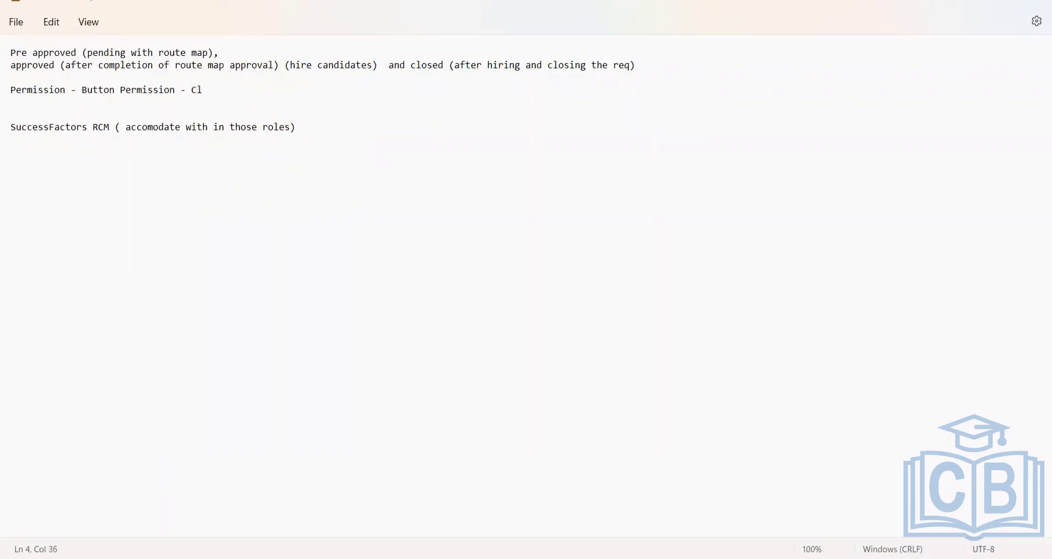
type("ose requisition, REopen requ")
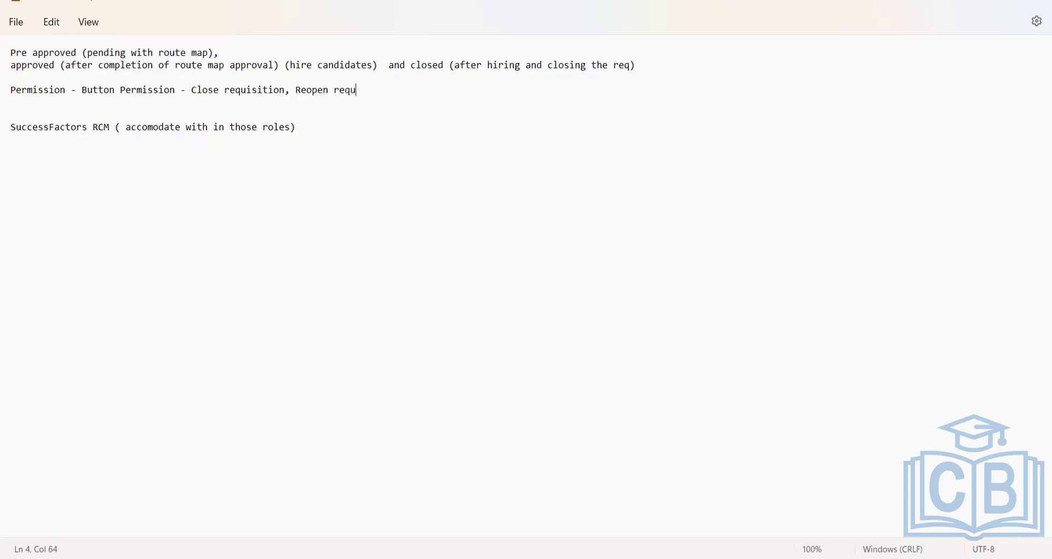
type("isition")
Switch back to JRDM_Starter.xml, search it for "button" and go to the button-permission block.
key("alt+Tab")
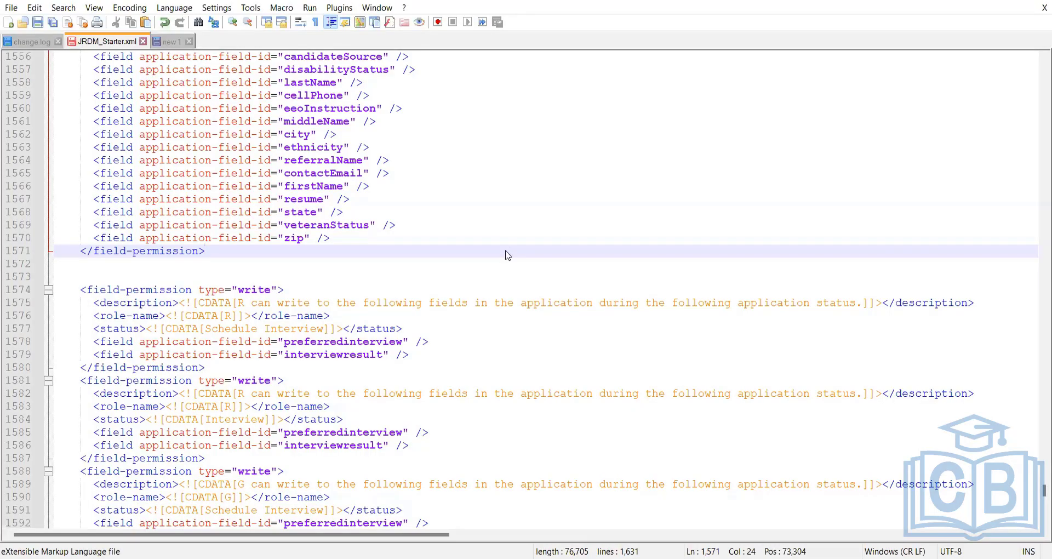
key("ctrl+f")
type("button")
key("Return")
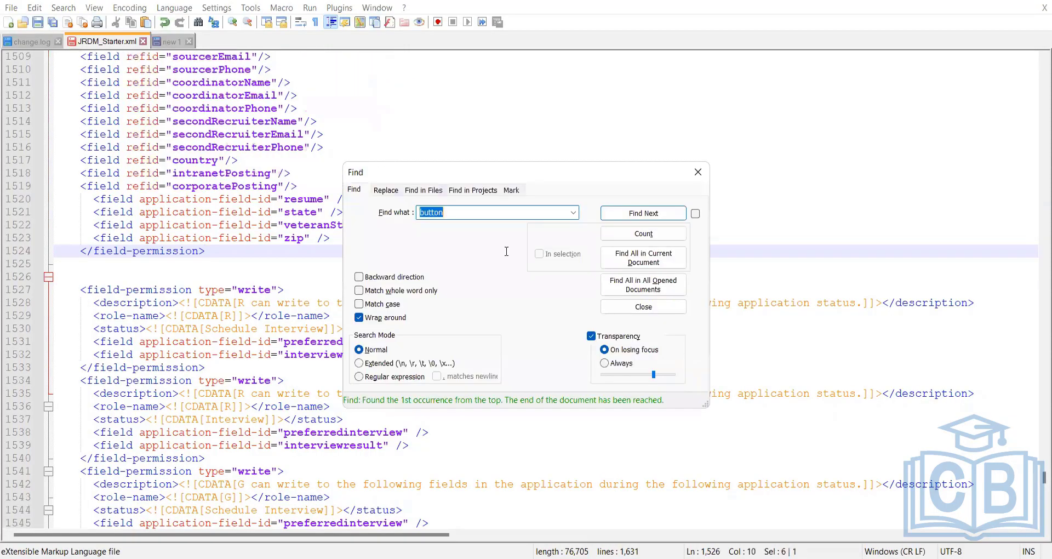
key("Escape")
left_click(184, 290)
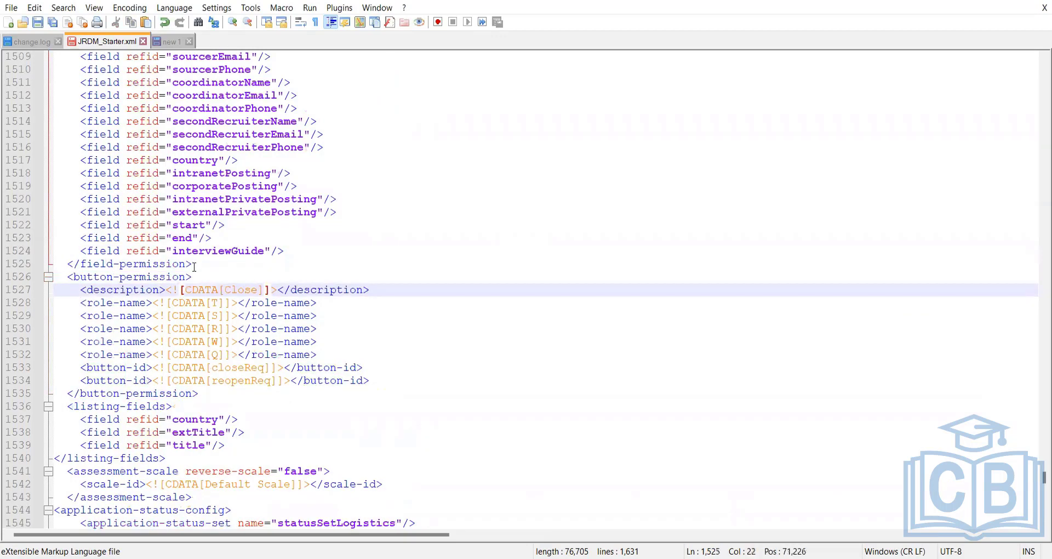
Insert a blank line between the closing field-permission tag and the button-permission block.
left_click(194, 267)
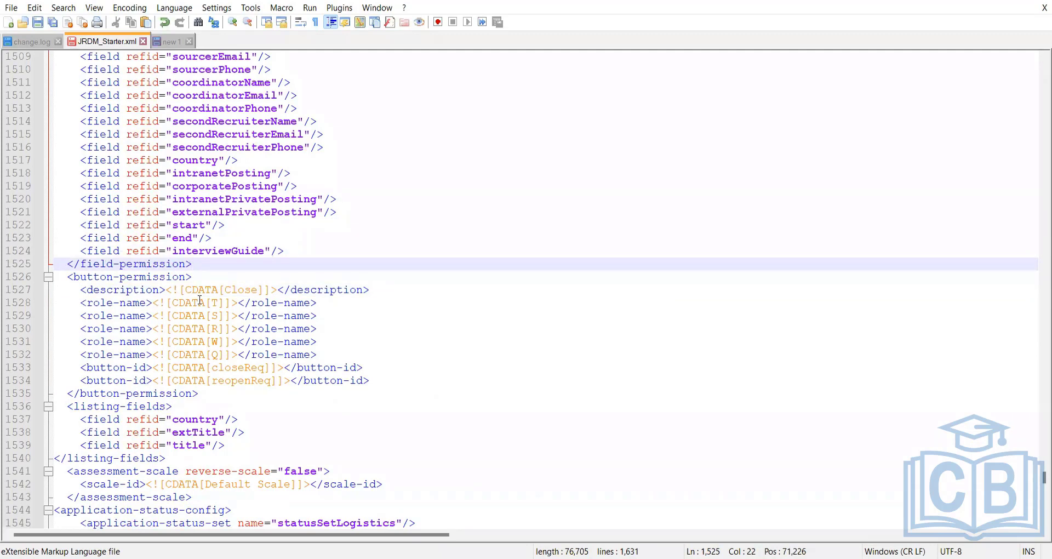
key("Return")
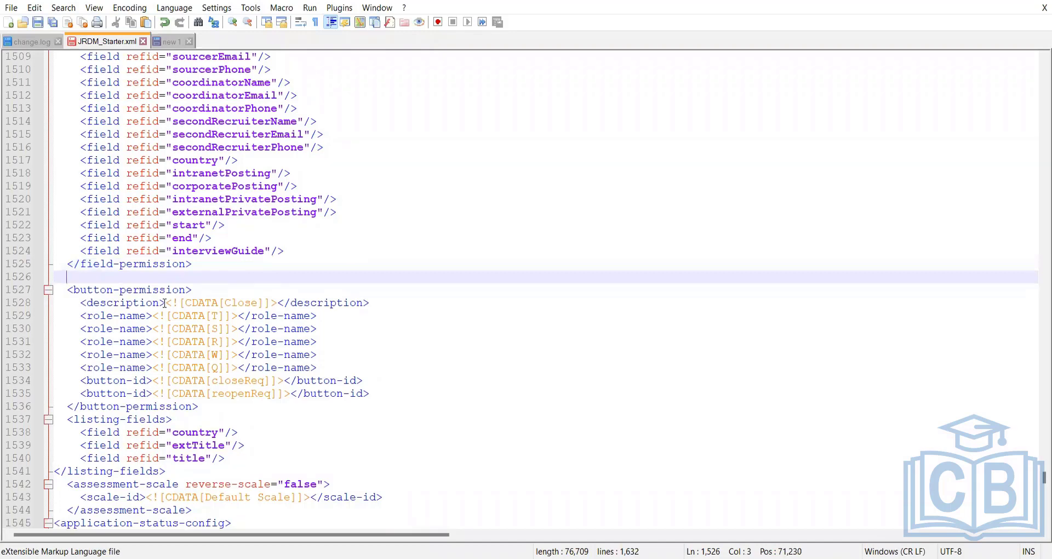
left_click(60, 276)
scroll(137, 328, "down", 1)
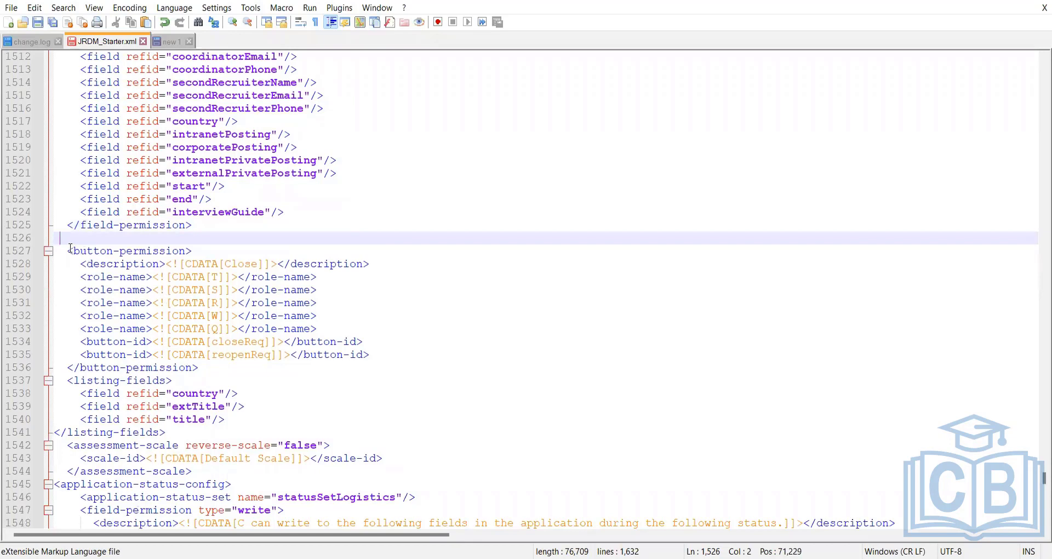
Highlight the button-permission tag, its Close description and its role-name lines, and point out the closeReq button ID.
left_click_drag(68, 251, 193, 251)
double_click(236, 265)
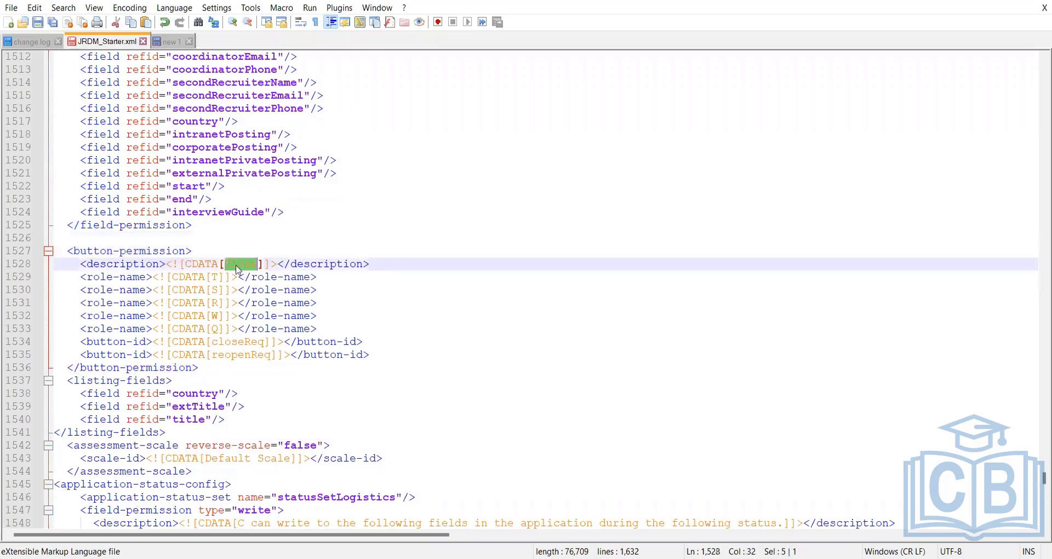
left_click_drag(224, 329, 212, 276)
left_click(233, 366)
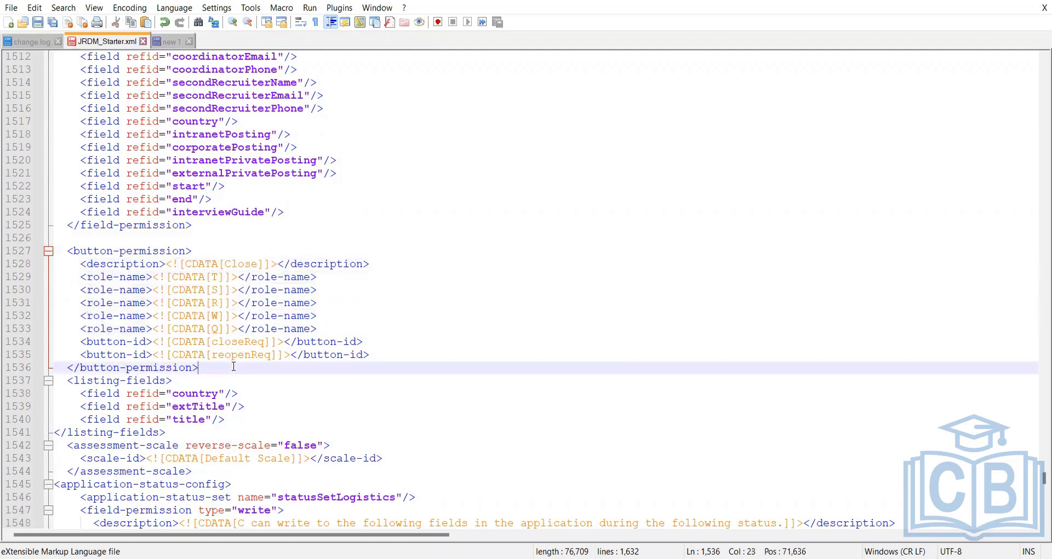
left_click(225, 341)
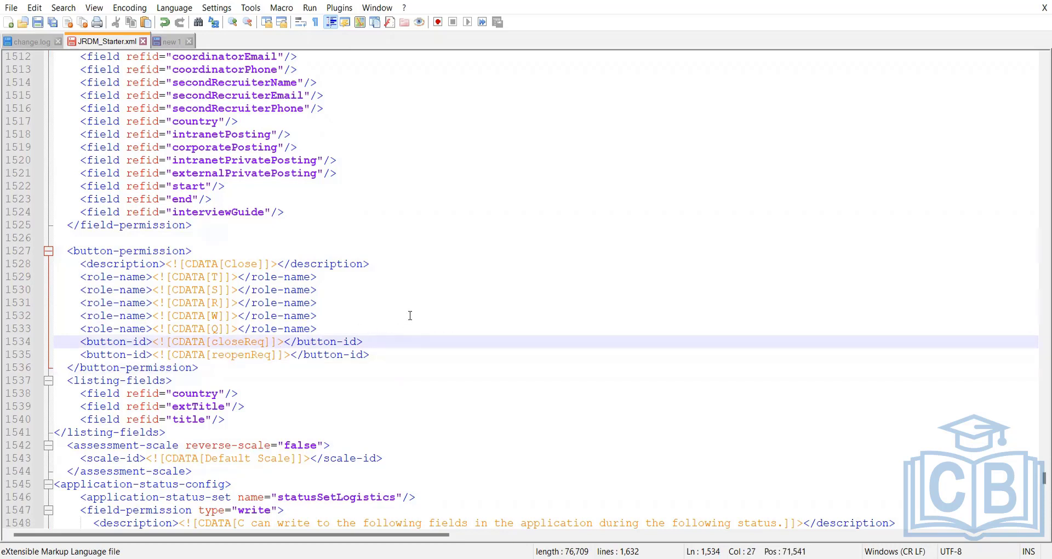
Switch to the SuccessFactors browser window and open the Basic Job Requisition template from the recruiting job requisition templates in Manage Templates.
scroll(410, 315, "down", 3)
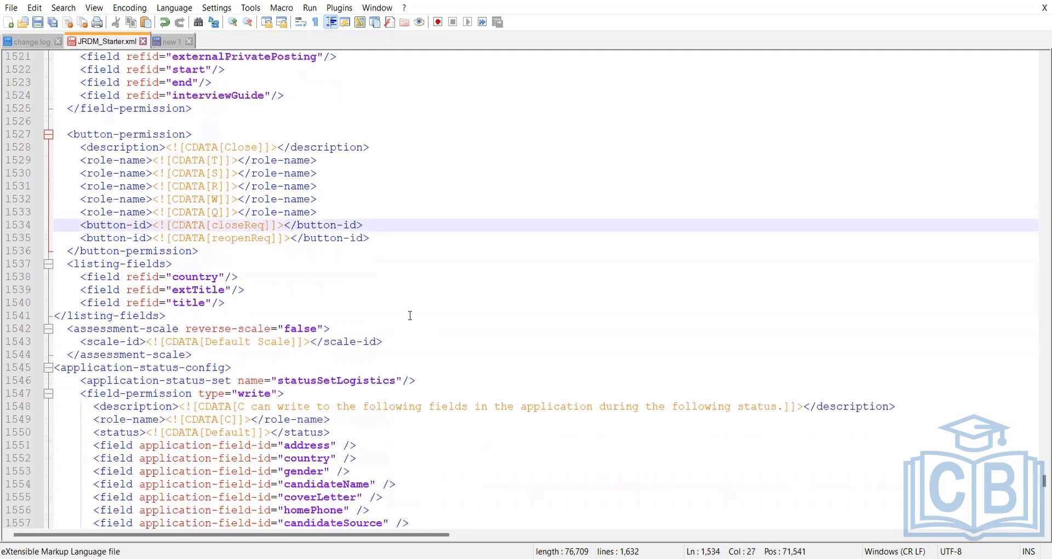
scroll(410, 315, "up", 9)
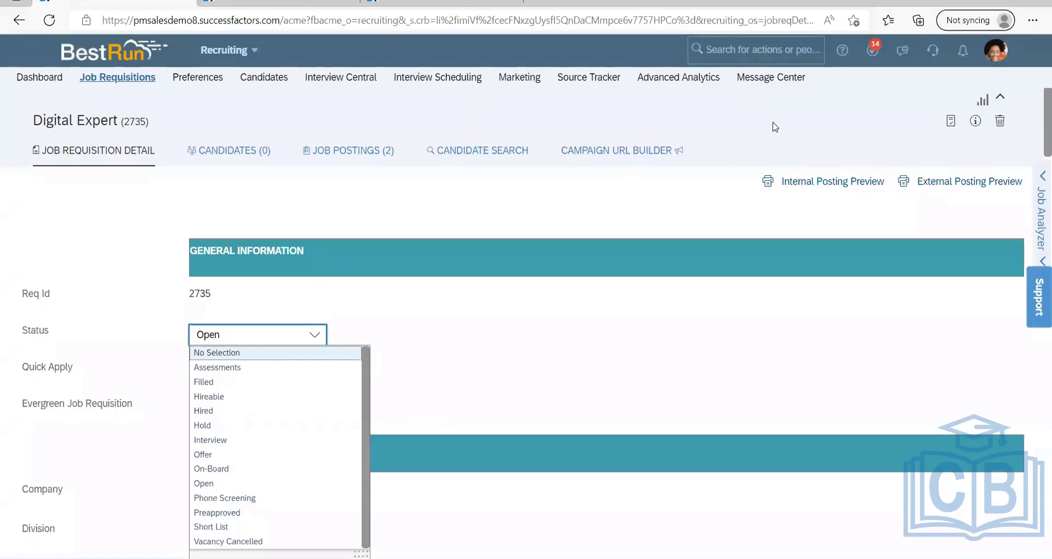
left_click(775, 128)
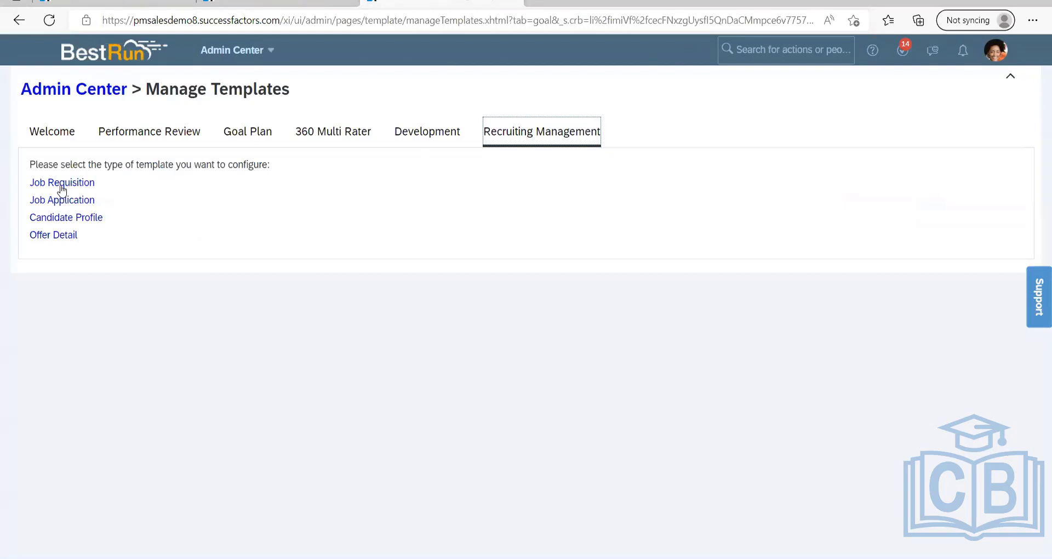
left_click(62, 183)
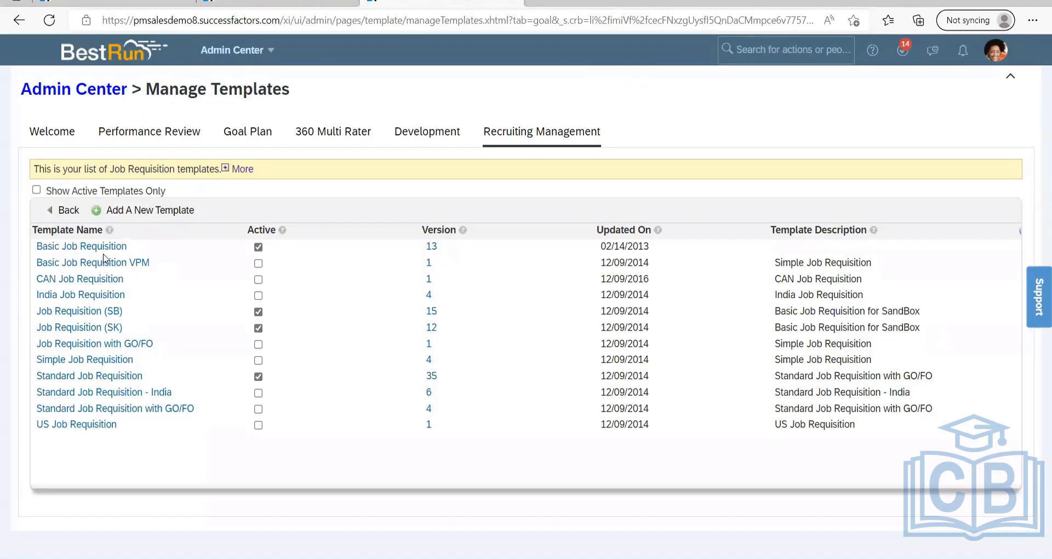
left_click(108, 246)
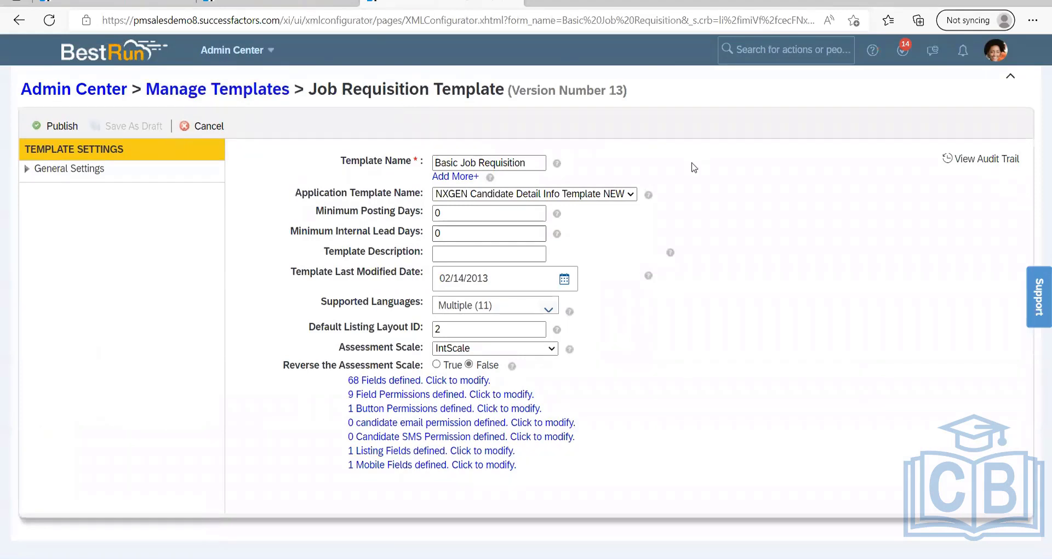
Open the template's button permissions, highlight the permission description and expand the list of permitted roles.
left_click(389, 408)
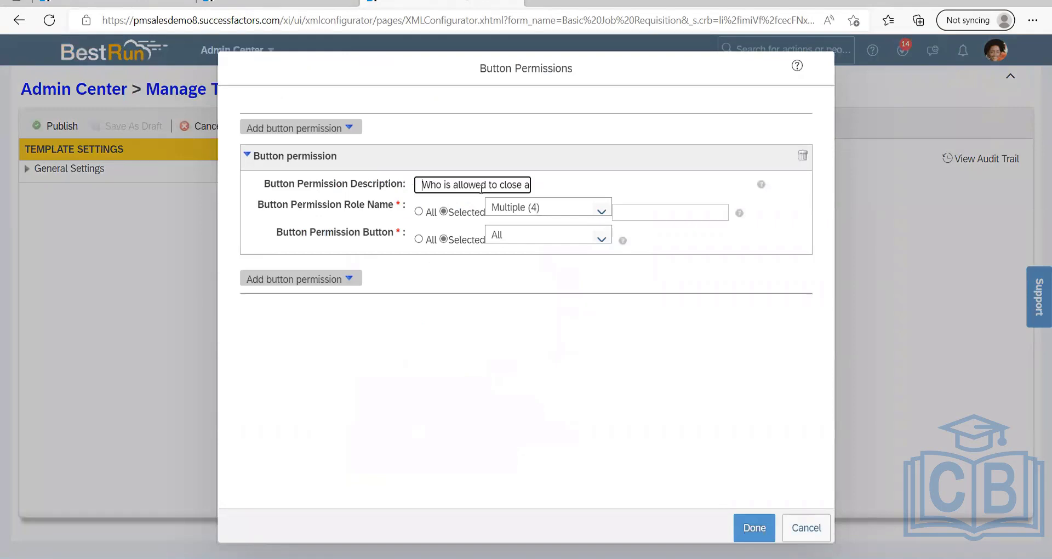
left_click_drag(472, 185, 538, 187)
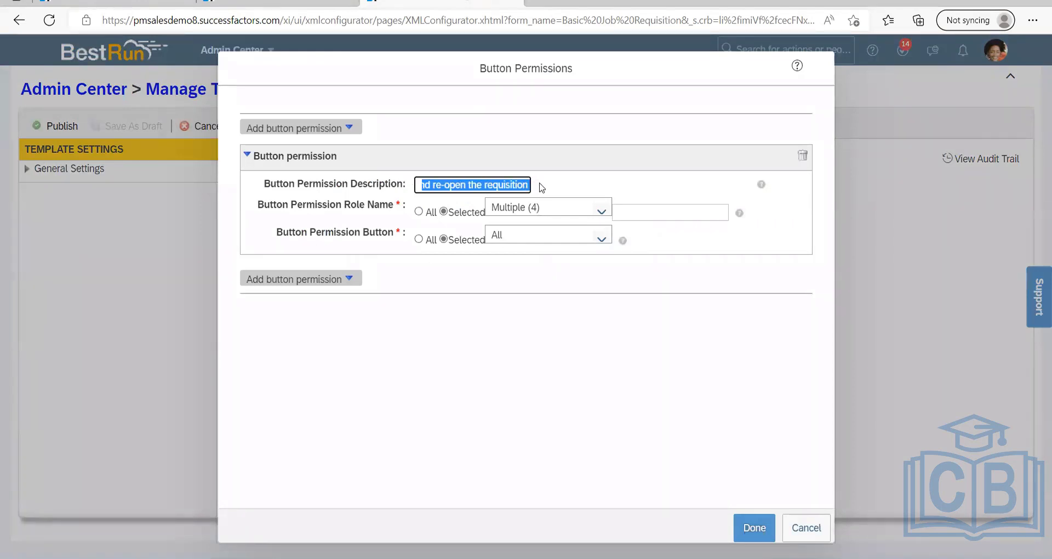
left_click(600, 209)
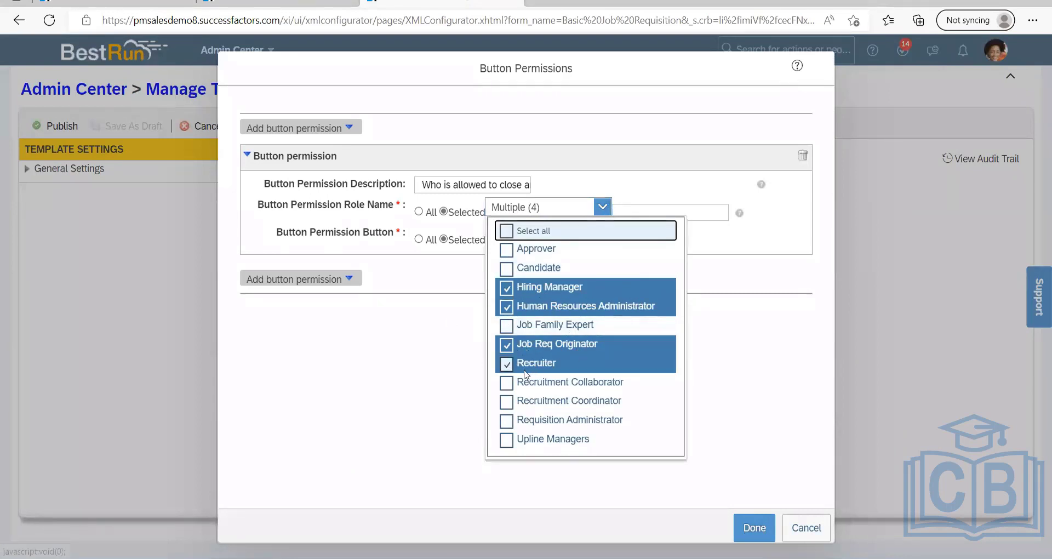
Collapse the role list, expand the permitted buttons list and leave the button permissions without saving changes.
left_click(415, 352)
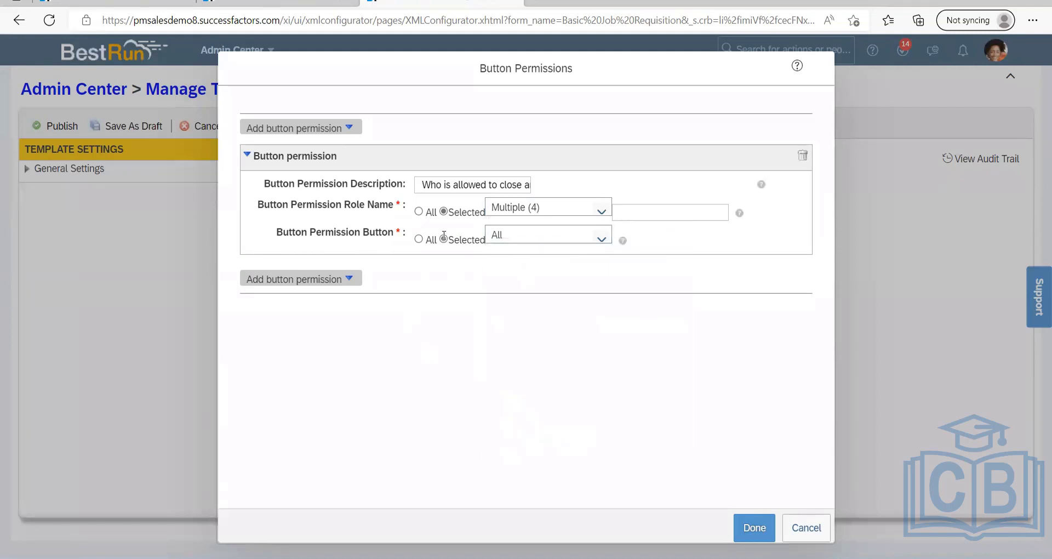
left_click(592, 242)
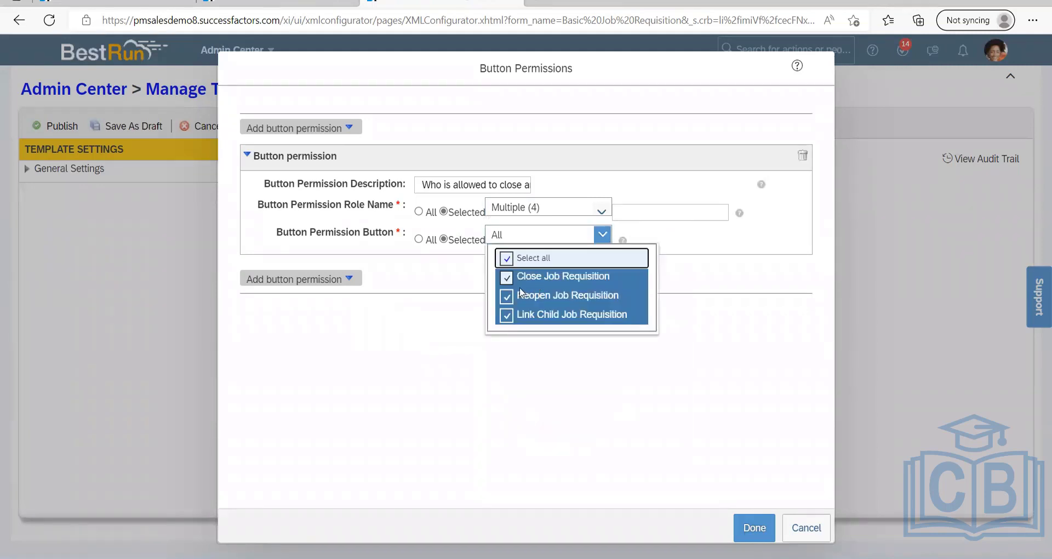
left_click(502, 370)
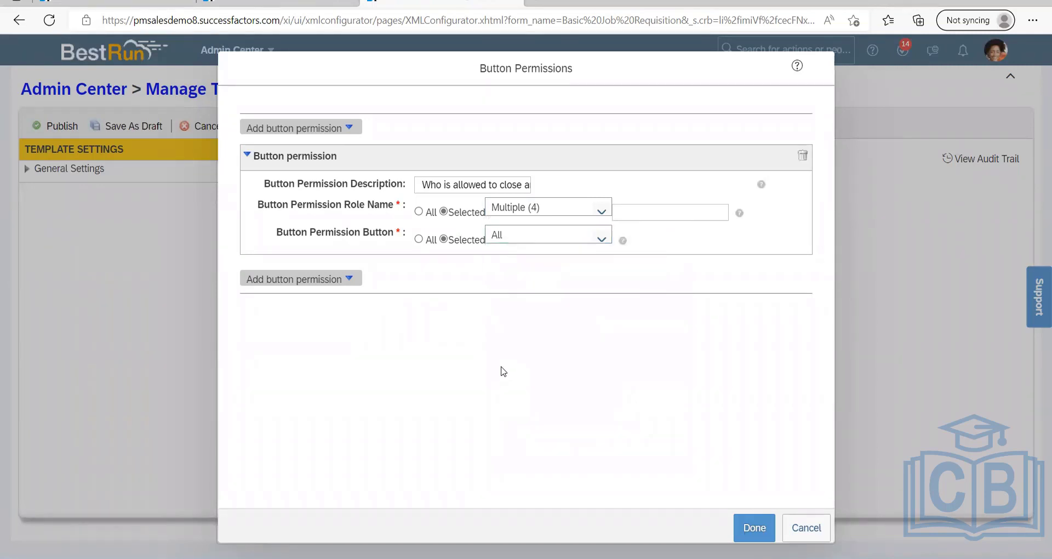
left_click(810, 533)
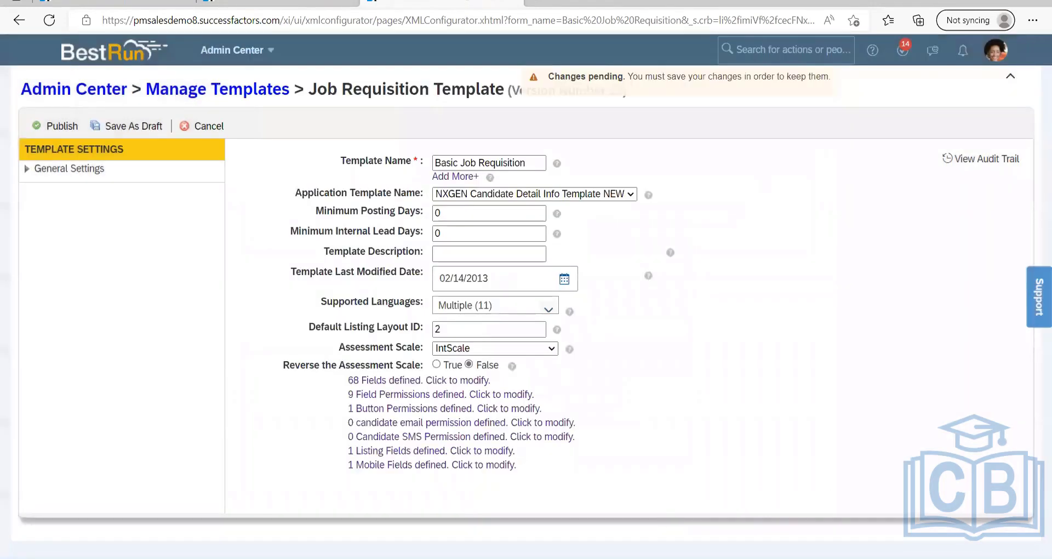
Switch to the Notepad notes and add the line "Permission part with in the requsition" beneath the button permission line, separated by a blank line.
key("alt+Tab")
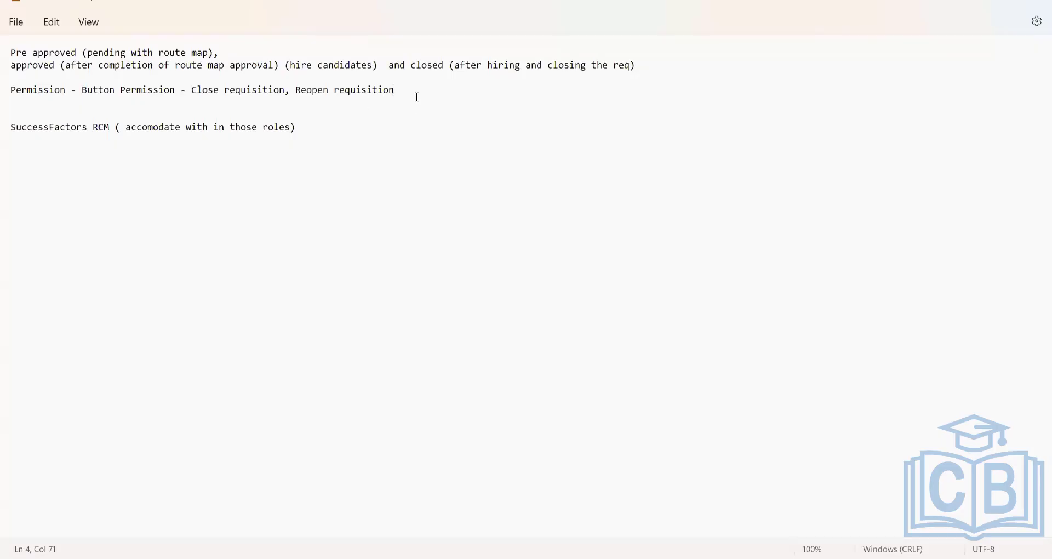
key("Return")
key("Return")
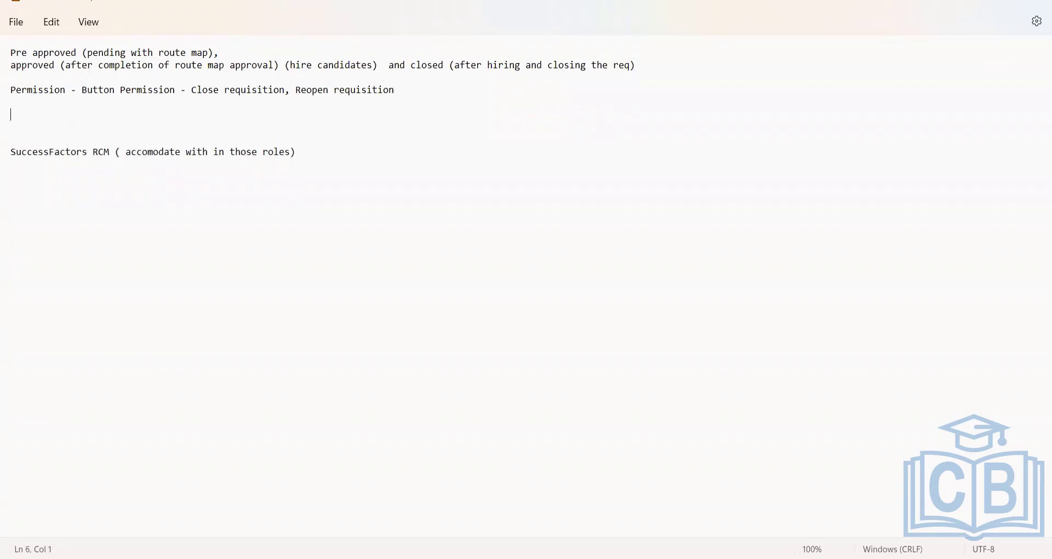
type("Perm")
type("i")
key("BackSpace")
type("ermission part with in the req")
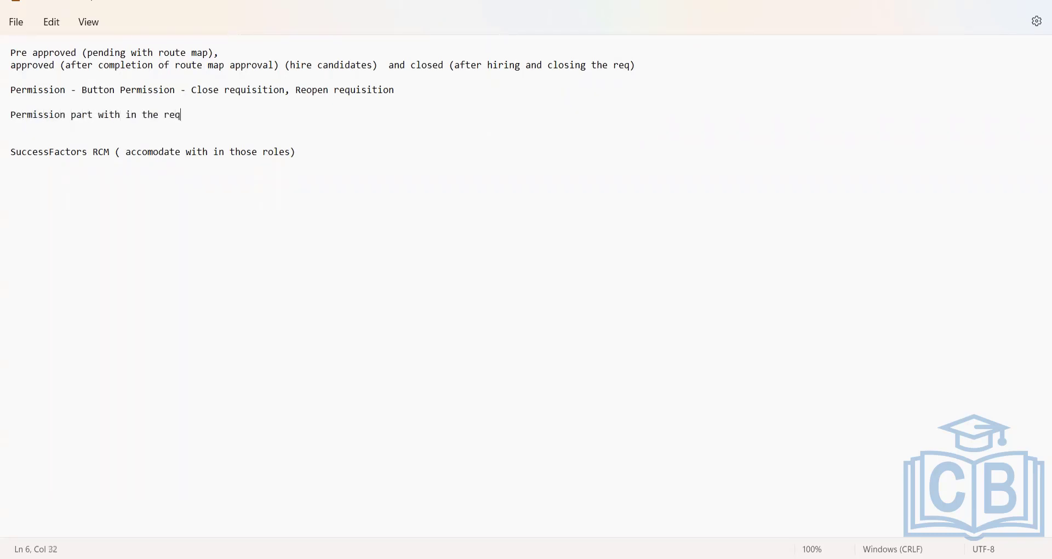
type("usition")
Highlight the notes from the pre-approved status line through the new requisition permission line.
left_click(462, 233)
left_click_drag(221, 114, 6, 54)
left_click(416, 127)
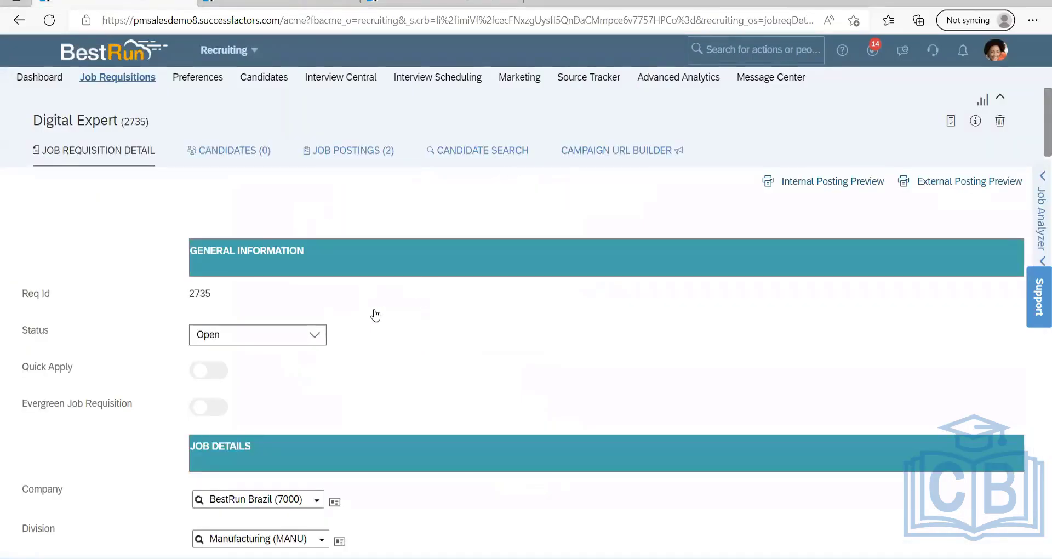
Highlight the General Information section header of the Digital Expert job requisition in the browser.
left_click_drag(316, 257, 190, 252)
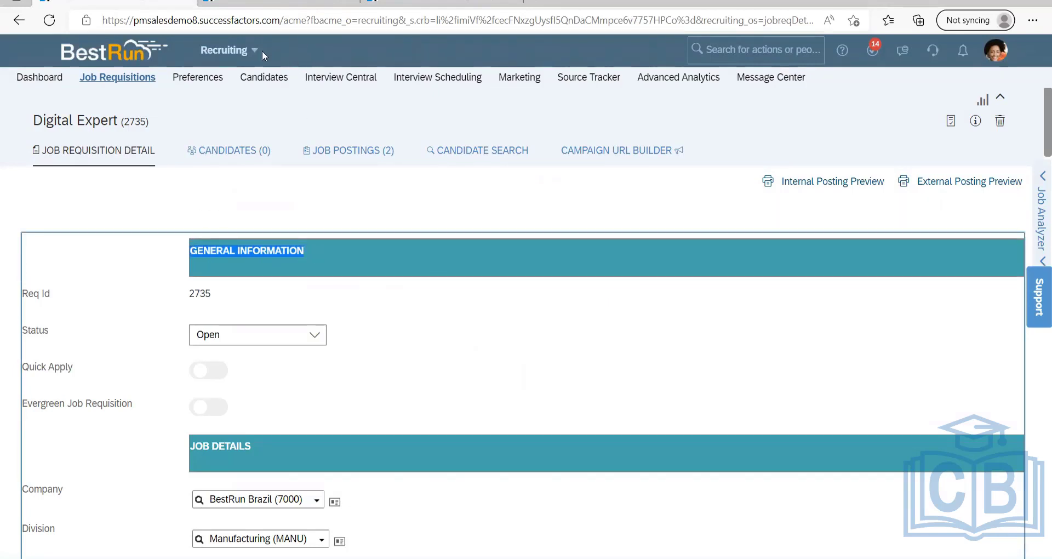
left_click(346, 289)
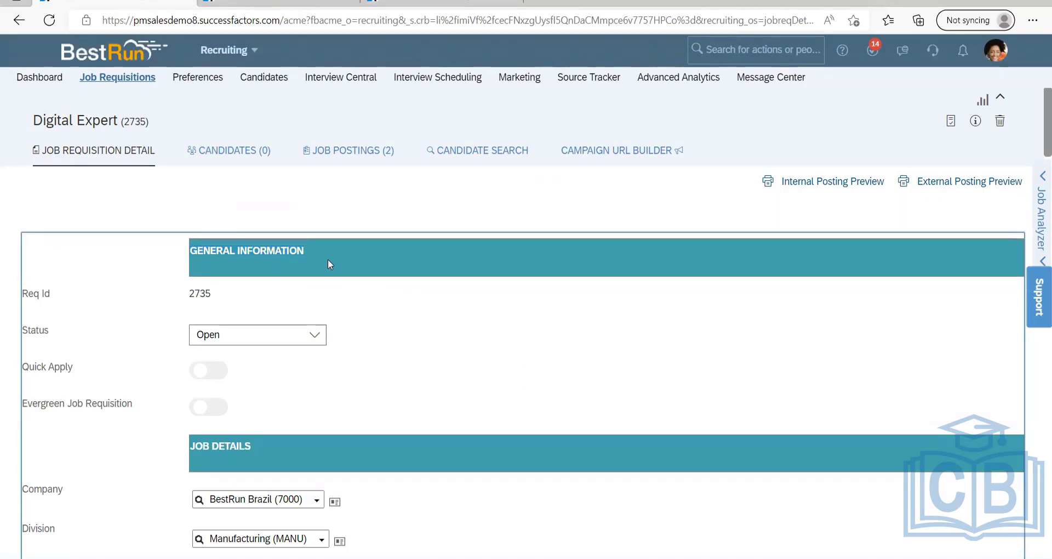
left_click_drag(305, 251, 192, 250)
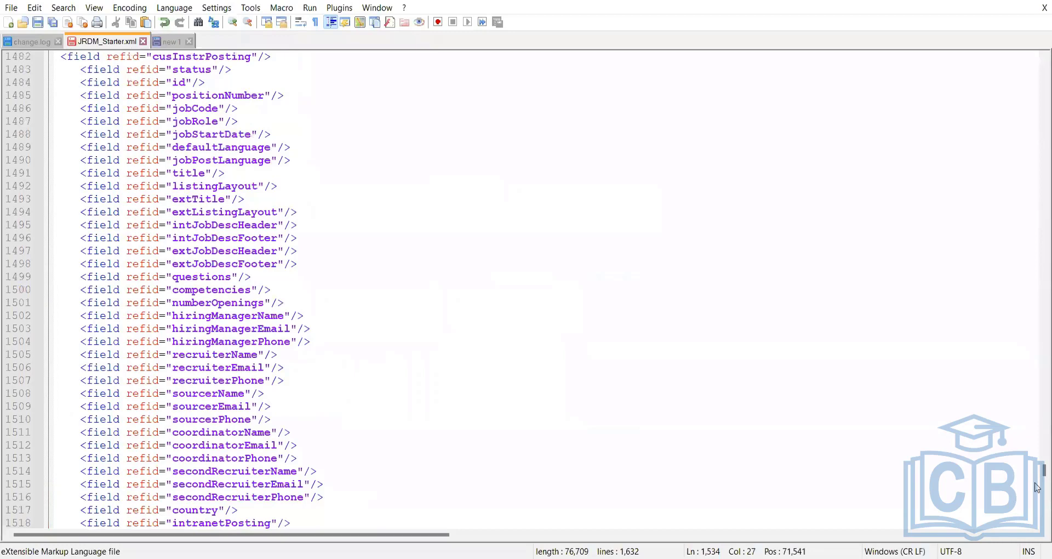
Search JRDM_Starter.xml in Notepad++ for "instruction" and step through the matching section-header field definitions.
scroll(1037, 471, "up", 10)
scroll(820, 176, "up", 20)
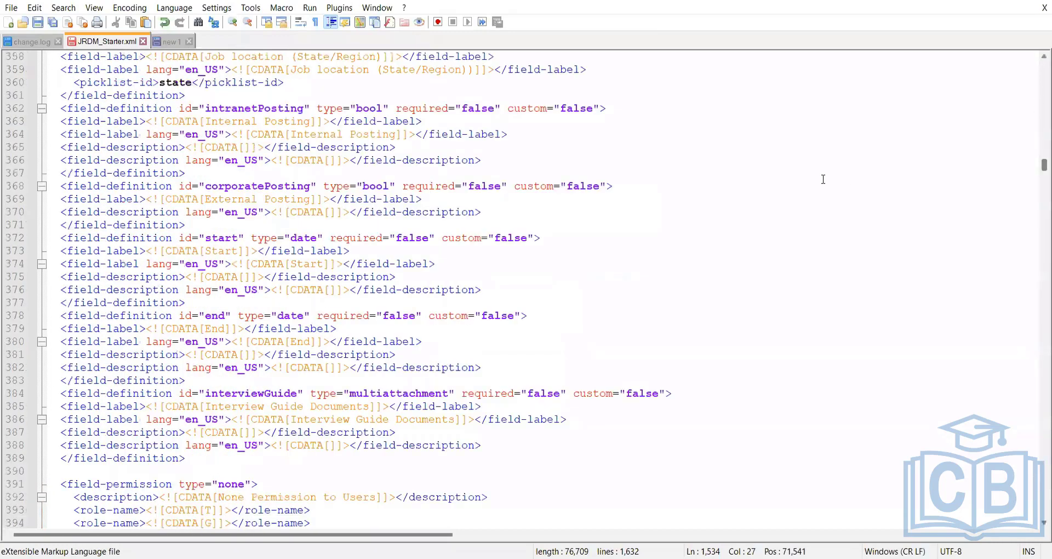
left_click(823, 179)
key("ctrl+f")
type("instru")
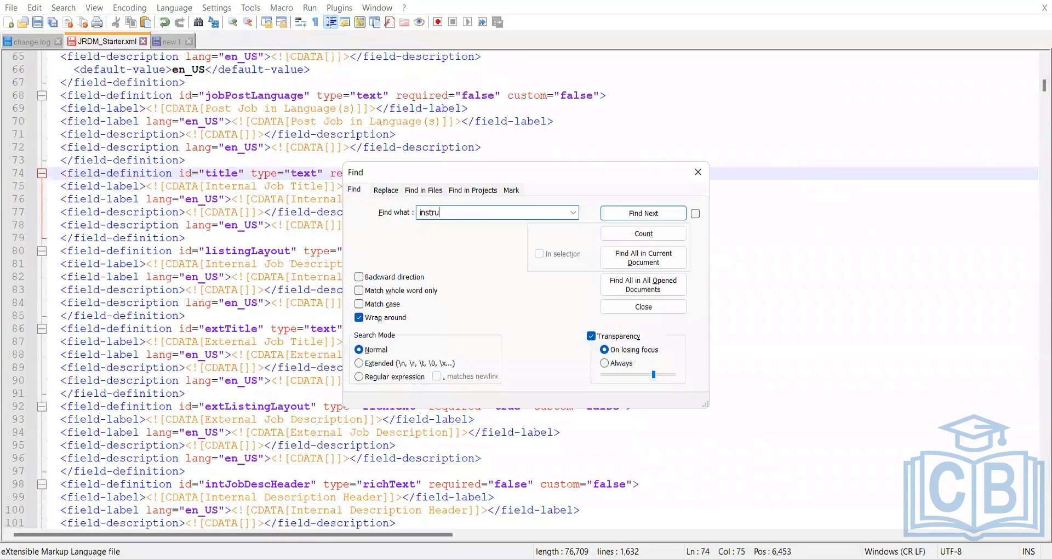
type("ct")
key("BackSpace")
type("ctio")
type("n")
key("Return")
key("Return")
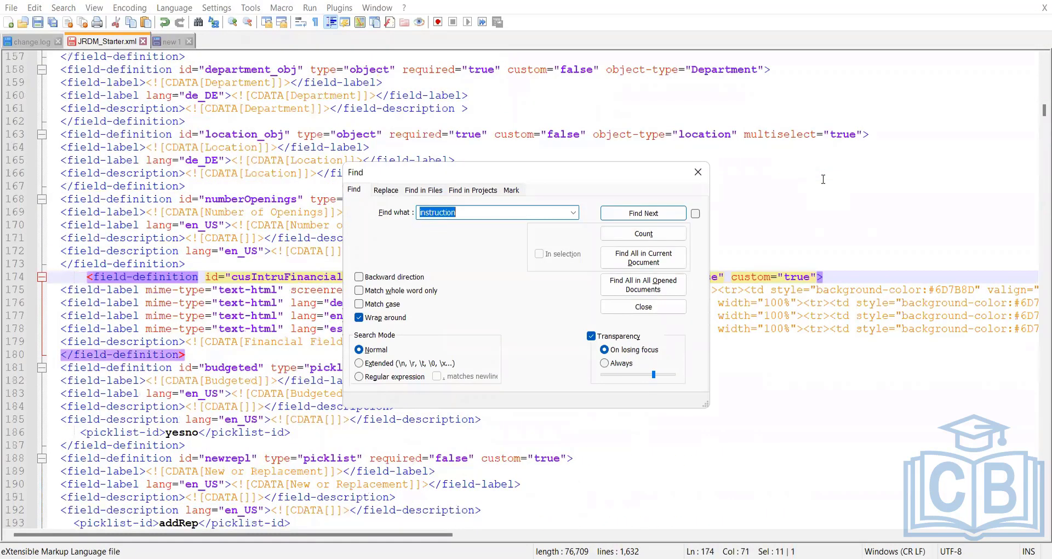
key("Return")
key("Return")
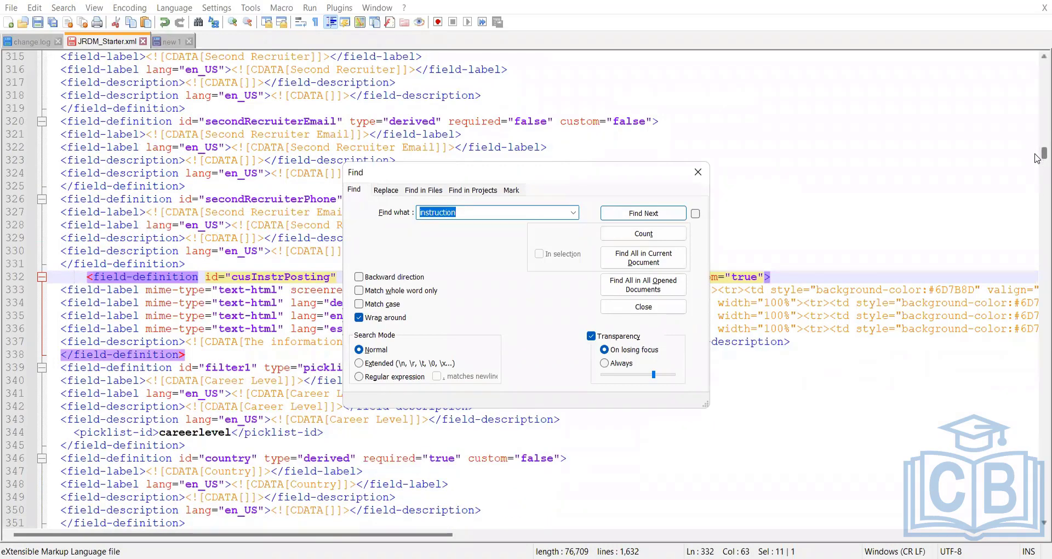
Return to the cusInstrReqDetails instruction field near the start of the XML template and close the search.
left_click_drag(1037, 159, 1038, 52)
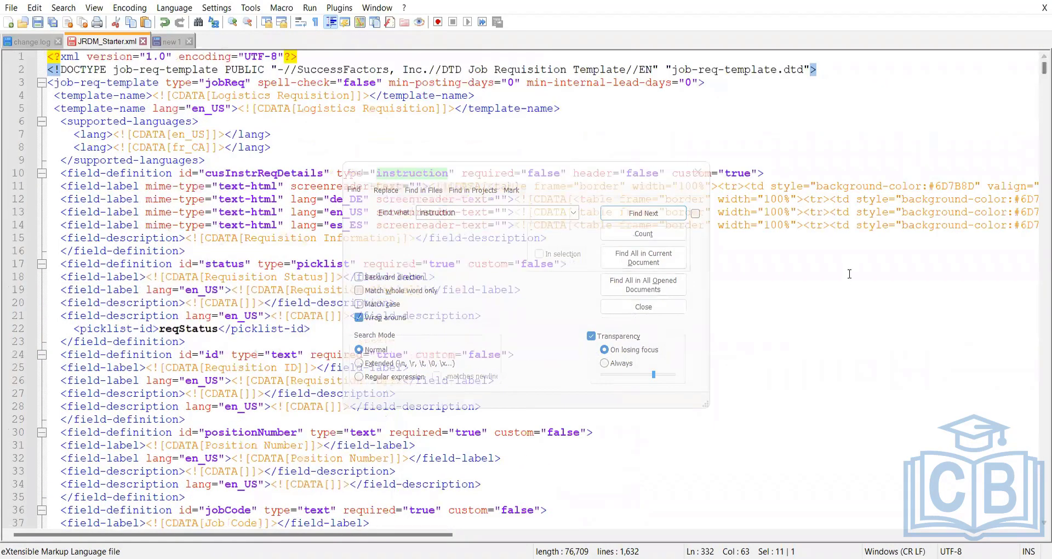
left_click(848, 278)
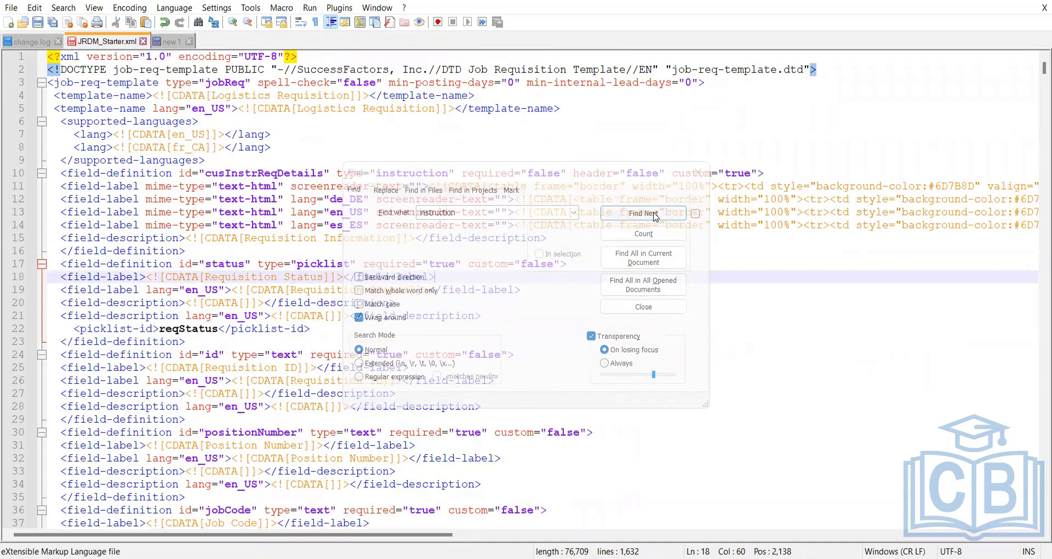
left_click(699, 176)
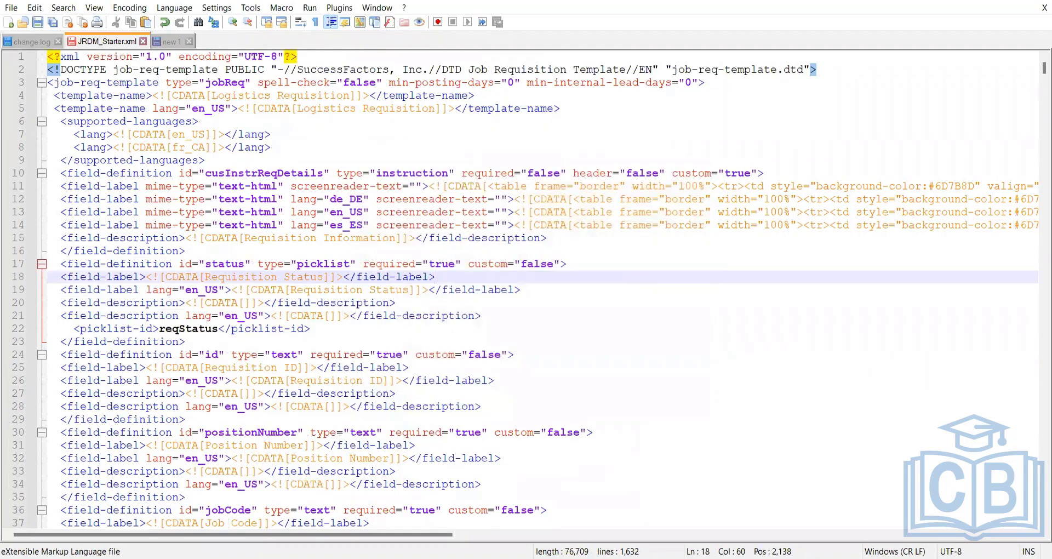
Switch back to the Digital Expert requisition in the browser and review its sections from General Information through Additional Comments.
left_click(970, 0)
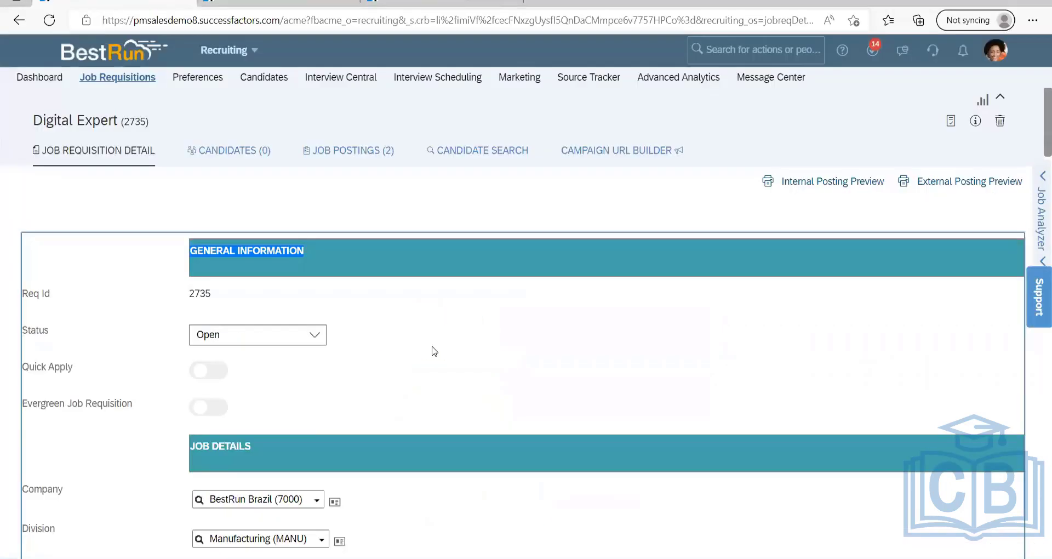
left_click(424, 345)
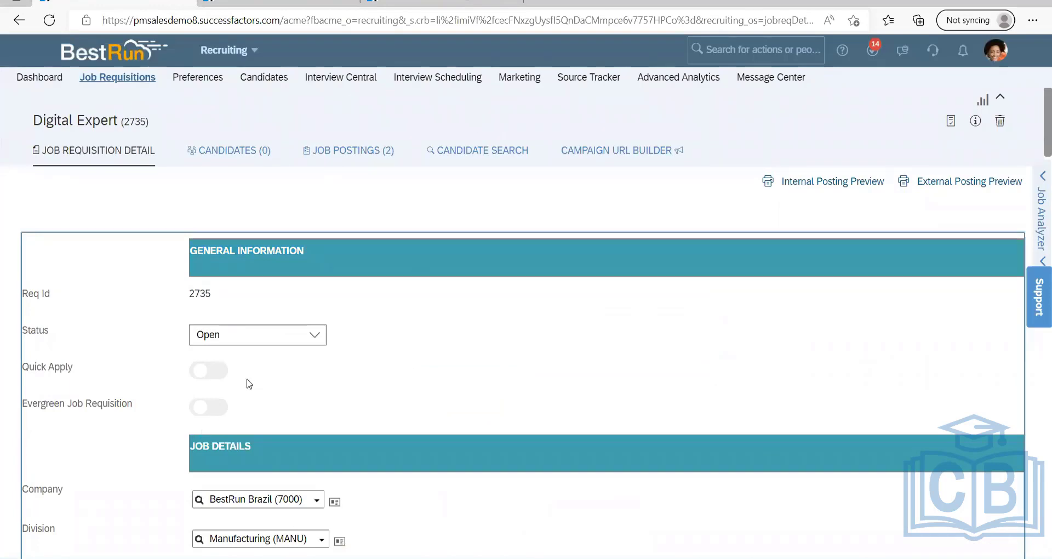
scroll(518, 384, "down", 15)
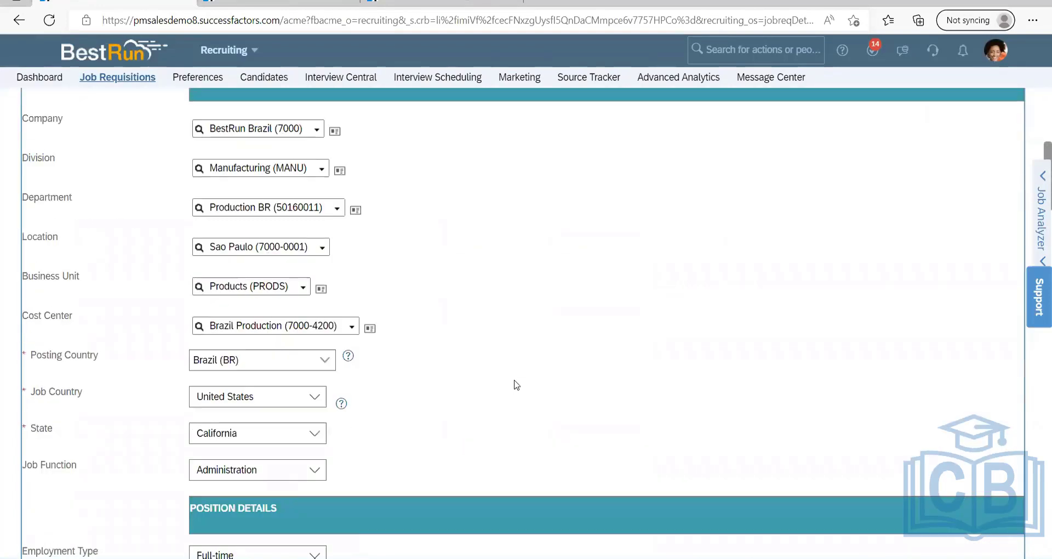
scroll(515, 384, "down", 10)
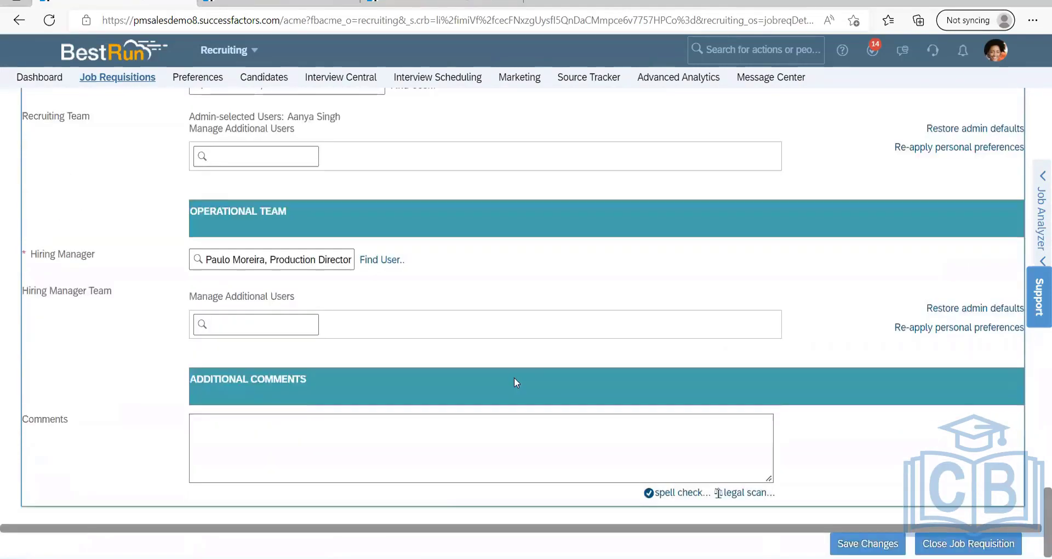
scroll(515, 384, "up", 15)
scroll(725, 507, "up", 7)
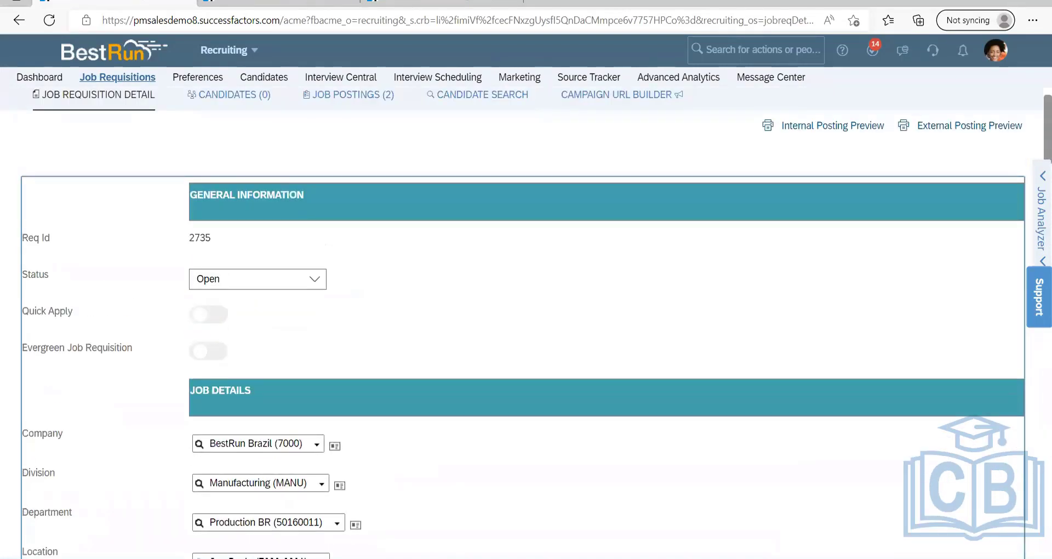
Glance at the Notepad notes, return to the requisition and highlight its General Information and Job Details section headers.
key("alt+Tab")
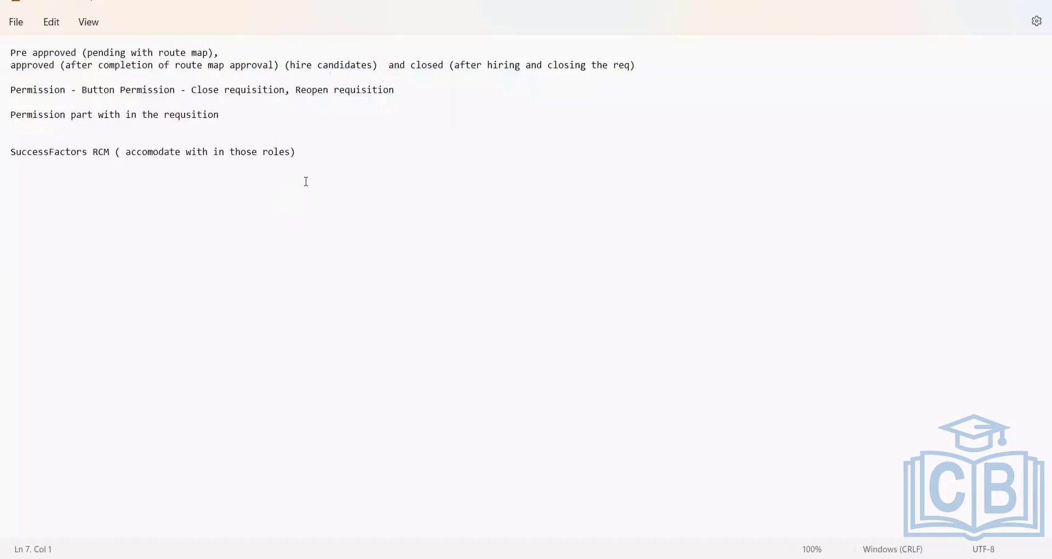
left_click(968, 2)
left_click_drag(311, 193, 195, 191)
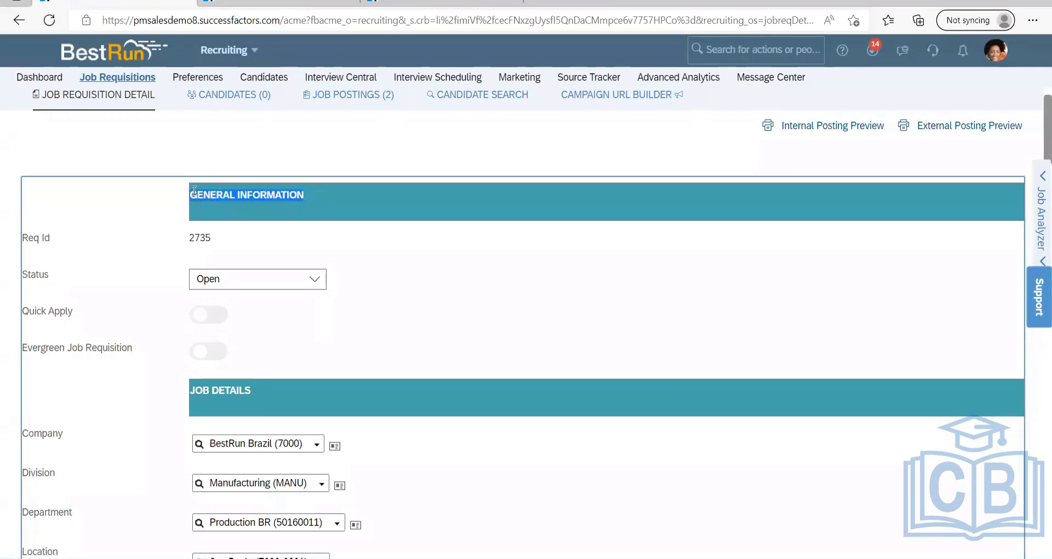
left_click(321, 201)
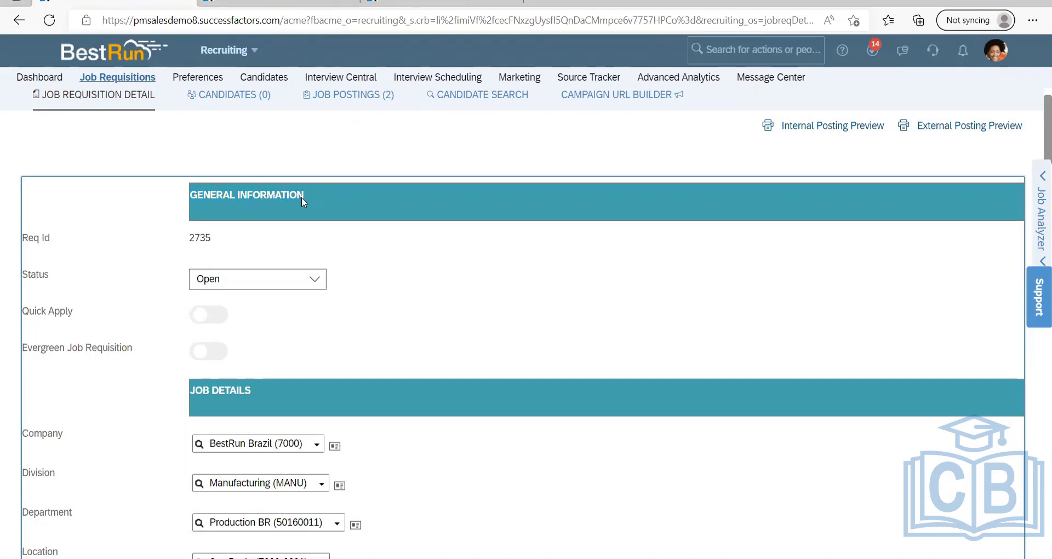
left_click_drag(304, 197, 189, 191)
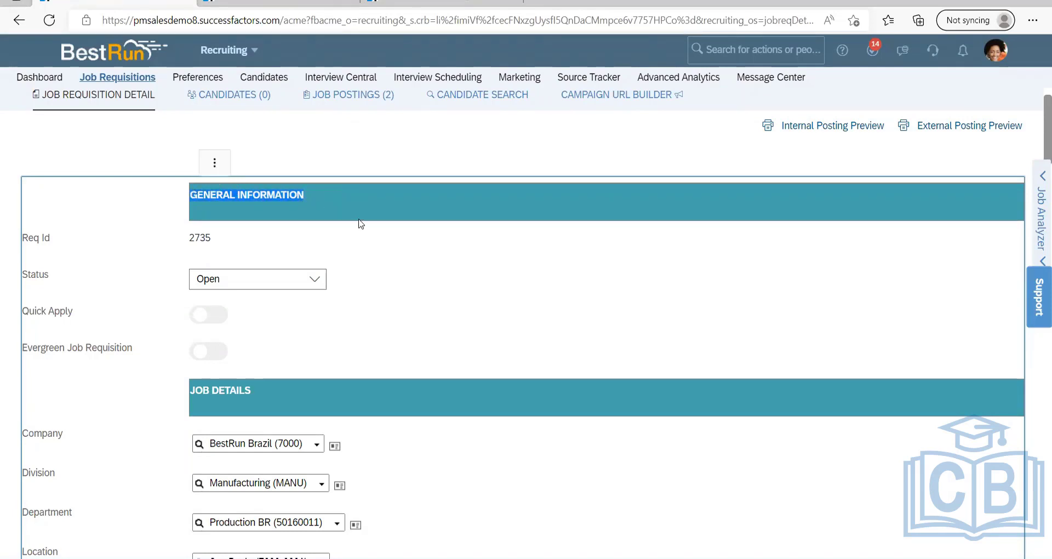
scroll(289, 340, "down", 1)
left_click_drag(263, 319, 155, 318)
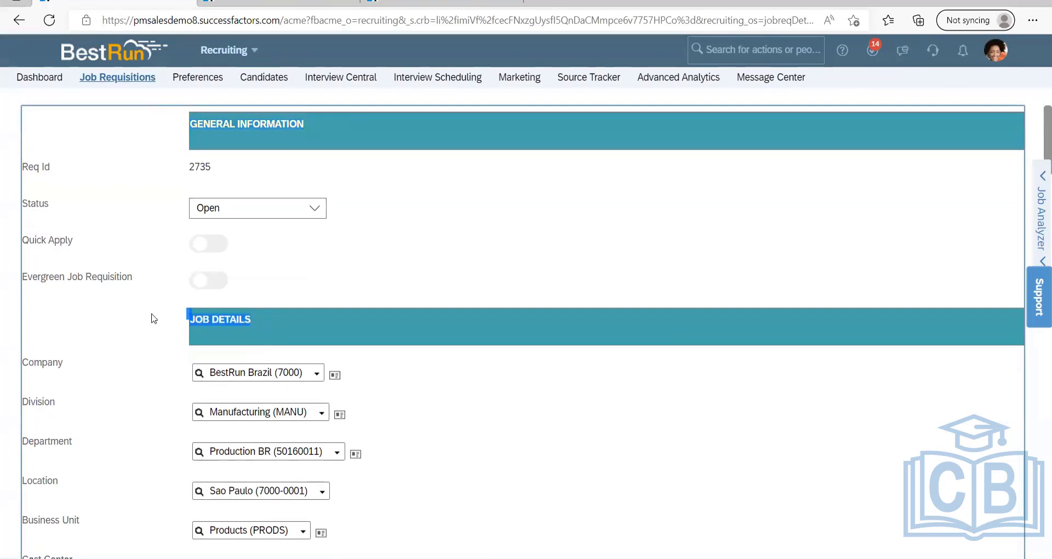
Review the requisition's fields down to the Job Ad section, highlighting the Replacement for label and the Salary & Benefits header.
scroll(125, 438, "down", 5)
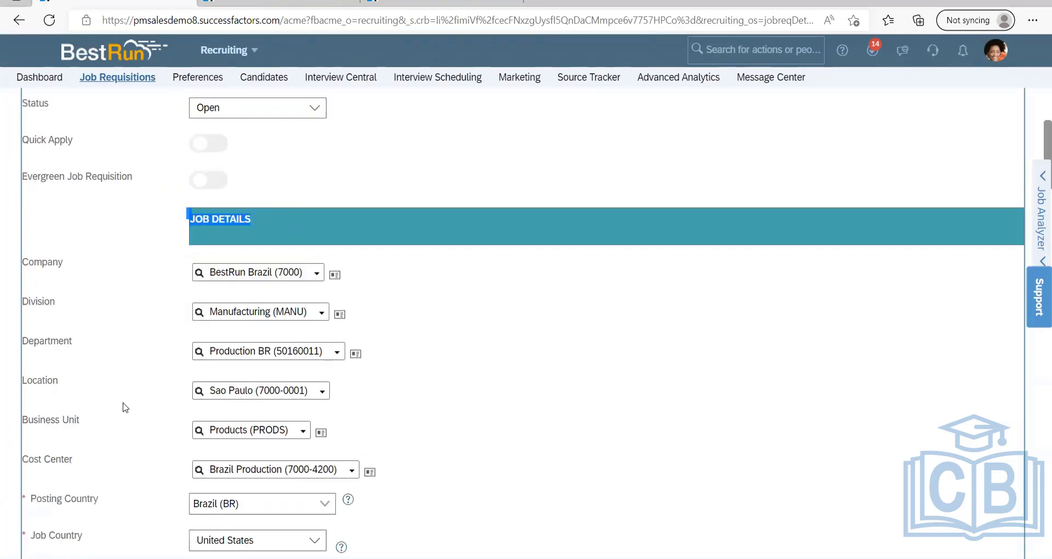
scroll(366, 322, "down", 2)
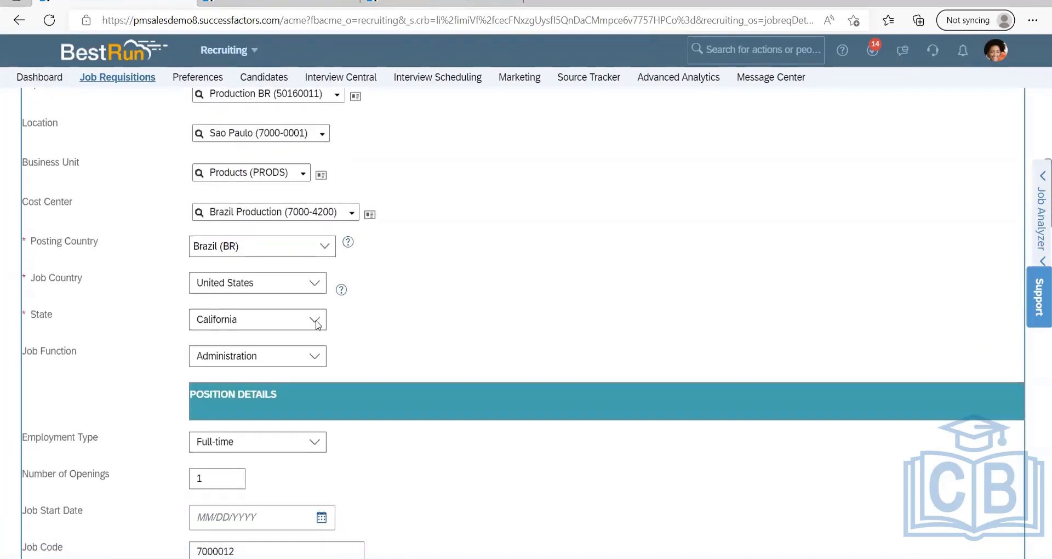
scroll(163, 289, "down", 6)
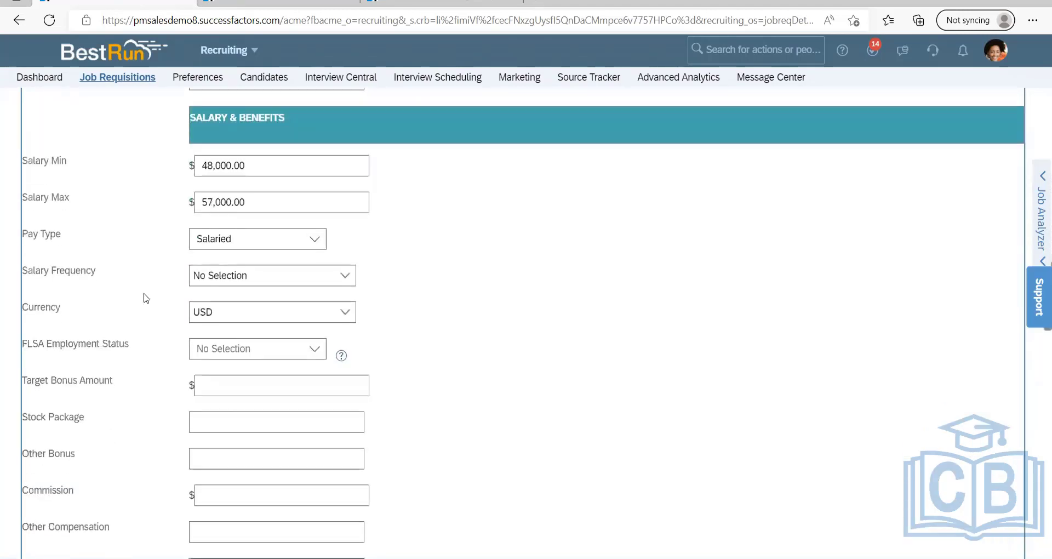
scroll(146, 297, "up", 3)
left_click_drag(89, 292, 22, 103)
left_click_drag(93, 291, 33, 292)
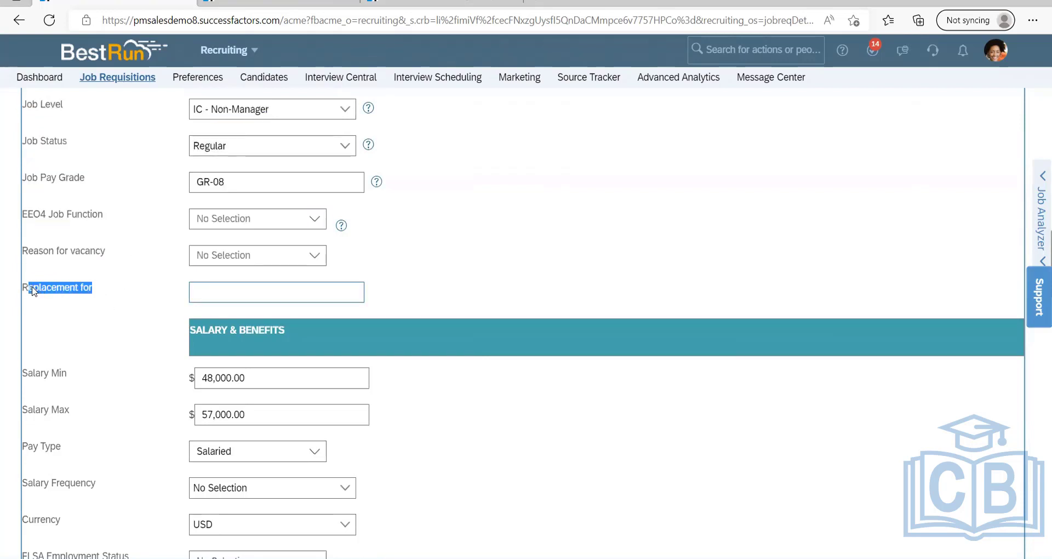
left_click(102, 324)
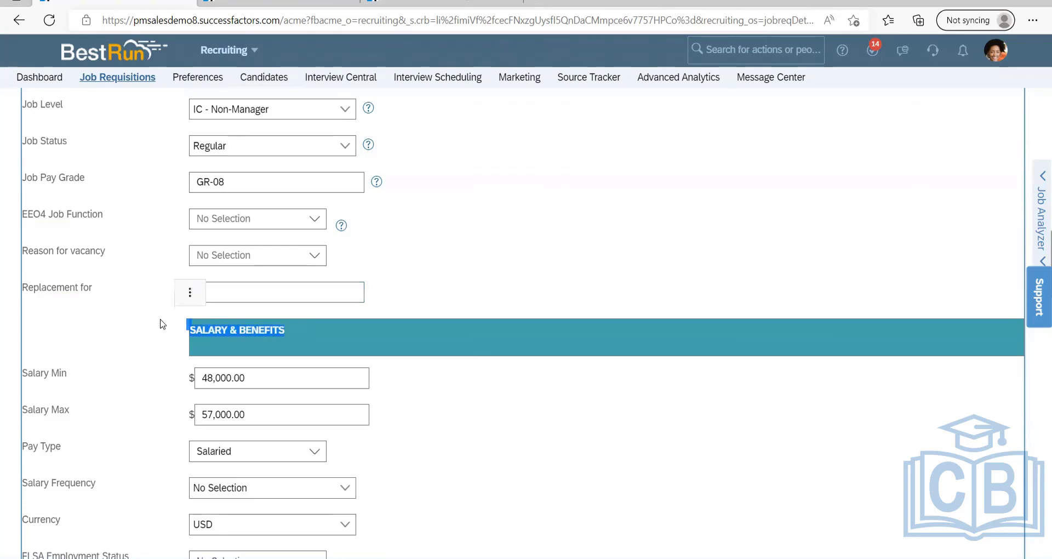
scroll(158, 332, "down", 5)
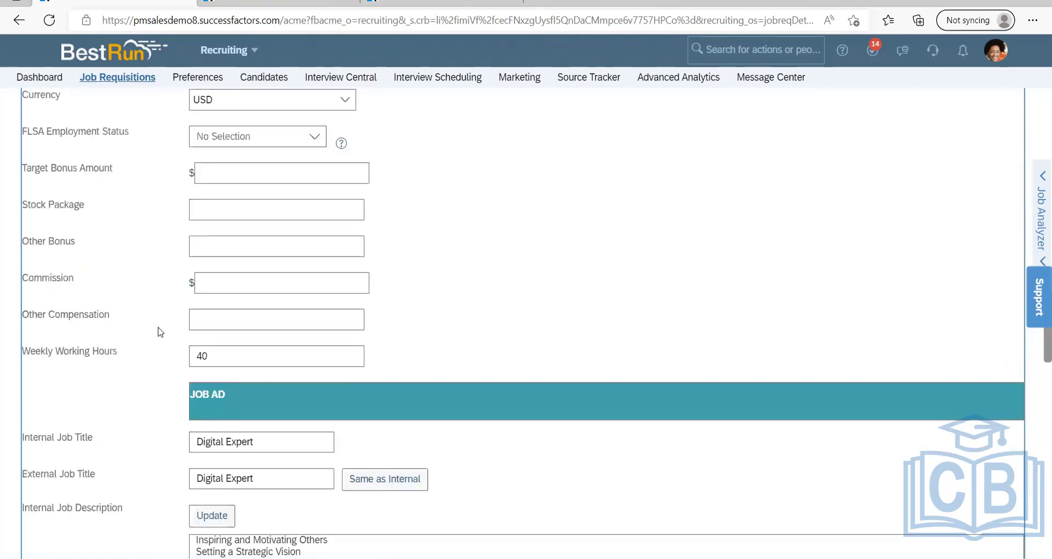
Examine the Digital Expert requisition, especially the internal and external job titles in its Job Ad section.
scroll(159, 329, "up", 9)
scroll(163, 331, "up", 10)
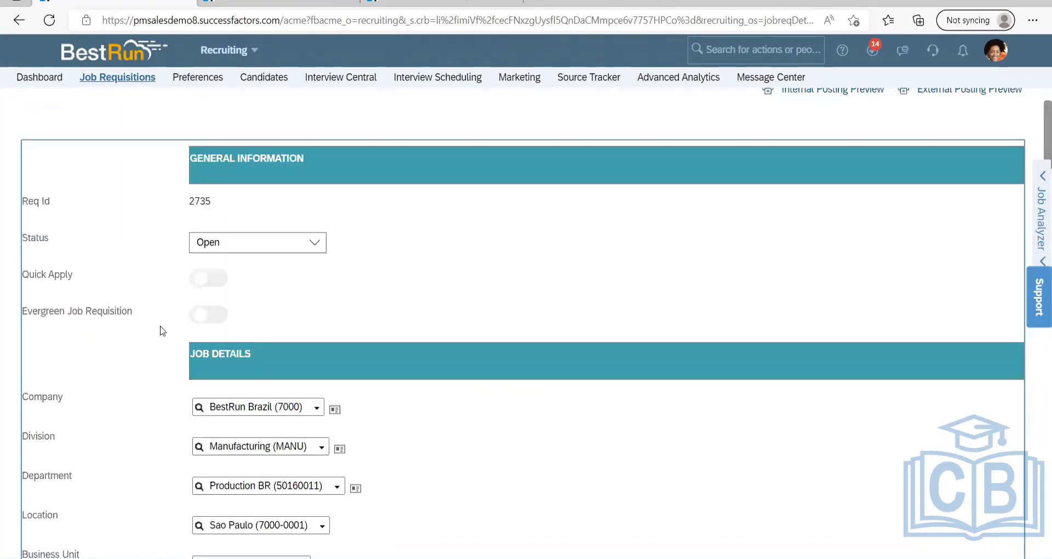
scroll(163, 331, "down", 16)
scroll(163, 330, "down", 15)
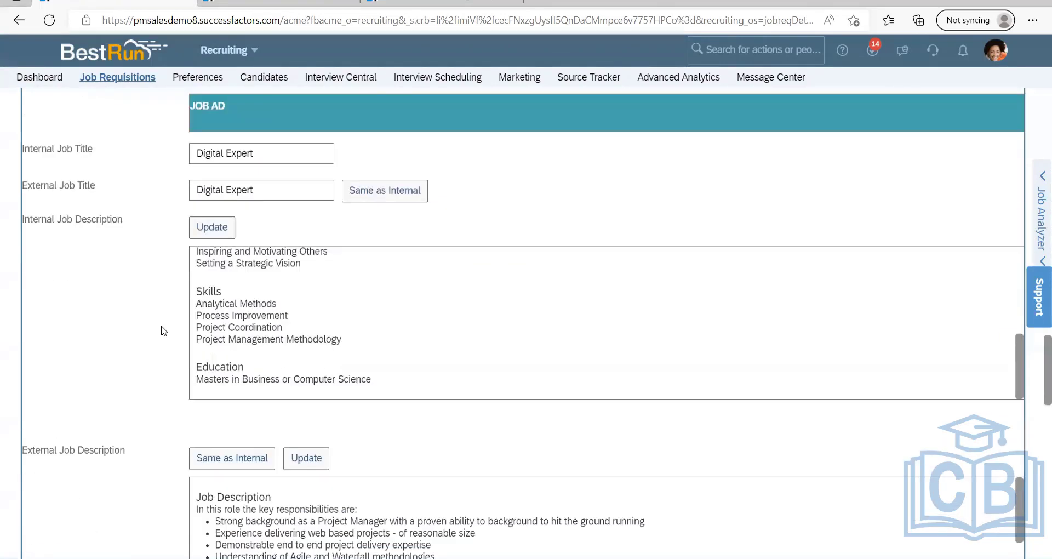
scroll(163, 331, "up", 1)
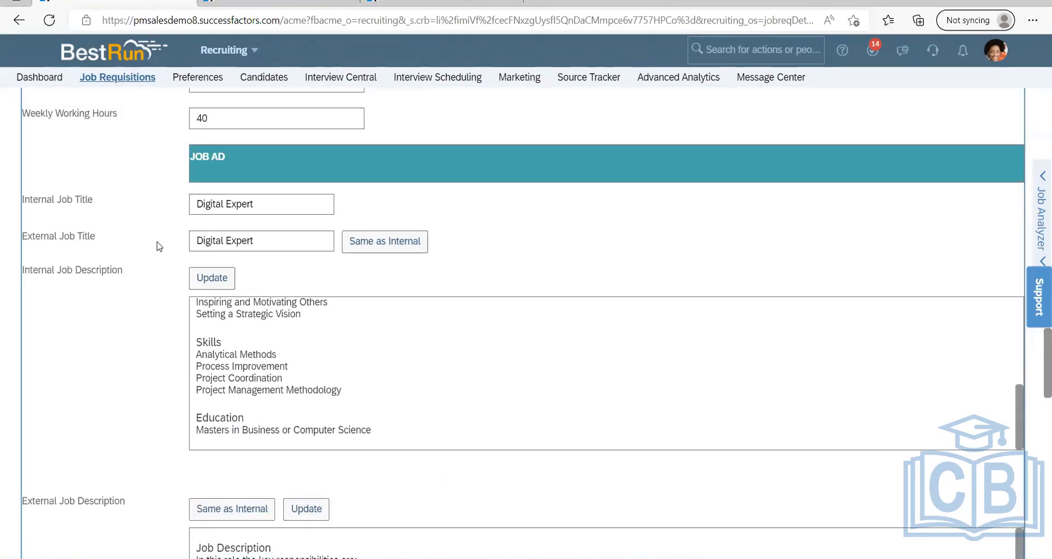
left_click_drag(104, 202, 18, 198)
left_click(127, 227)
left_click_drag(98, 237, 27, 233)
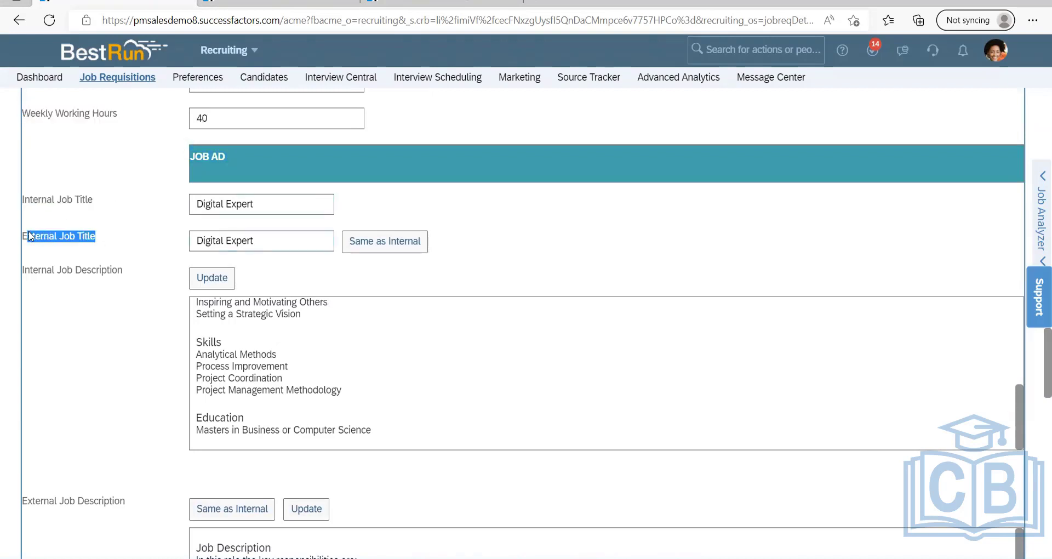
left_click(126, 216)
left_click_drag(104, 201, 30, 200)
left_click_drag(257, 204, 178, 202)
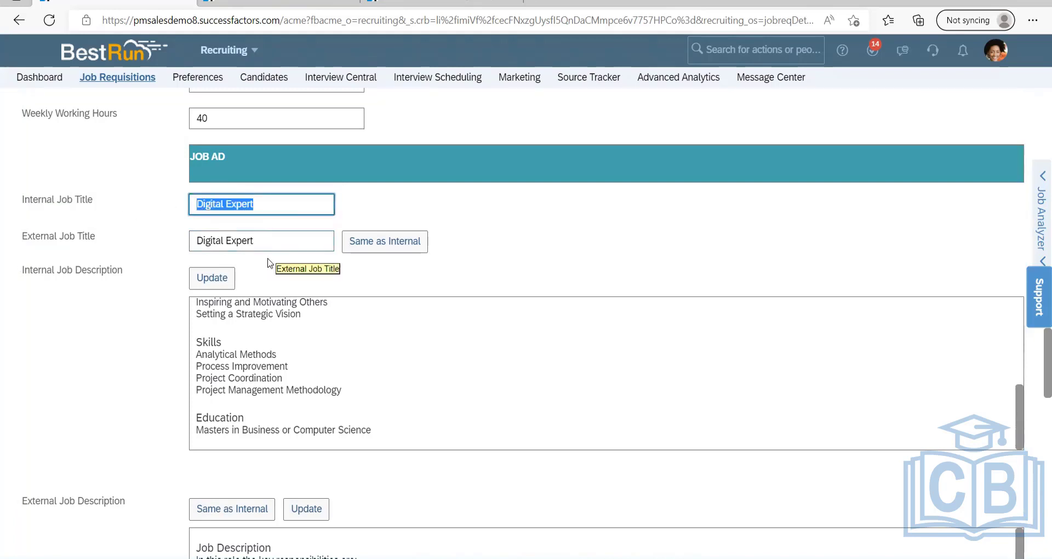
left_click(365, 207)
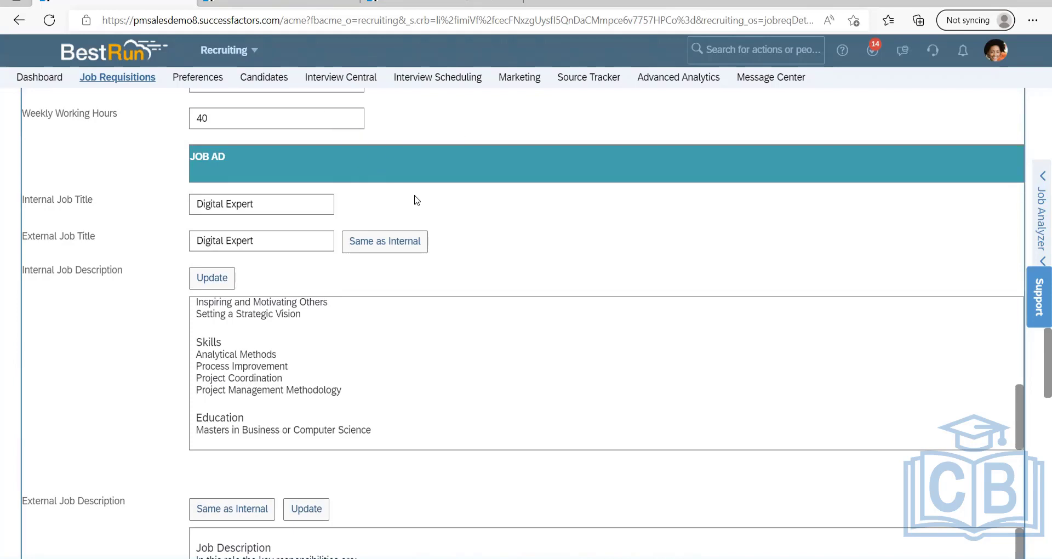
Duplicate the browser tab of the Associate HR Professional requisition and open the Careers module in the original tab.
left_click(312, 3)
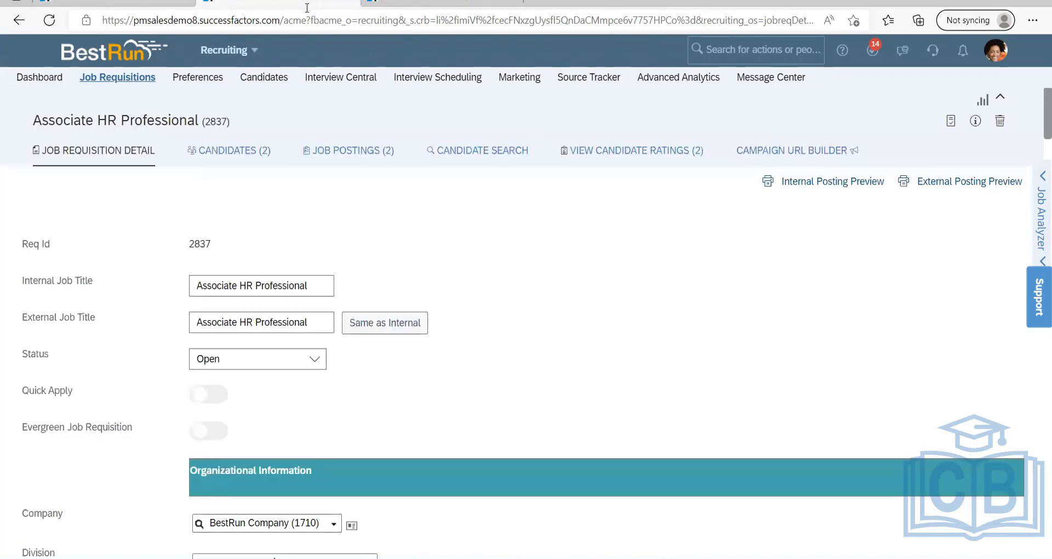
right_click(311, 2)
left_click(363, 84)
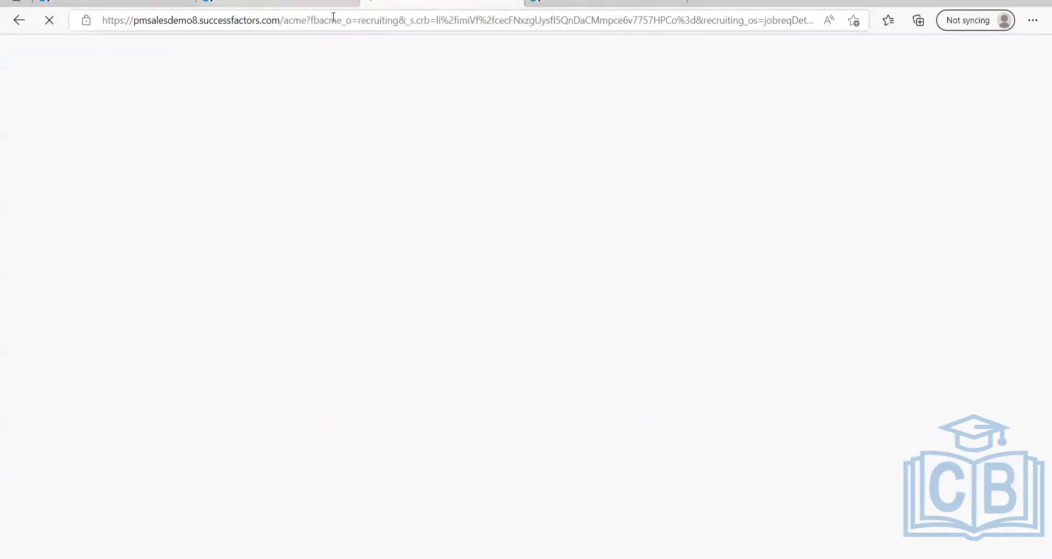
left_click_drag(387, 5, 202, 5)
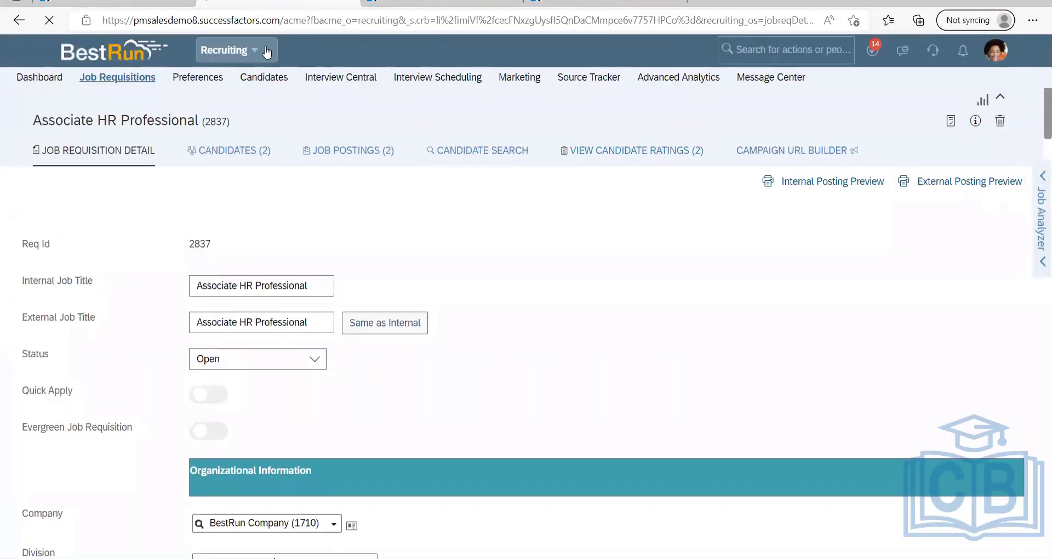
left_click(258, 51)
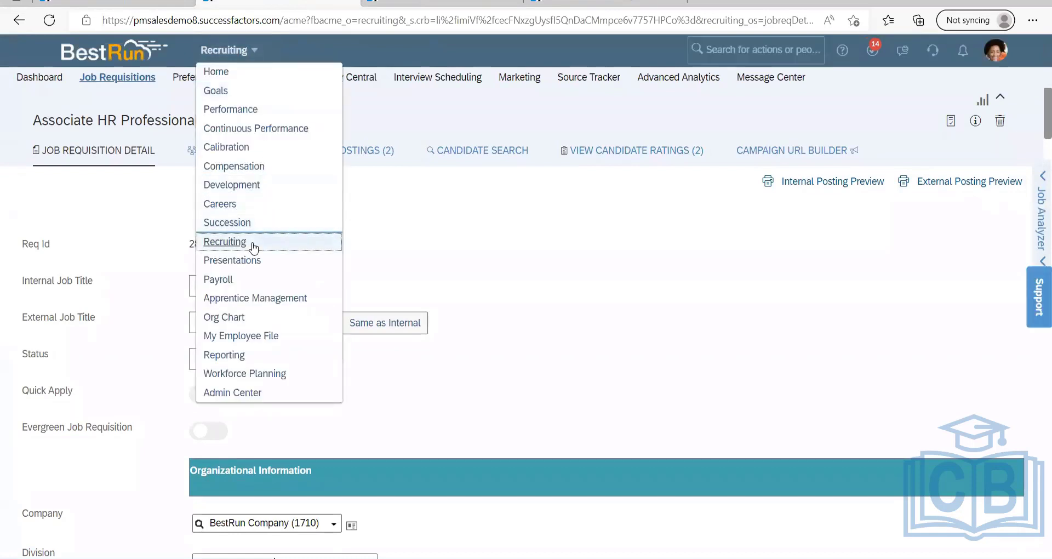
left_click(235, 206)
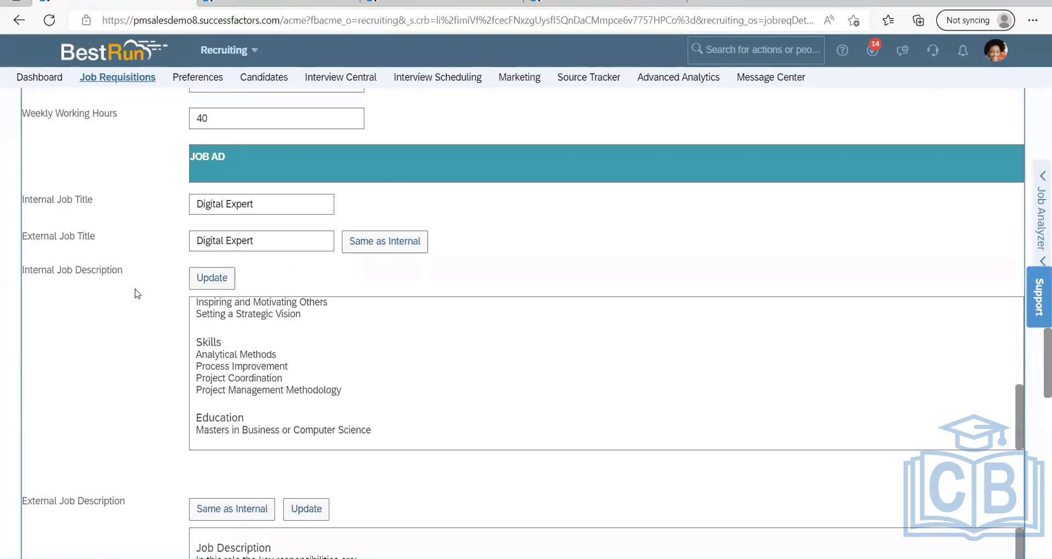
Examine the Digital Expert requisition's sections, from General Information through Salary & Benefits and Job Ad to Additional Comments.
scroll(104, 329, "down", 15)
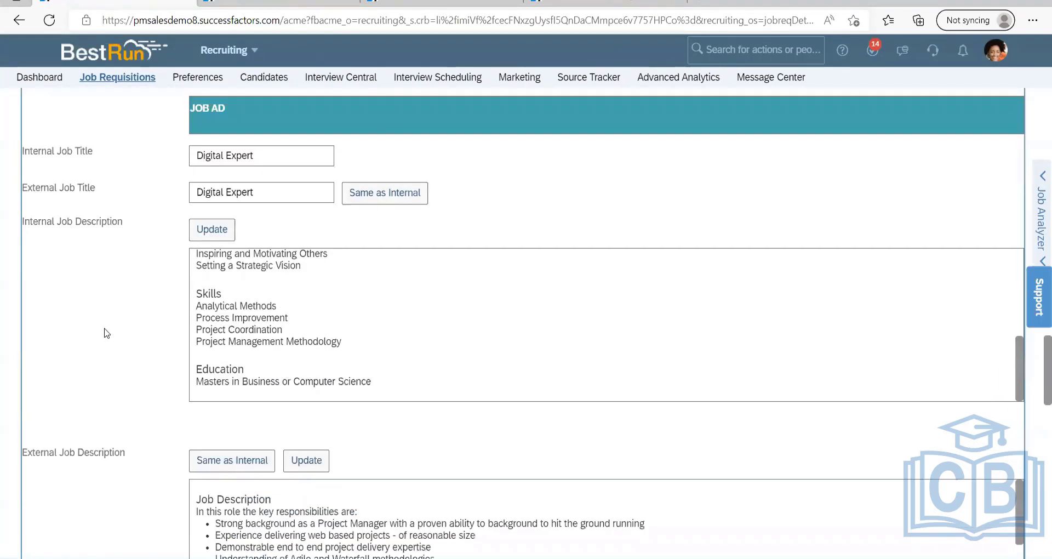
scroll(128, 268, "up", 15)
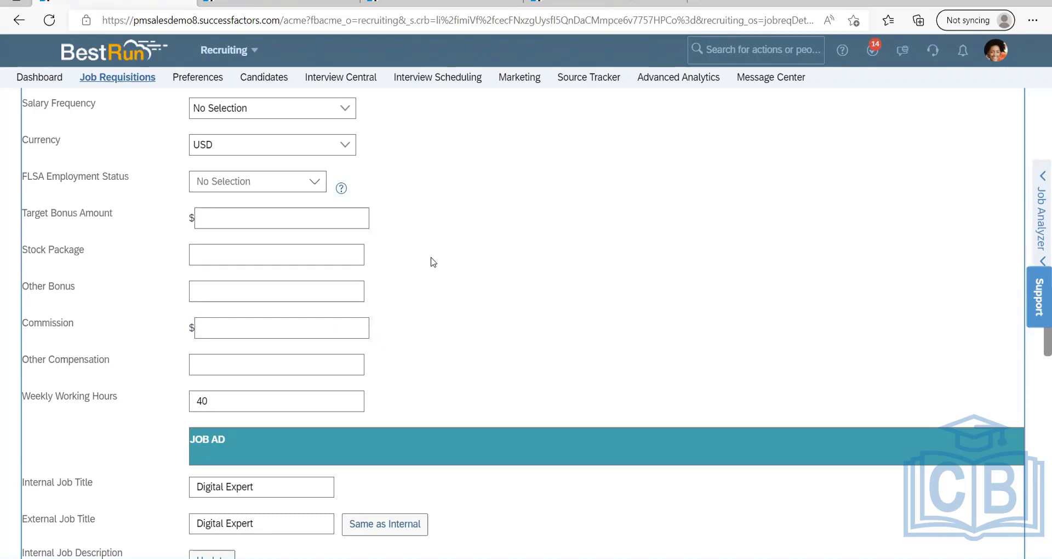
scroll(433, 260, "up", 7)
scroll(433, 261, "up", 14)
scroll(359, 345, "down", 10)
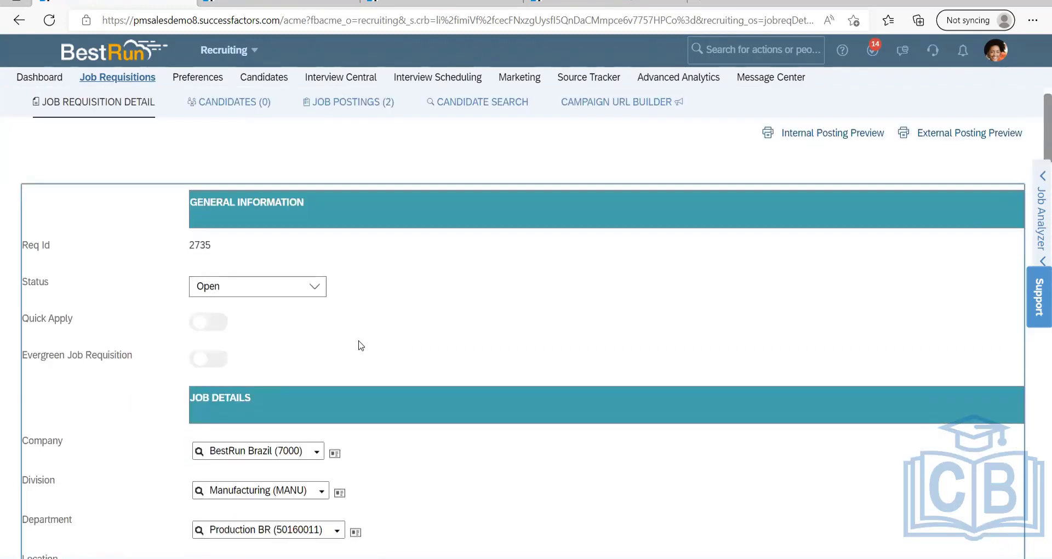
scroll(361, 347, "down", 6)
scroll(328, 409, "down", 1)
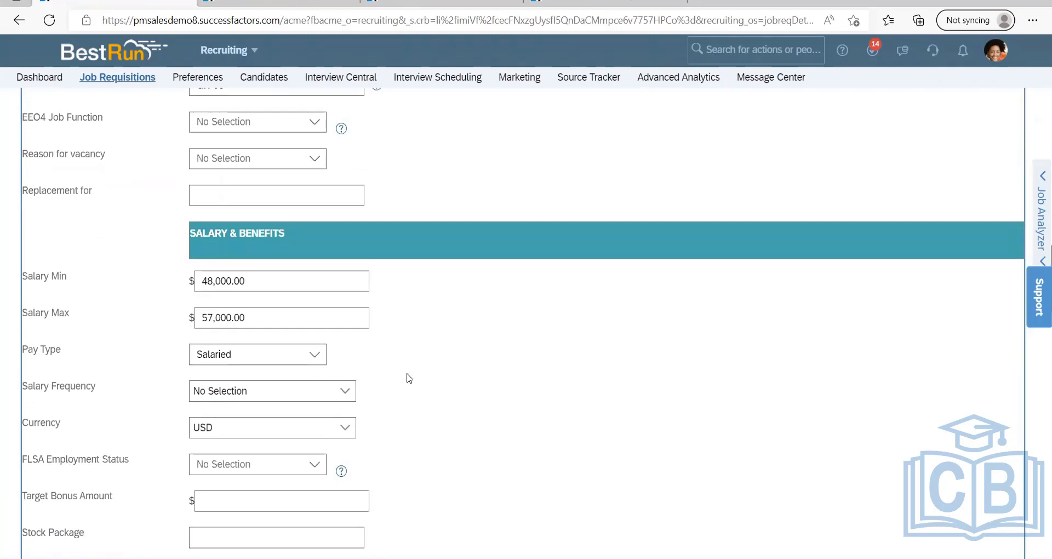
scroll(408, 376, "down", 6)
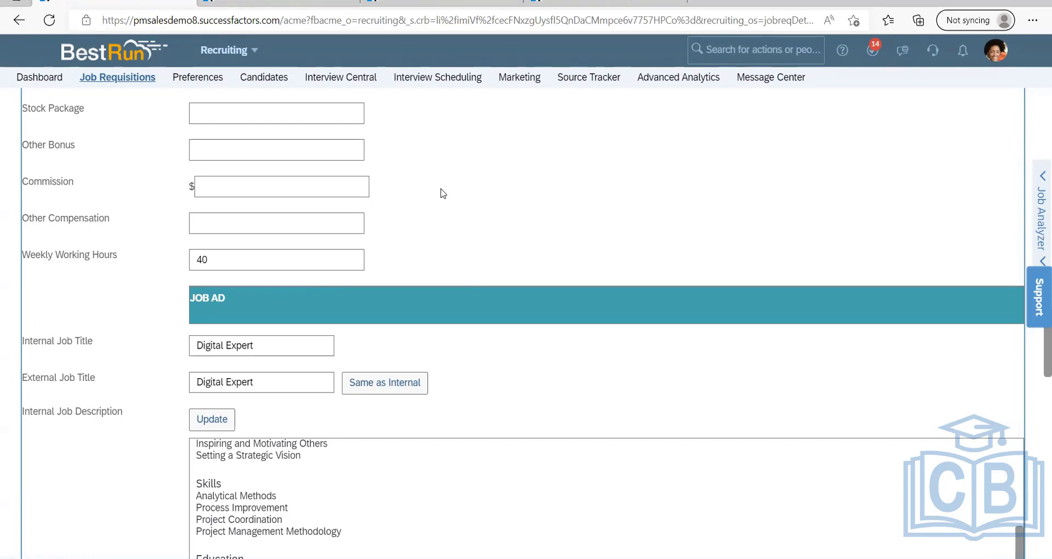
scroll(443, 193, "down", 20)
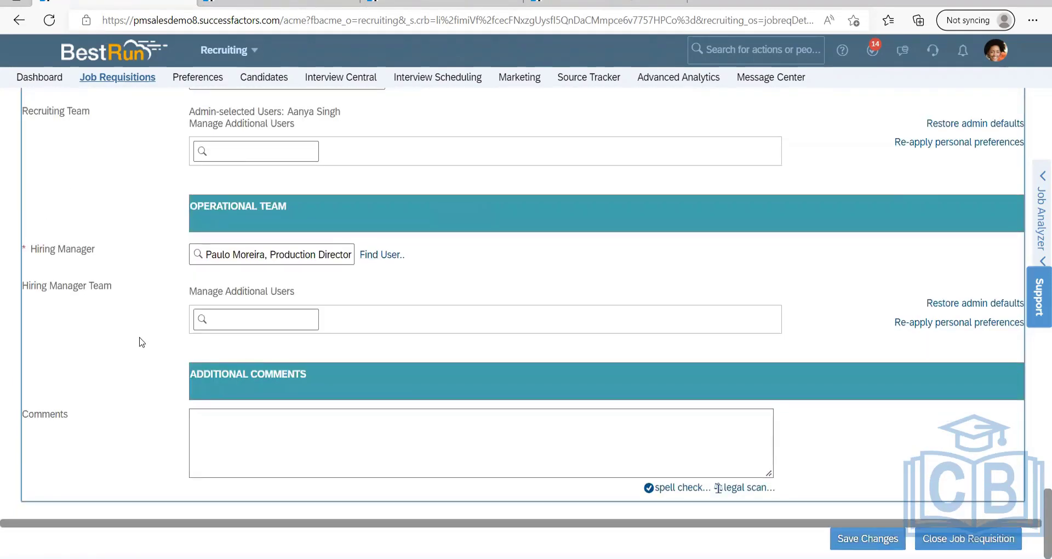
scroll(171, 347, "up", 10)
scroll(429, 294, "up", 15)
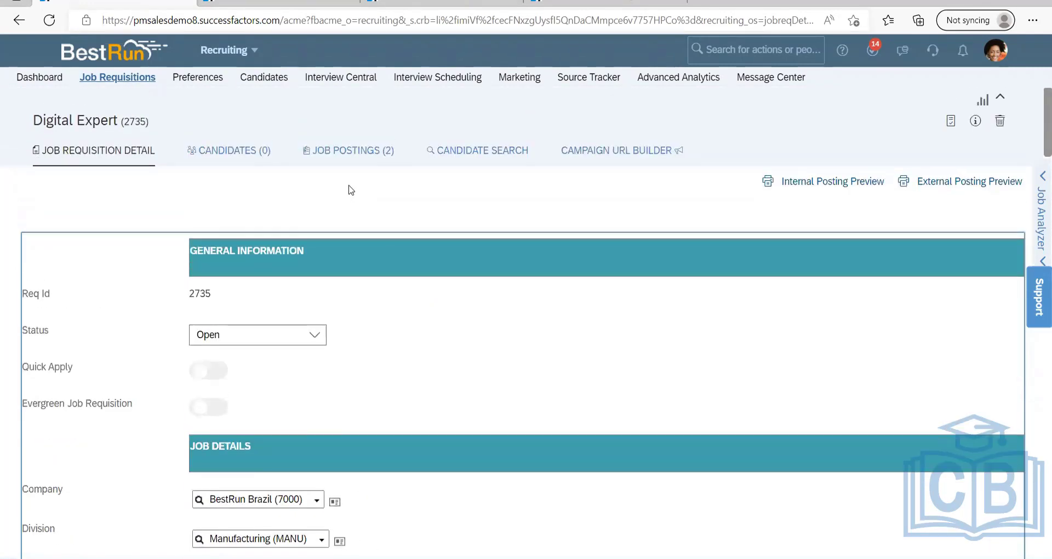
Switch the Careers page to the Recruiting module and open the Production Director requisition from the open job requisitions.
left_click(276, 3)
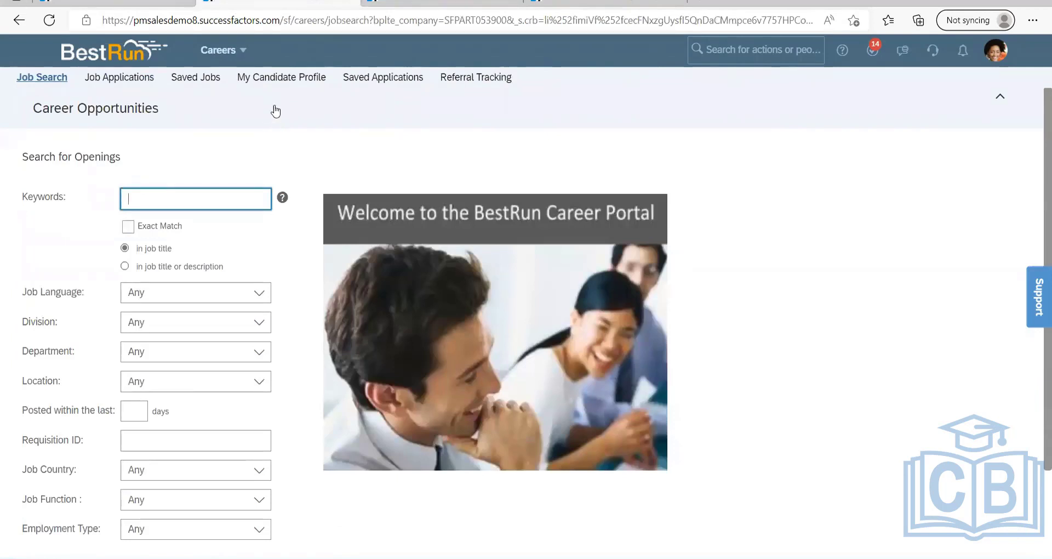
left_click(138, 4)
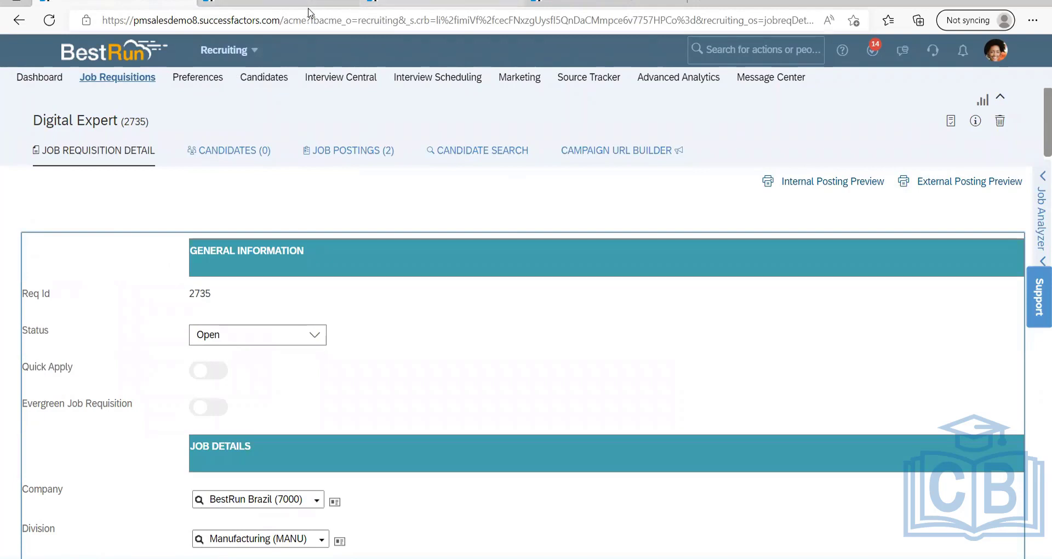
left_click(439, 6)
left_click(175, 4)
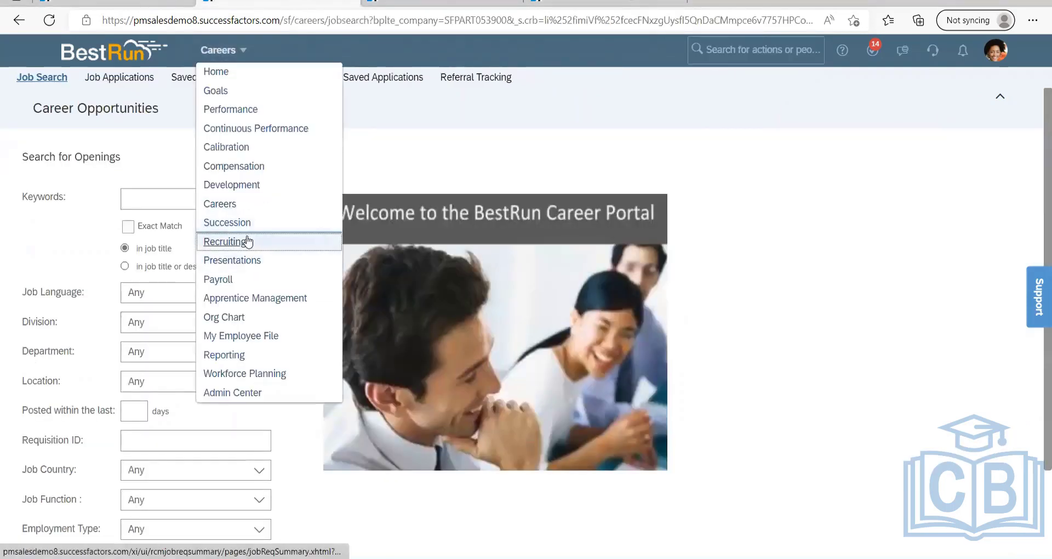
left_click(610, 157)
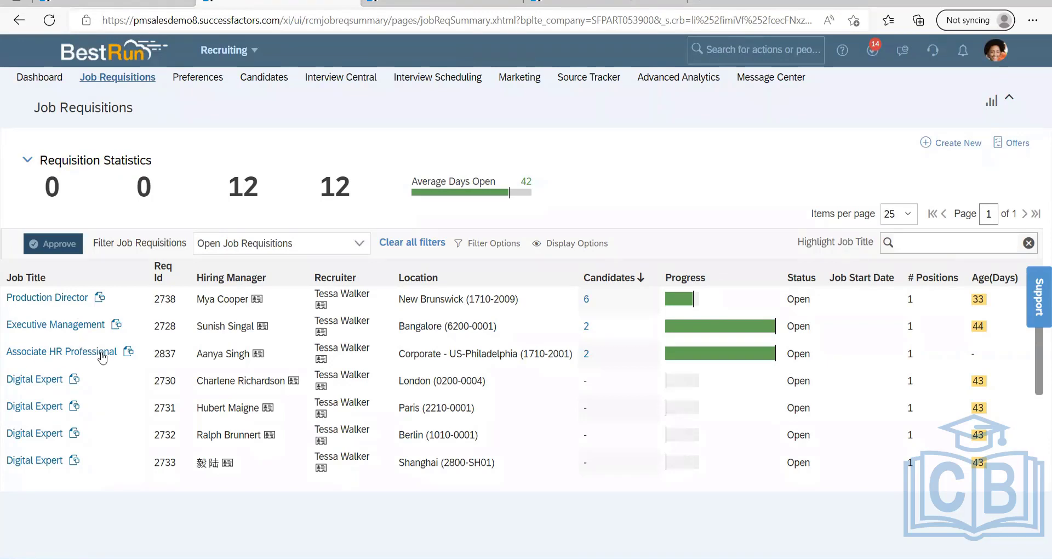
left_click(82, 300)
left_click(82, 375)
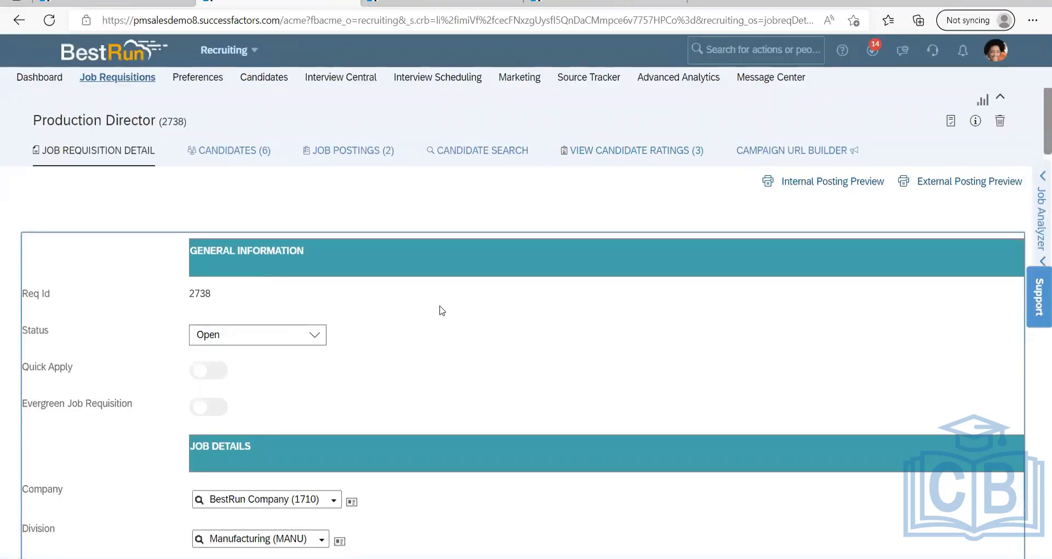
Review the Production Director requisition through its job description, questionnaire and comments, and save the requisition.
scroll(430, 298, "down", 20)
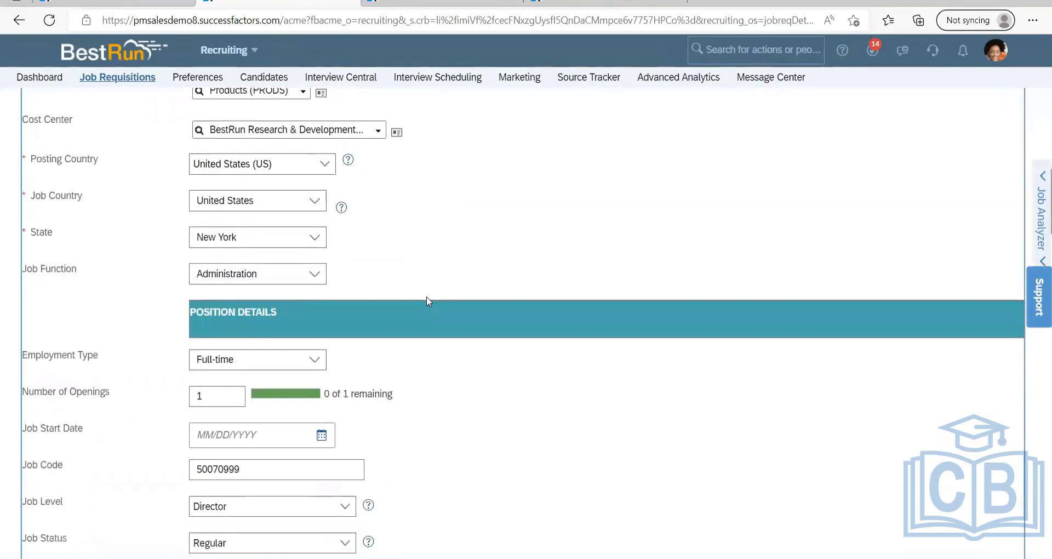
scroll(422, 318, "down", 7)
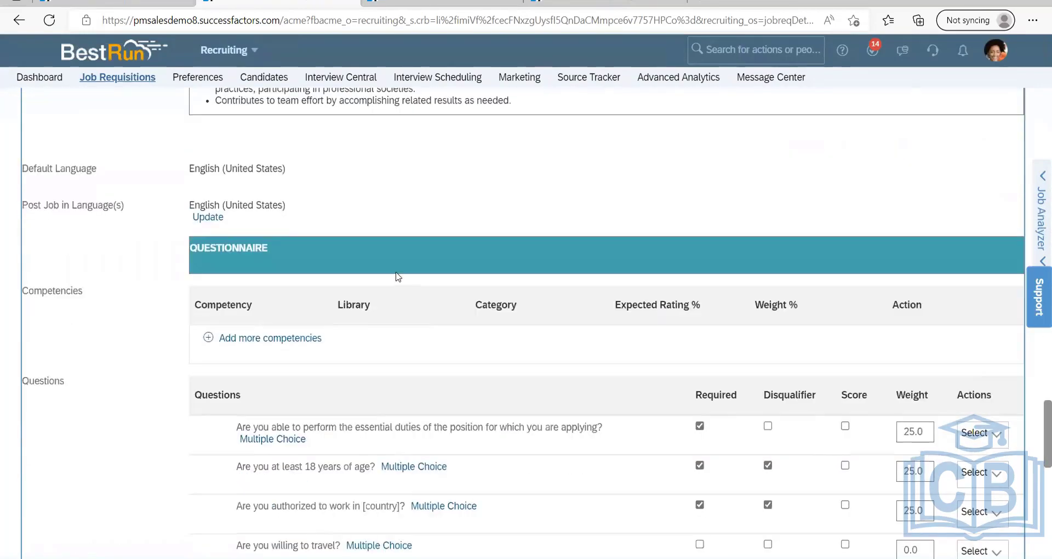
scroll(291, 219, "up", 1)
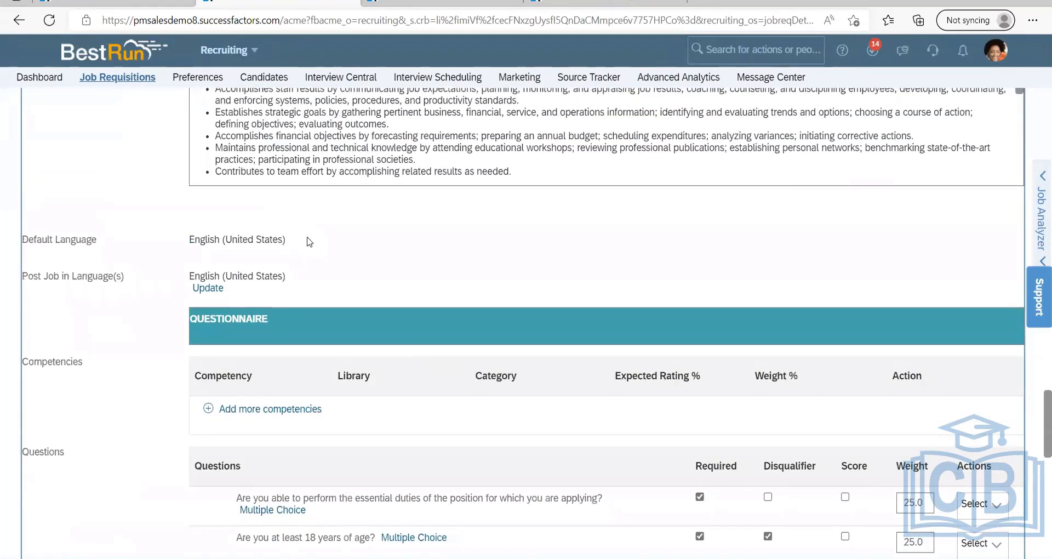
scroll(69, 328, "up", 10)
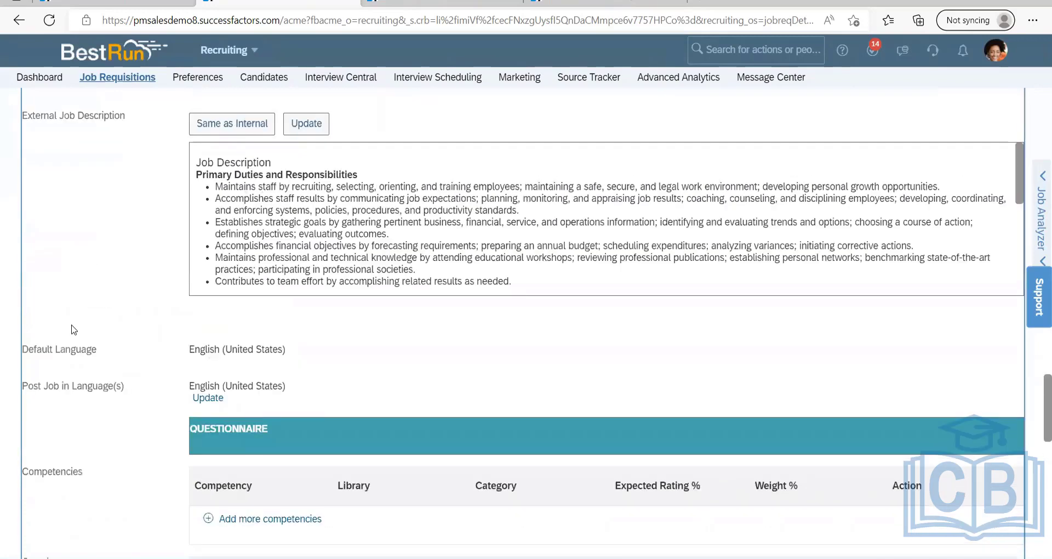
scroll(328, 326, "down", 2)
scroll(251, 323, "down", 15)
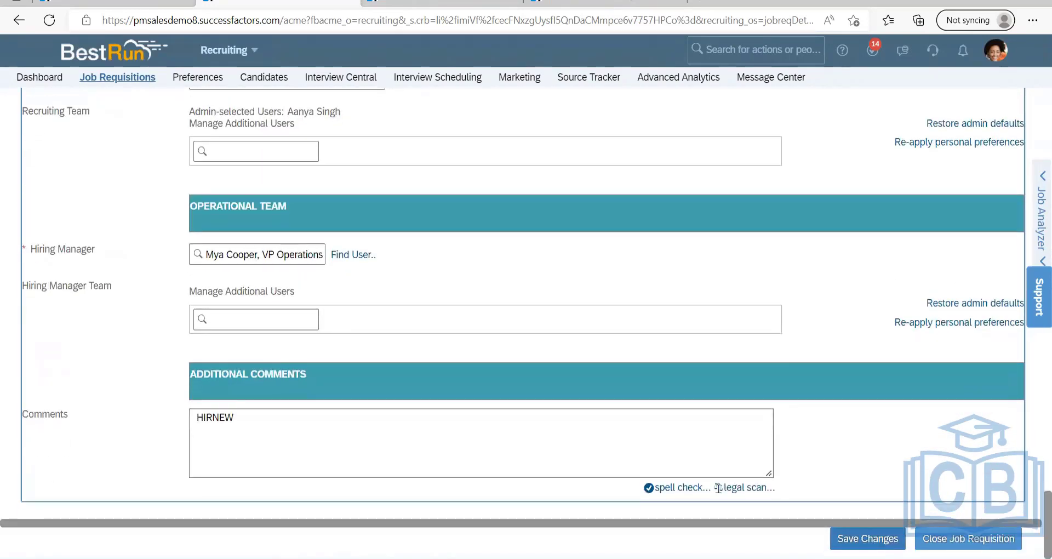
left_click(867, 538)
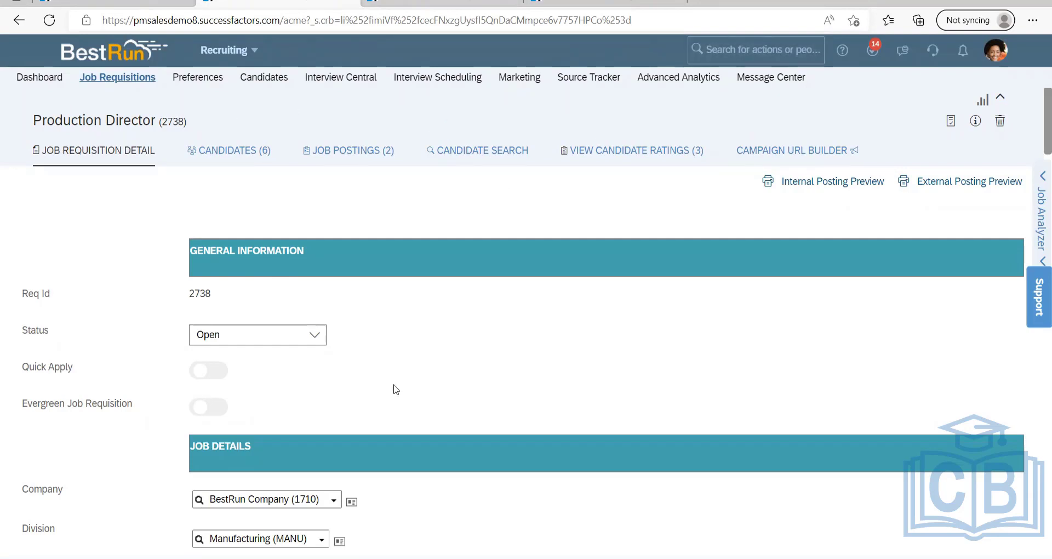
Examine the Job Details and Position Details fields of the Production Director requisition, including the required country and state fields.
scroll(398, 378, "down", 8)
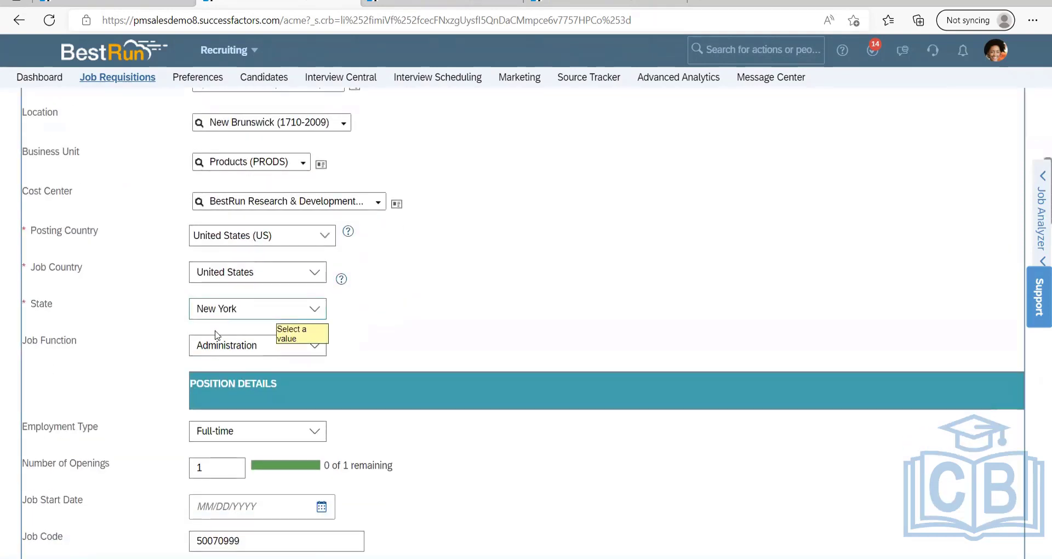
scroll(456, 288, "down", 1)
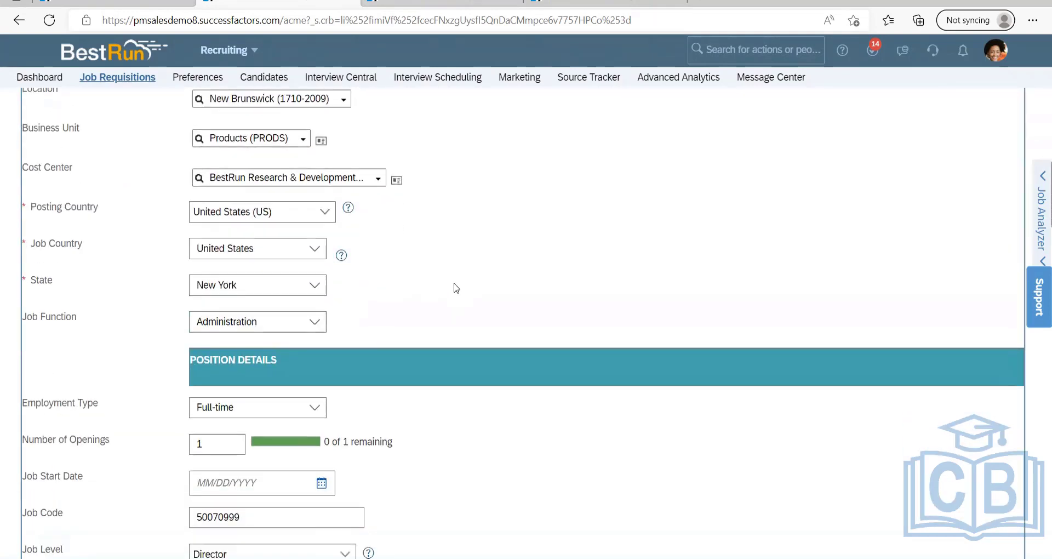
scroll(456, 288, "down", 5)
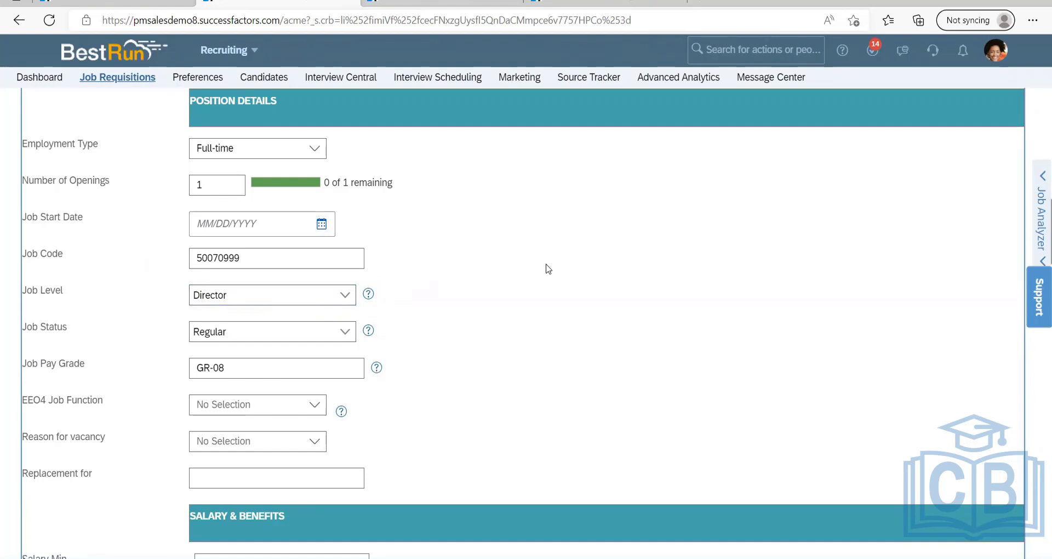
scroll(548, 268, "up", 15)
scroll(340, 427, "down", 4)
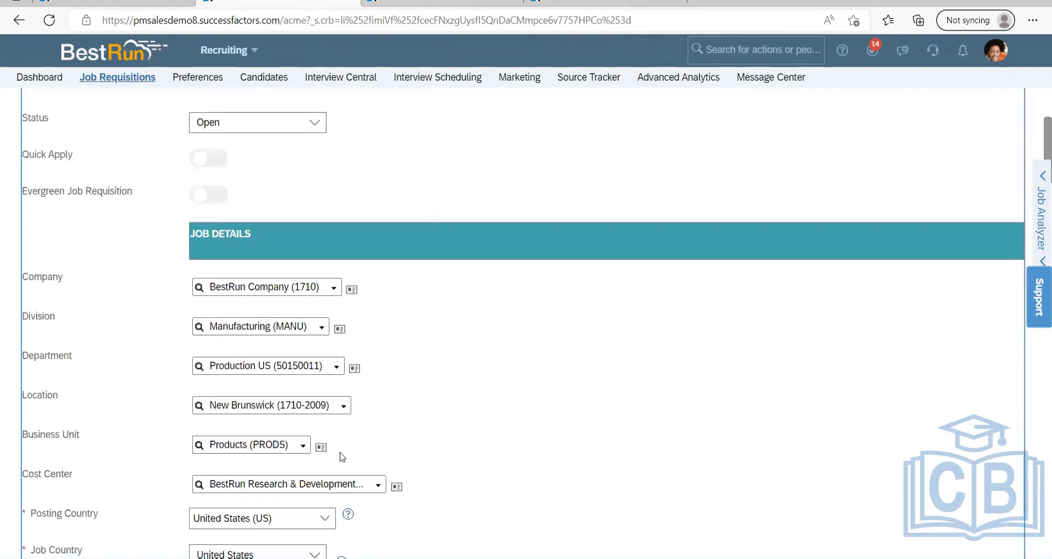
scroll(342, 457, "down", 4)
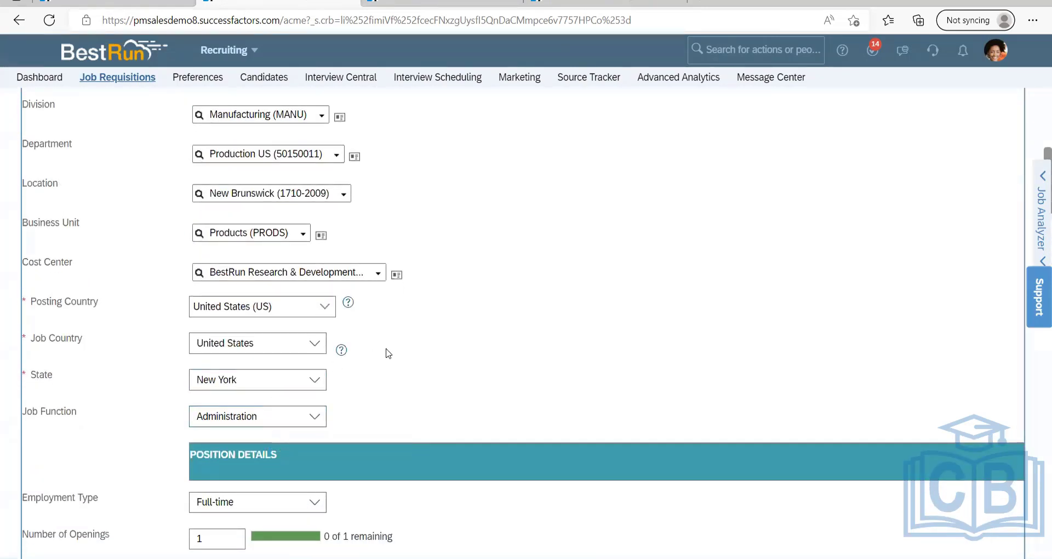
scroll(251, 497, "down", 1)
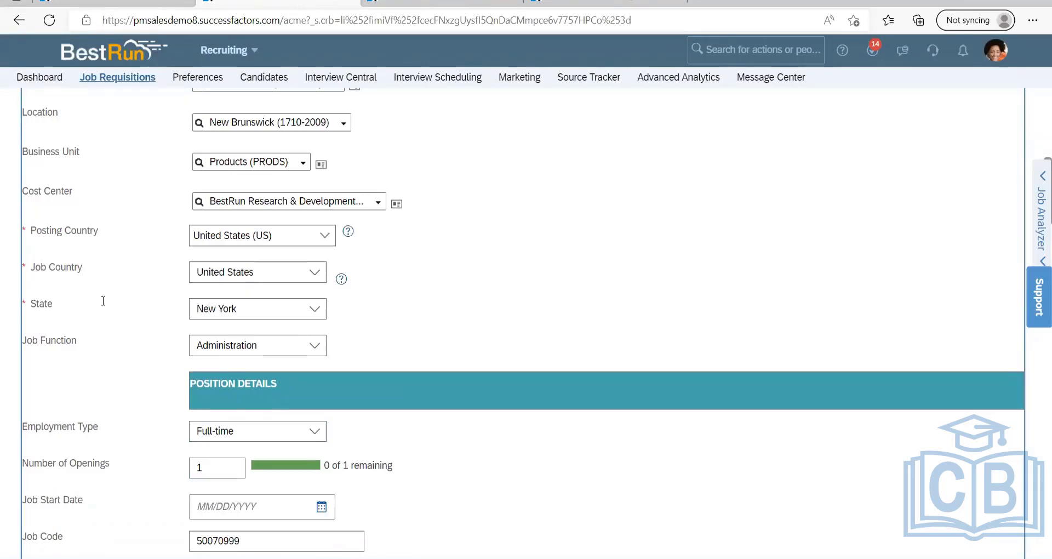
Review the Production Director requisition's sections, from General Information and Job Details through Salary & Benefits and Job Ad to the Questionnaire.
scroll(155, 372, "down", 1)
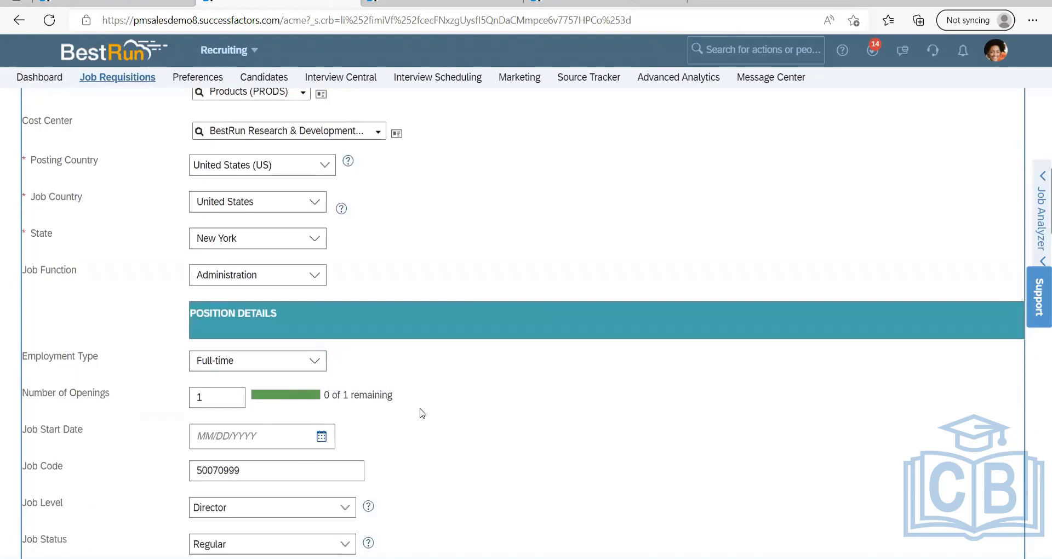
scroll(370, 251, "up", 8)
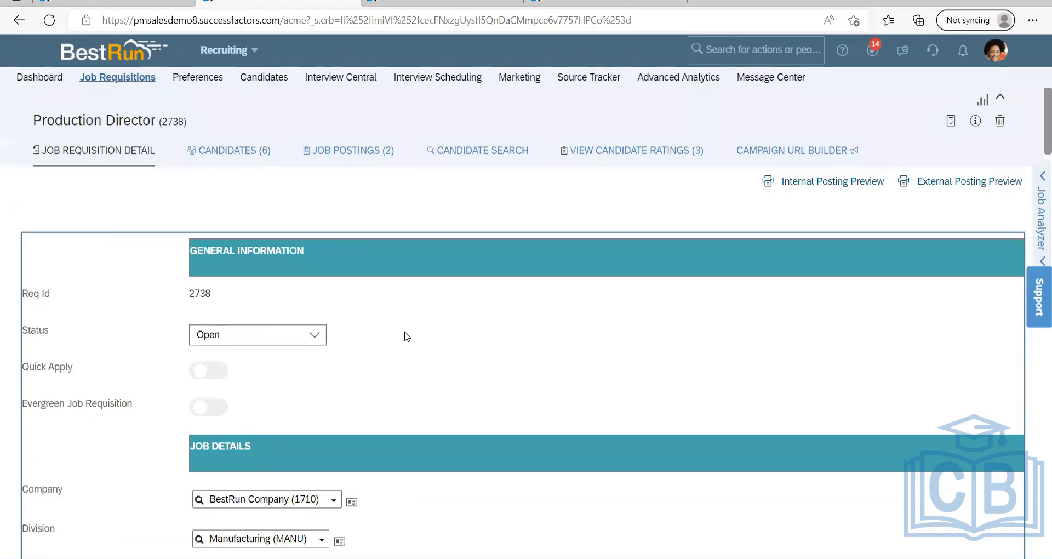
scroll(407, 335, "down", 15)
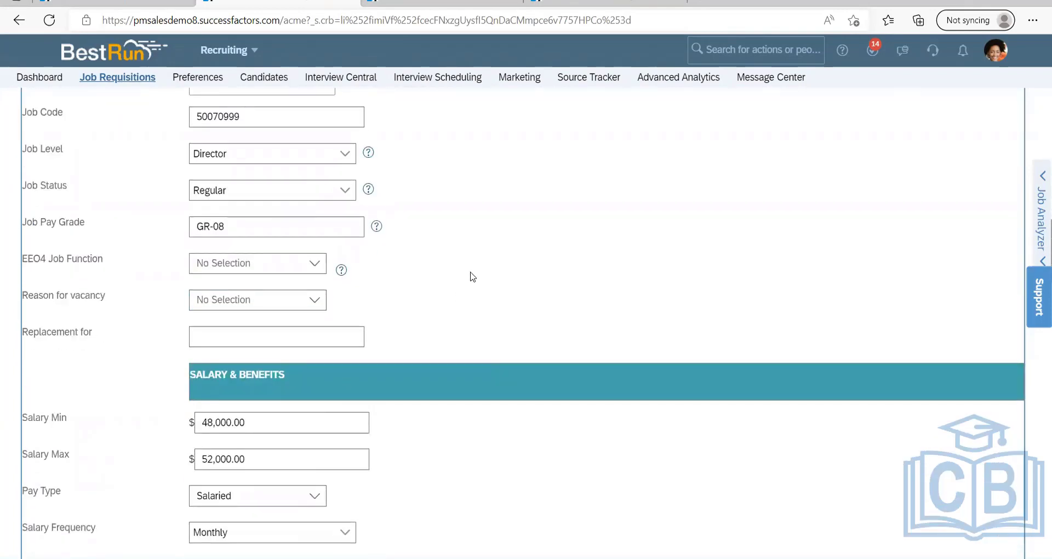
scroll(472, 276, "down", 16)
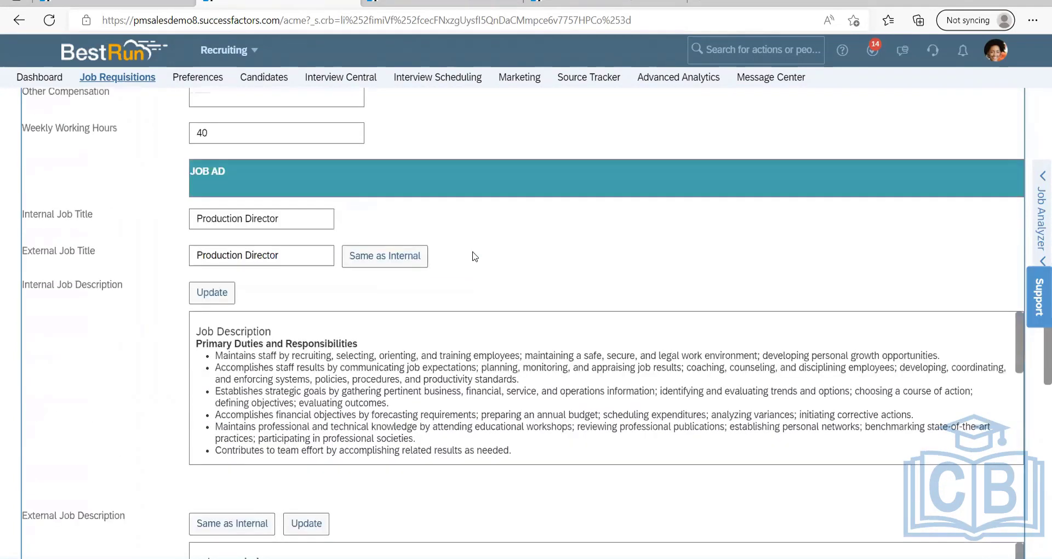
scroll(475, 259, "down", 5)
scroll(477, 261, "up", 15)
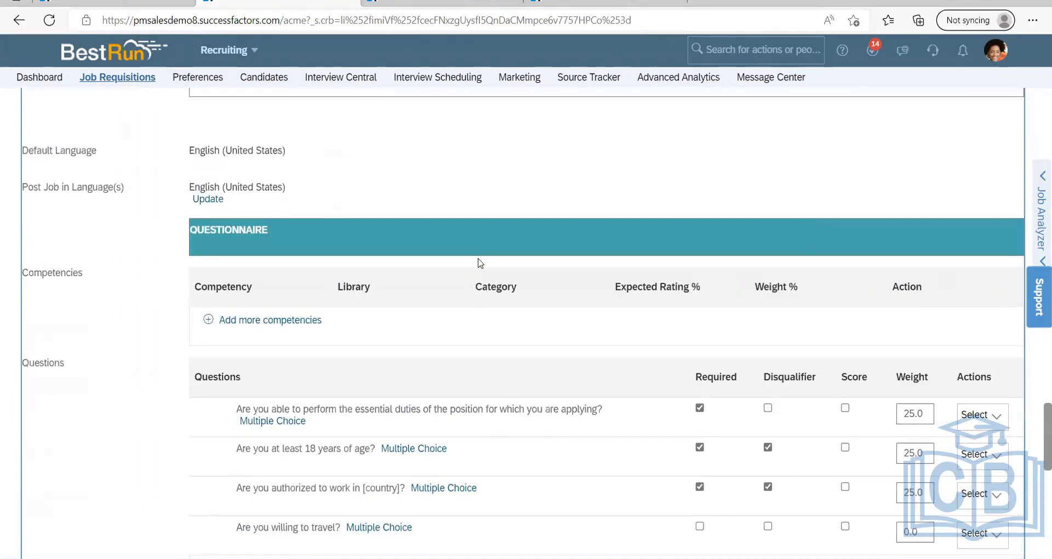
scroll(471, 274, "up", 10)
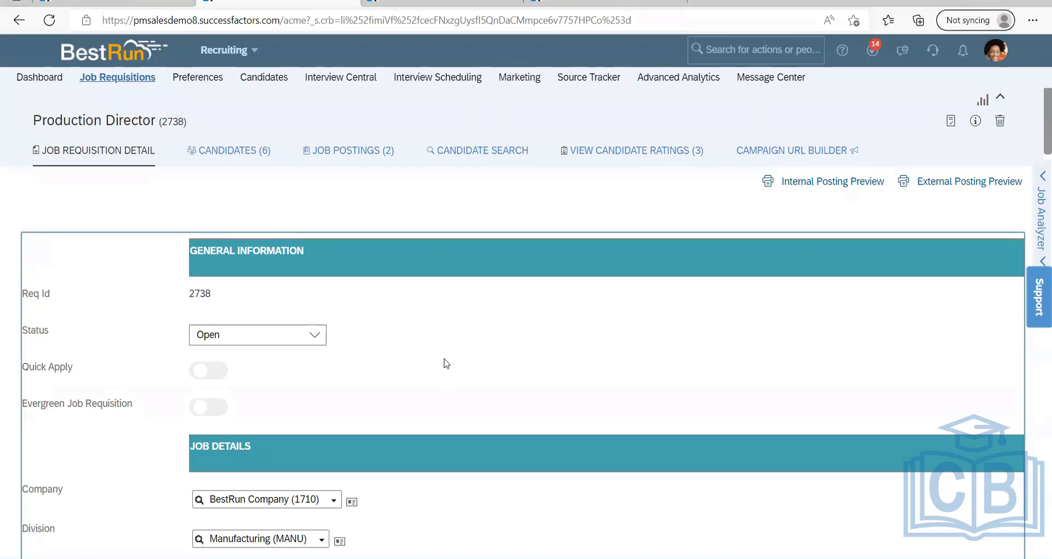
scroll(142, 393, "down", 15)
scroll(153, 380, "down", 10)
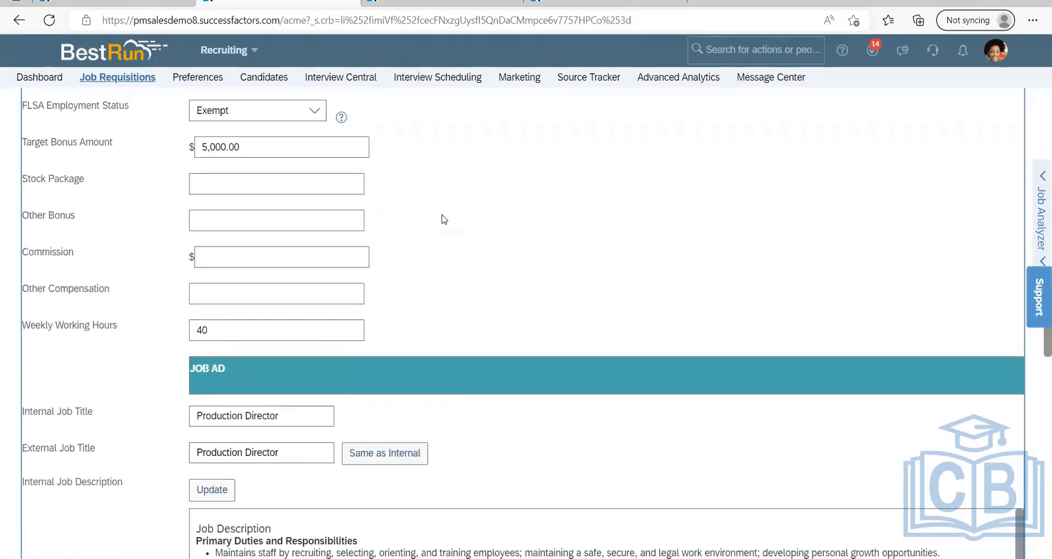
scroll(445, 219, "down", 7)
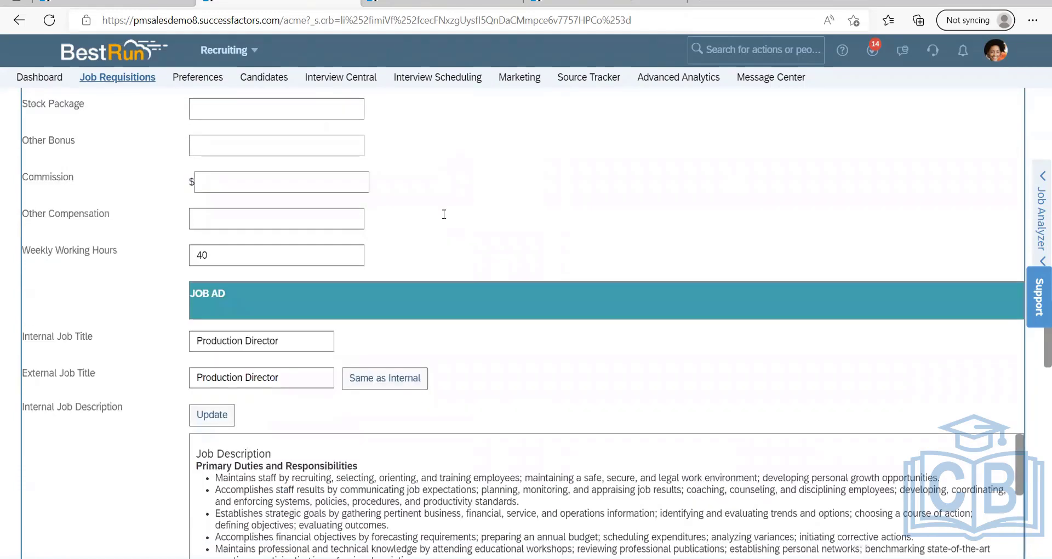
scroll(445, 213, "up", 20)
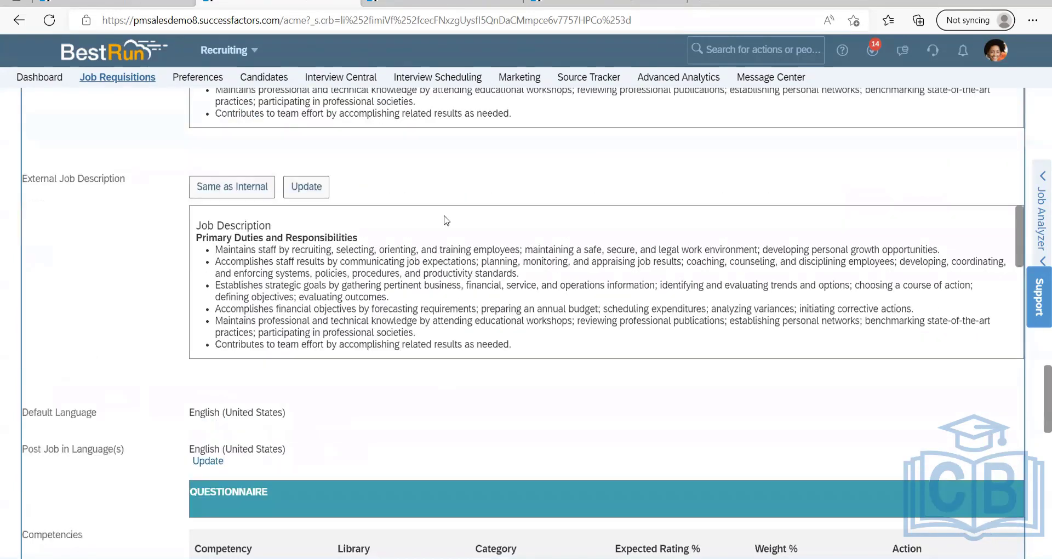
scroll(455, 350, "up", 2)
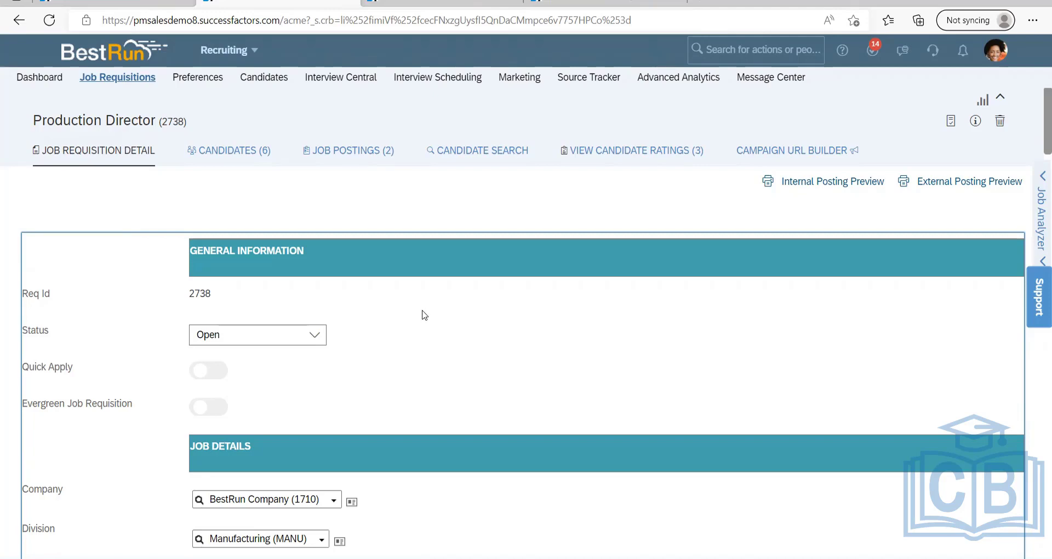
scroll(424, 322, "down", 20)
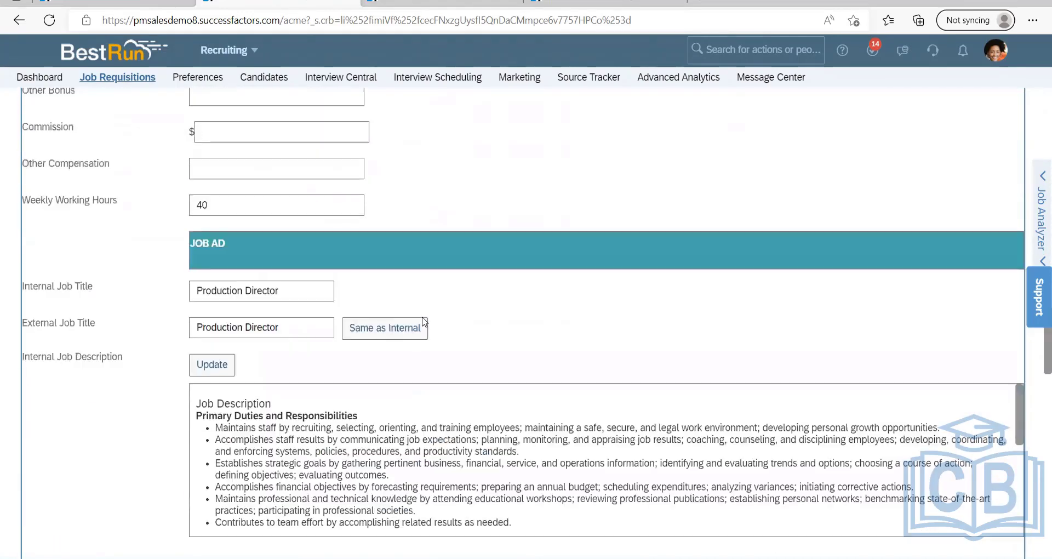
scroll(425, 321, "down", 6)
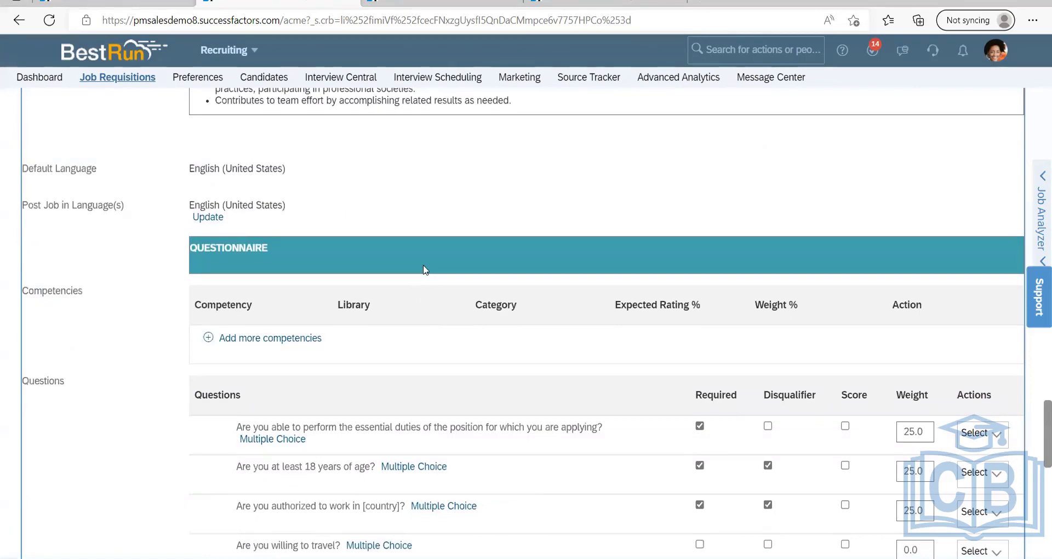
scroll(447, 222, "up", 15)
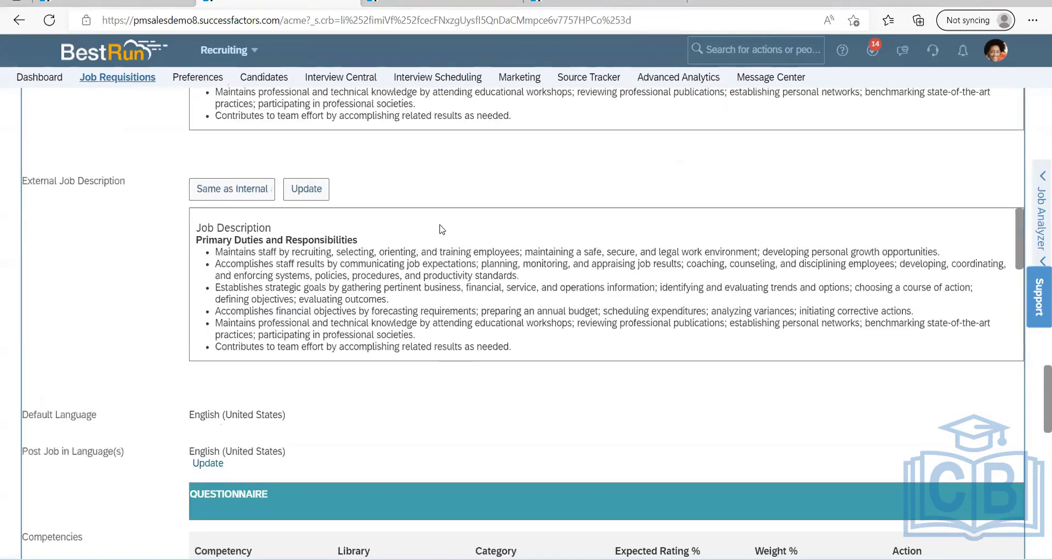
scroll(447, 224, "up", 10)
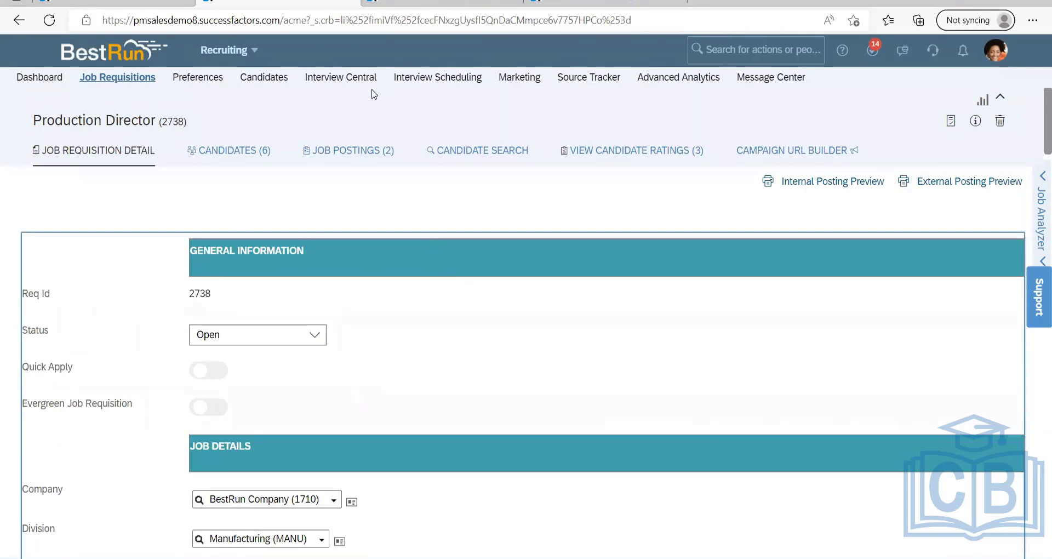
Examine the internal and external job titles and job descriptions in the Job Ad section of the requisition.
scroll(383, 305, "down", 10)
scroll(362, 387, "down", 12)
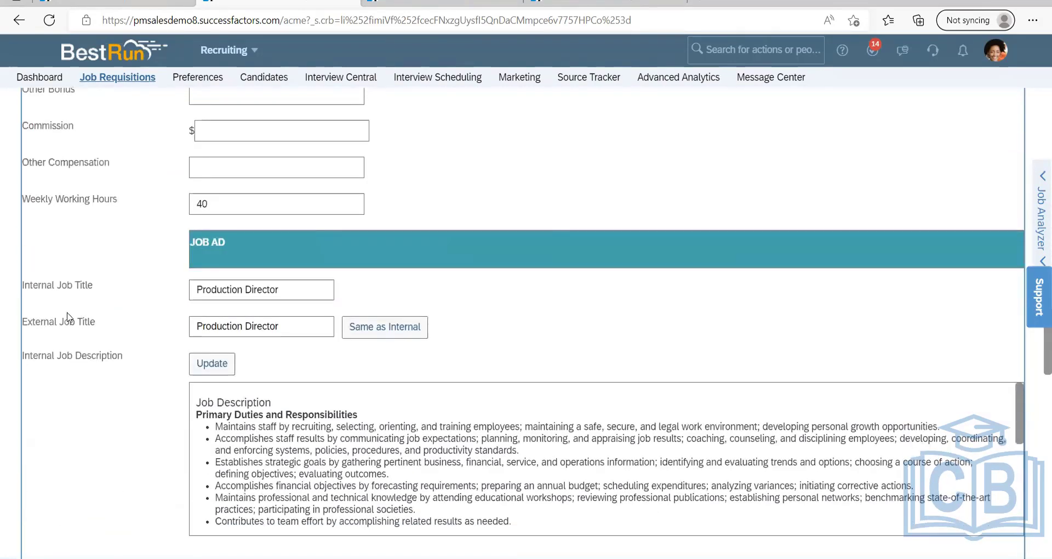
scroll(78, 320, "up", 6)
scroll(136, 309, "down", 12)
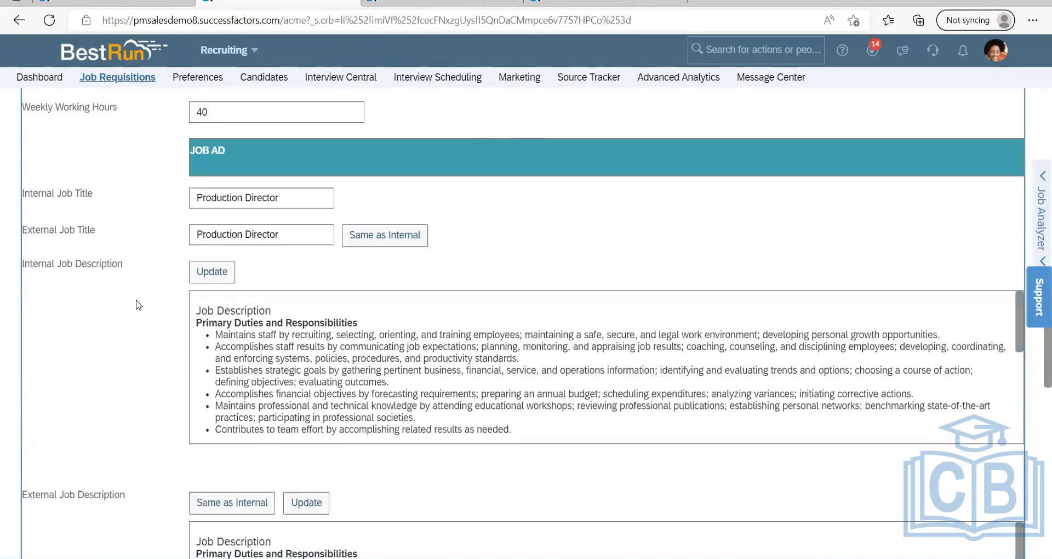
scroll(139, 305, "up", 6)
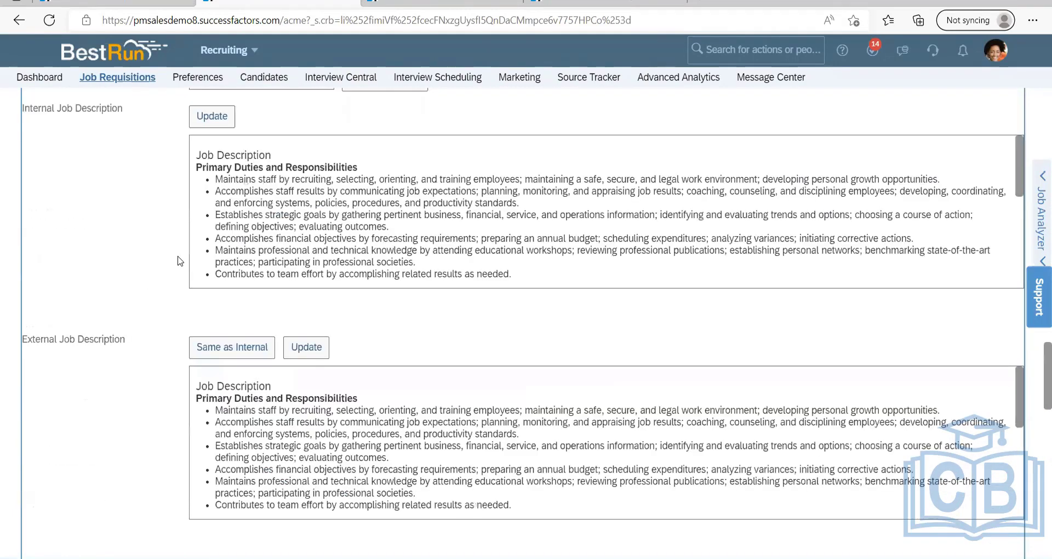
scroll(80, 236, "up", 2)
scroll(89, 288, "down", 2)
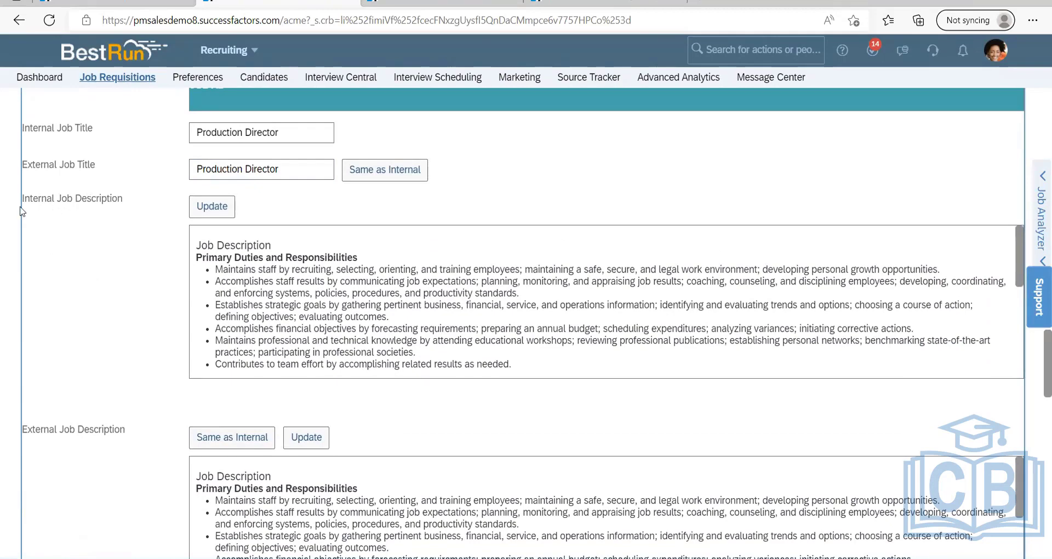
scroll(119, 530, "down", 1)
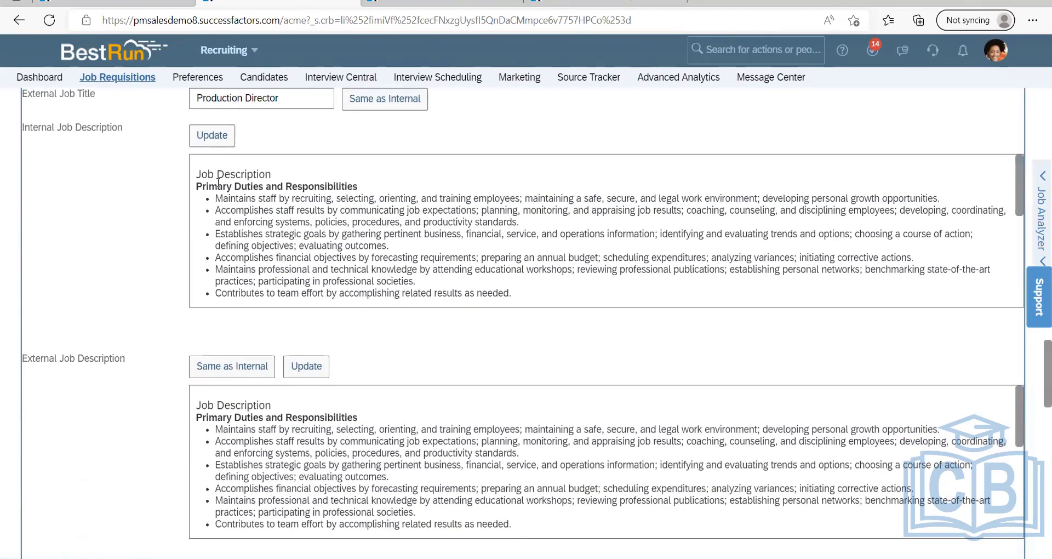
Expand the options for adding competencies in the Questionnaire section and check the SFPART053900 library, leaving it collapsed.
scroll(121, 395, "down", 6)
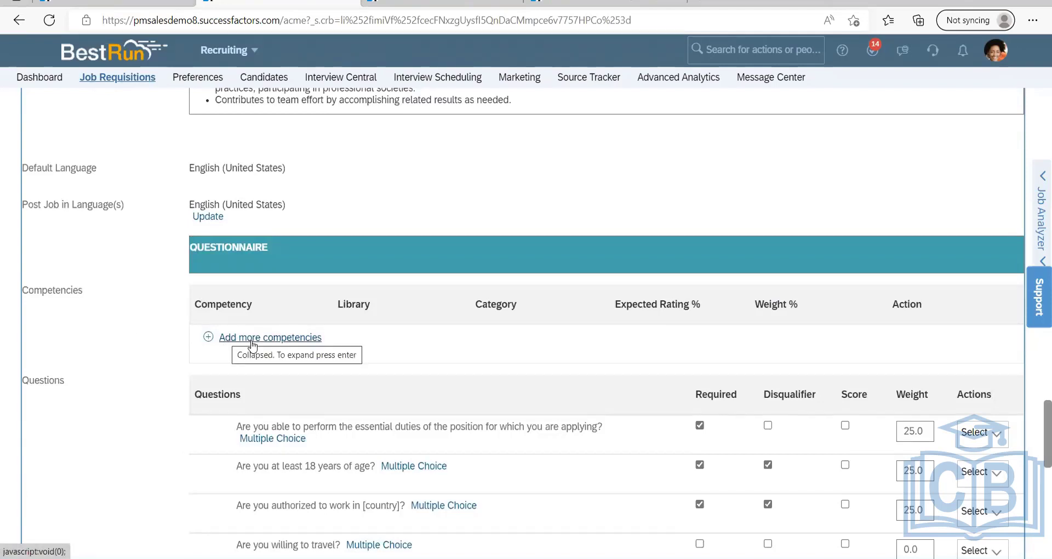
left_click(208, 337)
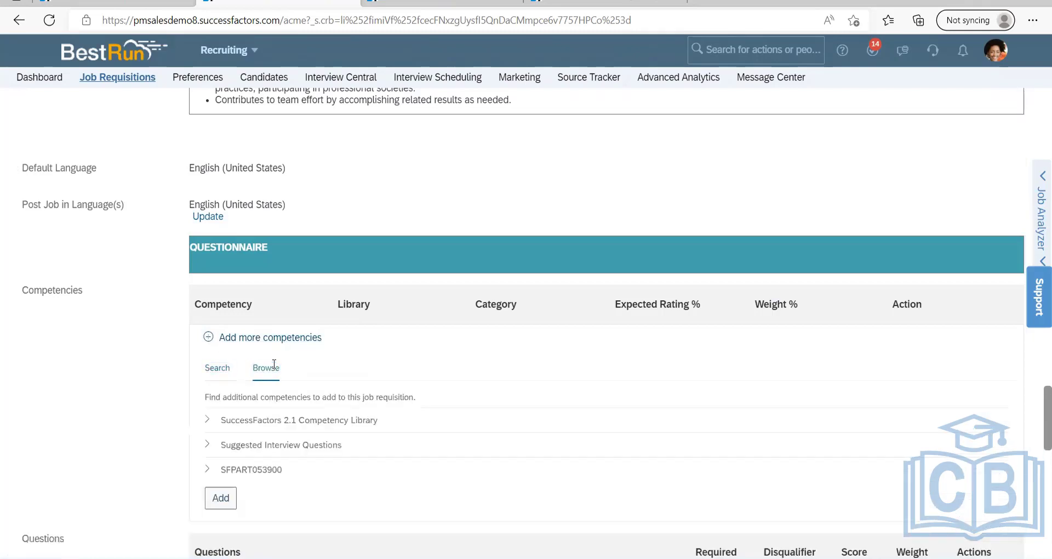
scroll(274, 364, "down", 1)
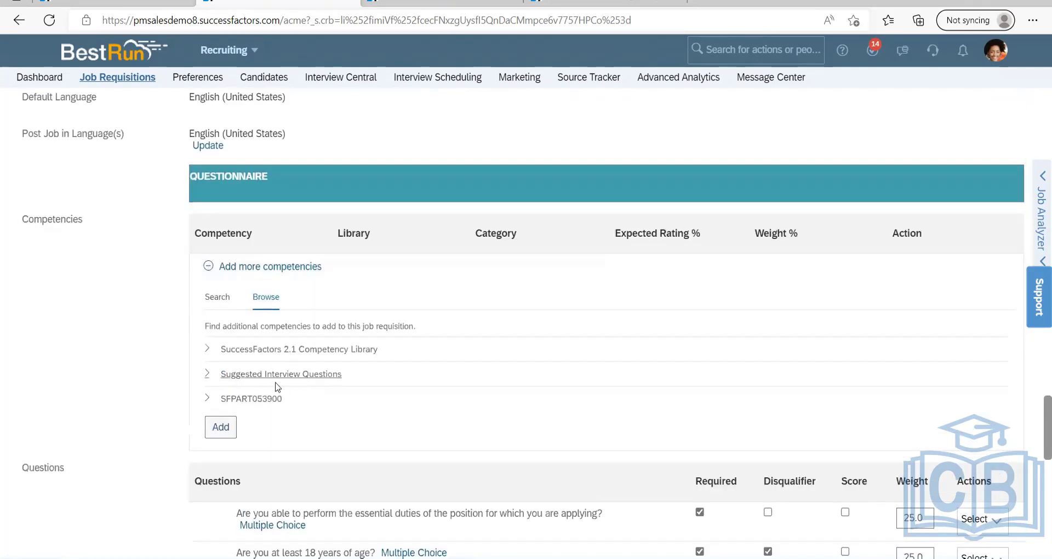
left_click(212, 399)
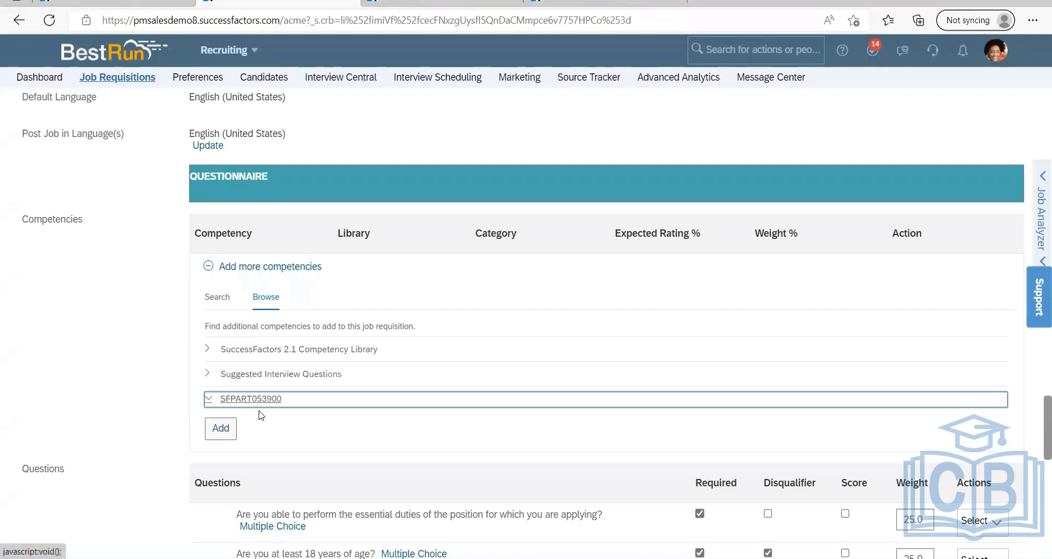
left_click(216, 403)
scroll(354, 372, "up", 2)
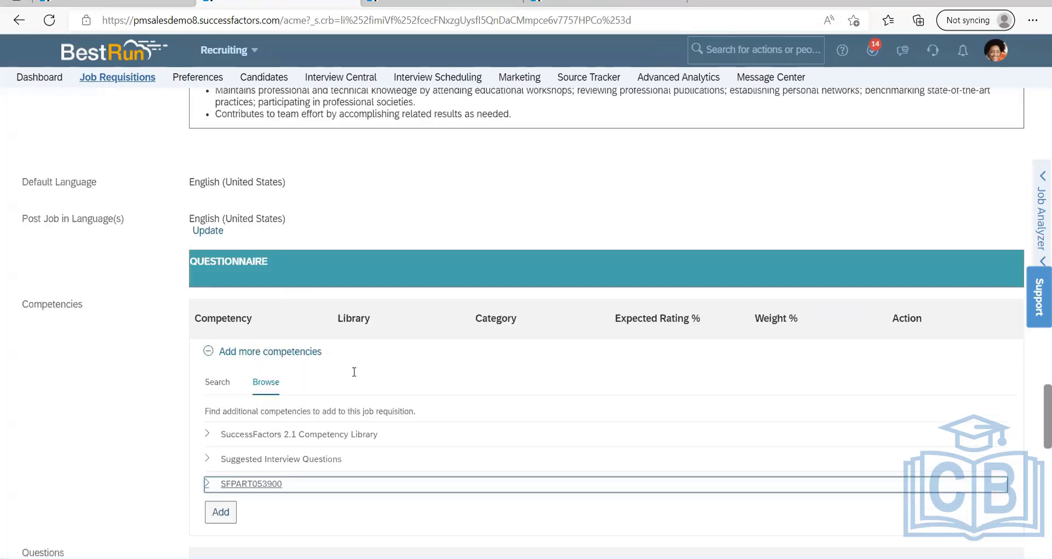
Review the requisition's job descriptions, available competency libraries and the applicant questions with their Required, Disqualifier, Score and Weight settings.
scroll(354, 372, "up", 15)
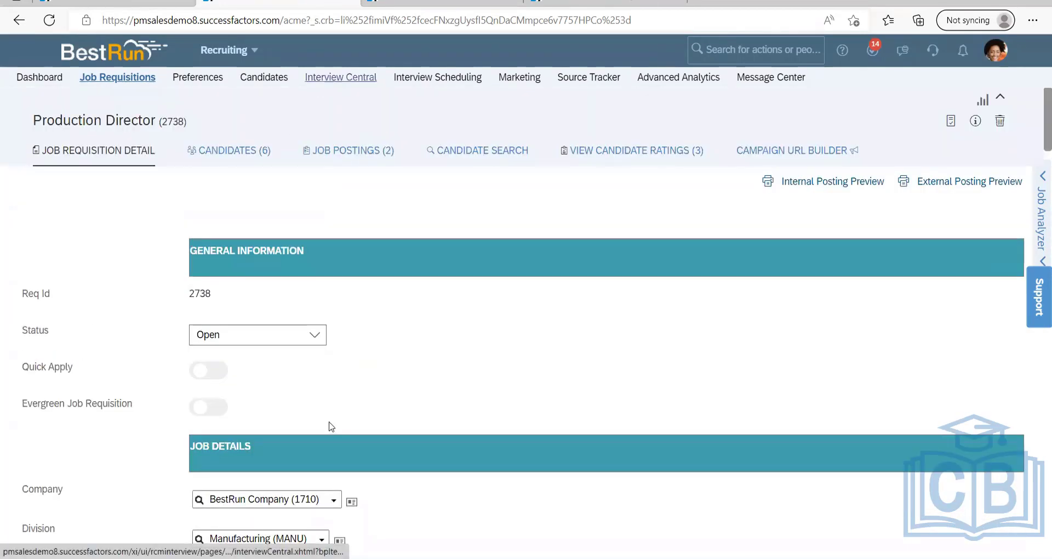
scroll(330, 426, "down", 15)
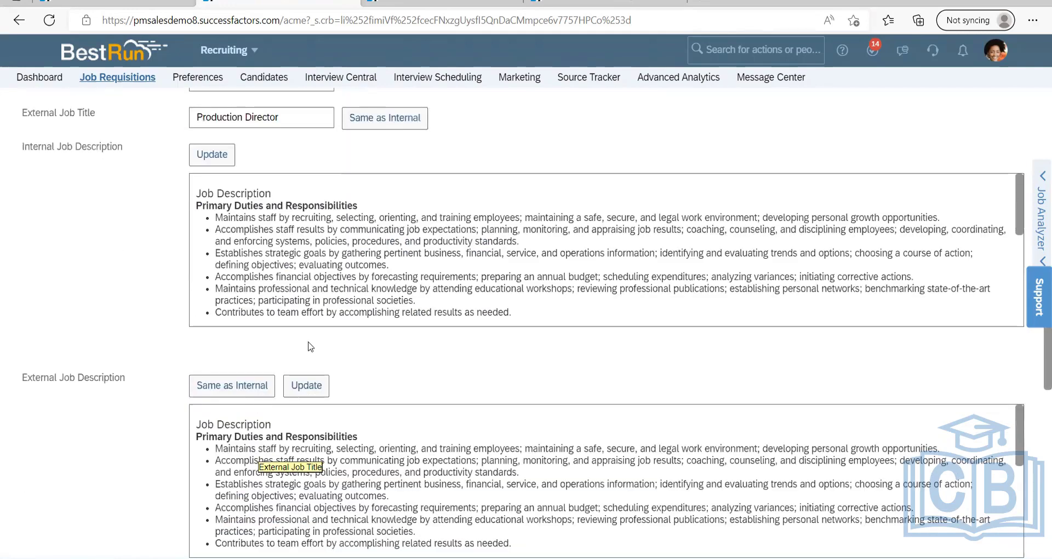
scroll(310, 346, "down", 10)
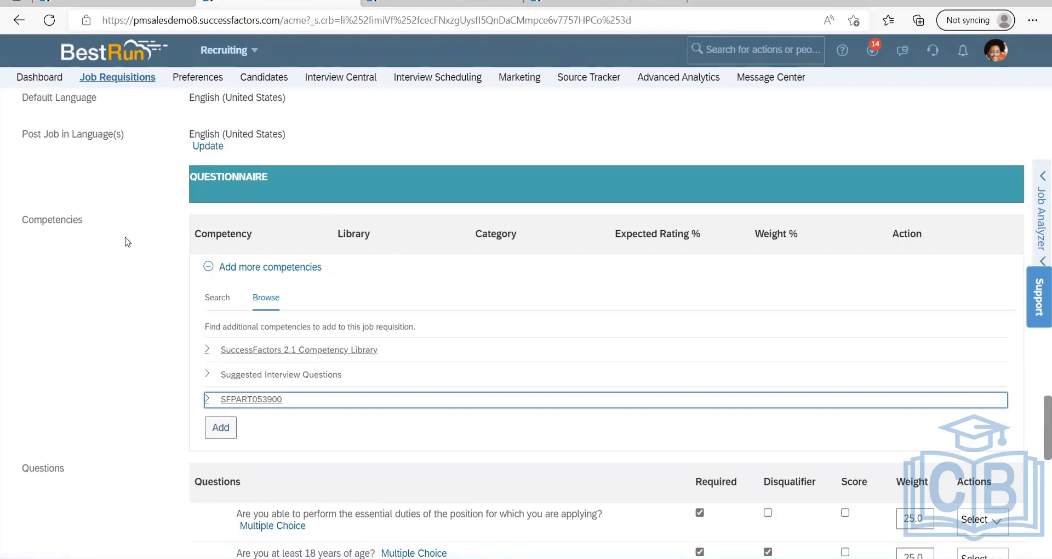
scroll(145, 379, "down", 2)
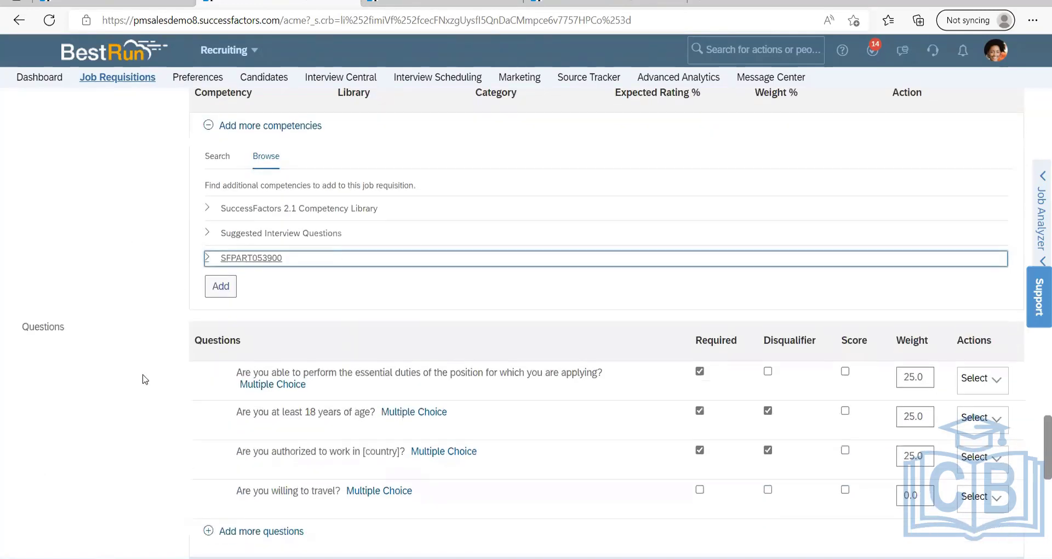
double_click(74, 337)
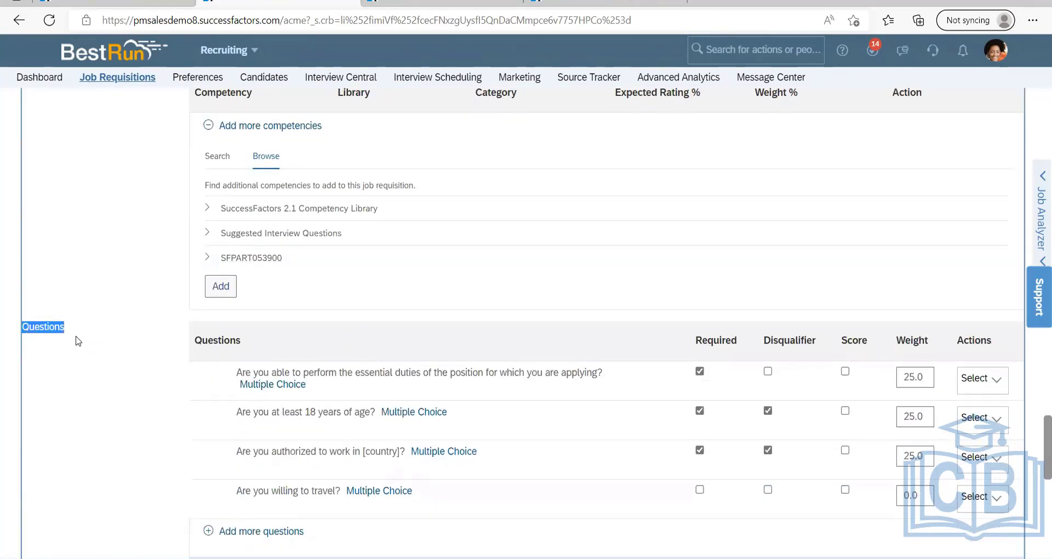
scroll(234, 365, "down", 1)
scroll(233, 364, "down", 2)
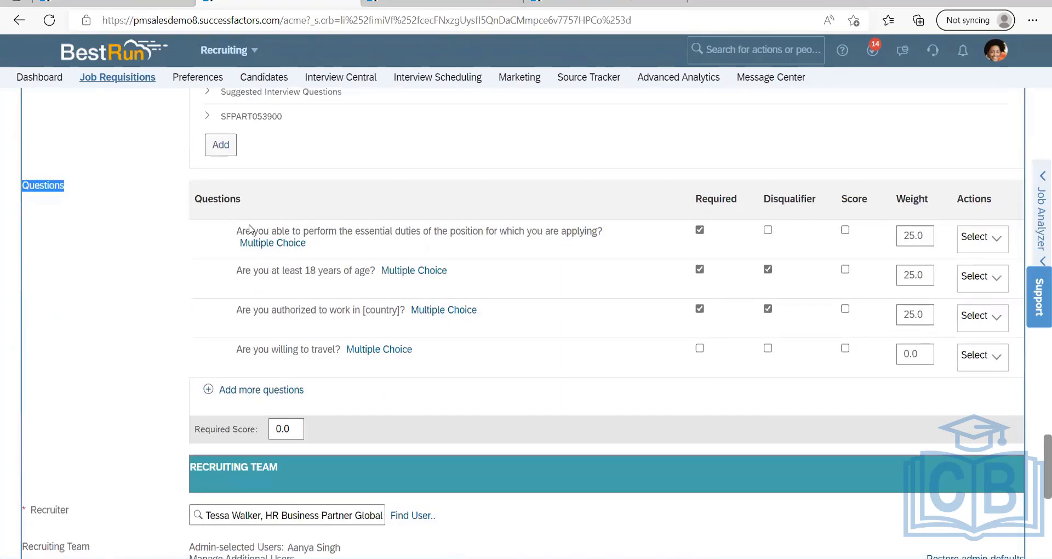
scroll(266, 235, "up", 4)
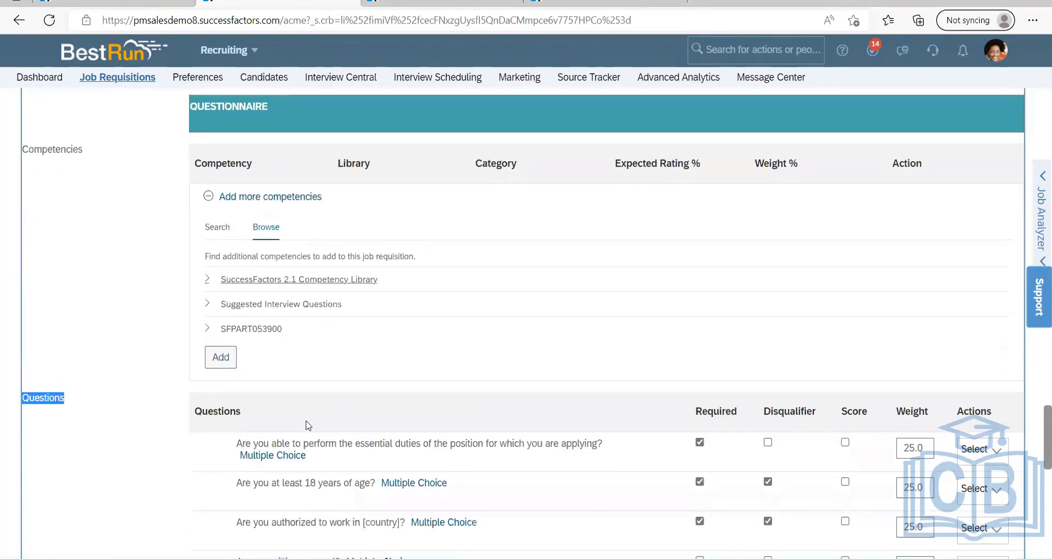
scroll(306, 426, "down", 4)
Expand the options for adding questions, view the browse and create forms, and return to the existing questions list.
left_click(236, 390)
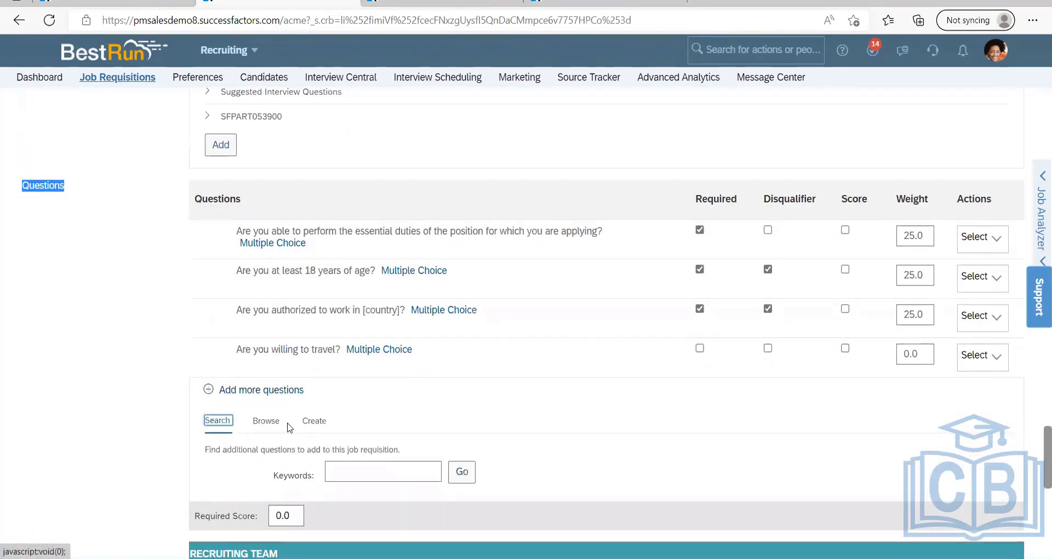
left_click(266, 421)
scroll(286, 445, "down", 4)
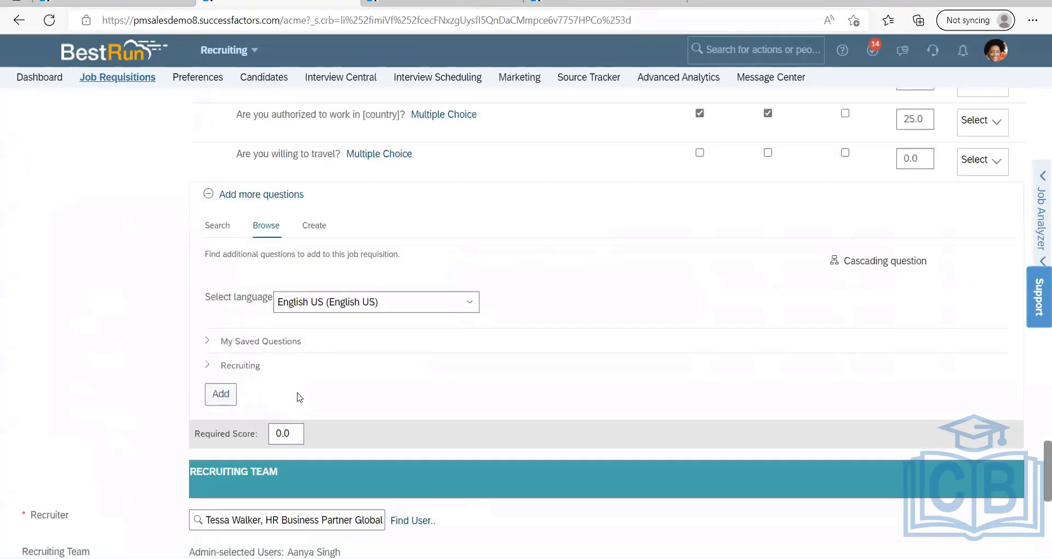
left_click(314, 210)
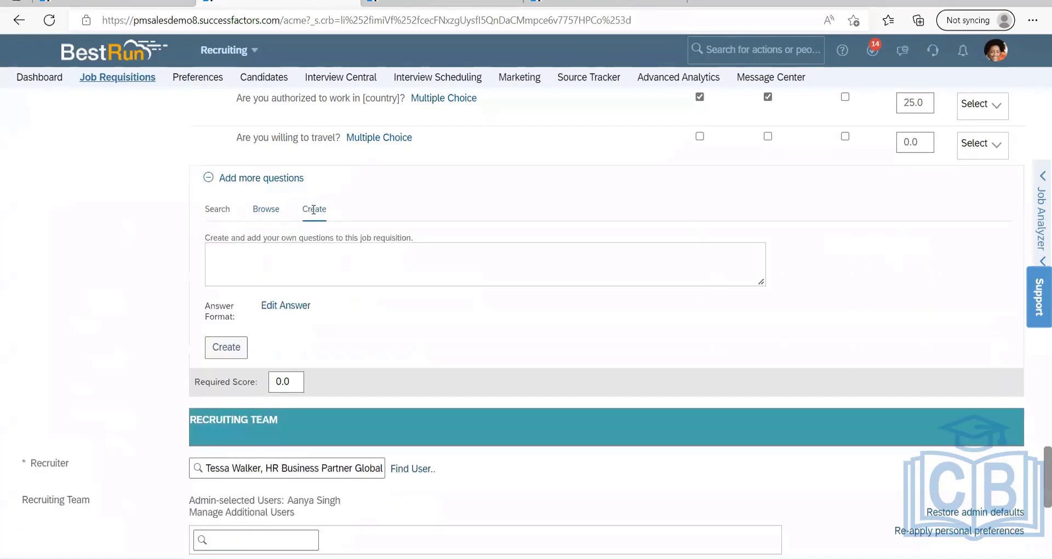
scroll(326, 296, "up", 4)
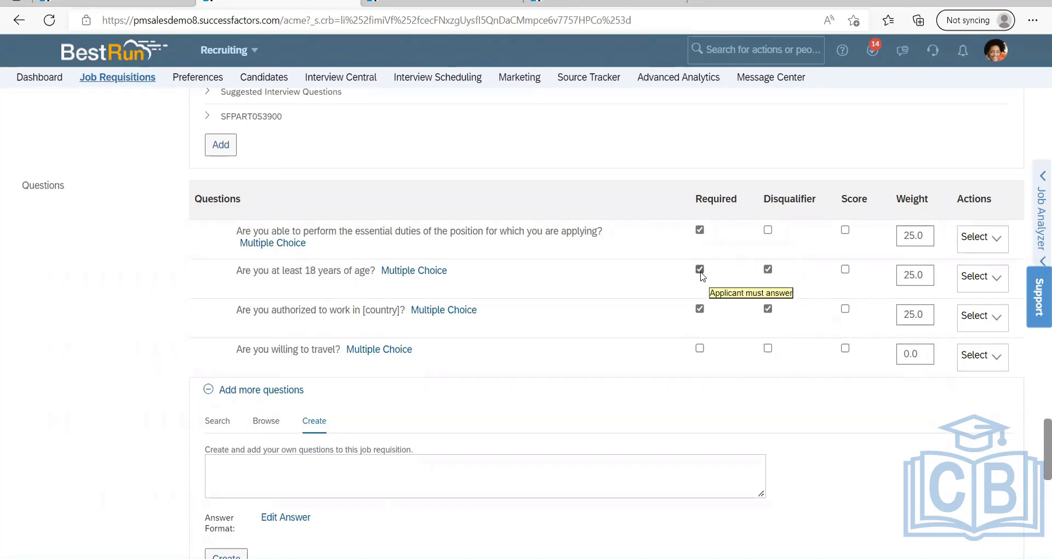
Open the answer settings of the question "Are you at least 18 years of age?".
left_click(393, 277)
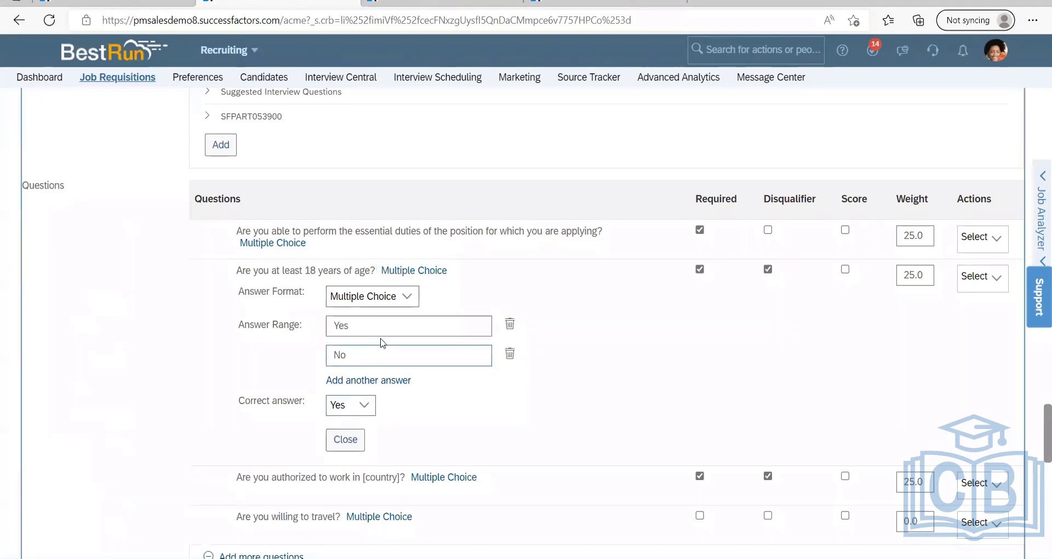
scroll(669, 335, "up", 4)
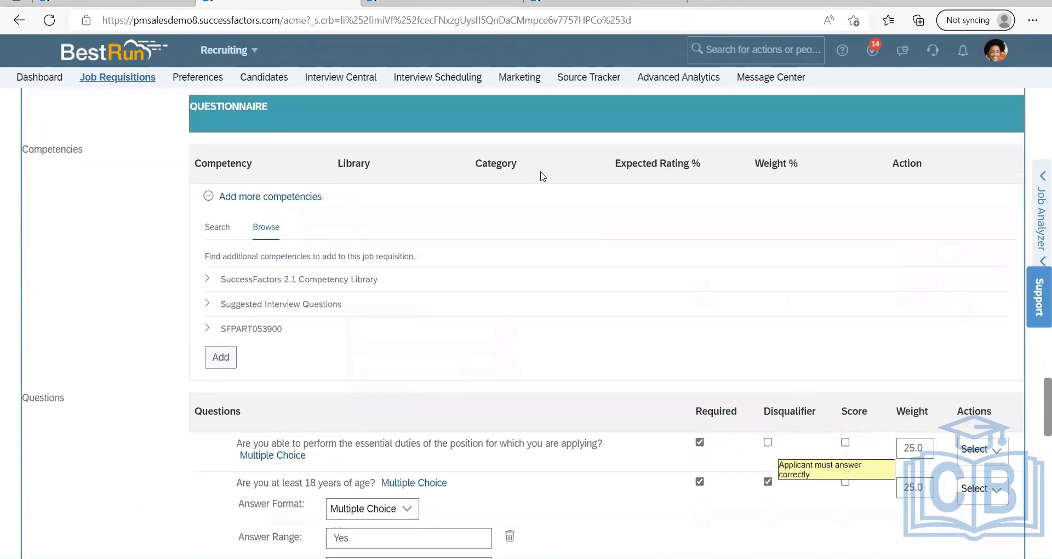
Switch to the Associate HR Professional requisition and examine its candidate pipeline through the disqualification and closing statuses.
left_click(394, 4)
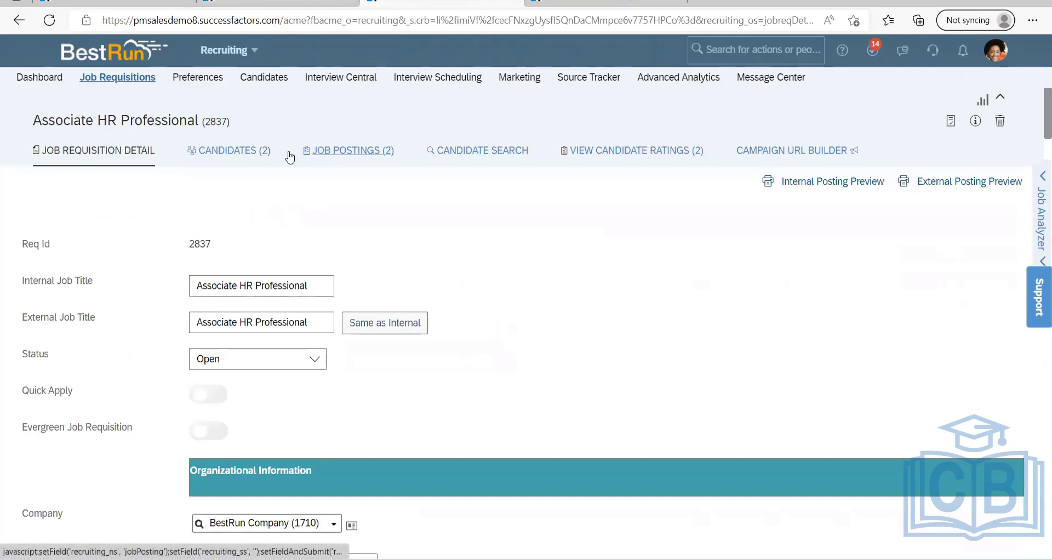
left_click(235, 150)
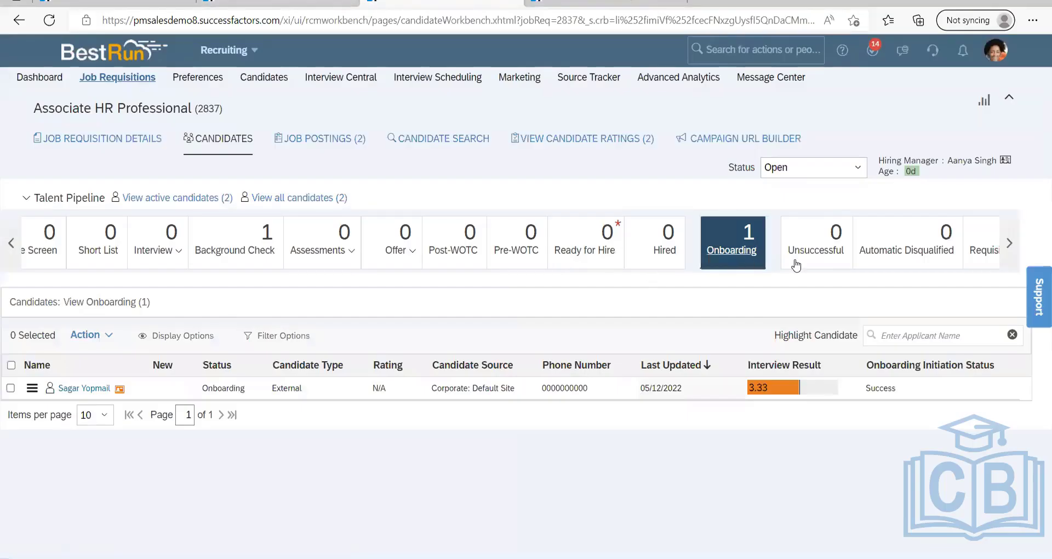
left_click(1009, 243)
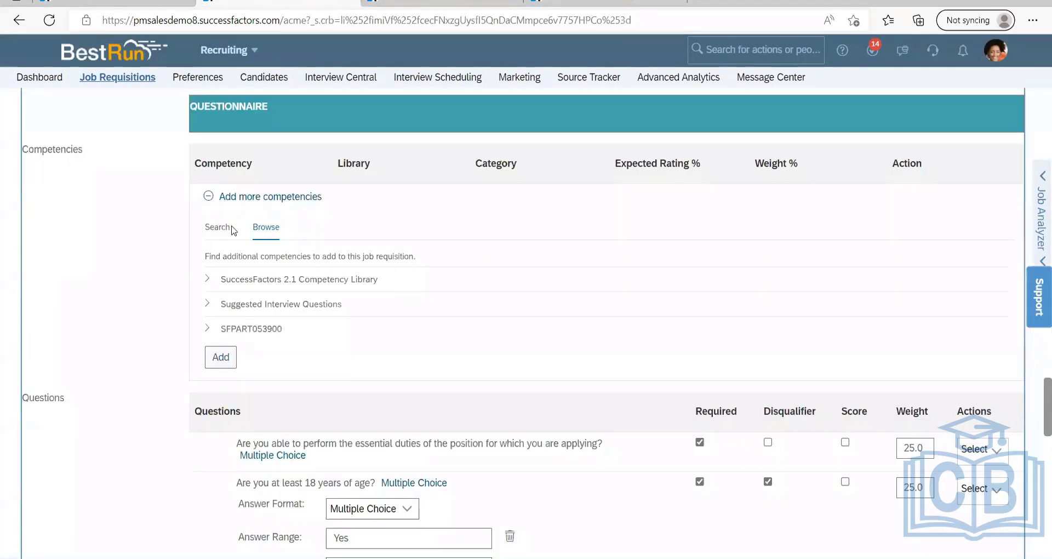
Return to the Production Director requisition, check the correct-answer choices for the minimum-age question and close its answer settings.
scroll(100, 206, "up", 1)
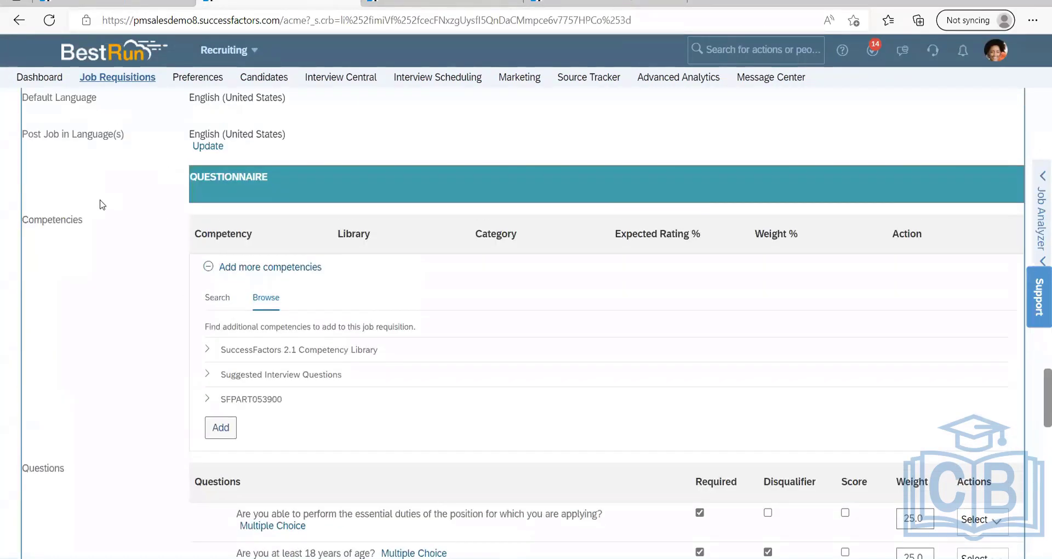
scroll(199, 398, "down", 4)
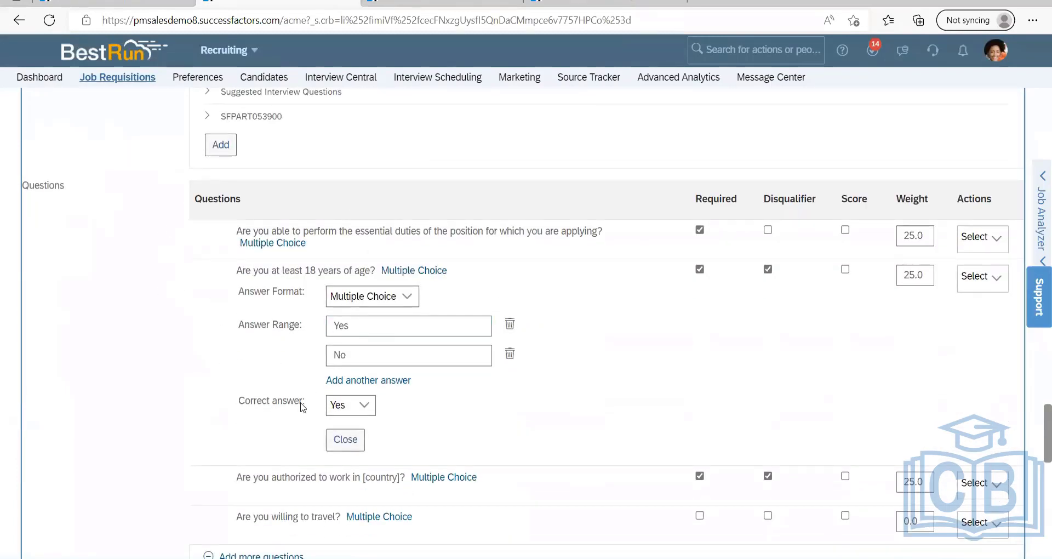
left_click(368, 409)
left_click(305, 254)
scroll(326, 419, "down", 1)
left_click(345, 369)
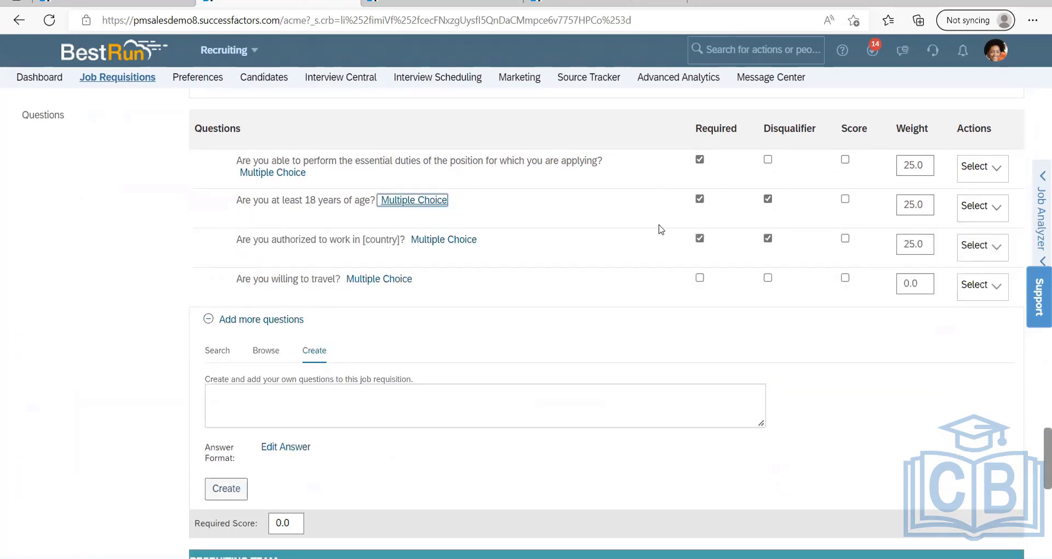
Clear the Disqualifier setting for the minimum-age and work-authorization questions.
left_click(768, 199)
left_click(768, 237)
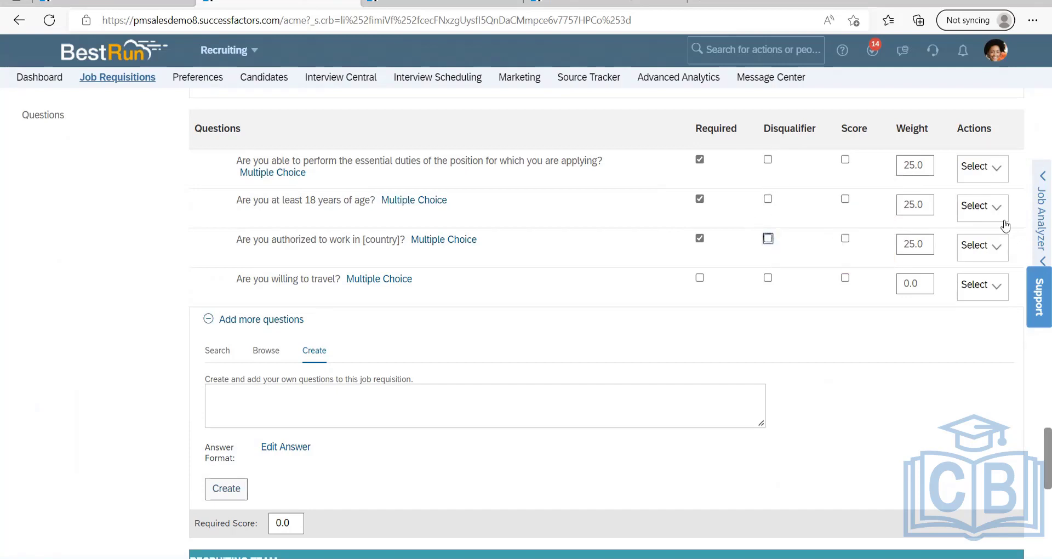
Review the Production Director requisition's recruiting and operational teams, comments, job ad, descriptions and questionnaire.
scroll(106, 326, "down", 10)
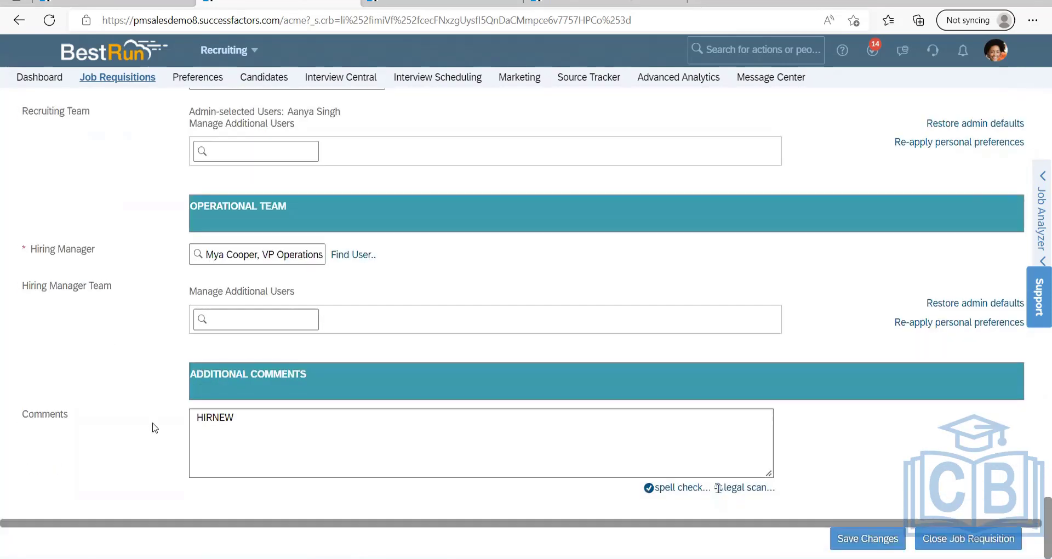
scroll(128, 370, "up", 1)
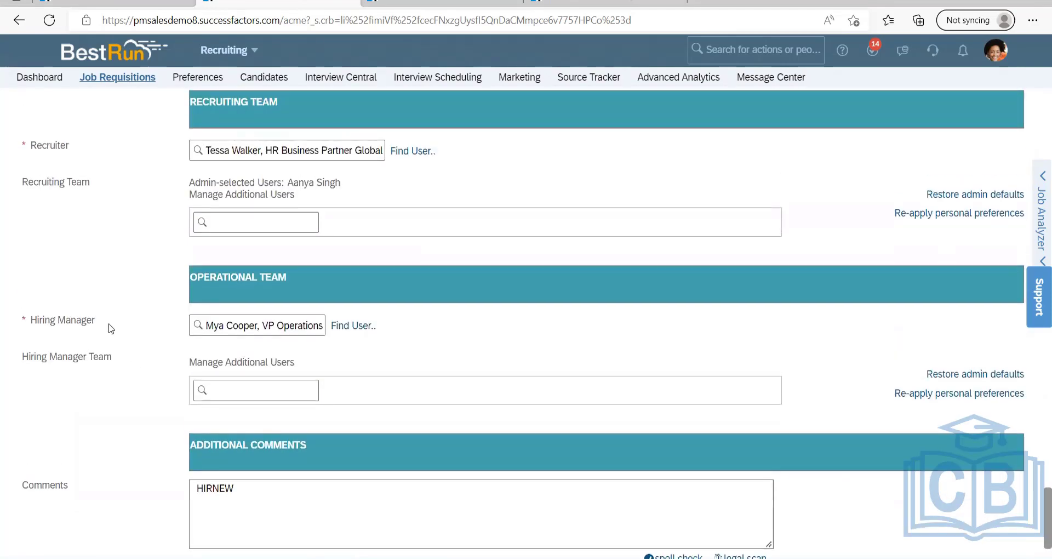
scroll(111, 328, "up", 15)
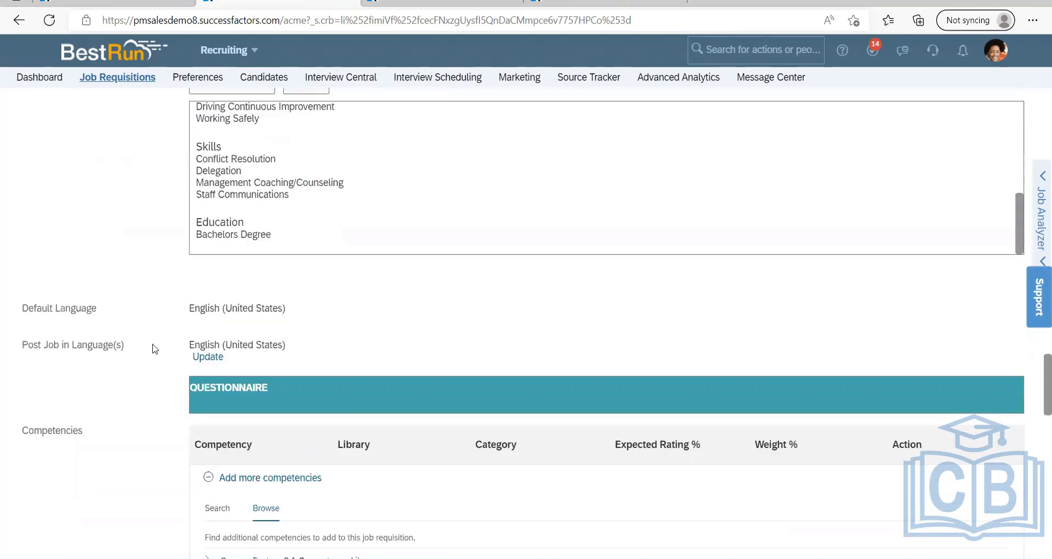
scroll(153, 349, "up", 6)
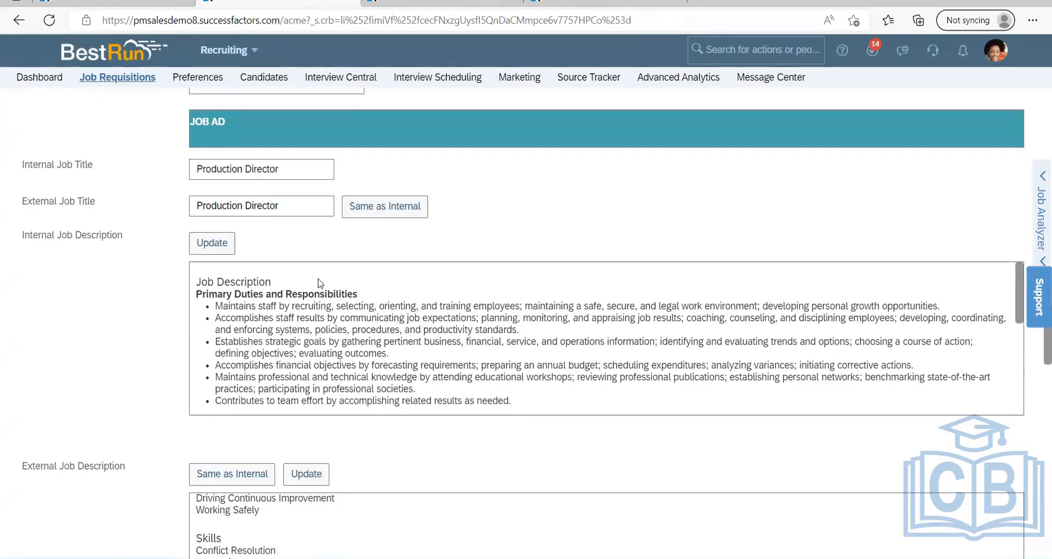
scroll(222, 268, "up", 2)
scroll(94, 268, "down", 4)
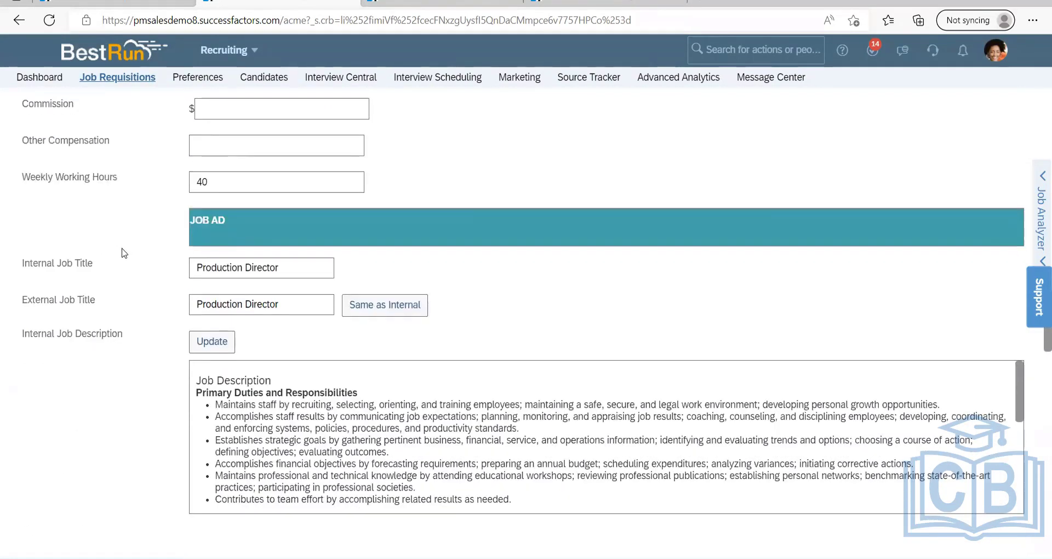
scroll(140, 267, "down", 15)
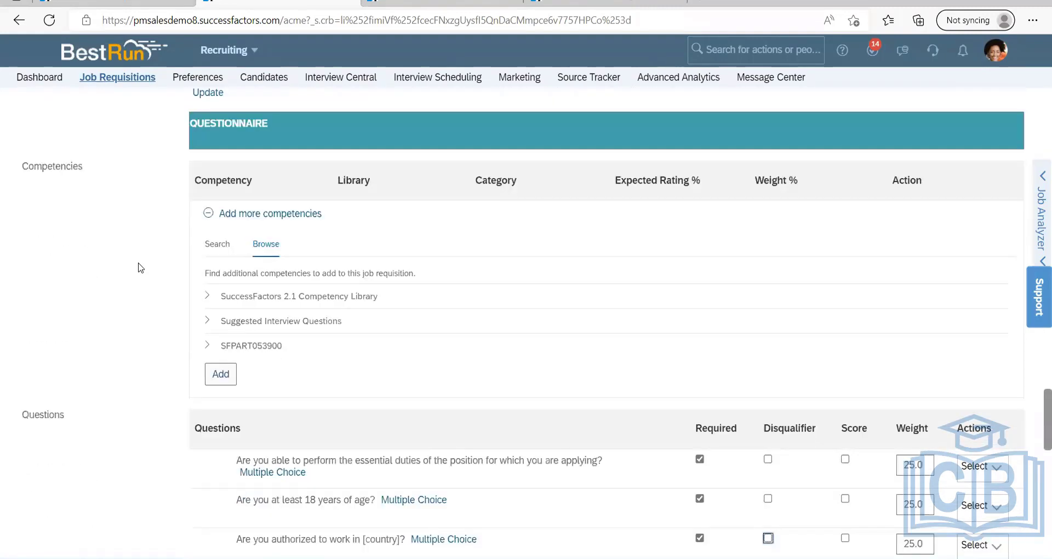
scroll(140, 267, "down", 8)
scroll(140, 268, "up", 16)
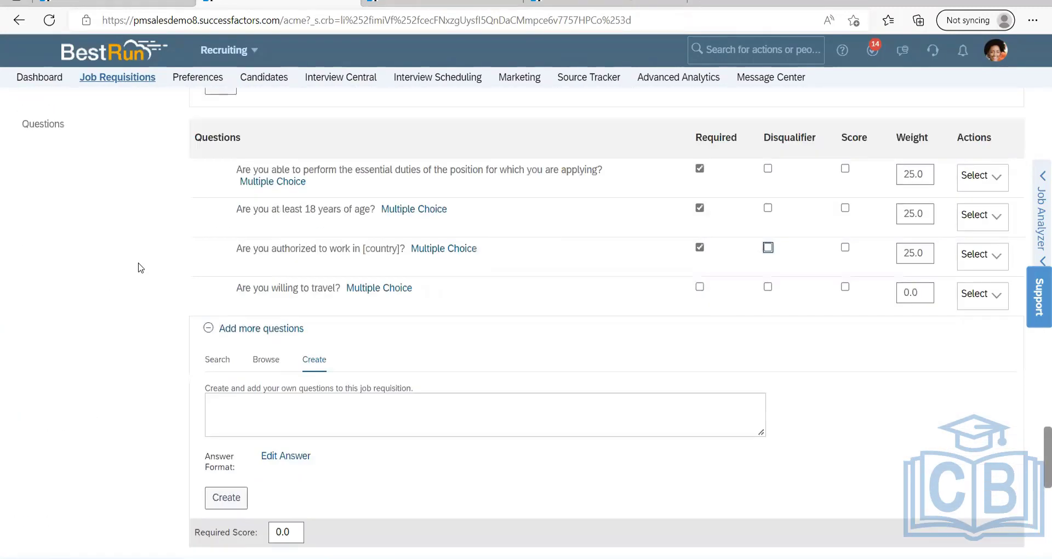
scroll(141, 267, "up", 7)
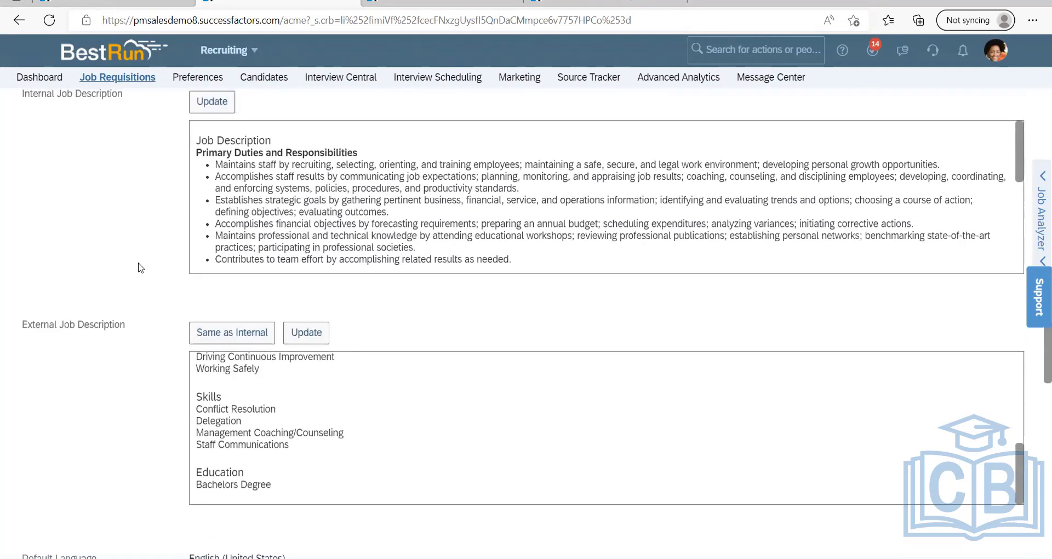
scroll(140, 268, "up", 4)
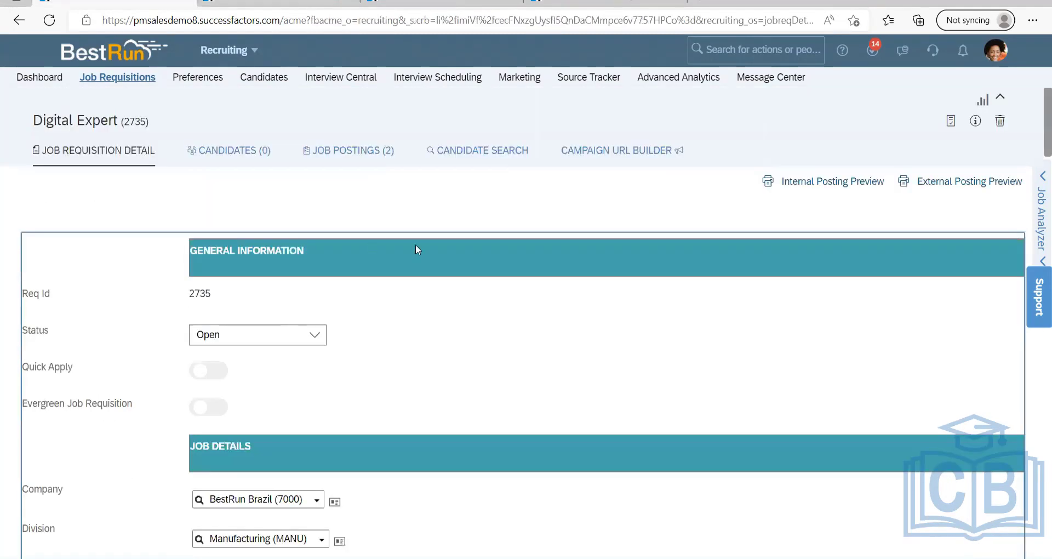
Examine the Digital Expert requisition's job ad, internal and external descriptions, competencies and applicant questions.
scroll(406, 287, "down", 15)
scroll(406, 286, "down", 8)
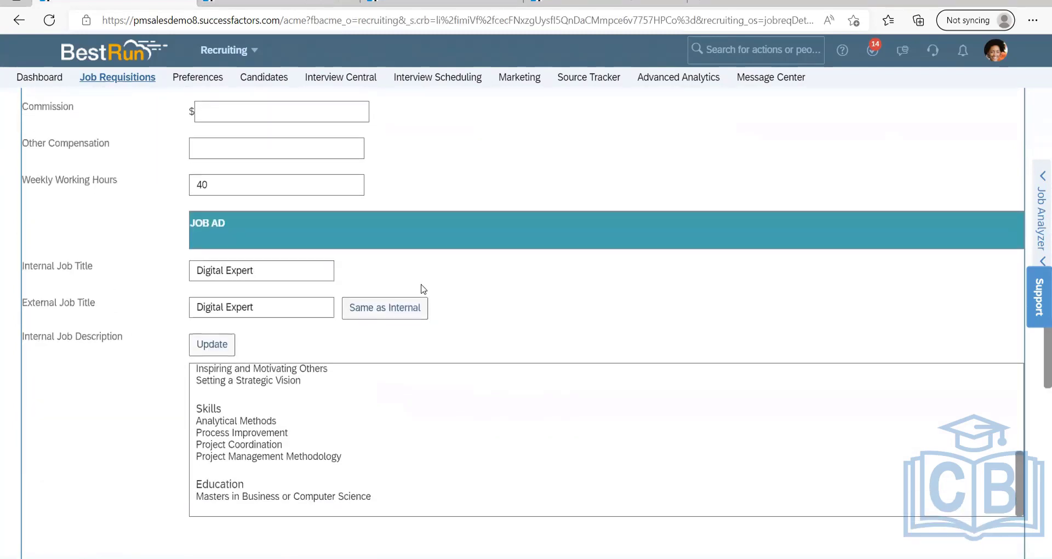
scroll(423, 289, "down", 6)
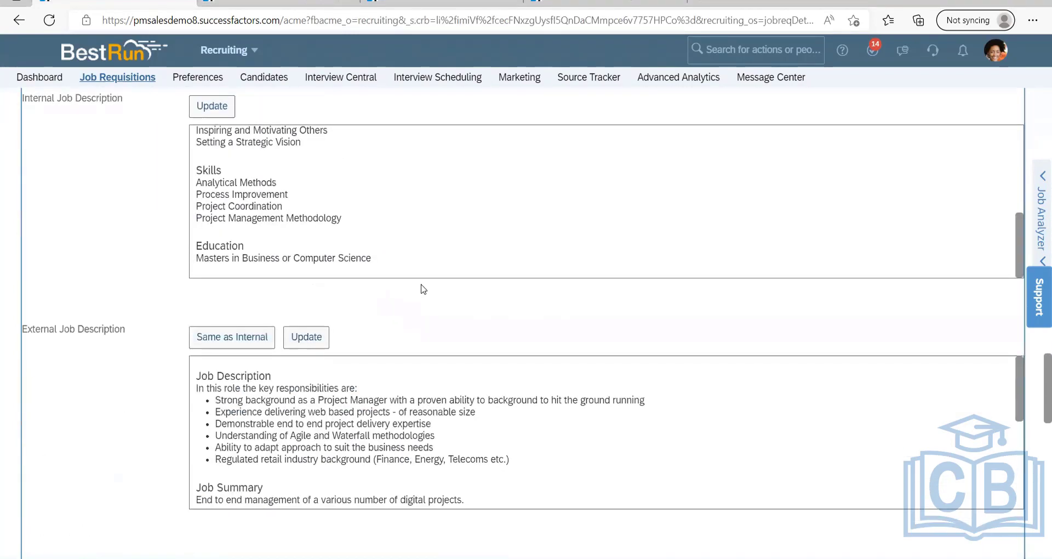
scroll(423, 289, "down", 10)
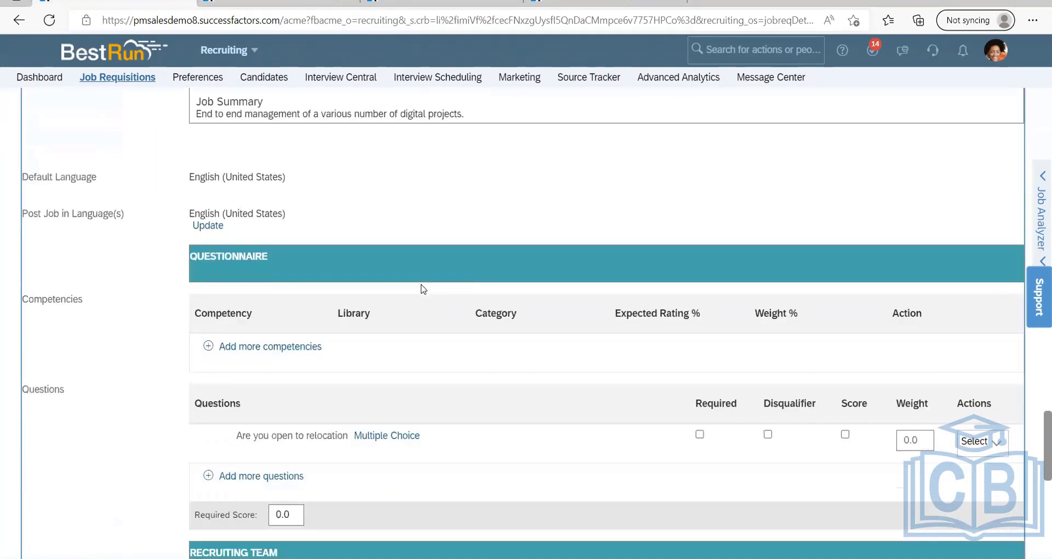
scroll(423, 288, "up", 18)
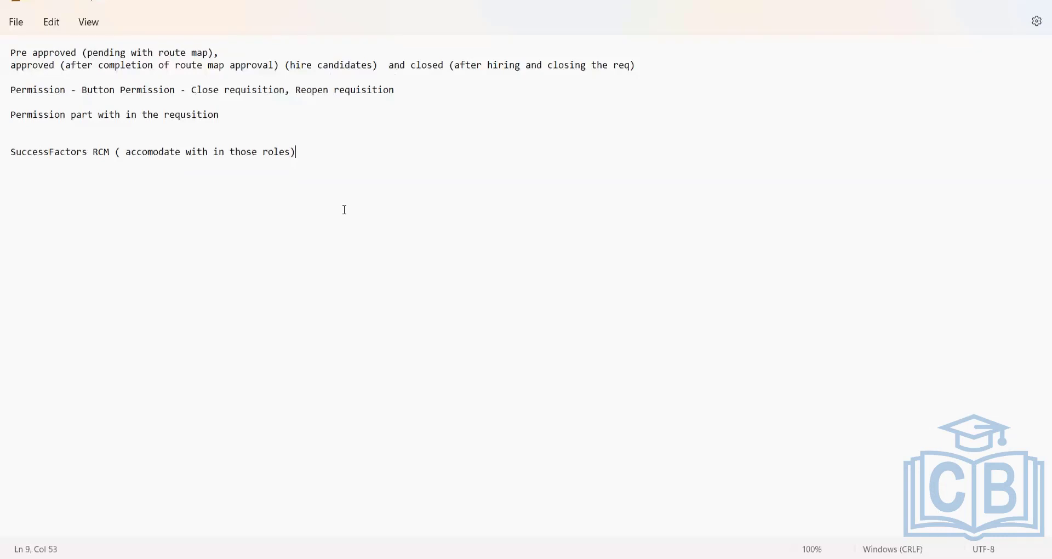
Add the line "Header and Footer in JD" to the end of the Notepad notes.
key("Return")
type("Header and Footer in JD")
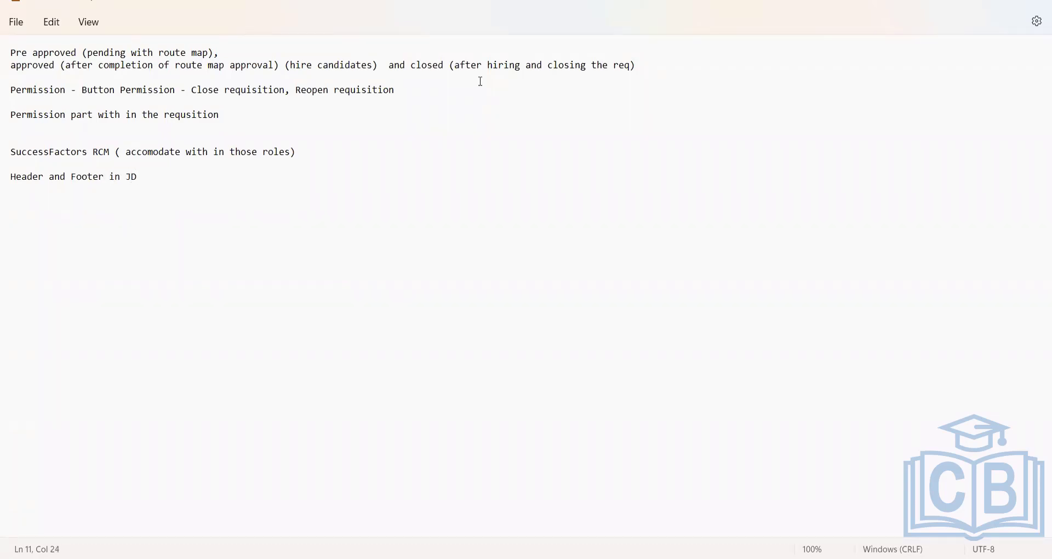
key("Return")
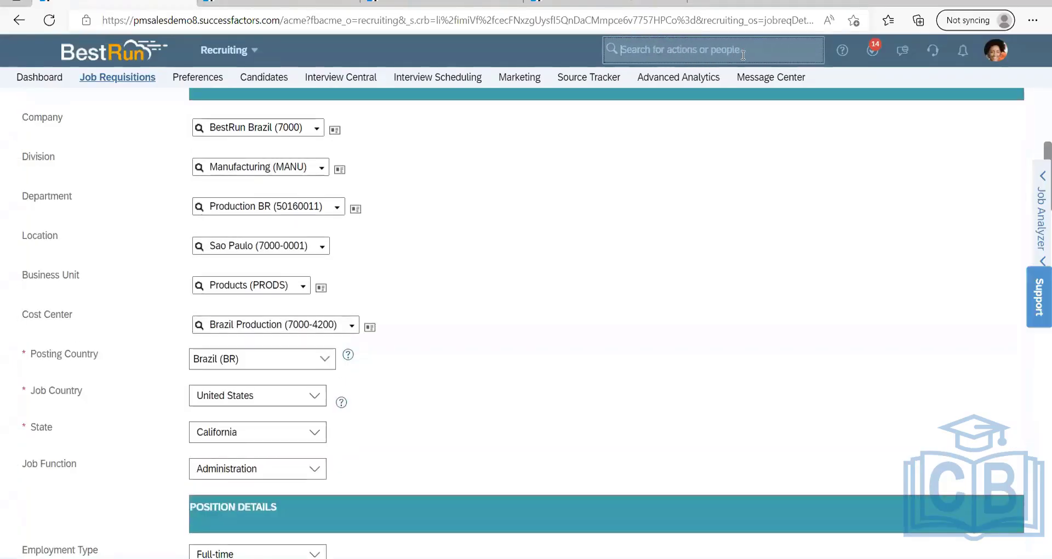
Search the Production Director page's actions for "header and footer" and open Manage Job Posting Header and Footer, discarding unsaved requisition changes.
left_click(663, 49)
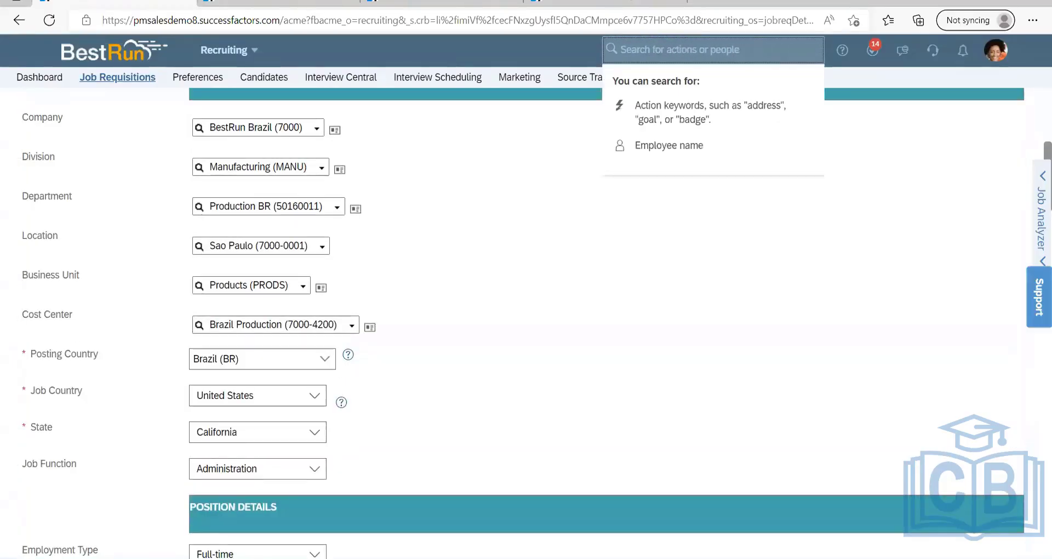
left_click(633, 318)
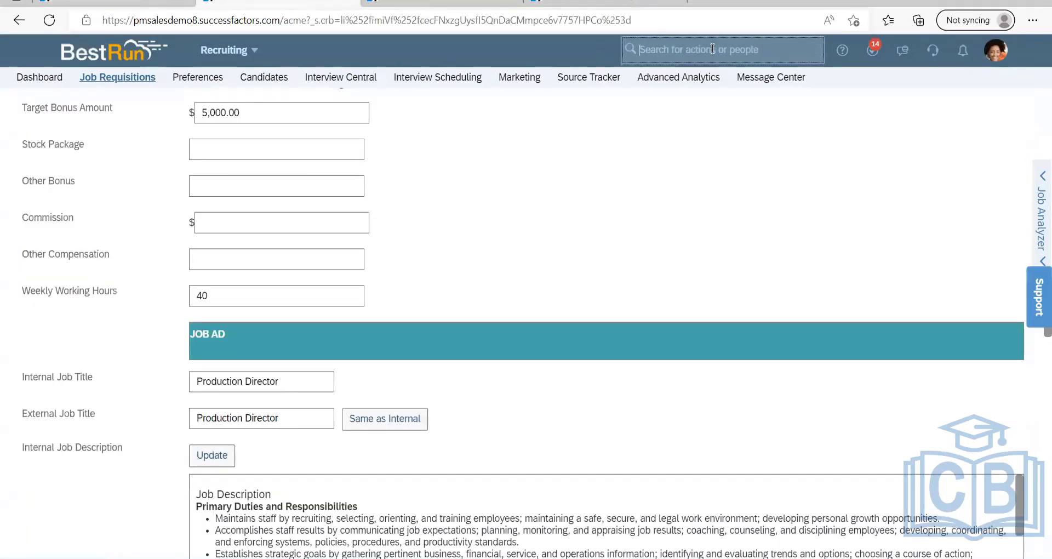
left_click(709, 49)
type("ha")
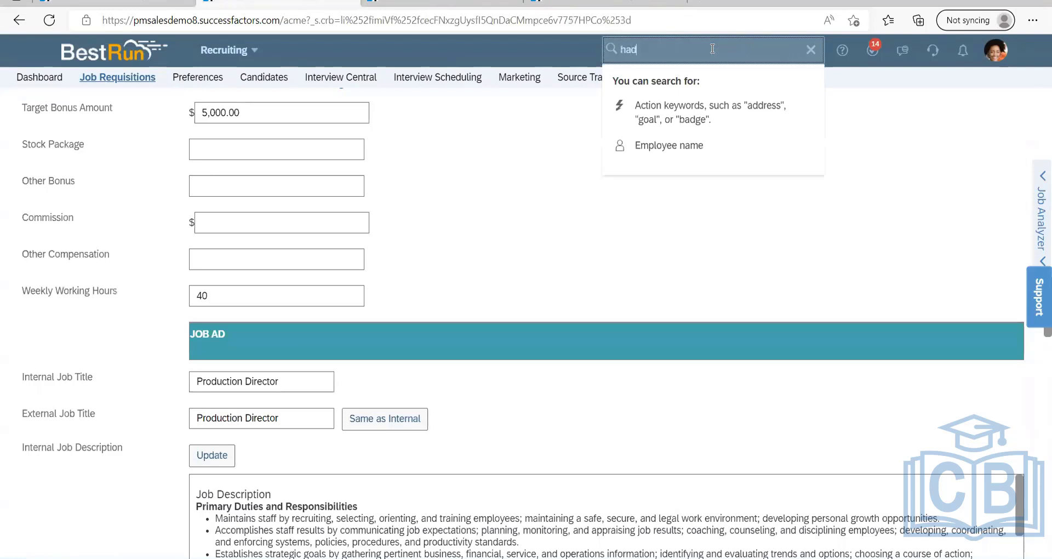
key("BackSpace")
type("eader and footer")
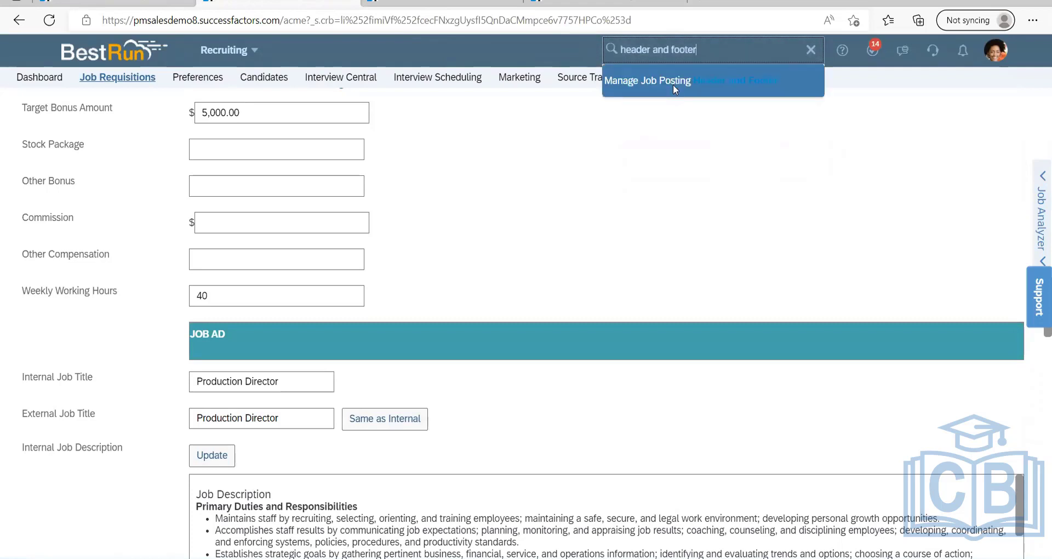
left_click(673, 86)
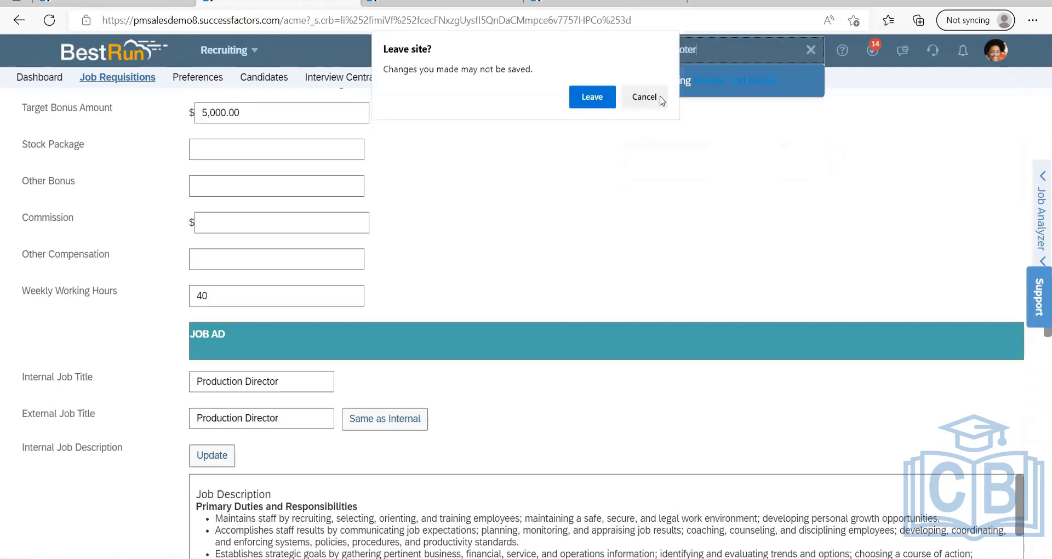
left_click(593, 97)
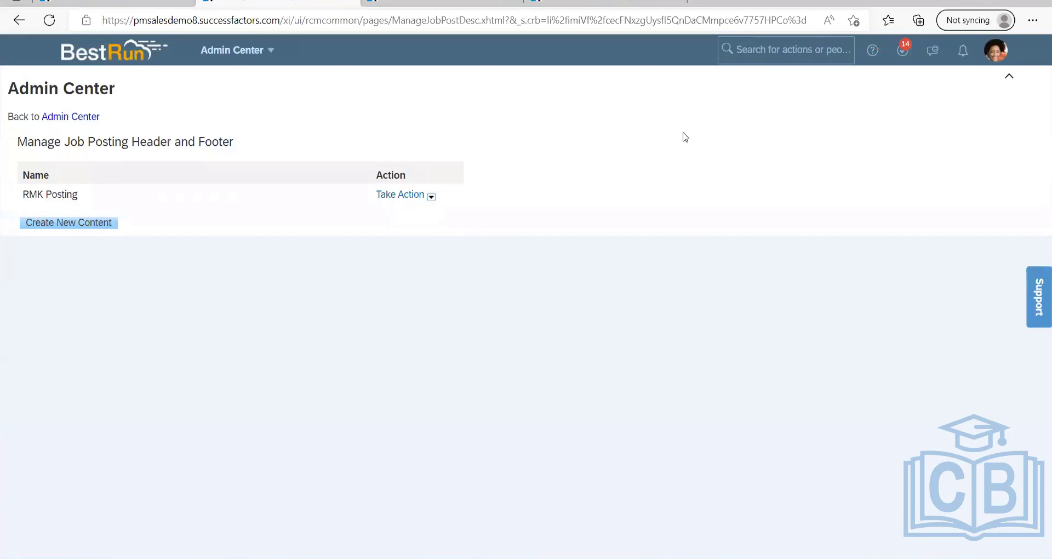
Start new job posting header and footer content and inspect its rules and the internal and external header editors.
left_click(76, 224)
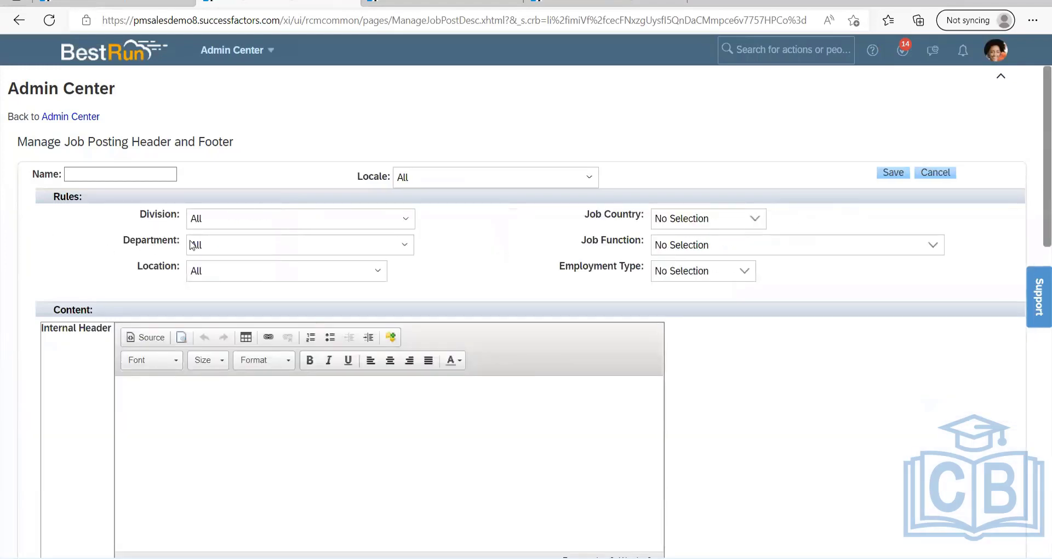
scroll(232, 260, "down", 4)
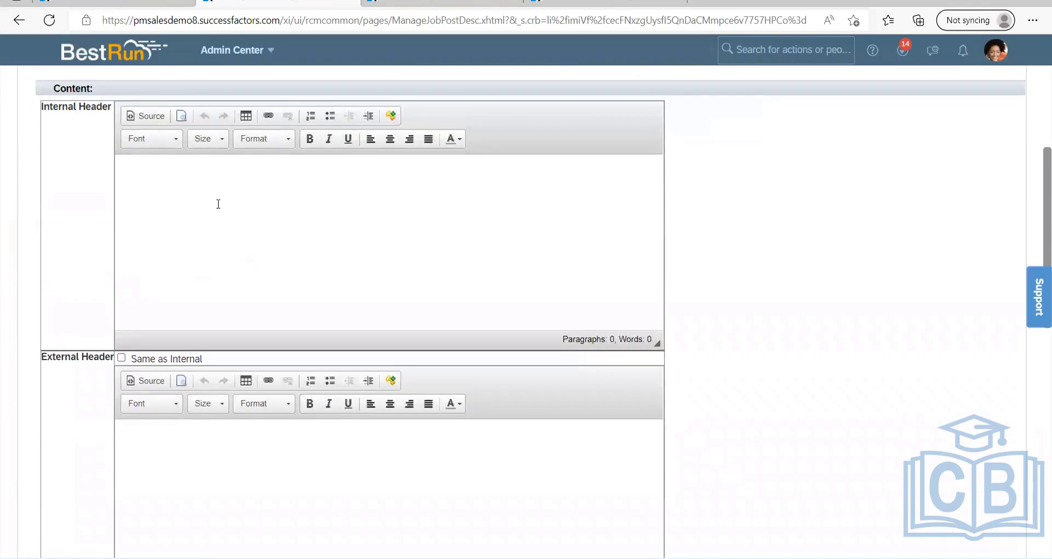
left_click(218, 205)
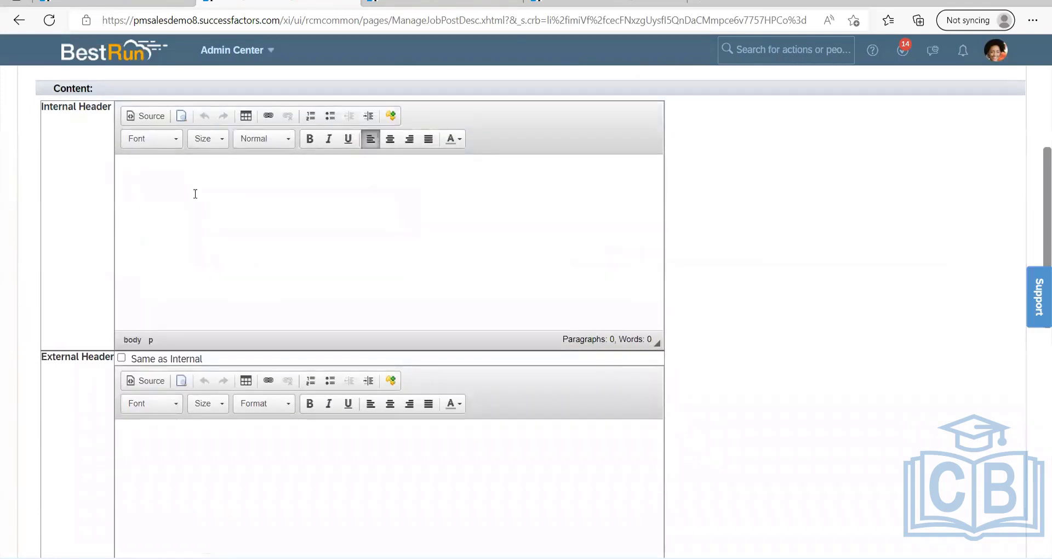
left_click(185, 479)
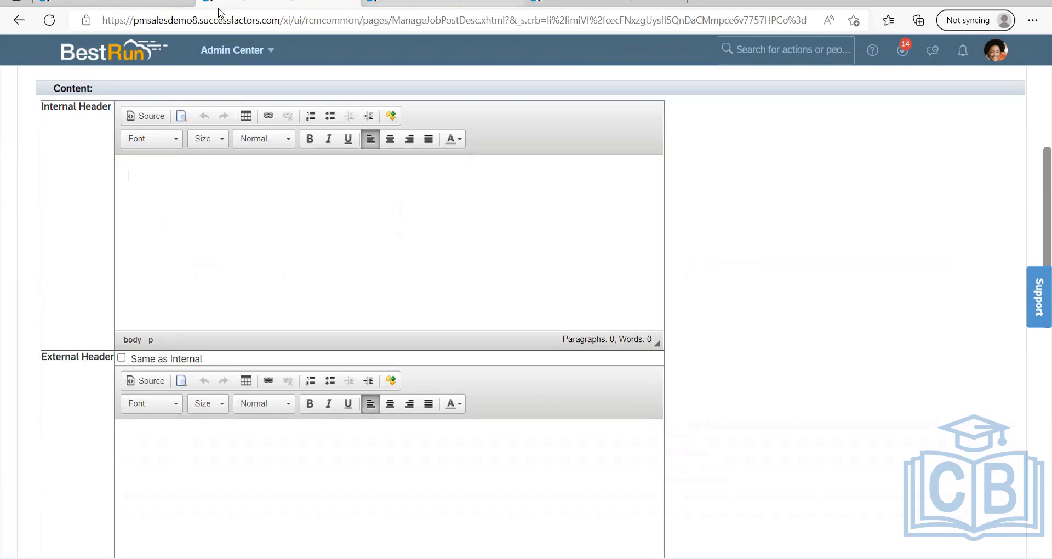
Open Careers in the candidate pipeline tab, search all jobs without filters and open the Project Manager listing.
left_click(438, 4)
left_click(225, 50)
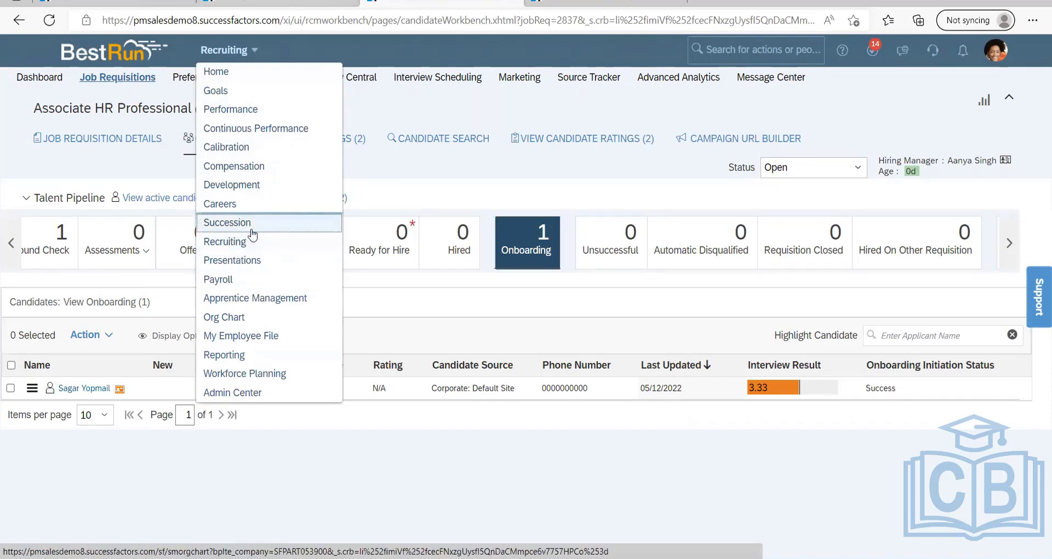
left_click(240, 204)
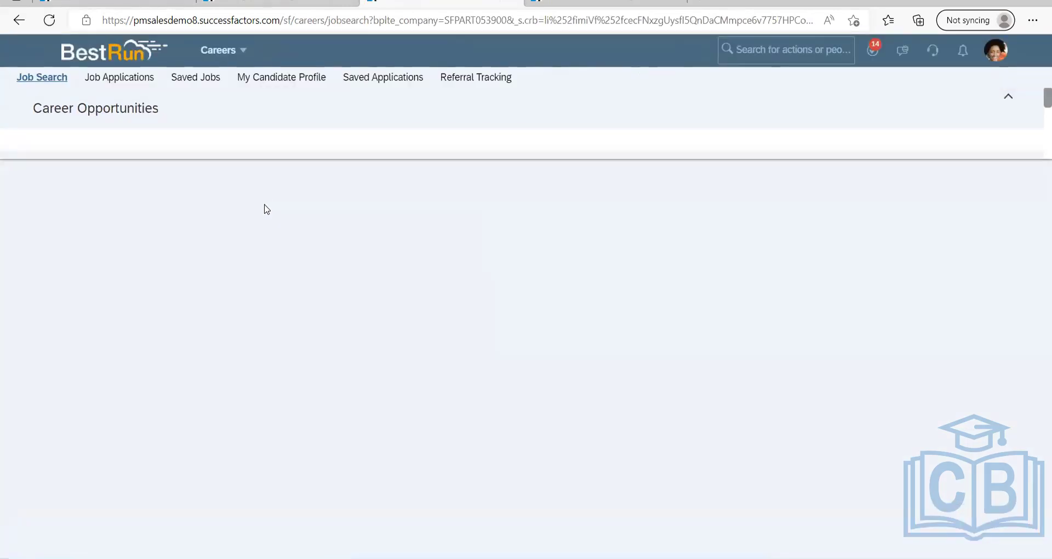
scroll(207, 387, "down", 2)
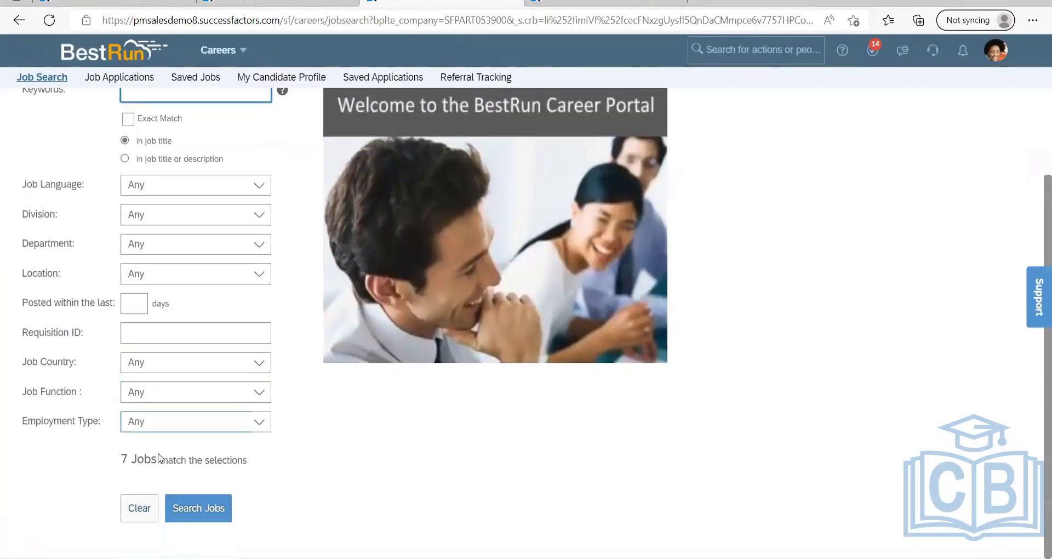
left_click(197, 510)
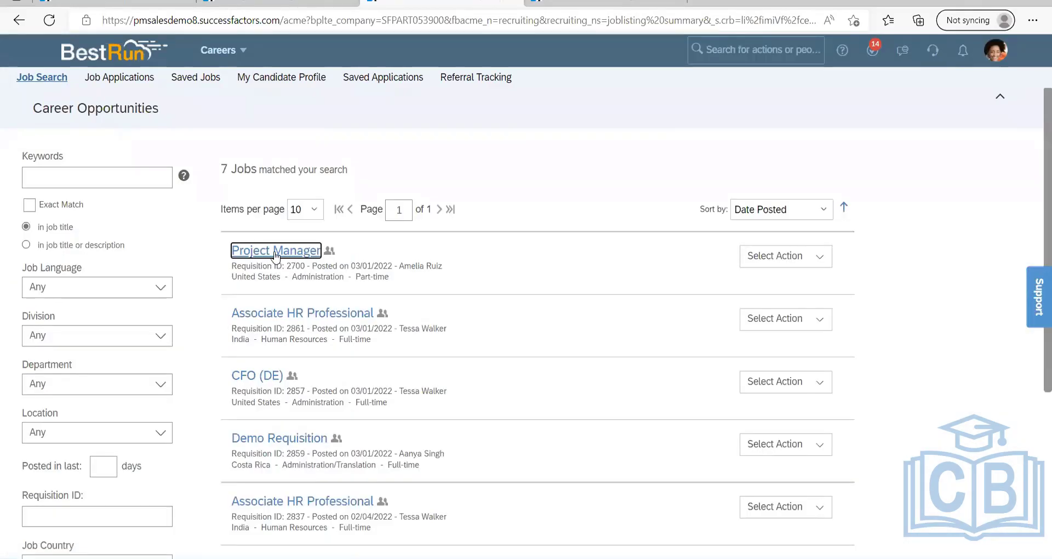
left_click(275, 253)
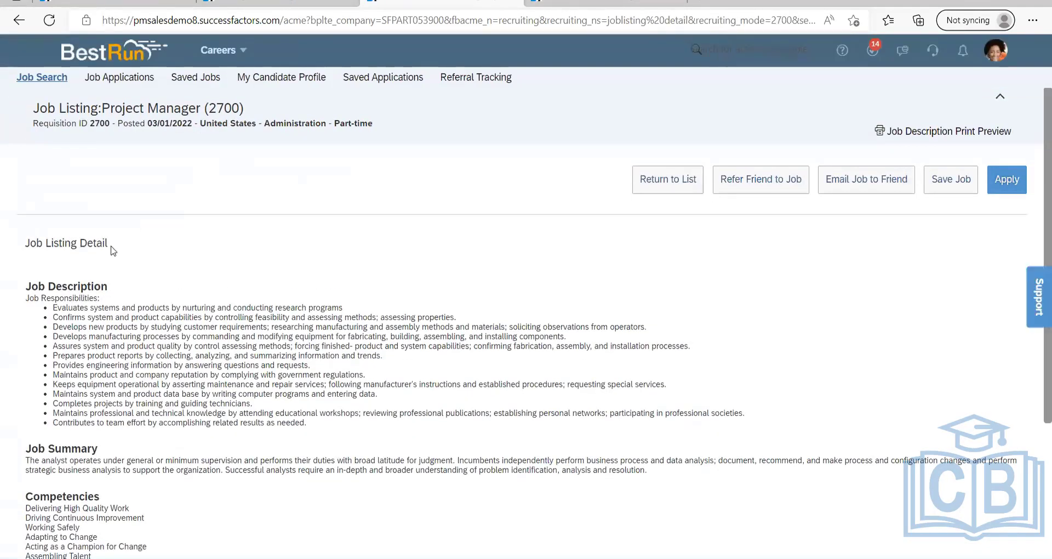
Examine the Project Manager listing's start and end around the job description, and revisit the Digital Expert requisition.
scroll(99, 244, "down", 3)
scroll(55, 212, "up", 2)
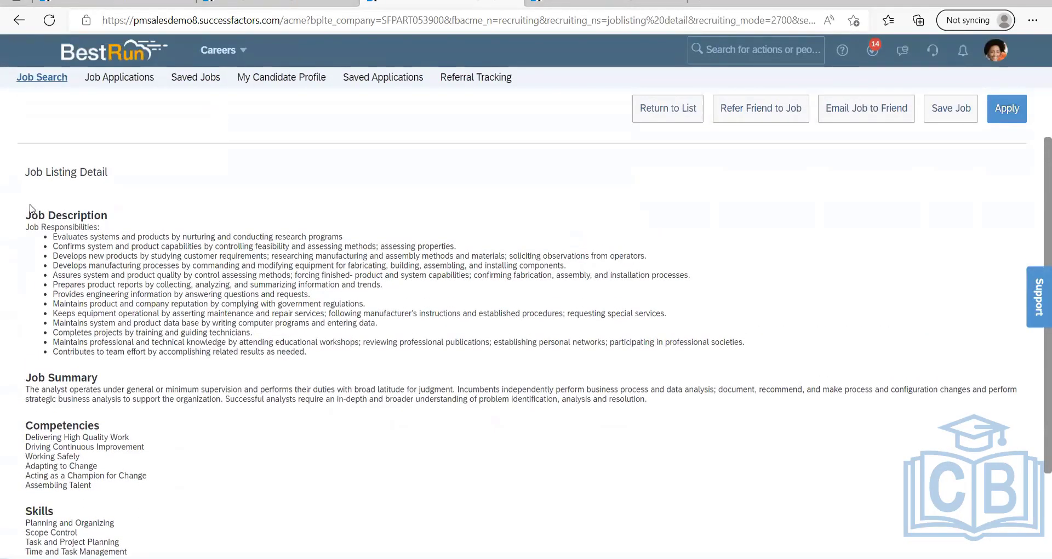
left_click_drag(24, 183, 54, 201)
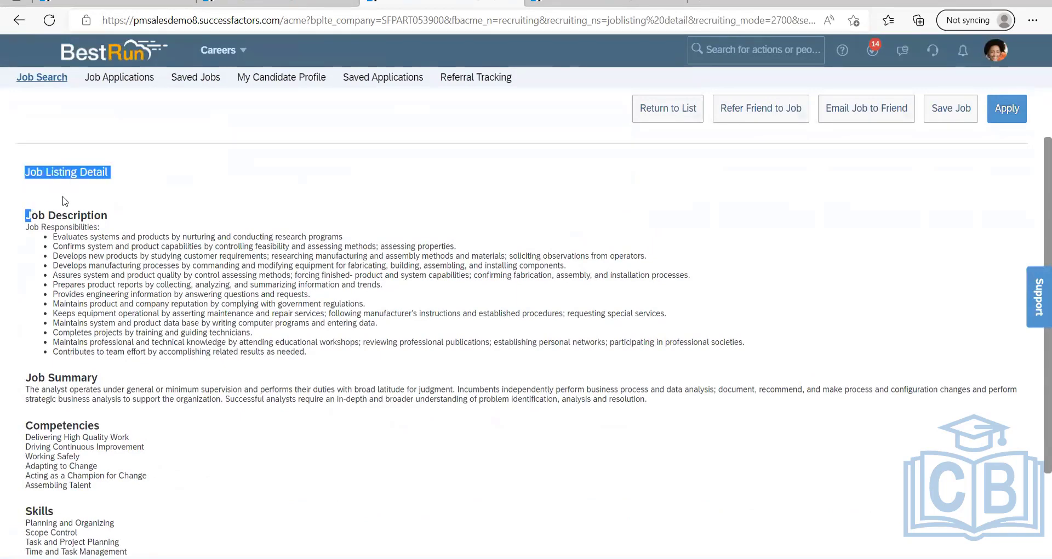
scroll(43, 505, "down", 3)
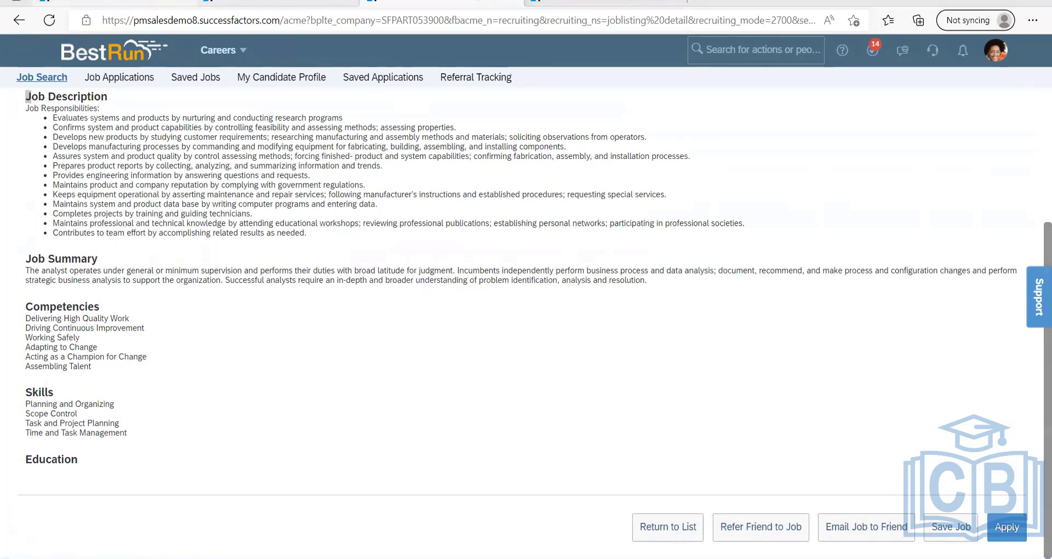
left_click(115, 2)
scroll(608, 153, "up", 7)
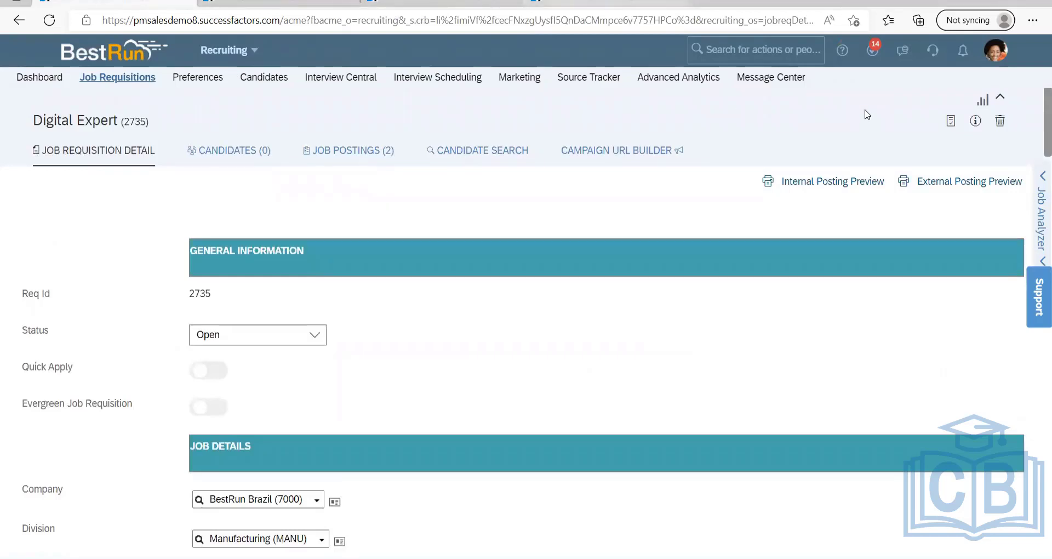
left_click(602, 2)
left_click(409, 3)
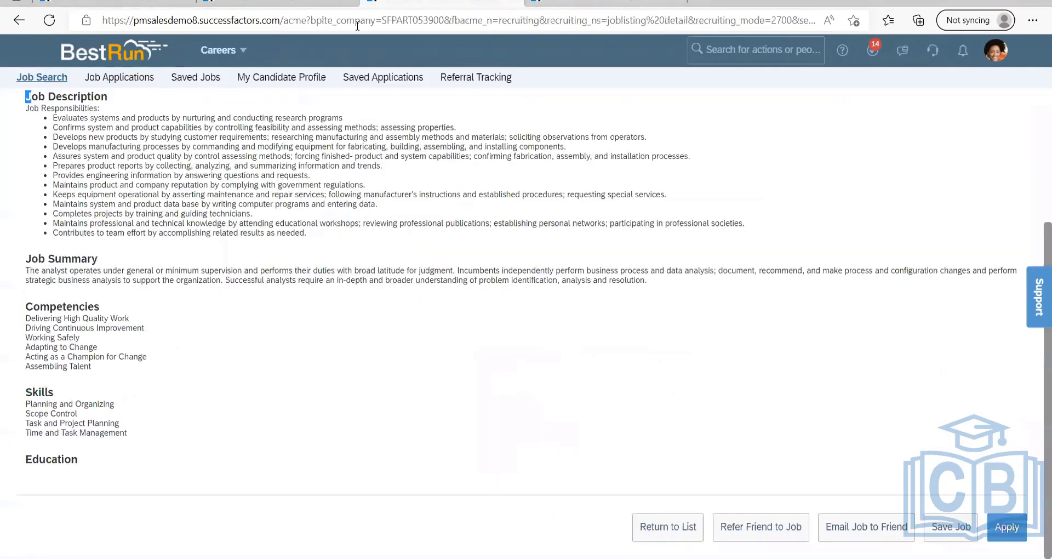
Enter "Google -" as the internal header of the new job posting content and select the text.
left_click(274, 4)
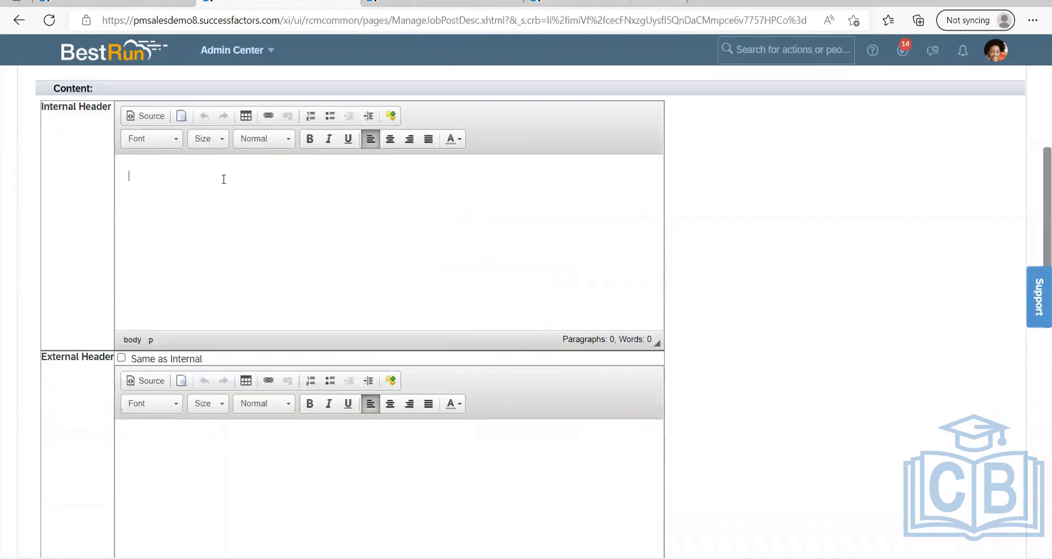
type("Googlke")
key("BackSpace")
key("BackSpace")
key("BackSpace")
type("e -")
left_click_drag(225, 184, 112, 165)
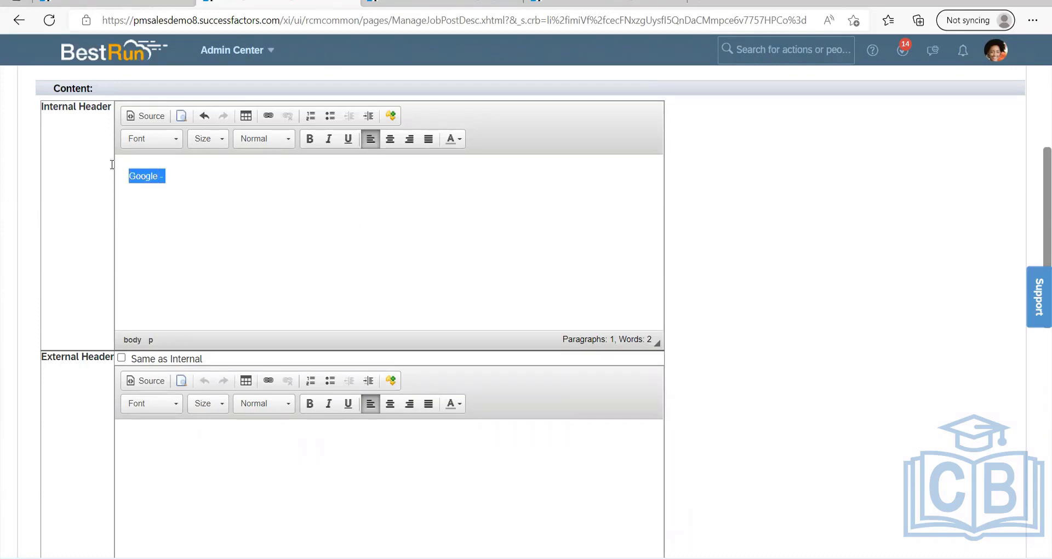
Enter "Disclaimer -" as the internal footer of the new job posting content.
scroll(228, 228, "down", 2)
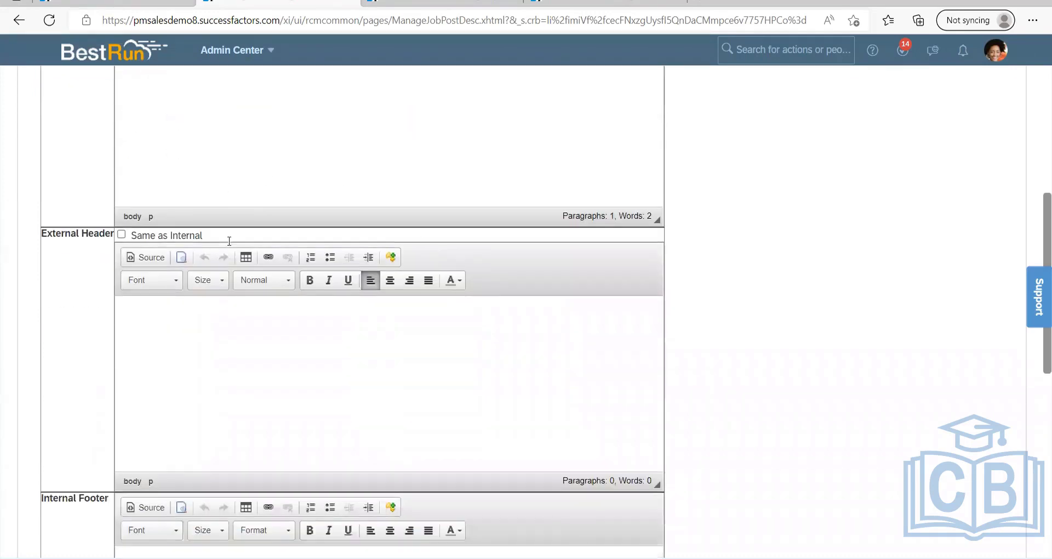
scroll(175, 315, "down", 5)
left_click(232, 230)
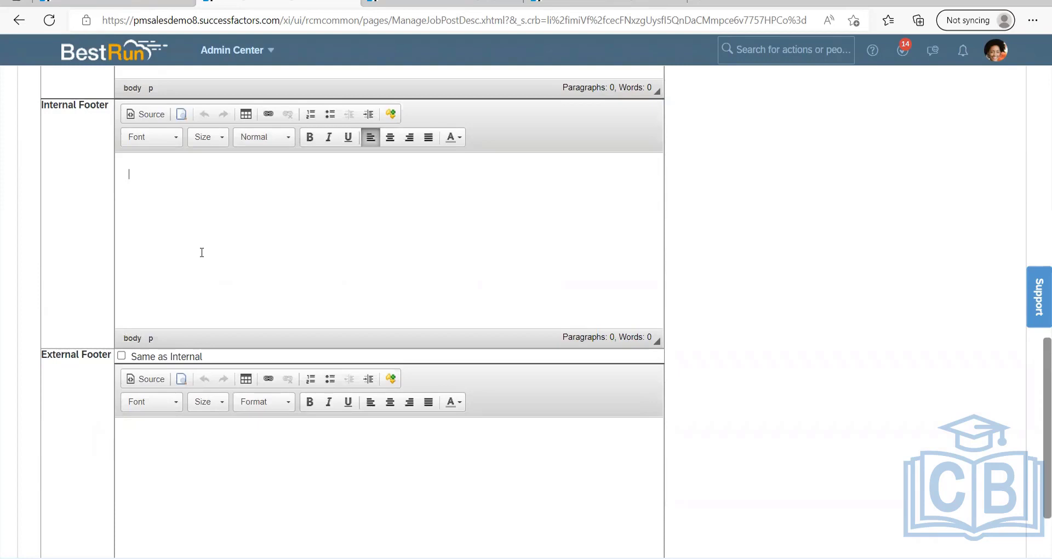
type("Disclaimer -")
Review the rules, internal header and internal and external footer sections of the new header and footer content.
scroll(208, 257, "up", 4)
scroll(222, 241, "up", 7)
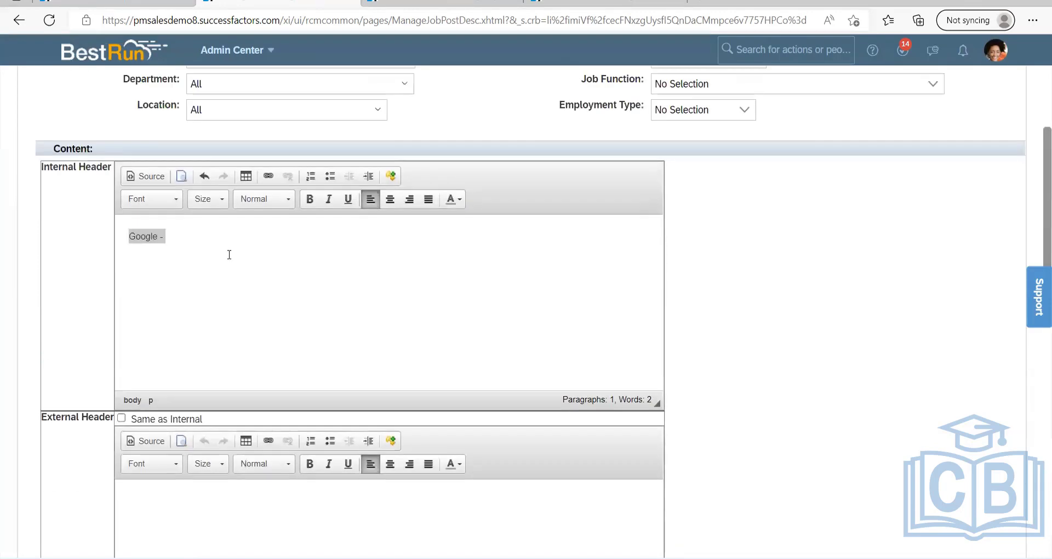
left_click(198, 296)
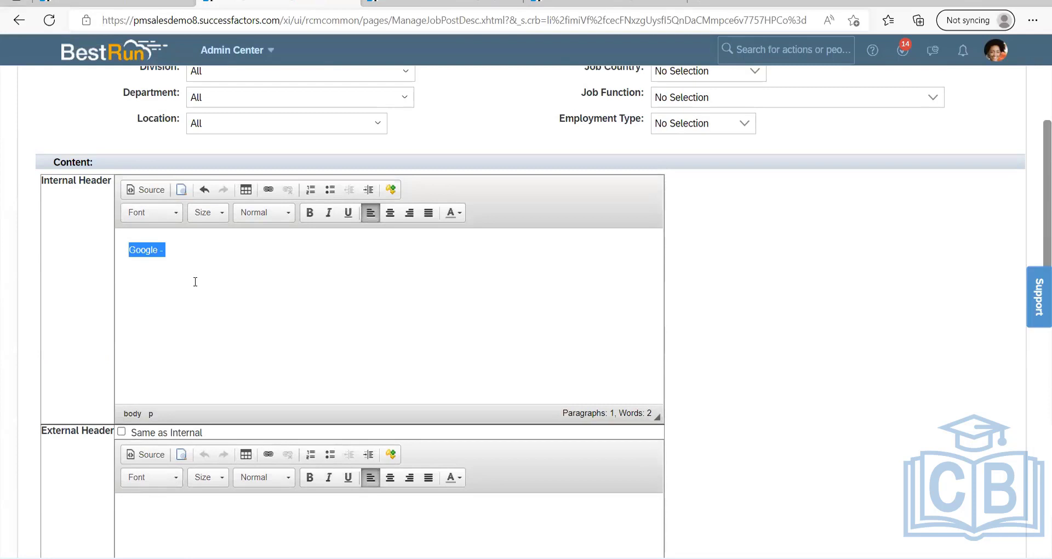
scroll(195, 290, "down", 12)
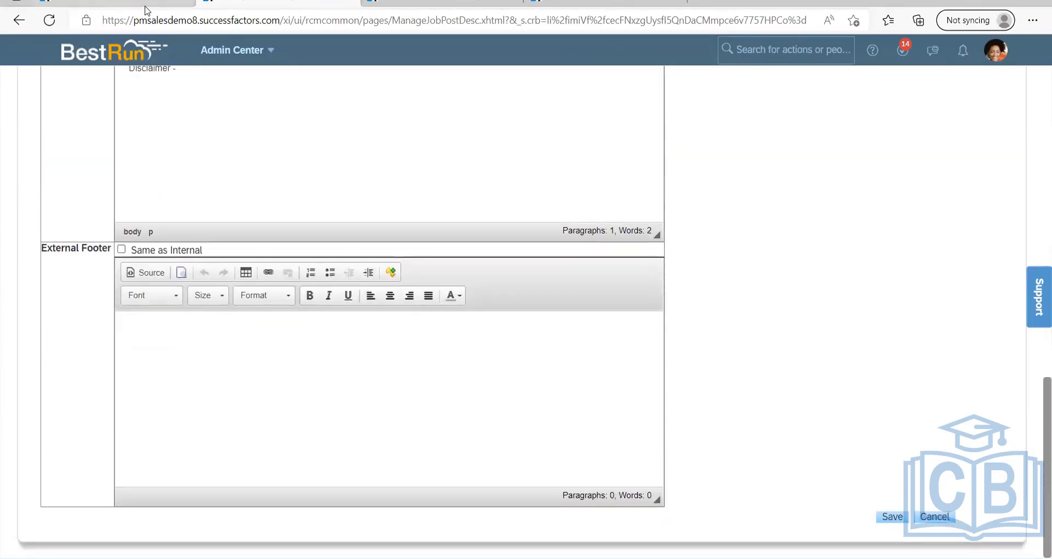
scroll(219, 301, "up", 15)
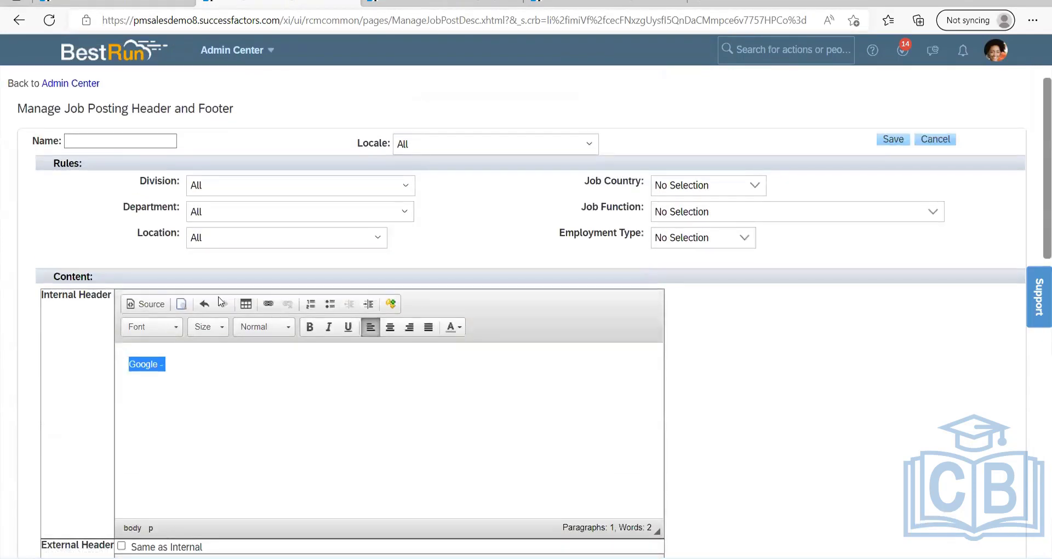
scroll(218, 301, "down", 12)
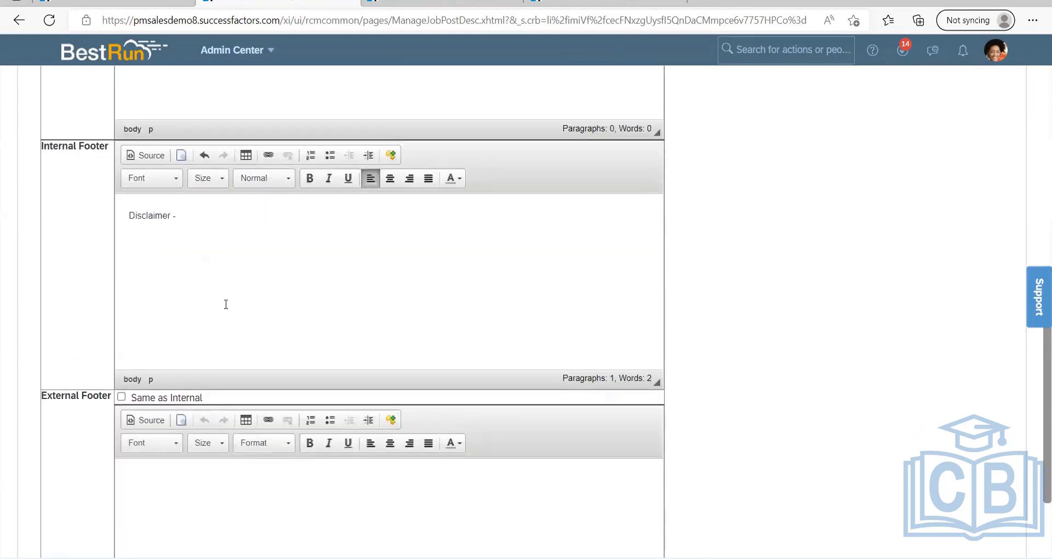
scroll(219, 329, "down", 3)
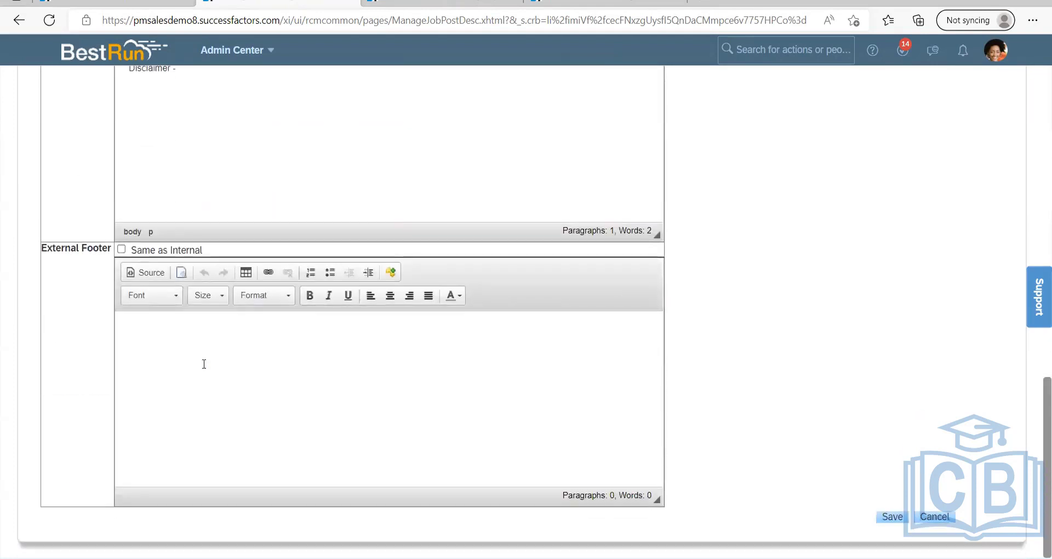
Examine the job titles and the internal and external job descriptions in the Digital Expert requisition's Job Ad section.
left_click(153, 3)
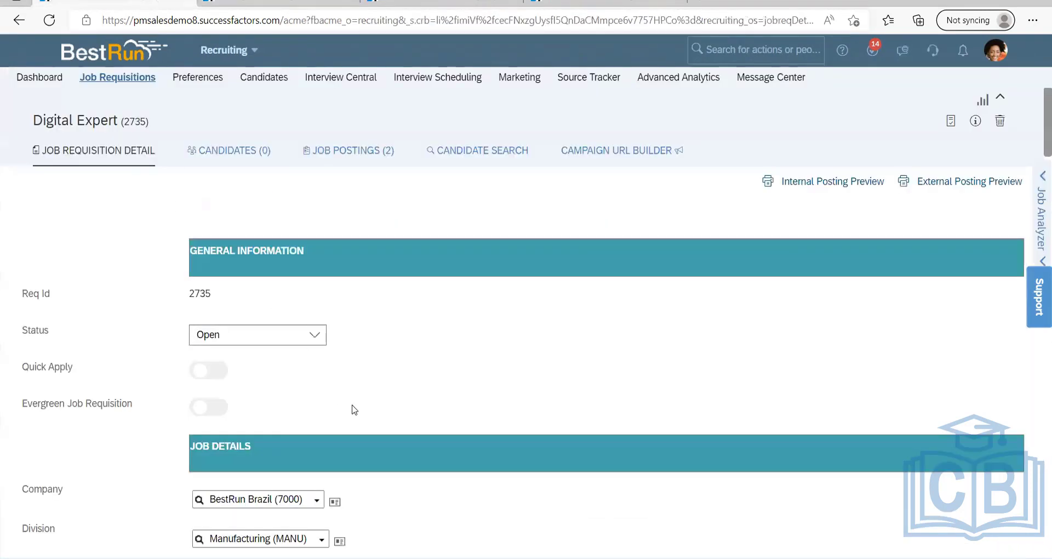
scroll(349, 408, "down", 15)
scroll(348, 406, "down", 15)
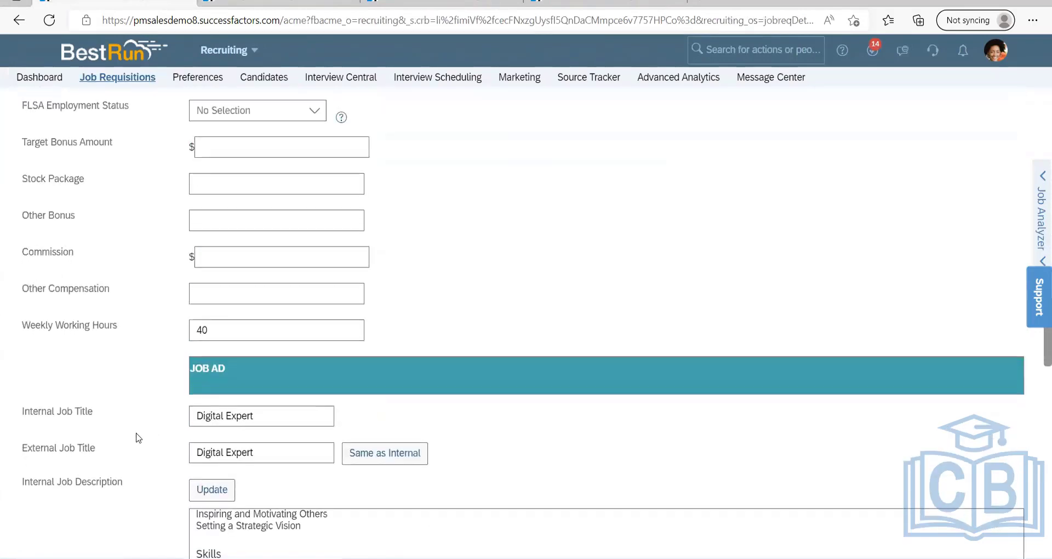
scroll(180, 364, "up", 1)
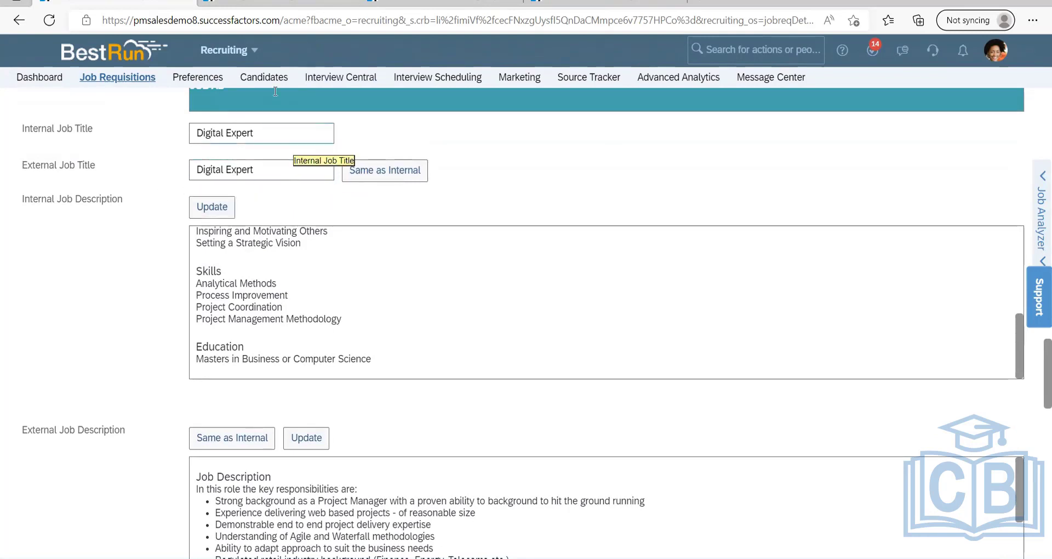
Leave Manage Job Posting Header and Footer without saving and go back to the Production Director requisition.
left_click(279, 2)
scroll(275, 175, "up", 8)
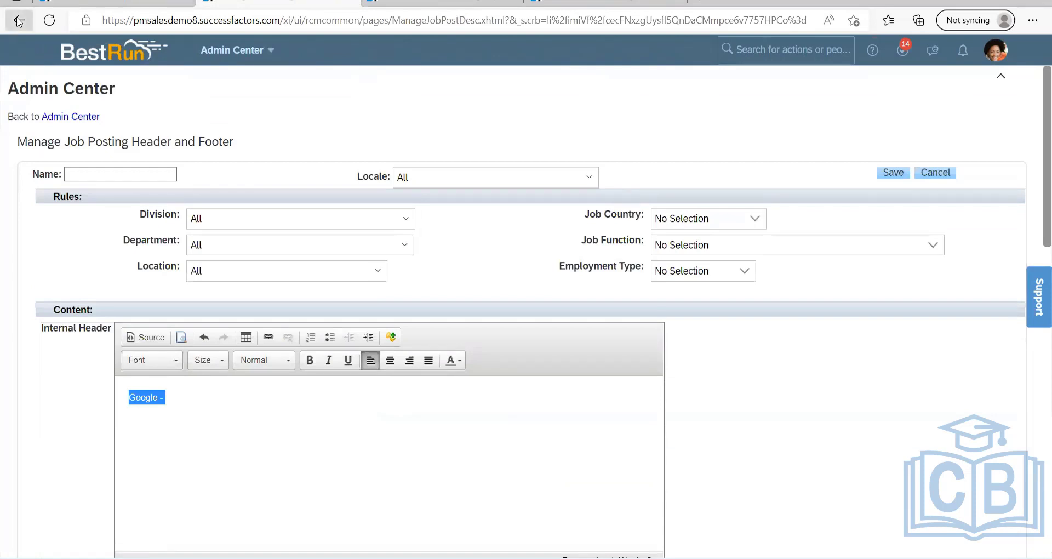
left_click(18, 20)
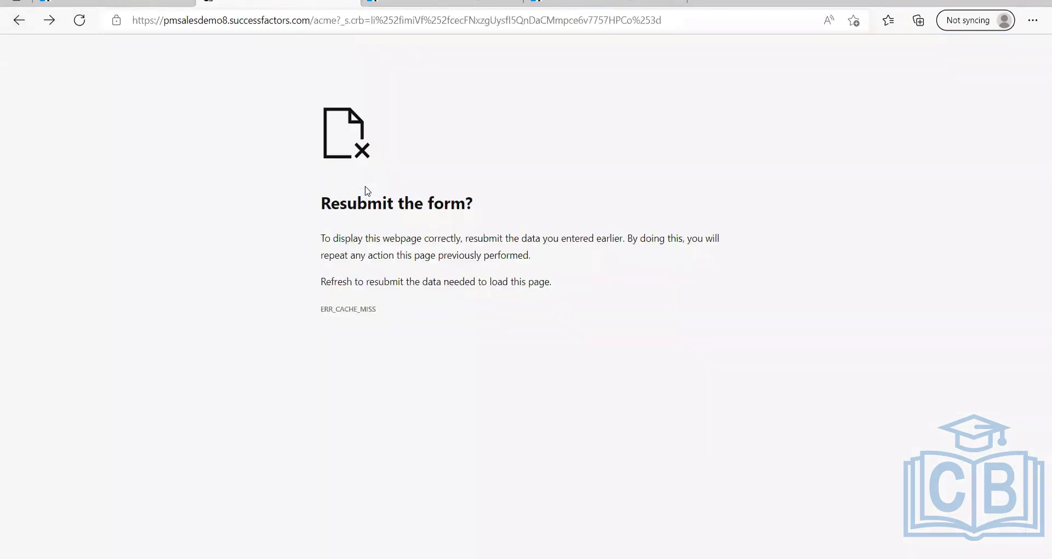
left_click(16, 23)
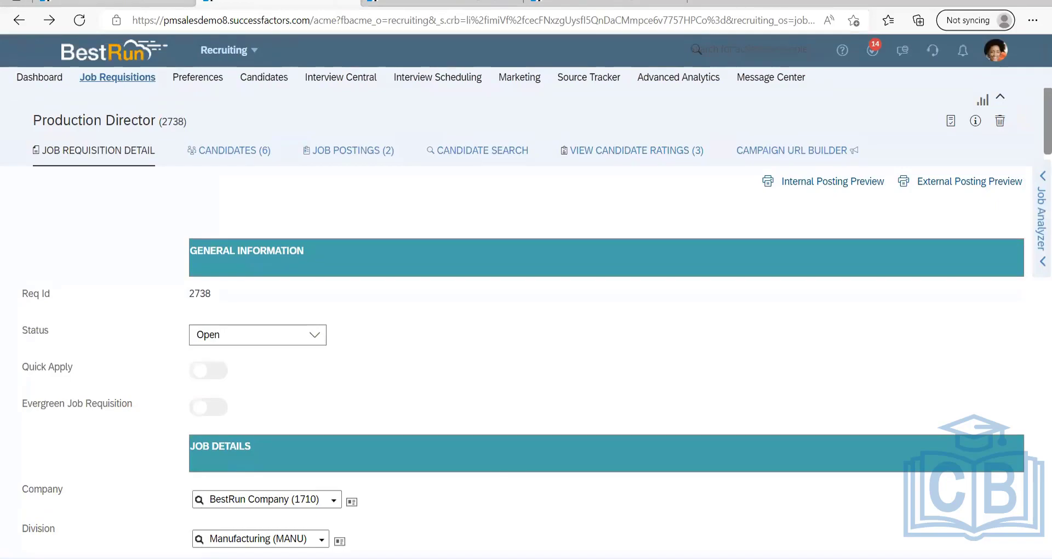
Switch to Notepad, add a new line below "Header and Footer in JD" and return to the browser.
key("alt+Tab")
left_click_drag(137, 177, 5, 30)
left_click(415, 188)
key("Return")
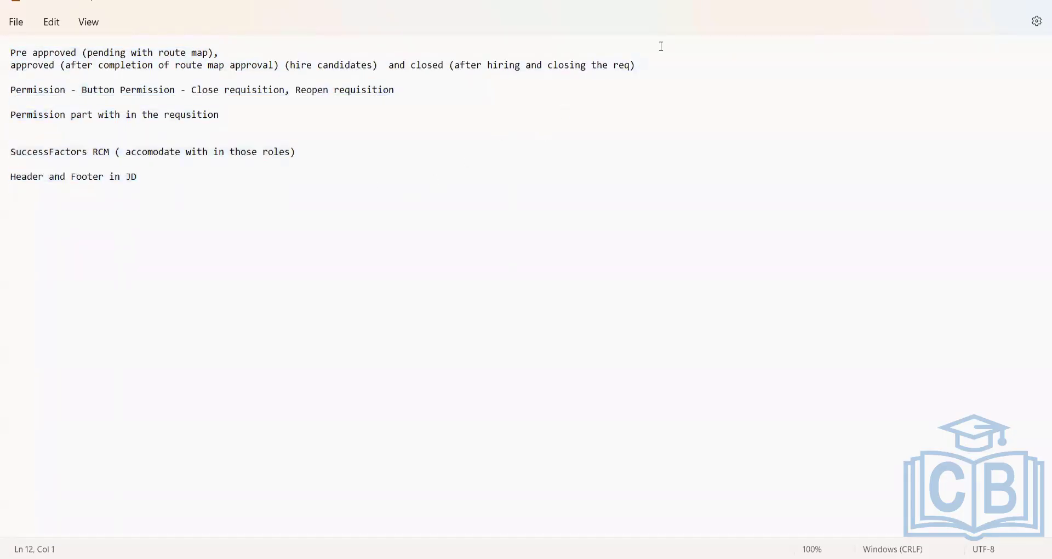
key("alt+Tab")
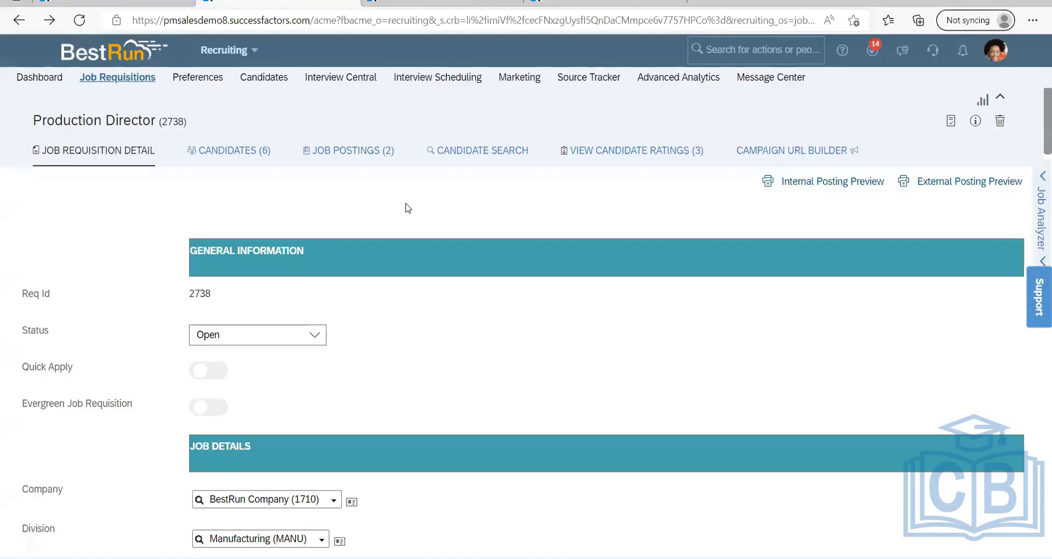
Open Recruiting from the Project Manager listing and review the Digital Expert requisition's job ad and compensation fields.
left_click(393, 11)
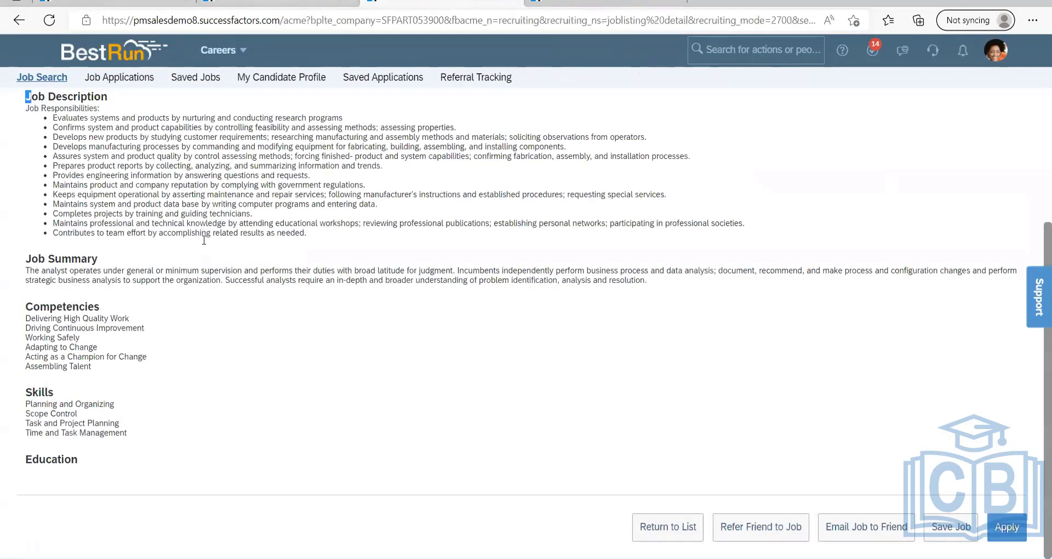
left_click(238, 60)
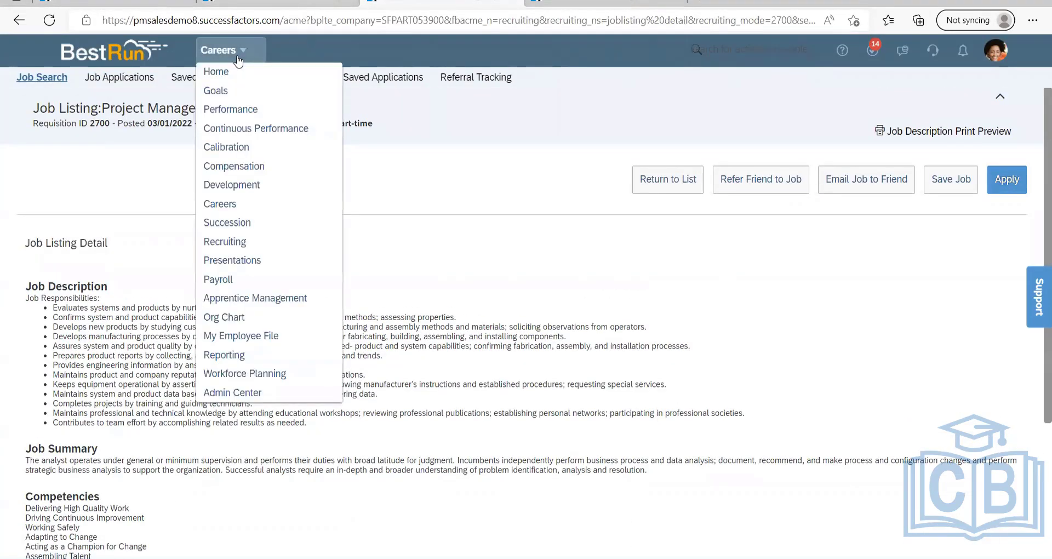
left_click(236, 241)
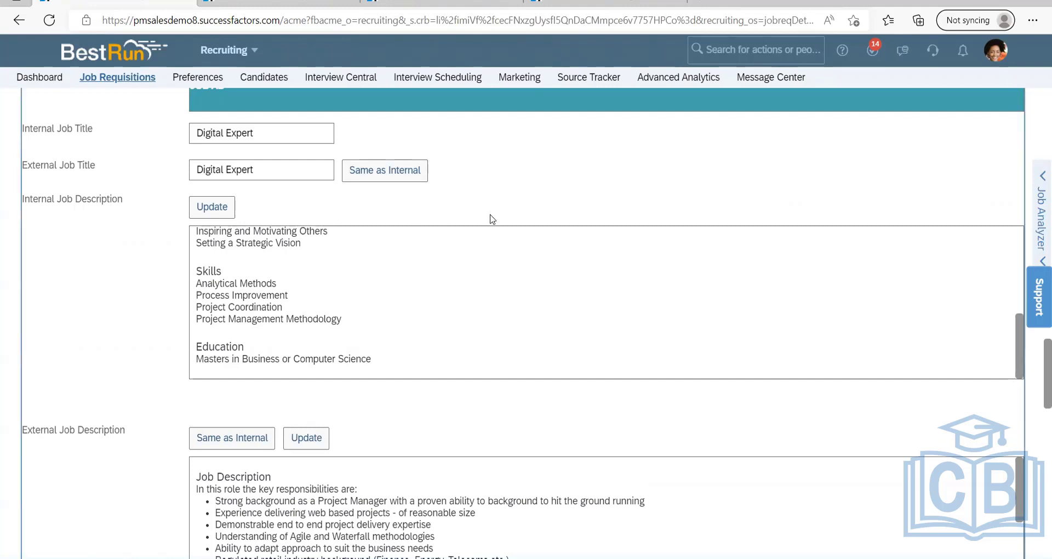
scroll(525, 248, "up", 3)
scroll(525, 248, "up", 7)
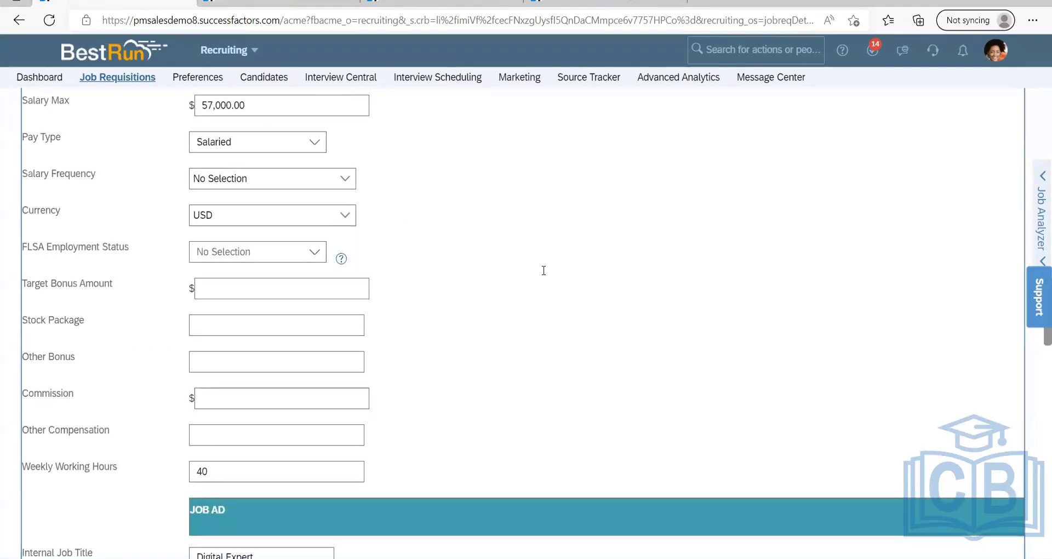
Switch to Notepad++ and inspect the requisition status field definition in JRDM_Starter.xml.
key("alt+Tab")
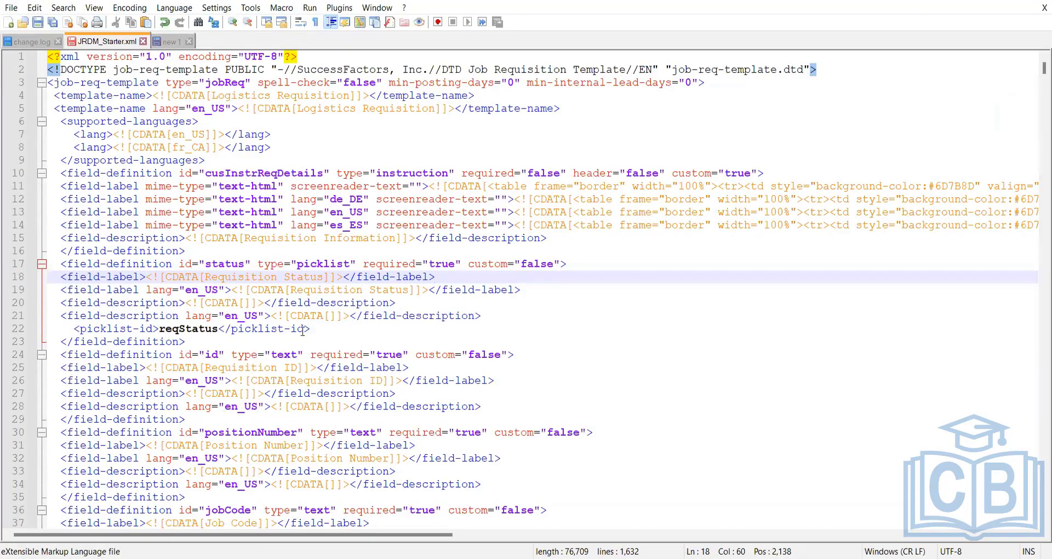
scroll(211, 292, "down", 4)
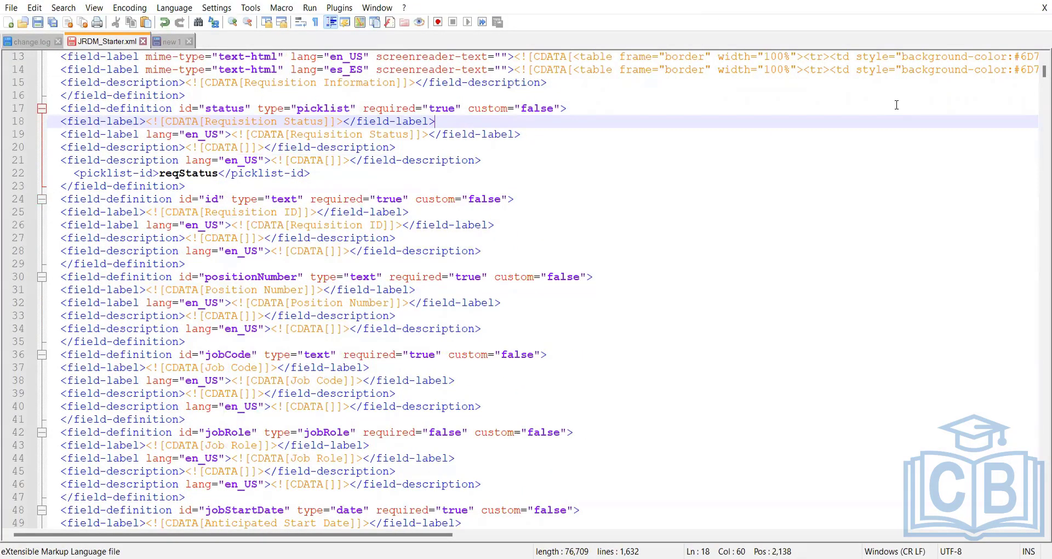
left_click(852, 144)
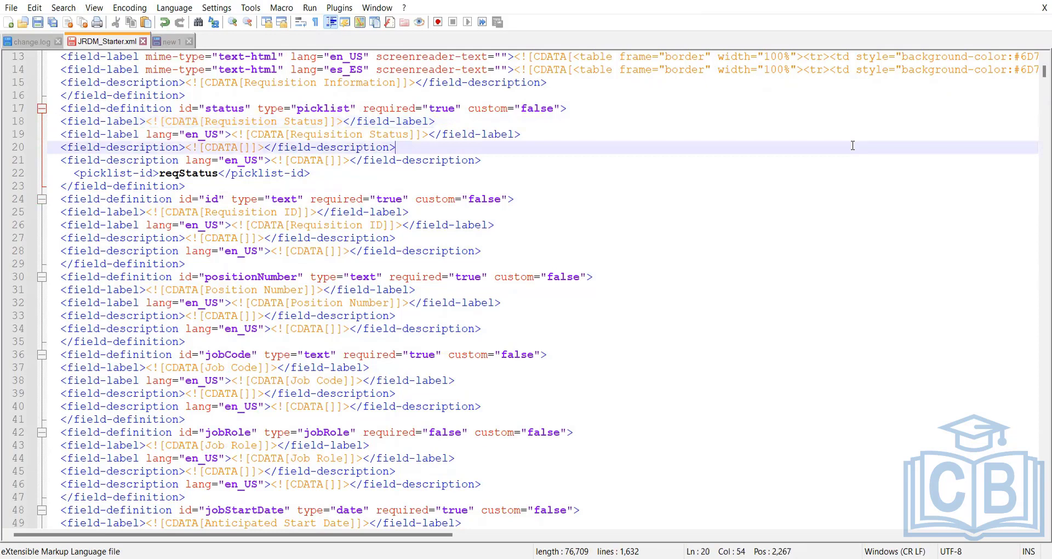
Search JRDM_Starter.xml for "teams" and, as a shorter term, "team".
key("ctrl+f")
type("teams")
key("Return")
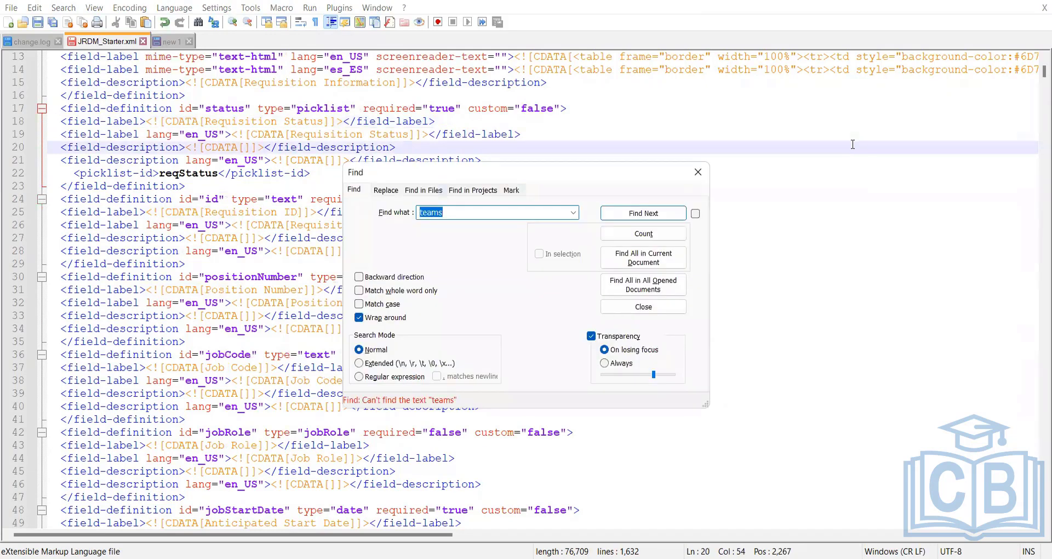
key("BackSpace")
type("team")
key("Return")
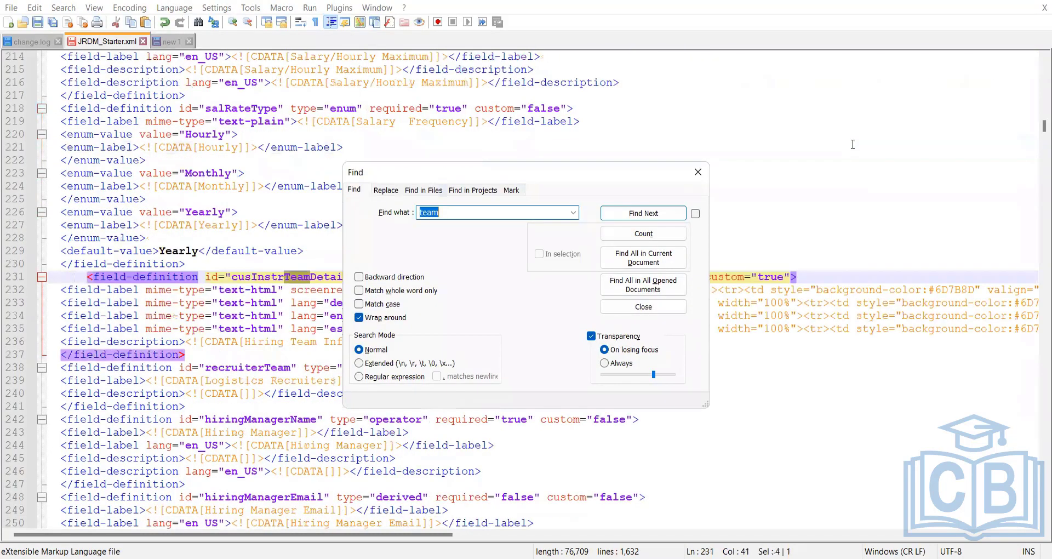
Go through the further matches of "team" from the hiring team field definitions to the field permissions and close the search.
key("Return")
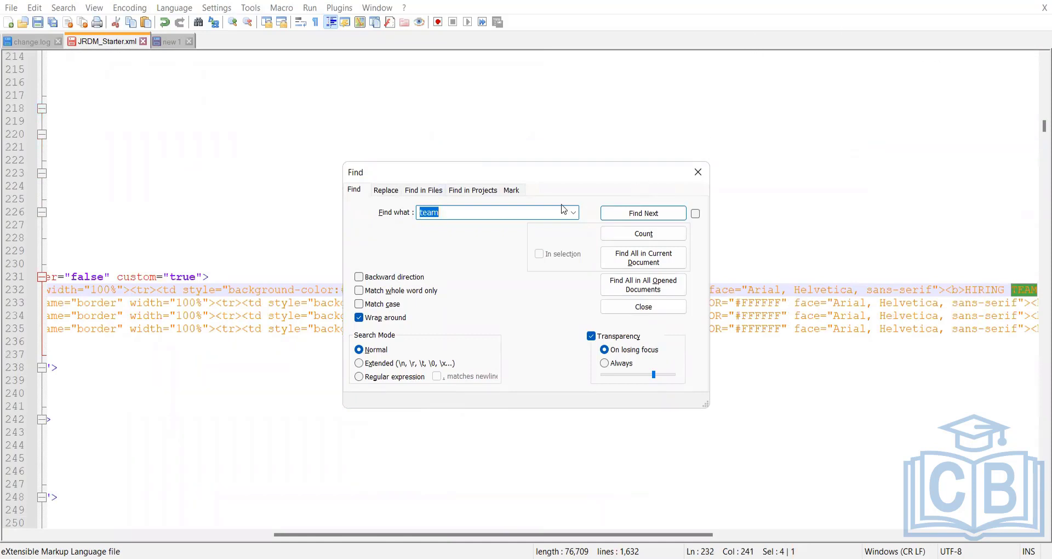
left_click(521, 211)
key("Return")
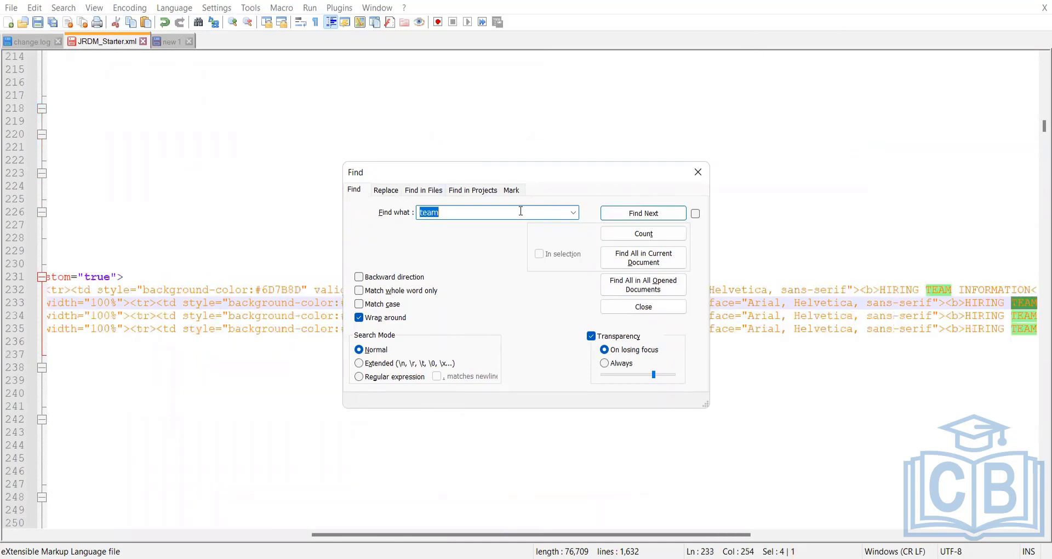
key("Return")
key("Return")
key("Return")
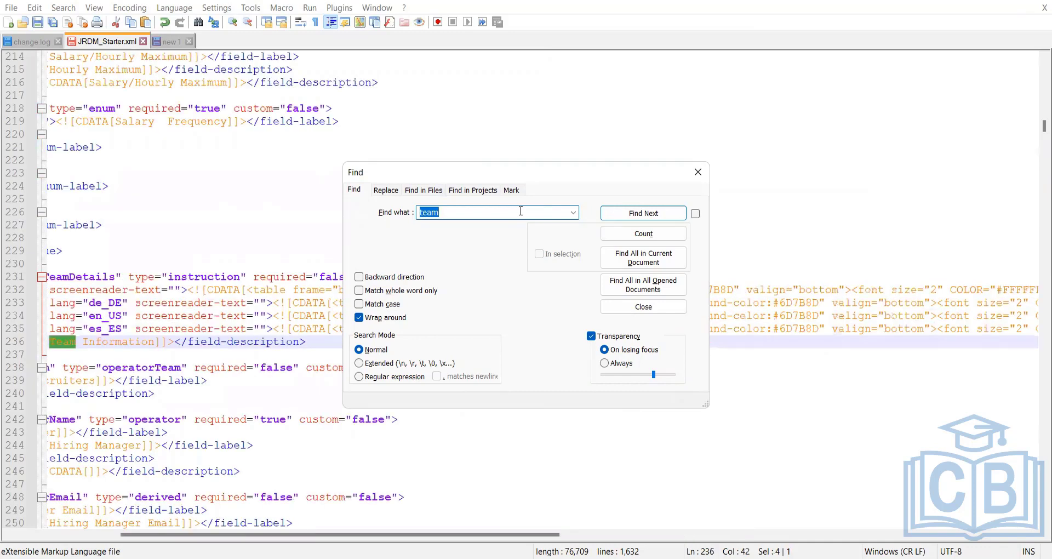
key("Return")
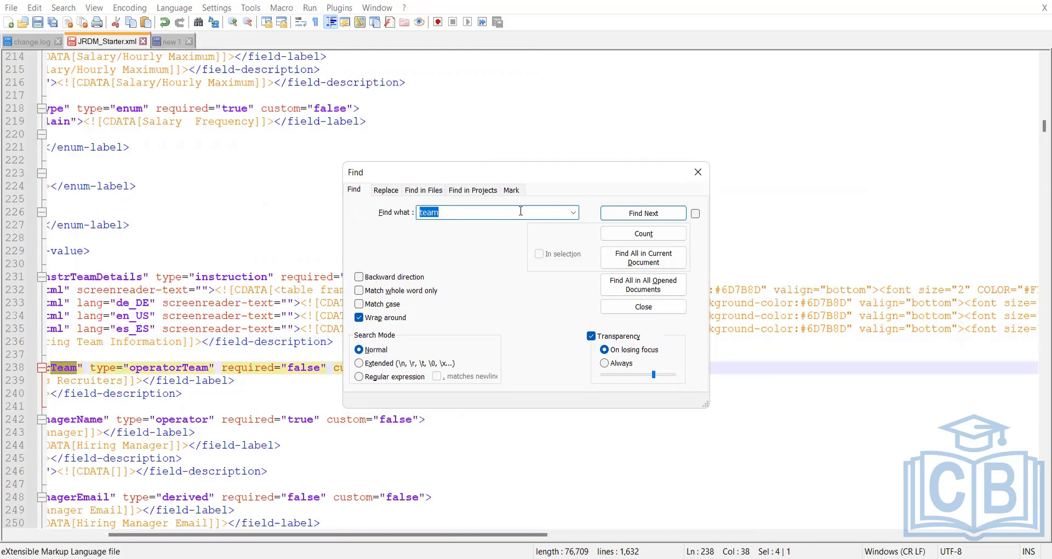
key("Return")
key("Return")
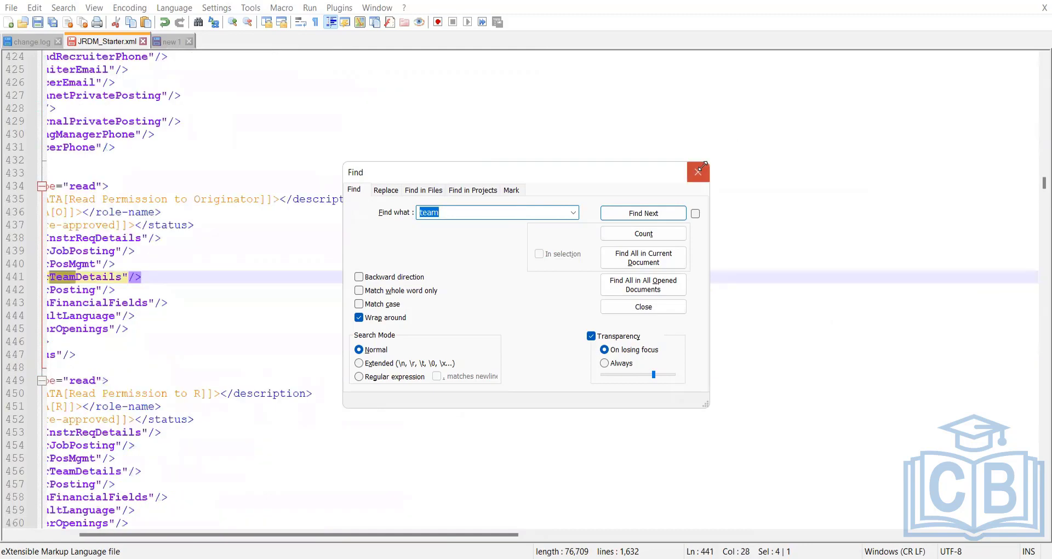
left_click(701, 167)
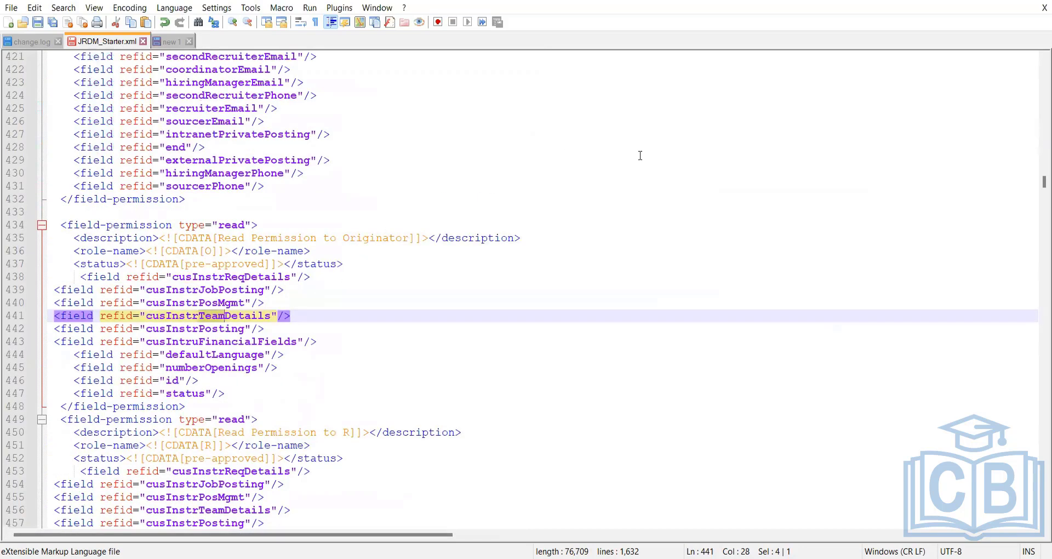
Return to the start of JRDM_Starter.xml and find the first occurrence of "team" again.
left_click(640, 155)
scroll(956, 159, "up", 20)
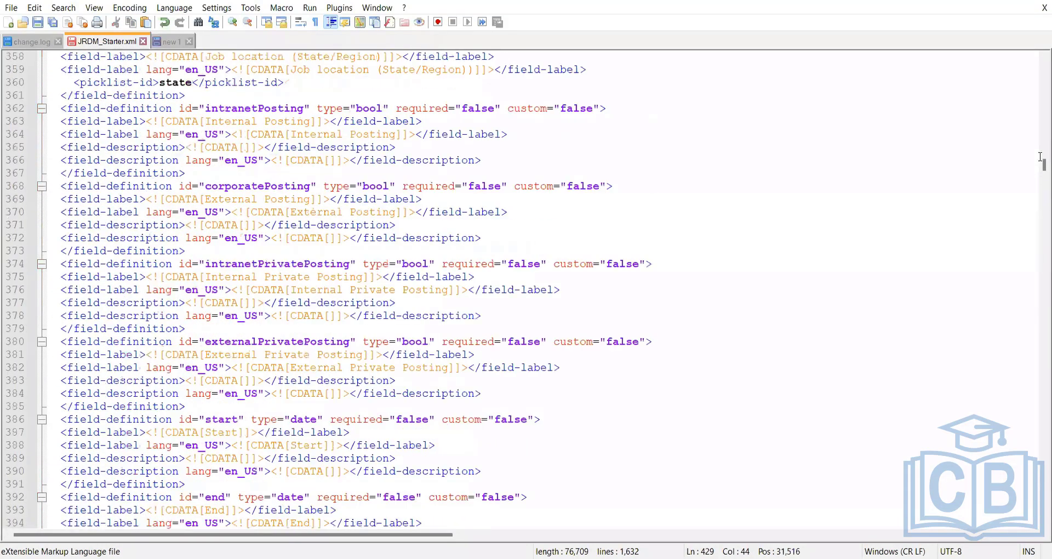
scroll(900, 122, "up", 20)
left_click(899, 122)
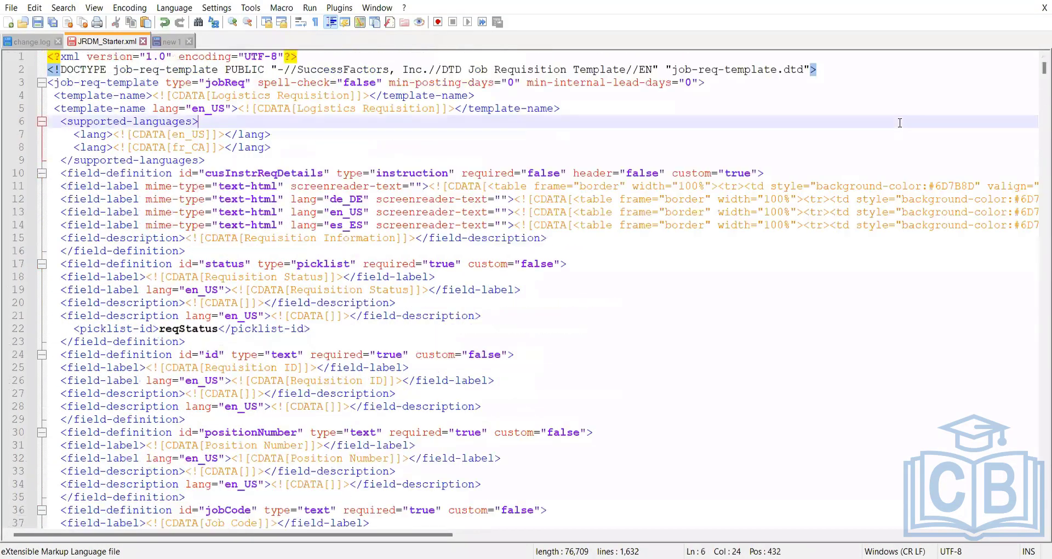
key("ctrl+f")
key("Return")
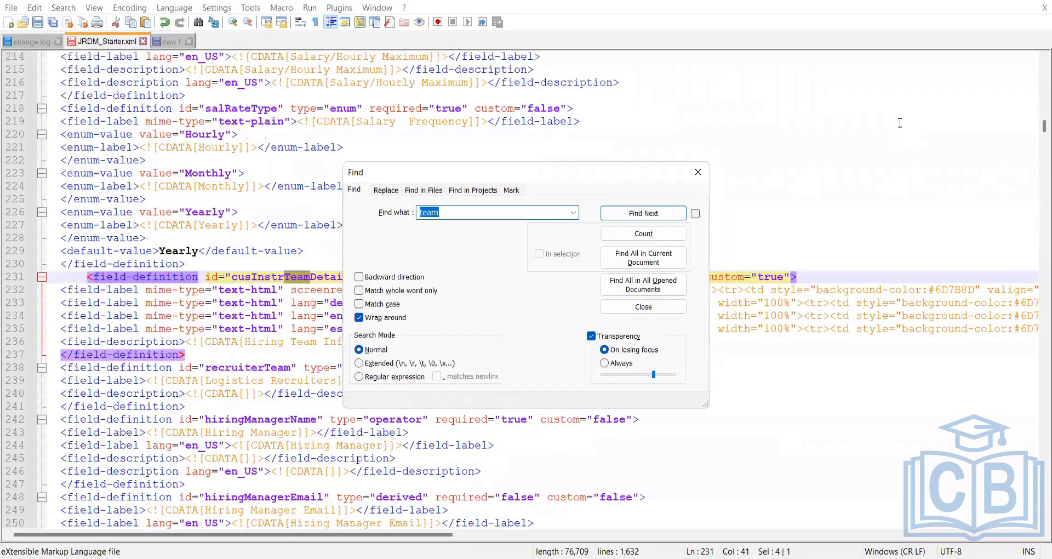
key("Escape")
Inspect the recruiterTeam field definition and highlight its label text "Logistics Recruiters".
scroll(229, 187, "down", 4)
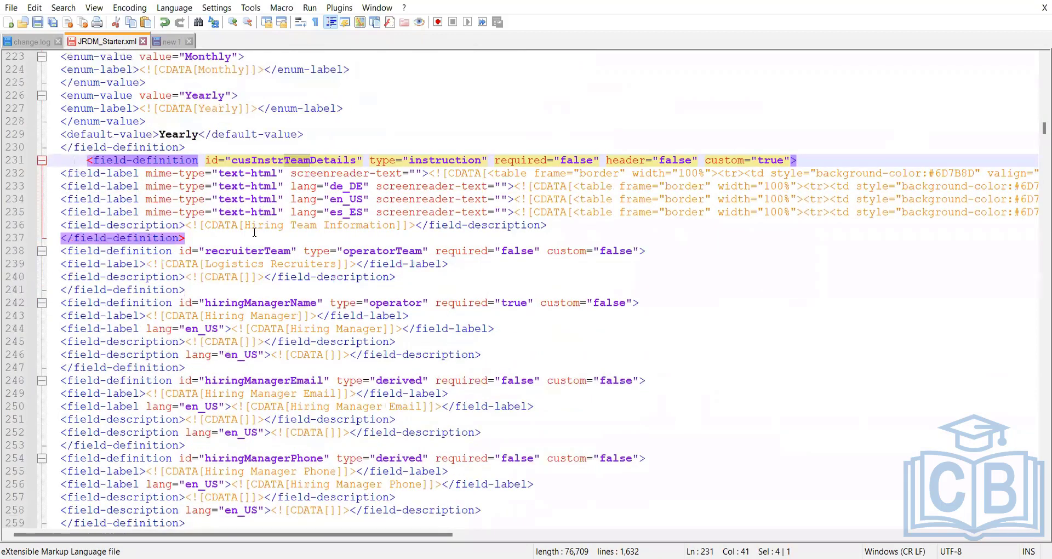
scroll(229, 187, "down", 3)
left_click(136, 96)
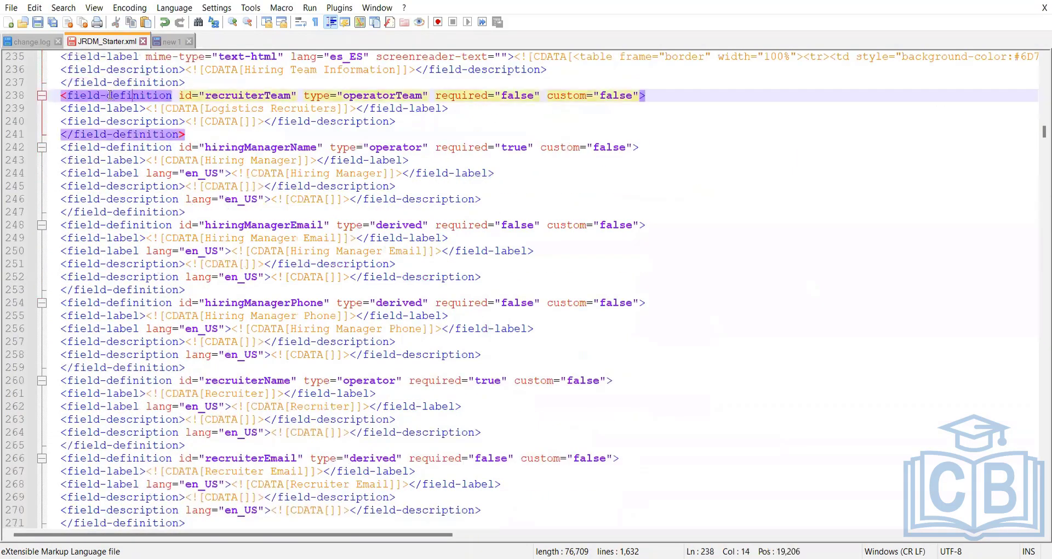
left_click(72, 82)
left_click_drag(55, 82, 444, 118)
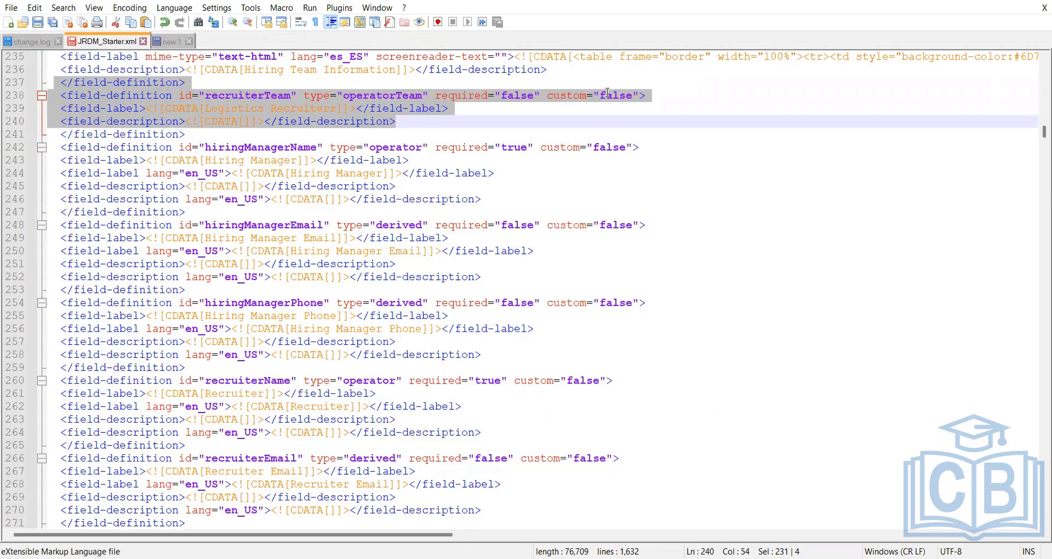
left_click(336, 108)
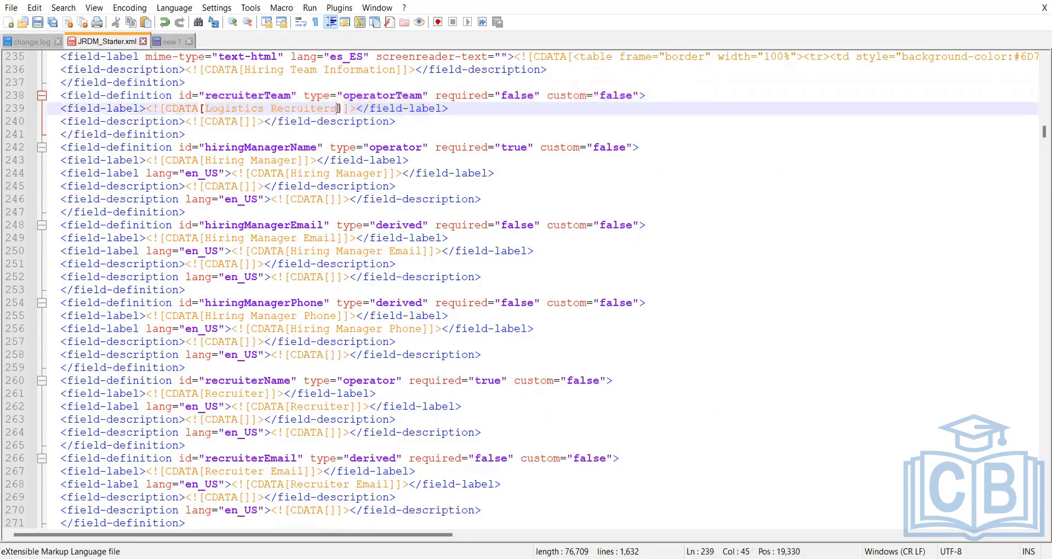
left_click_drag(337, 109, 206, 109)
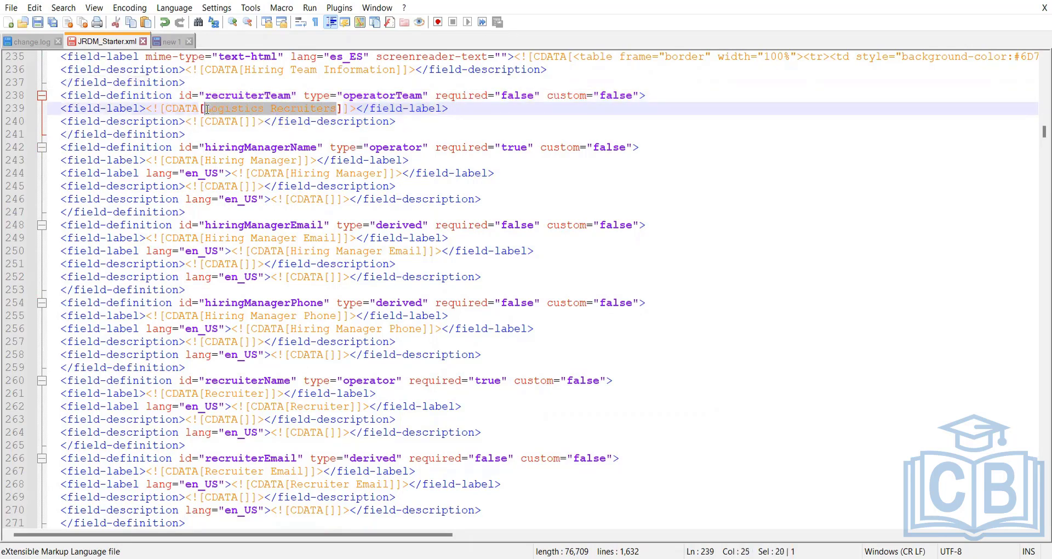
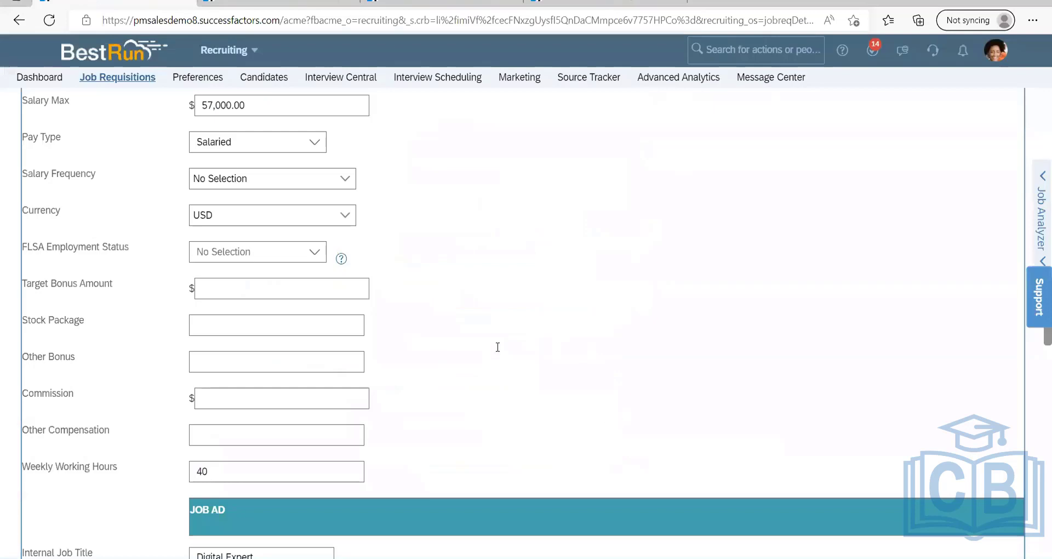
Switch to the browser and find the Recruiting Team section of the Digital Expert requisition.
scroll(77, 441, "up", 6)
scroll(44, 441, "down", 7)
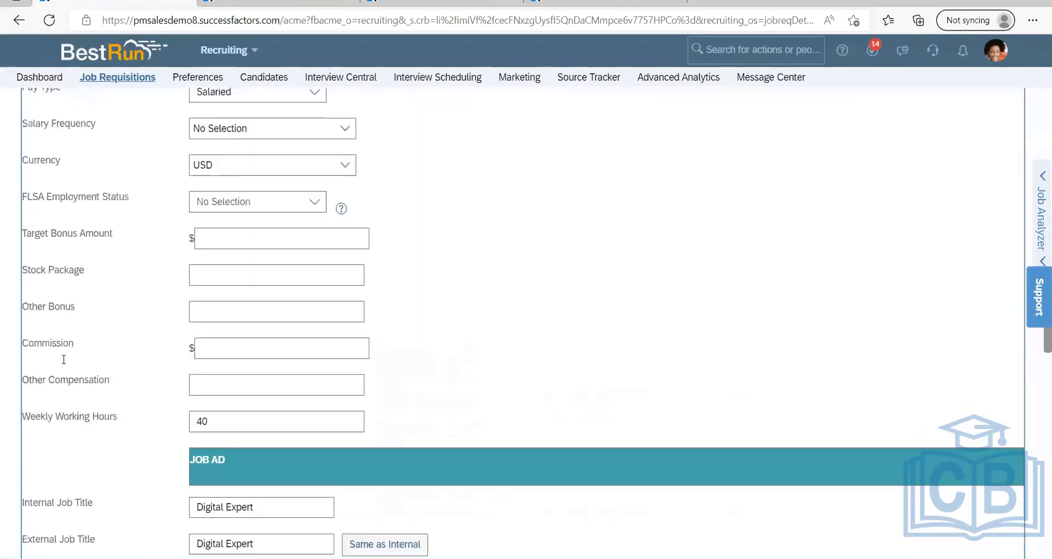
scroll(63, 360, "down", 1)
scroll(87, 327, "down", 15)
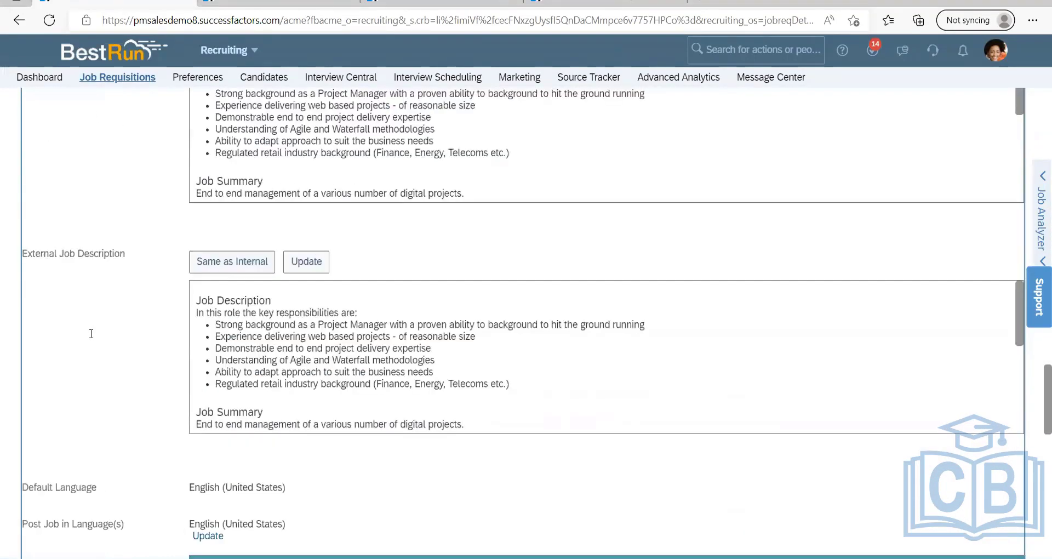
scroll(91, 333, "down", 7)
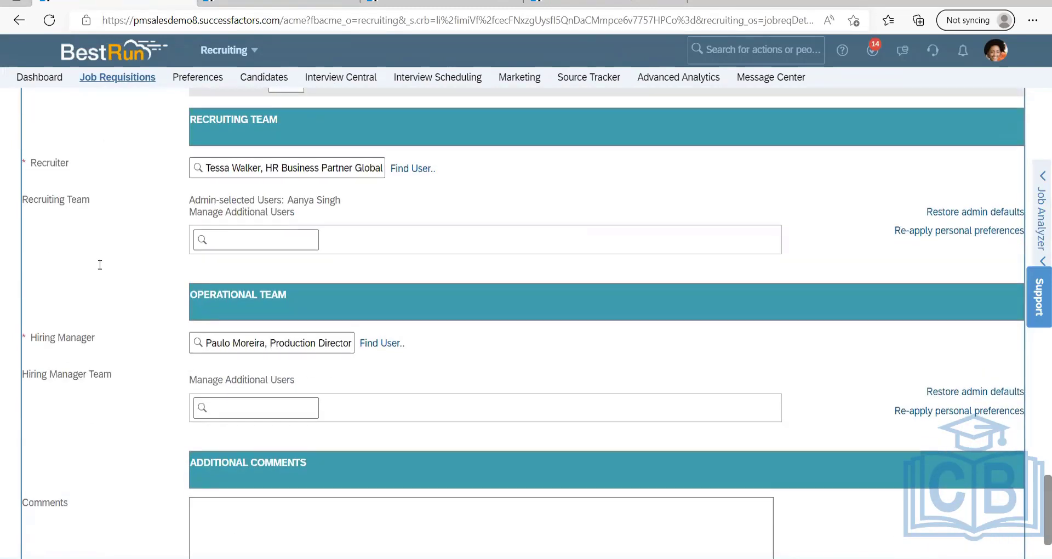
Highlight the Recruiting Team field label and examine its admin-selected and additional users.
left_click_drag(90, 205, 22, 201)
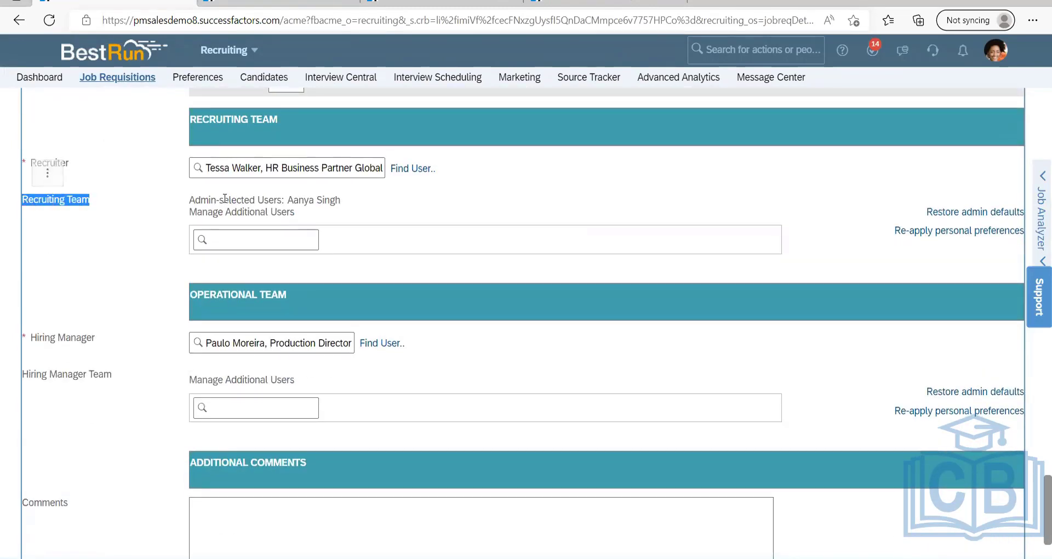
left_click(482, 205)
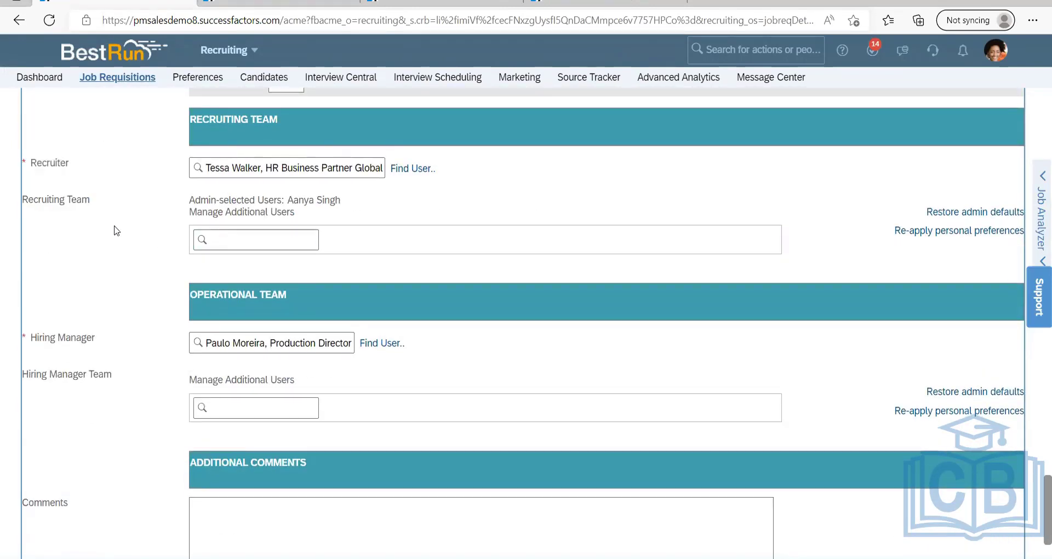
left_click_drag(104, 211, 28, 207)
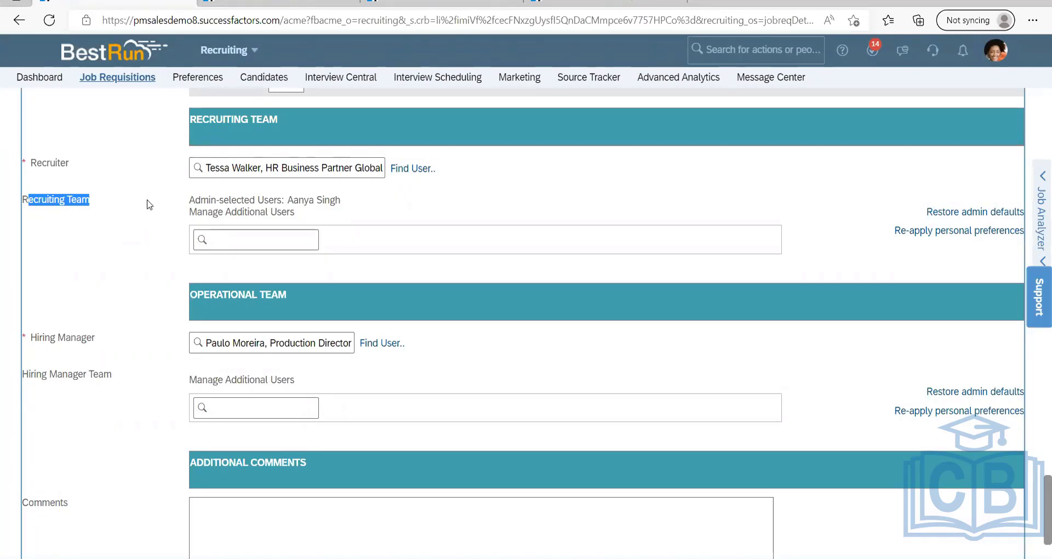
left_click_drag(103, 200, 438, 195)
left_click(405, 197)
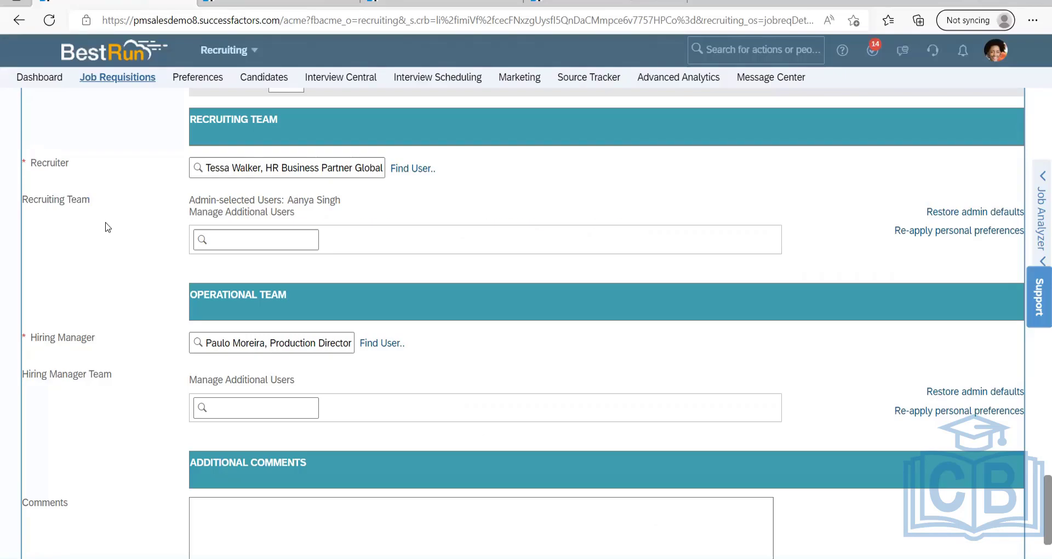
left_click_drag(91, 201, 25, 203)
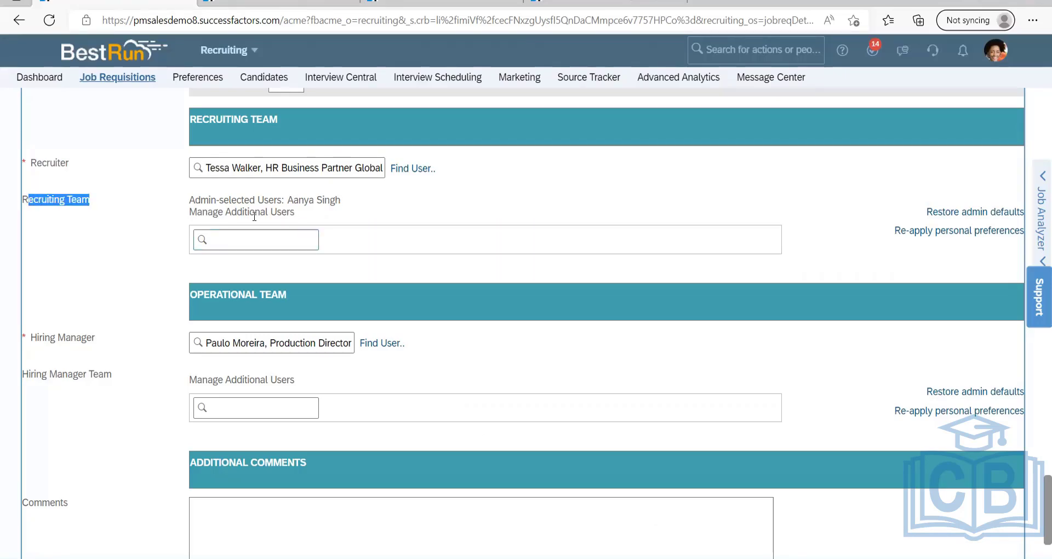
left_click_drag(110, 219, 22, 202)
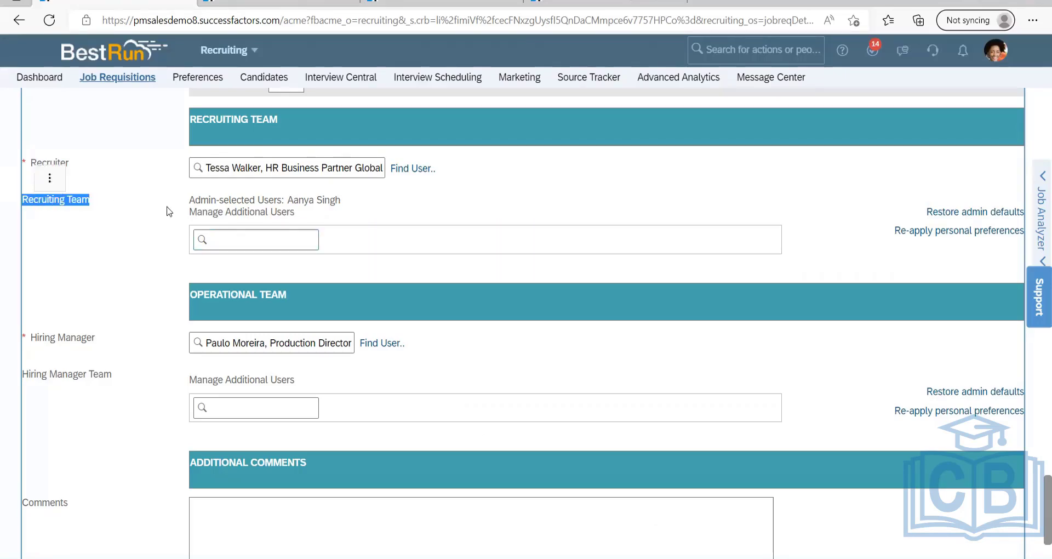
left_click(238, 212)
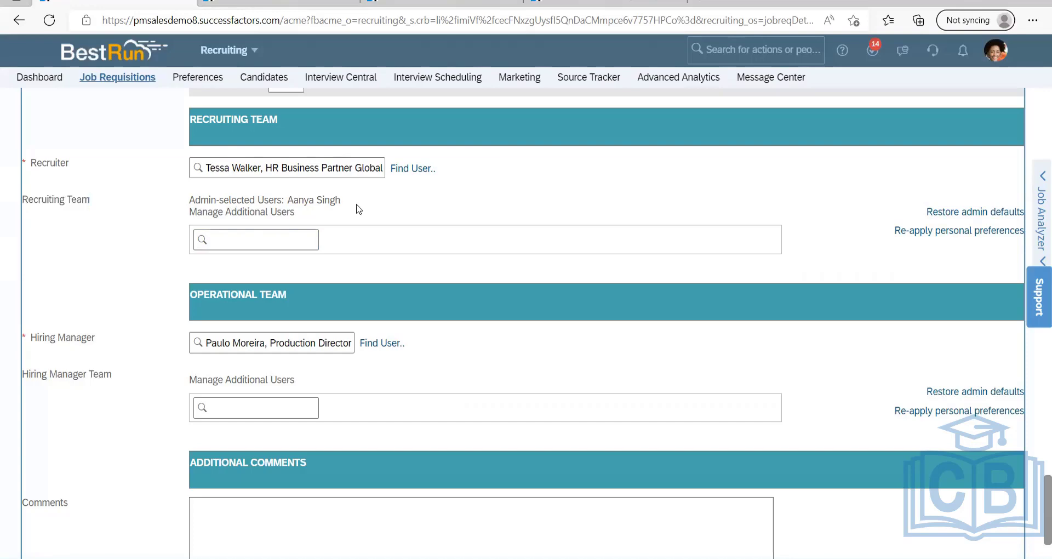
Switch to the Production Director requisition, search the actions for "recruiting group" and open Manage Recruiting Groups.
scroll(414, 234, "up", 20)
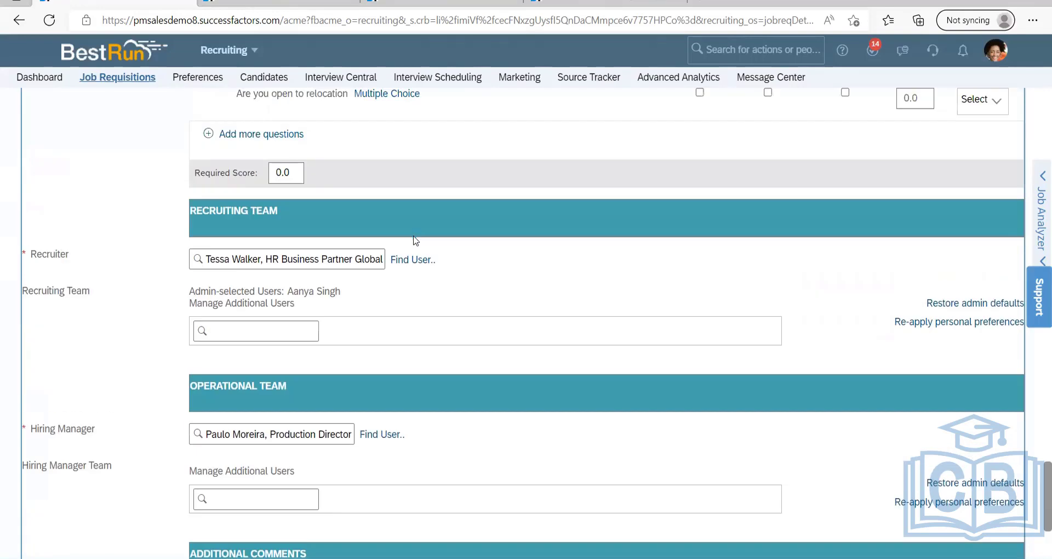
scroll(741, 42, "up", 10)
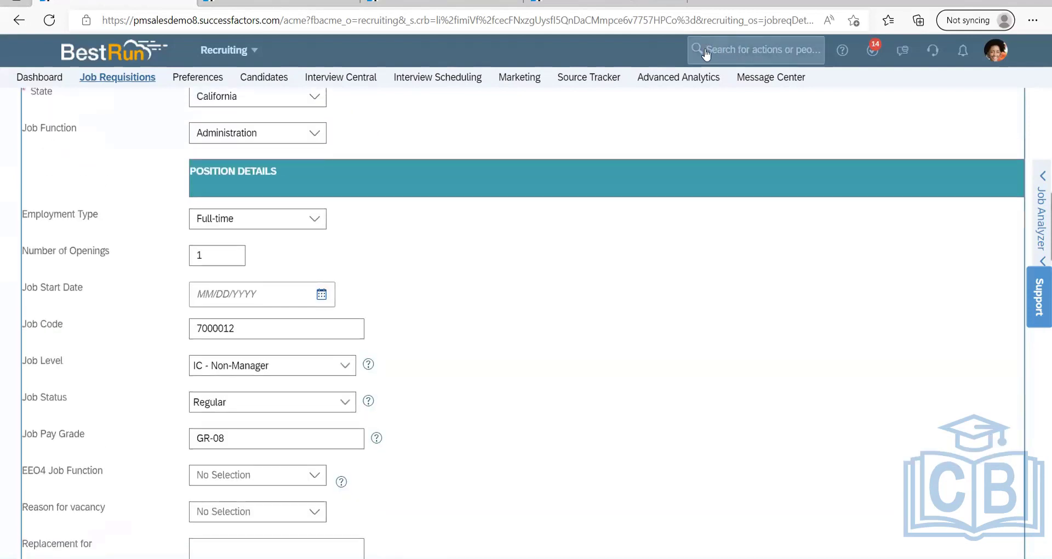
left_click(707, 54)
left_click(277, 3)
left_click(717, 49)
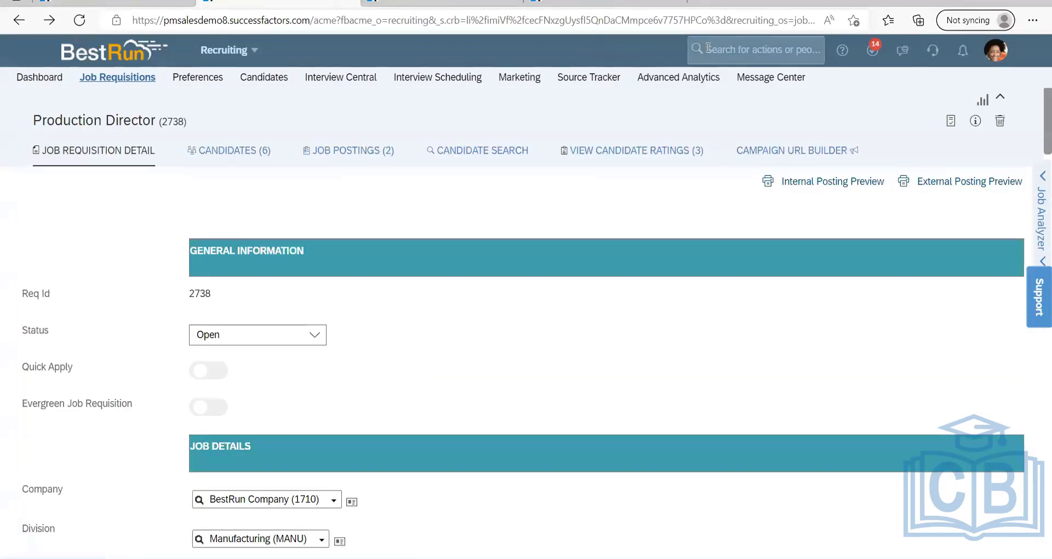
type("re")
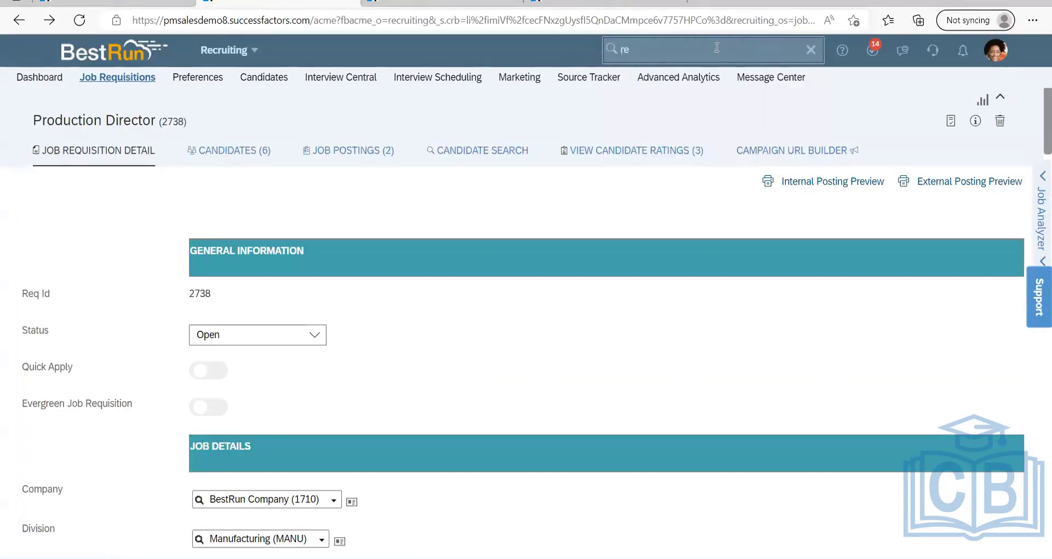
type("curiitng")
key("BackSpace")
type("iting group")
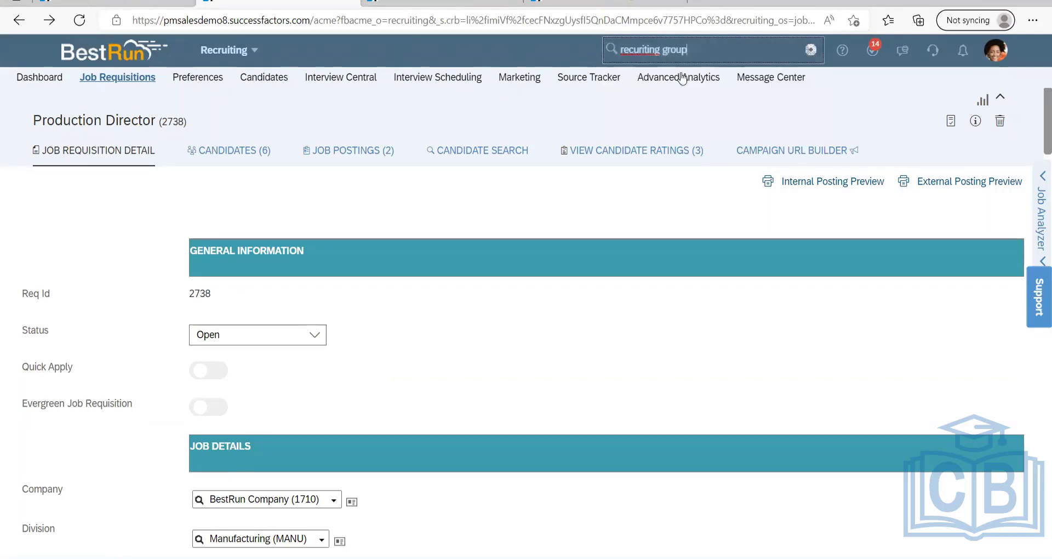
left_click_drag(686, 55, 623, 50)
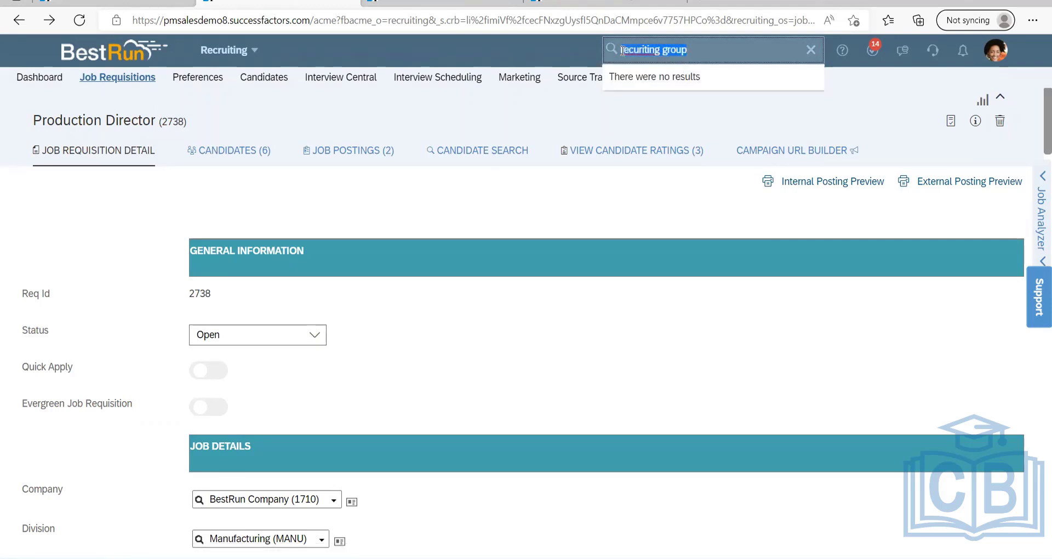
key("BackSpace")
type("recruiting group")
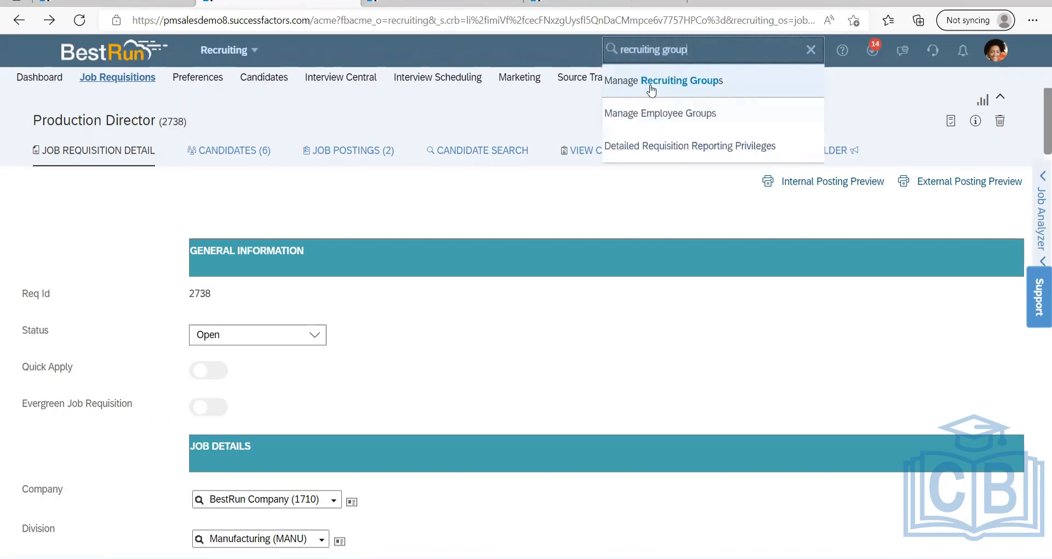
left_click(650, 88)
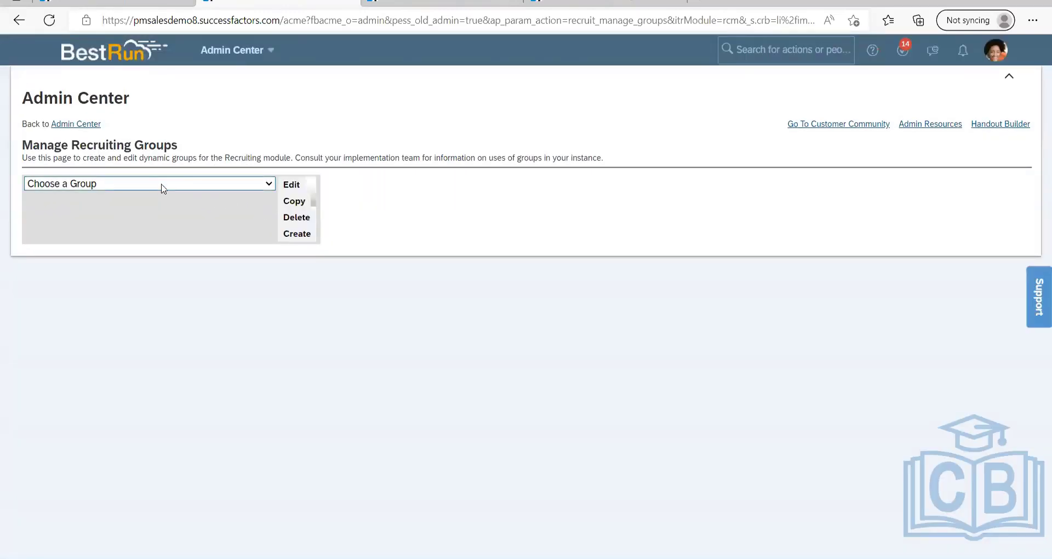
Open the definition of the "Recruiters - DO NOT CHANGE NAME" group, examine its members and close it without changes.
left_click(163, 184)
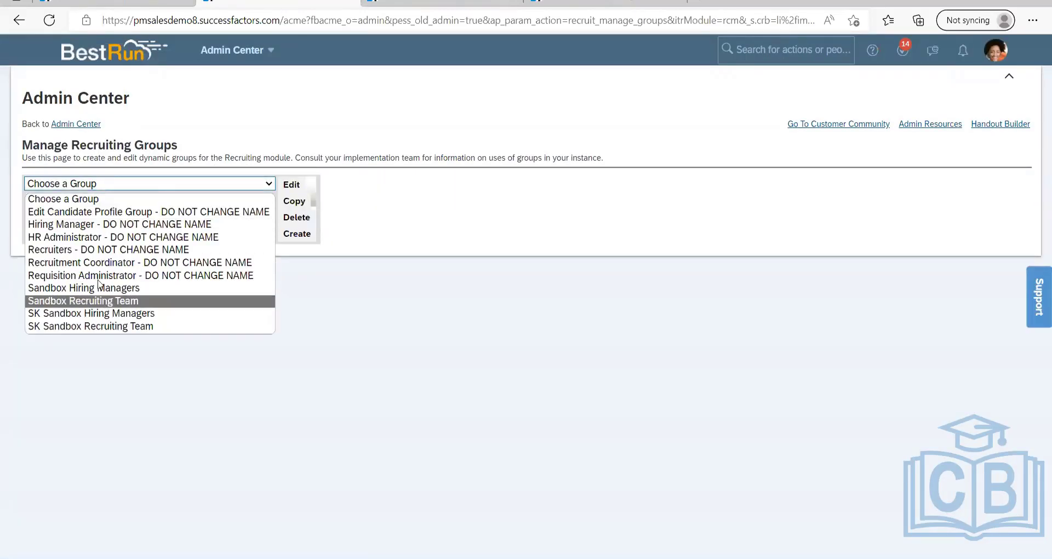
left_click(56, 252)
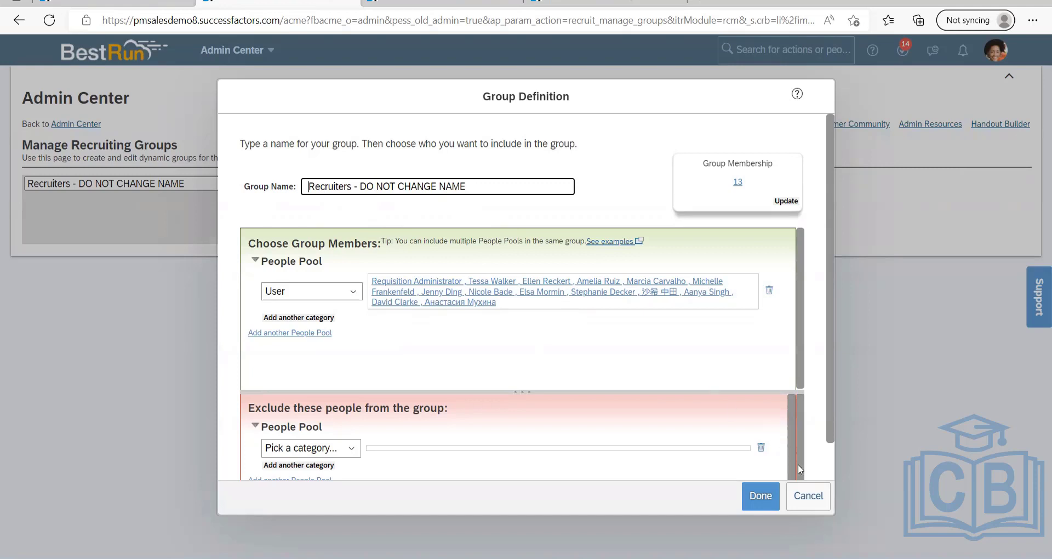
left_click(814, 498)
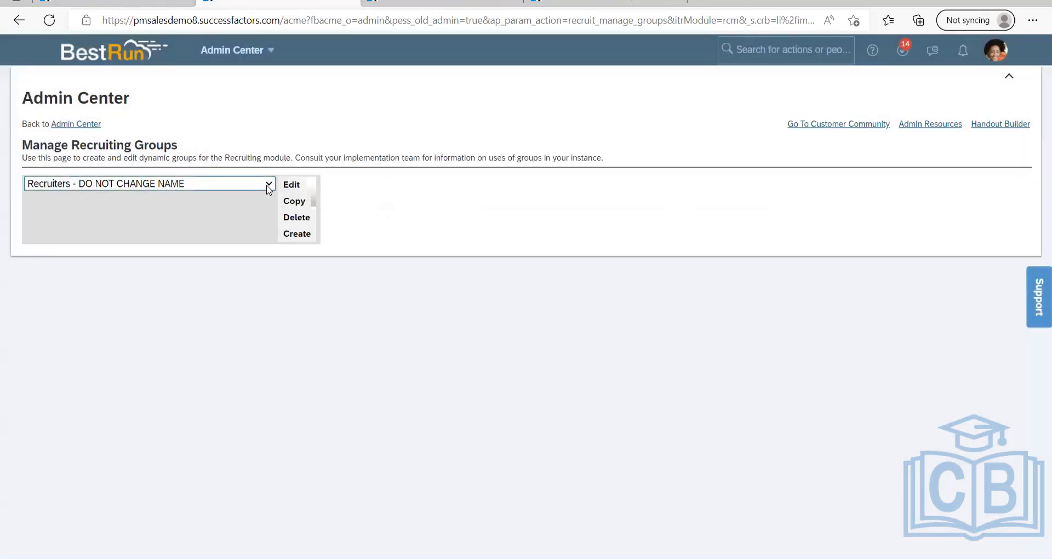
Open the definition of the "Requisition Administrator - DO NOT CHANGE NAME" group, examine its people pool and close it without changes.
left_click(269, 186)
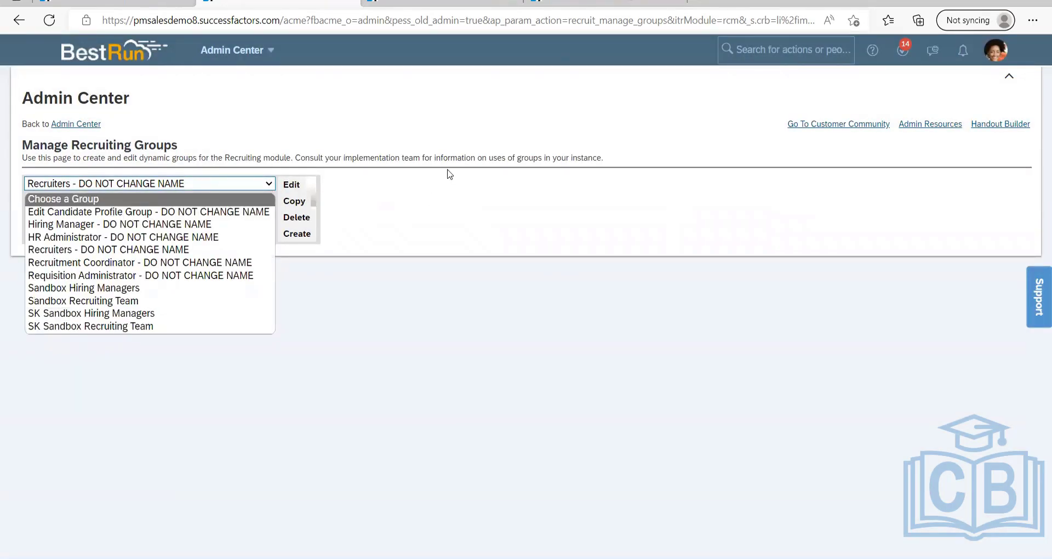
left_click(318, 295)
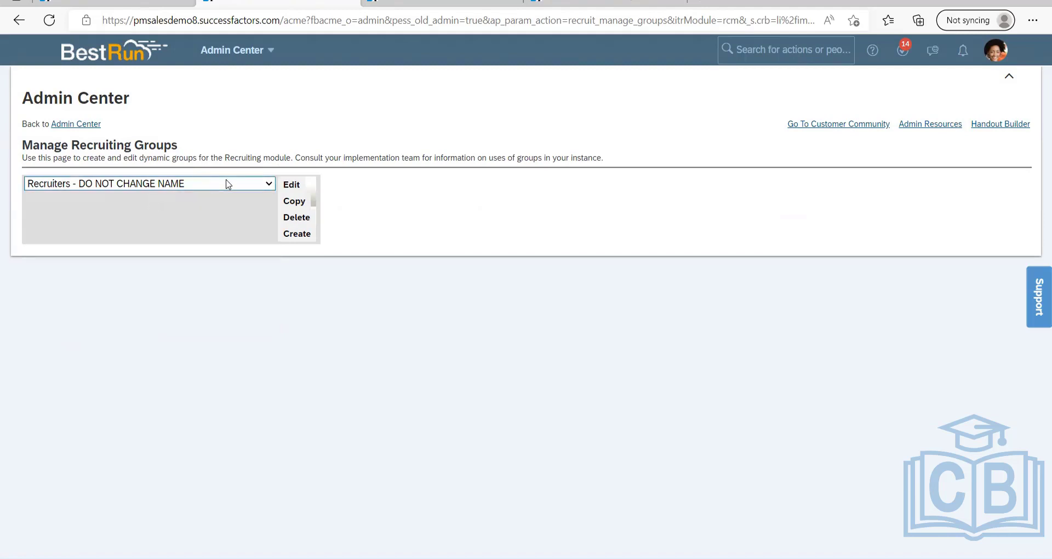
left_click(225, 183)
left_click(100, 276)
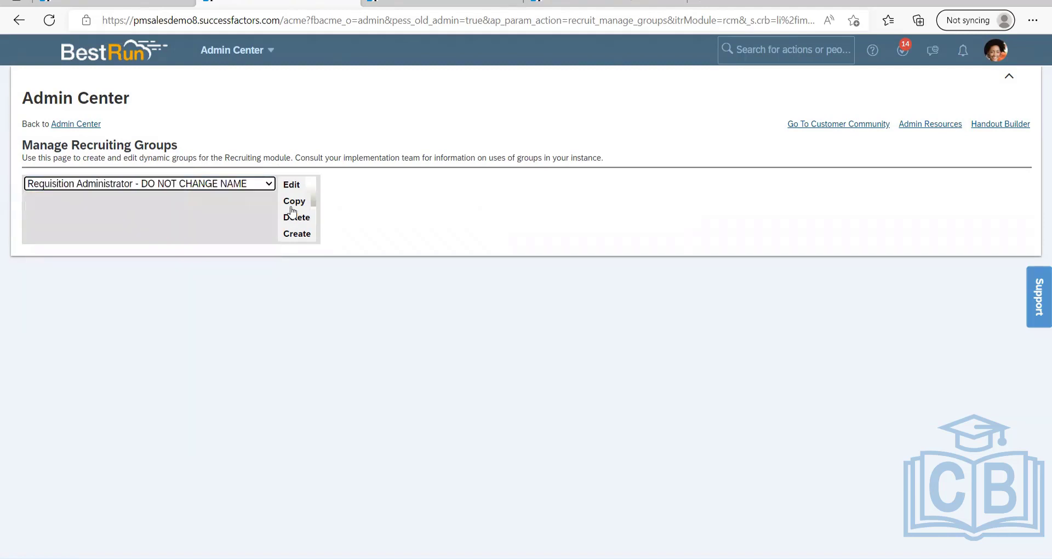
left_click(294, 187)
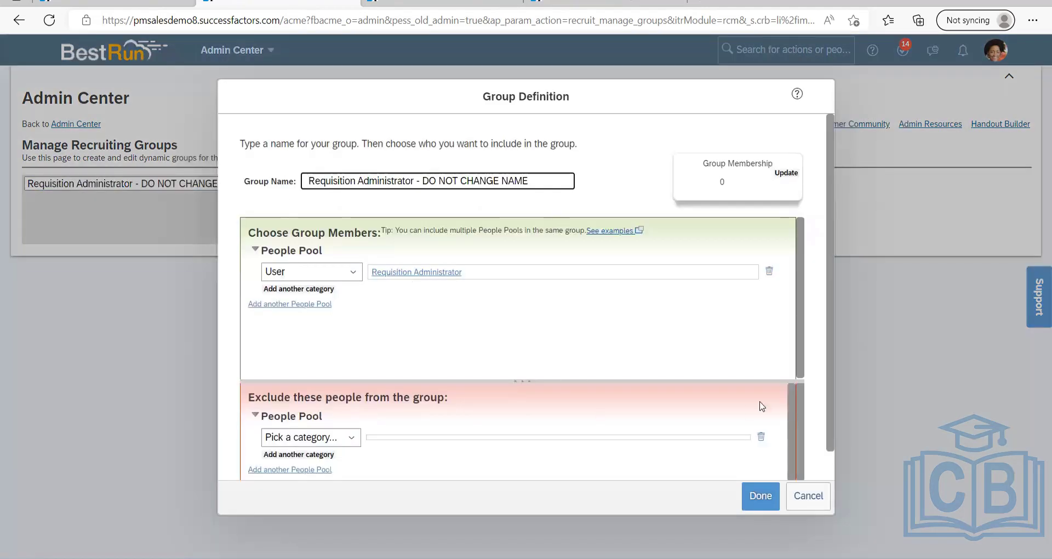
left_click(809, 493)
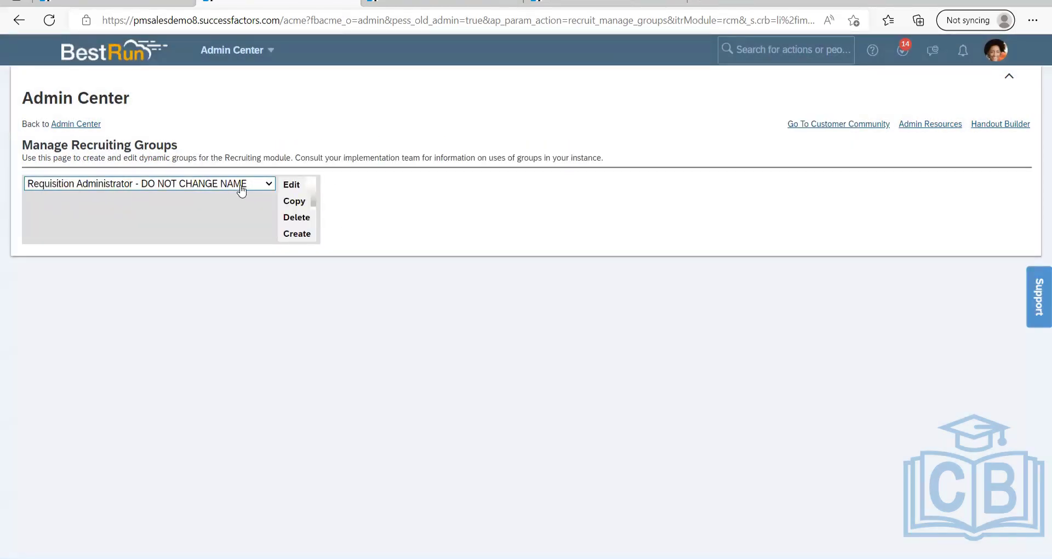
Search the actions for "recruiting team" and open Manage Recruiting Team Settings.
left_click(762, 56)
type("recrui")
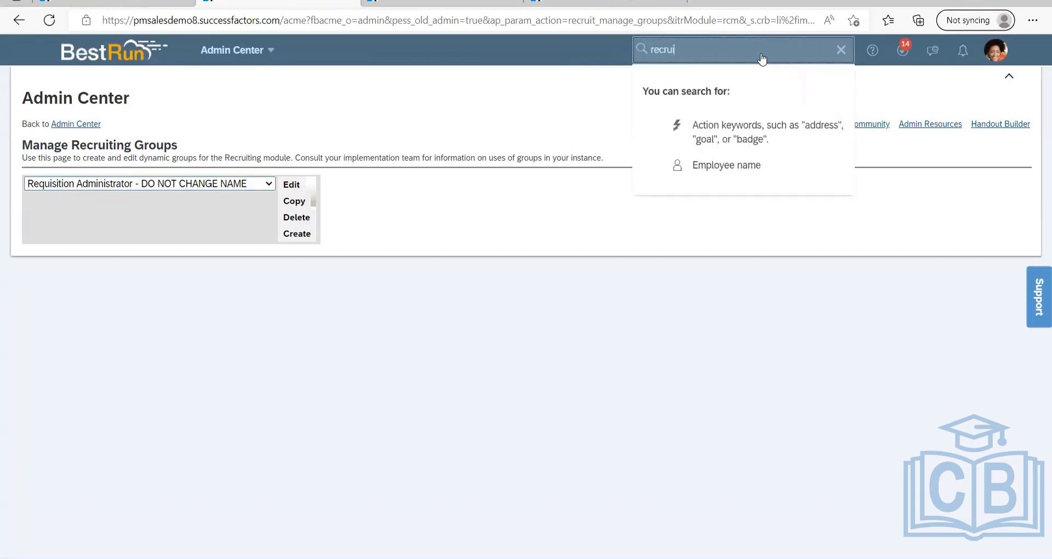
type("tin")
key("BackSpace")
type("in")
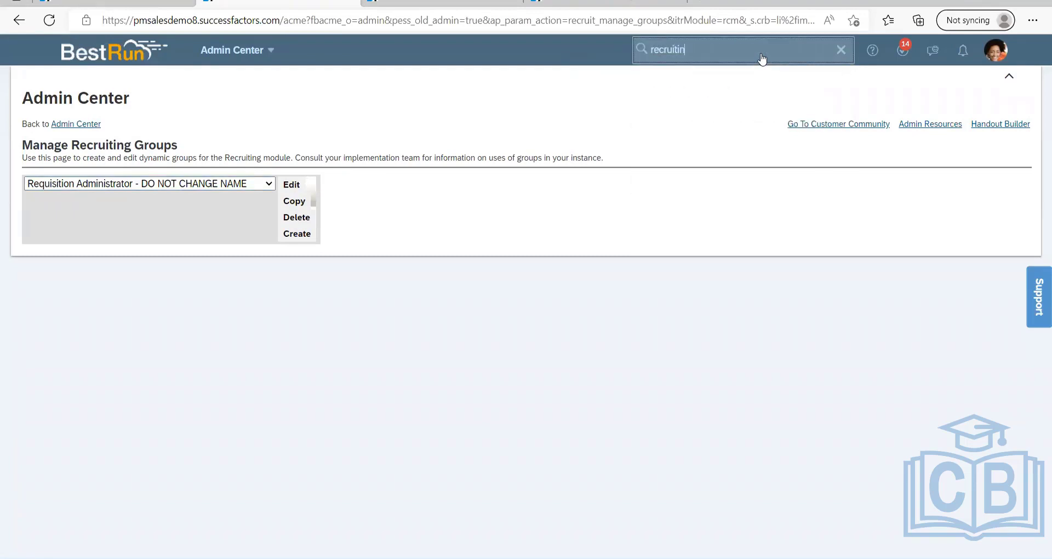
type("g team")
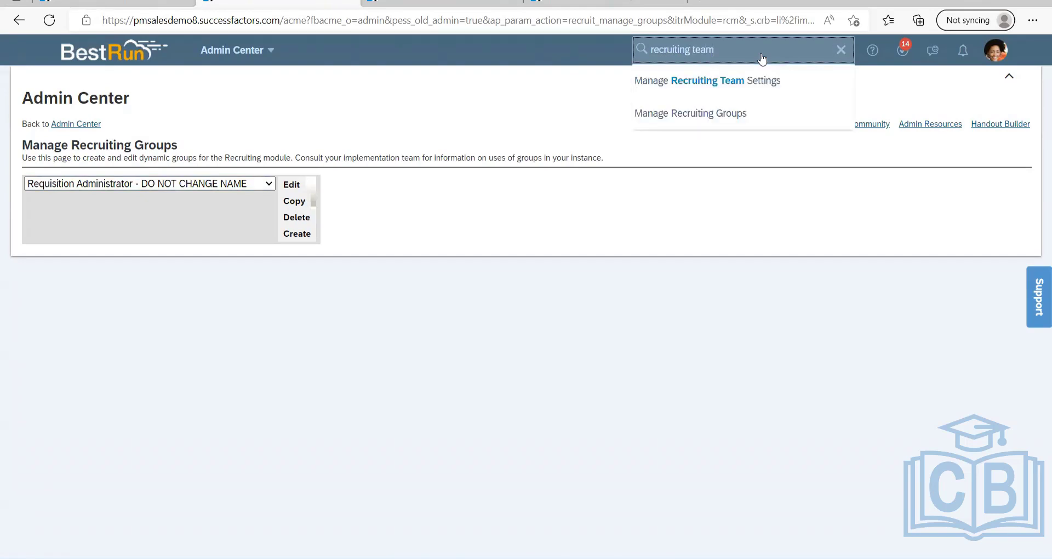
left_click(725, 82)
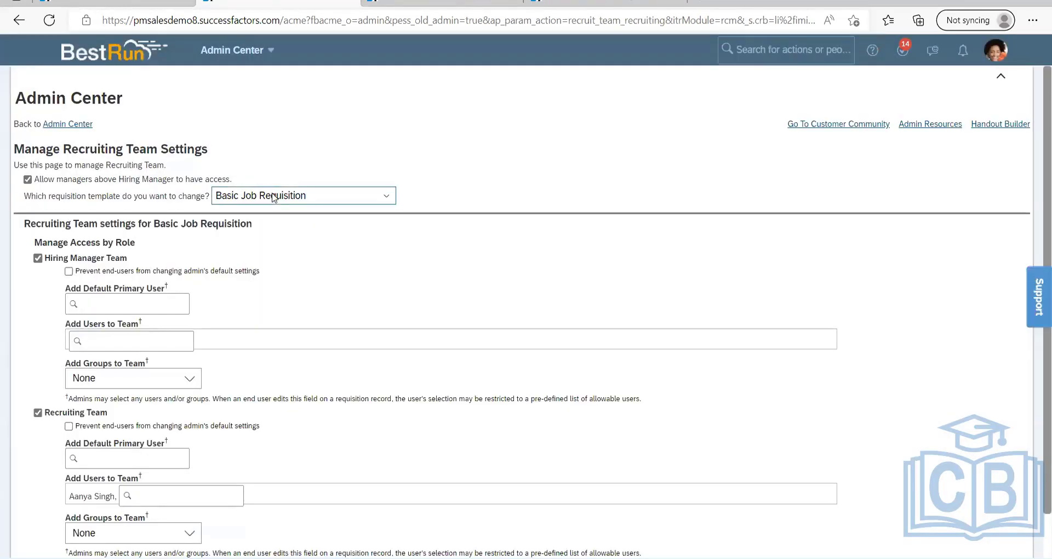
Choose the Simple Job Requisition template, enable Recruiting Team access and examine its default user, team users and groups options.
left_click(272, 198)
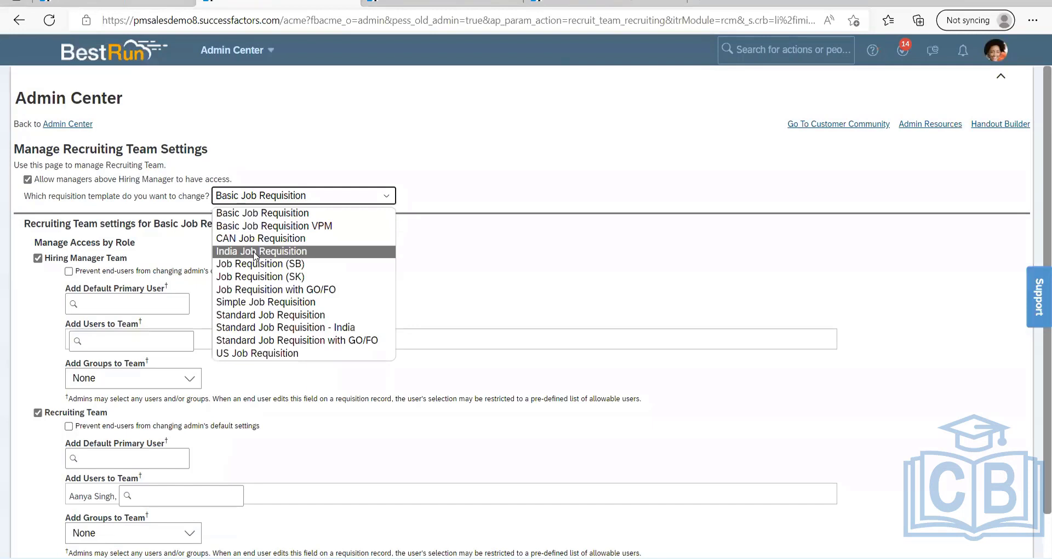
left_click(261, 304)
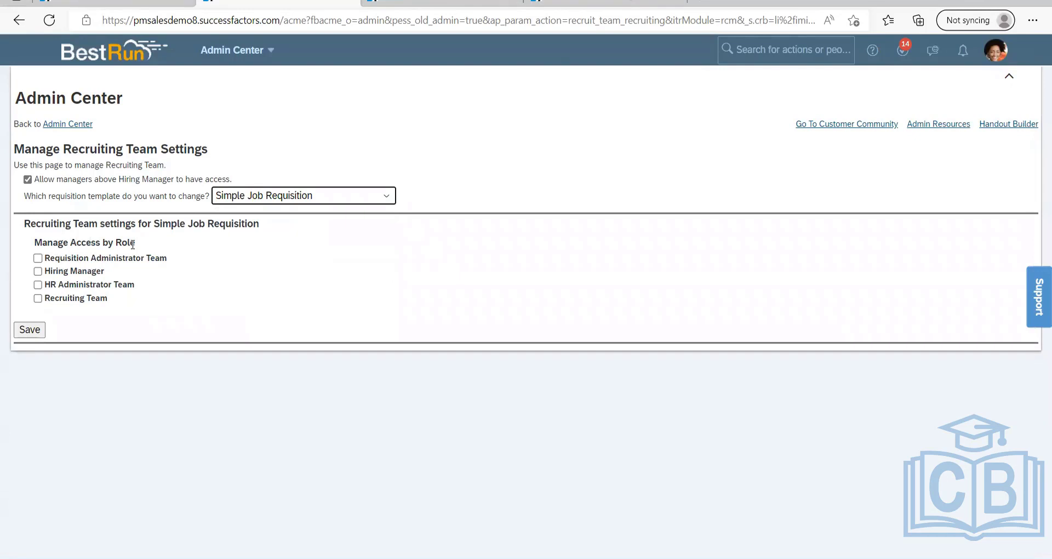
left_click(37, 299)
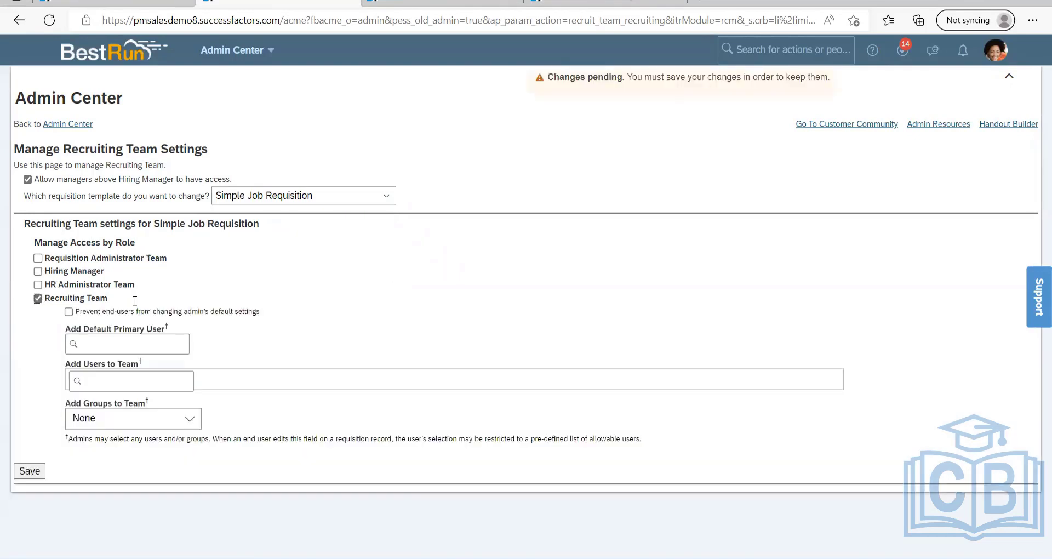
left_click(131, 341)
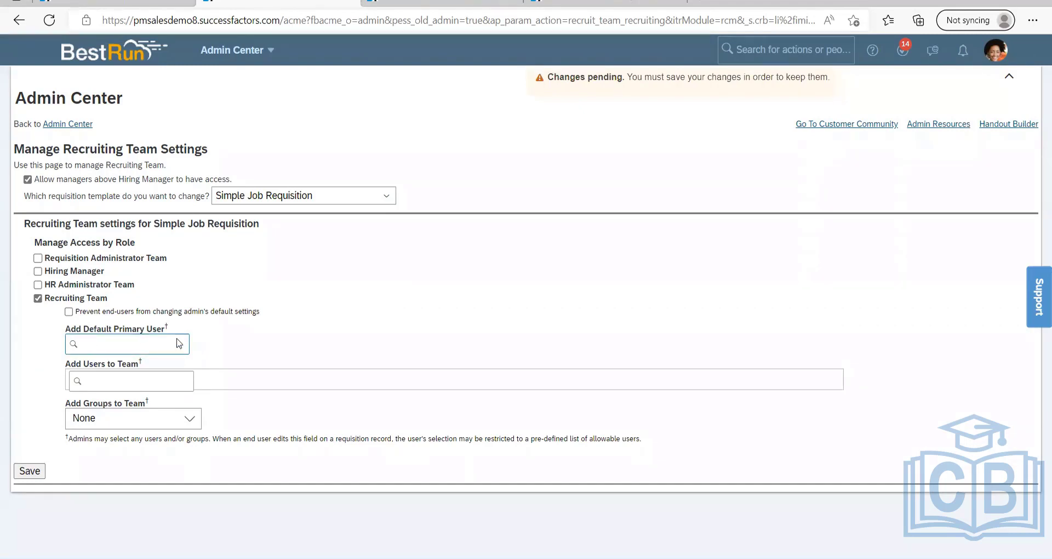
left_click(113, 376)
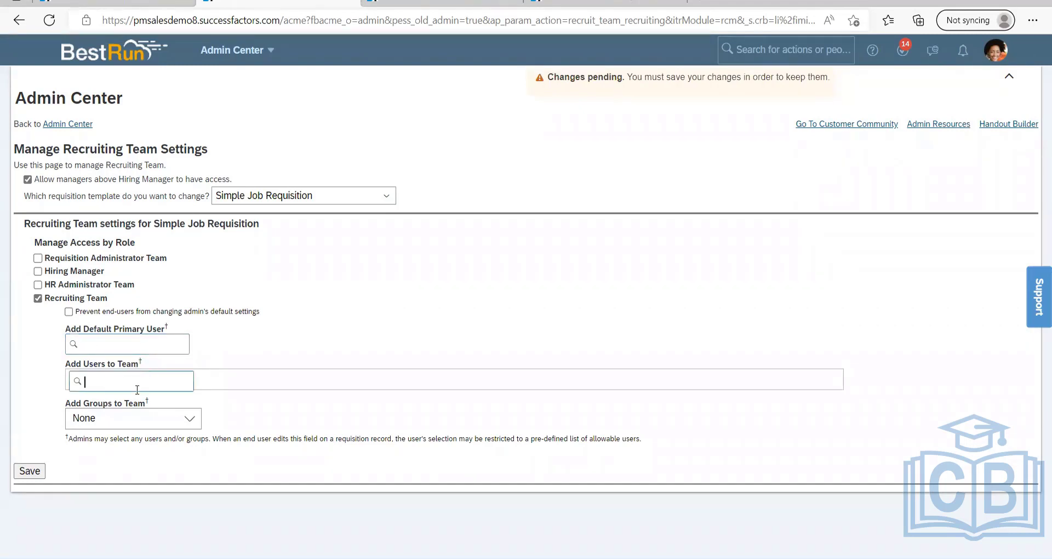
left_click(137, 420)
left_click(239, 416)
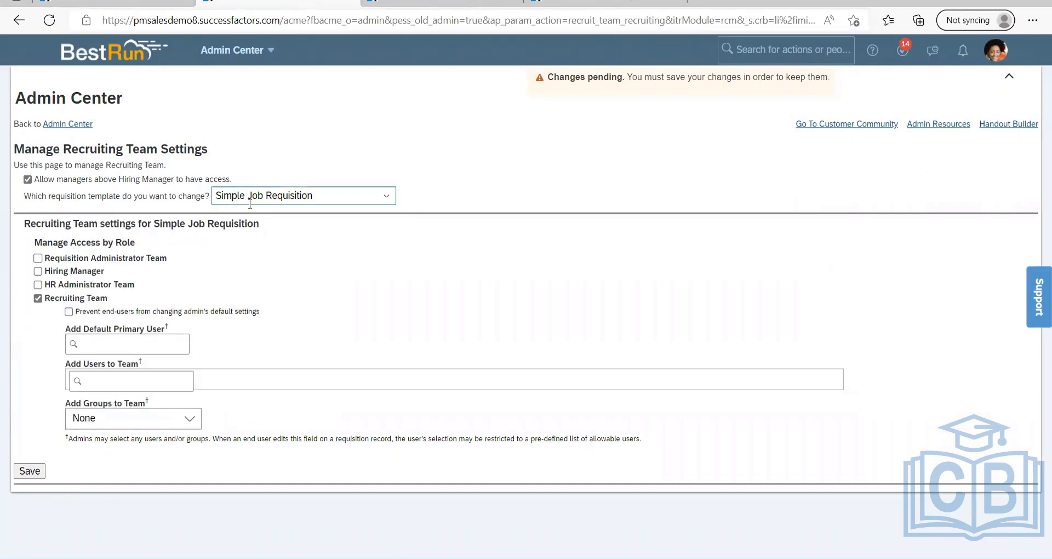
left_click(249, 201)
left_click(543, 248)
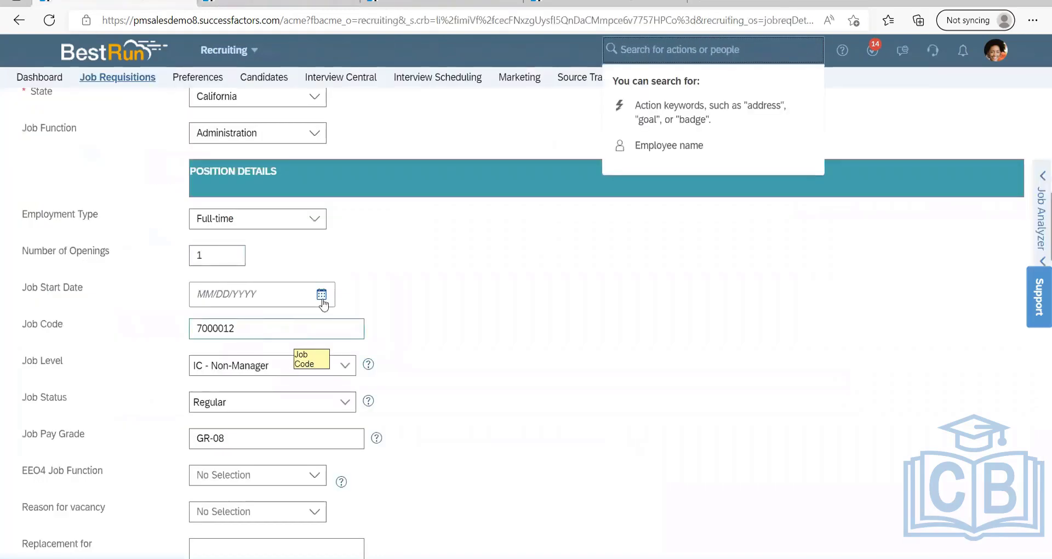
Return to the Digital Expert requisition and highlight the Recruiting Team label and its admin-selected and additional users text.
scroll(324, 304, "down", 15)
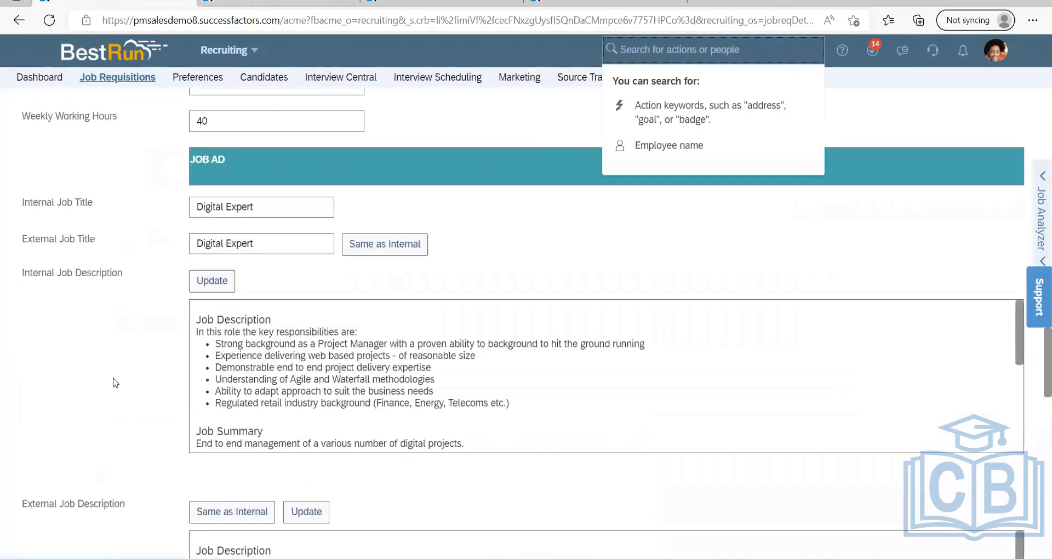
scroll(115, 382, "down", 10)
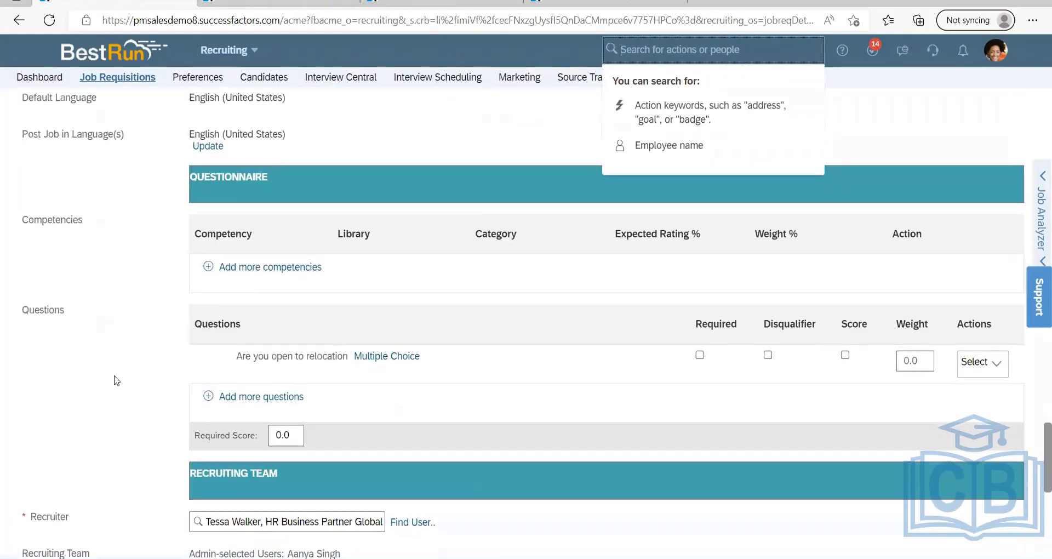
scroll(117, 380, "down", 6)
left_click_drag(59, 200, 202, 208)
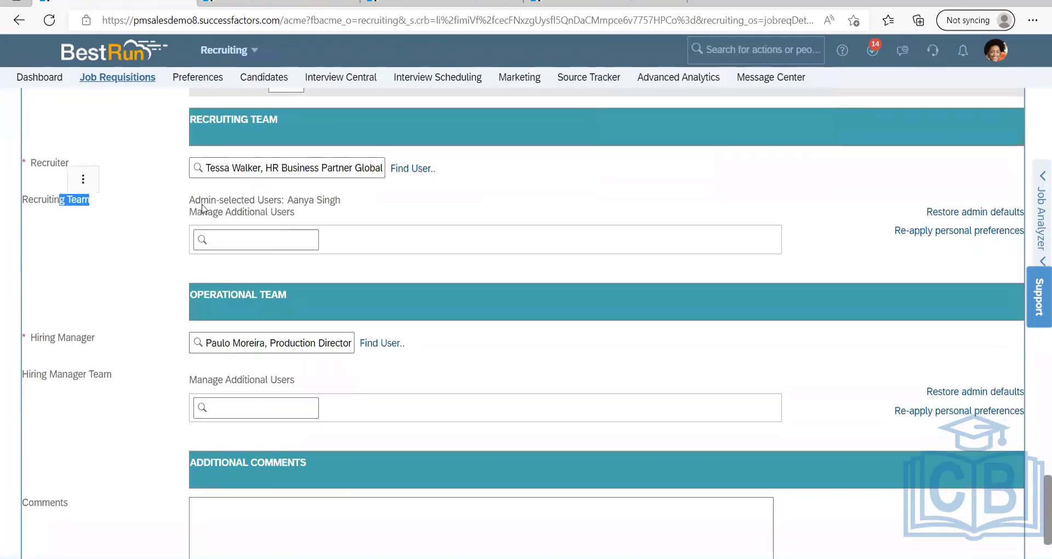
left_click_drag(327, 210, 189, 200)
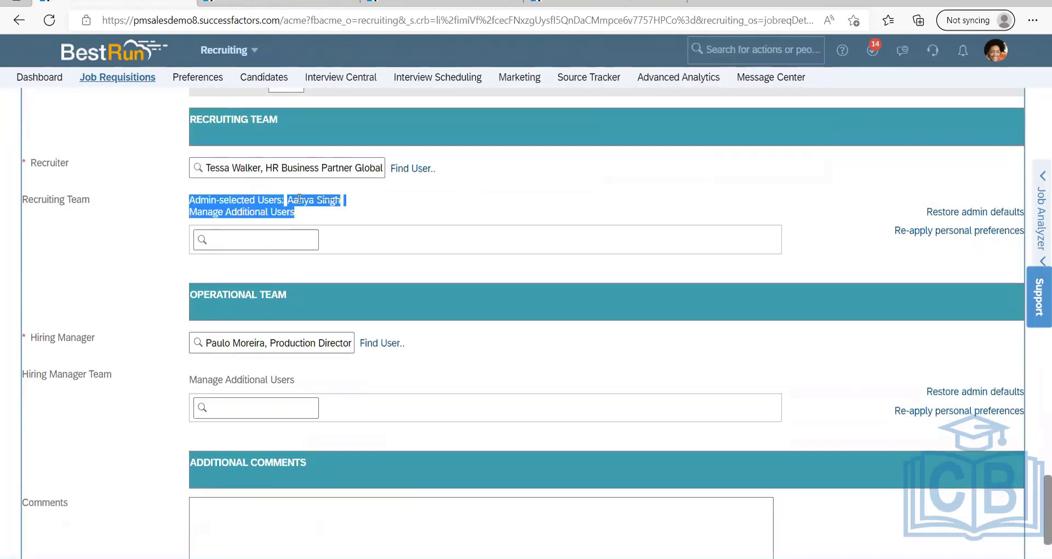
left_click(328, 214)
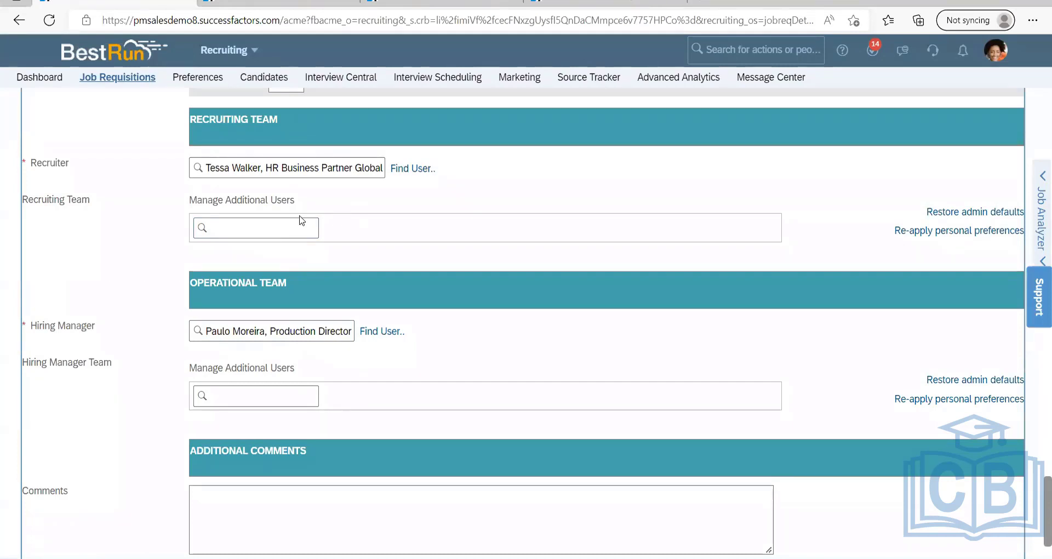
Search the Recruiting Team's additional users for "ac" and clear the search field again.
left_click(276, 225)
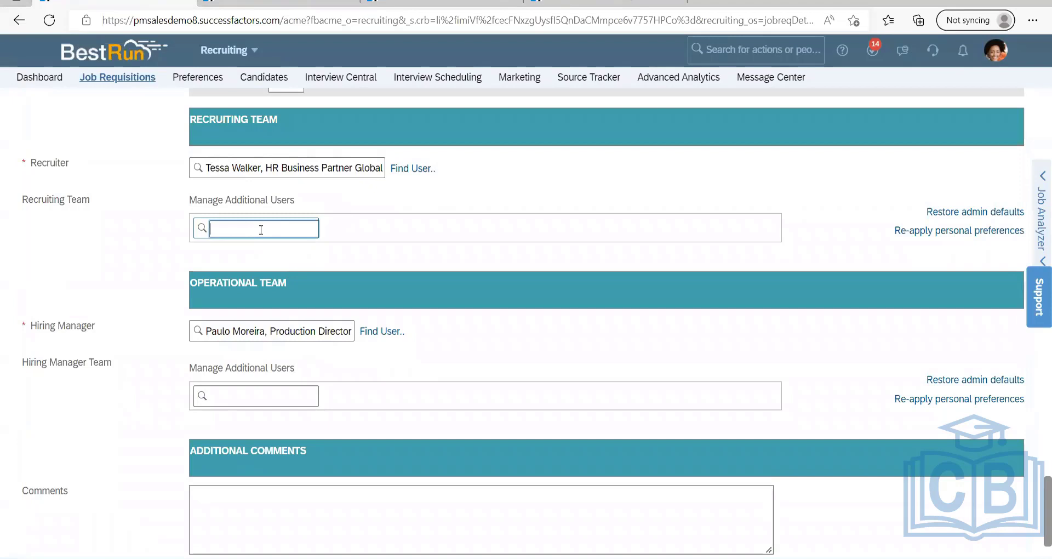
type("ac")
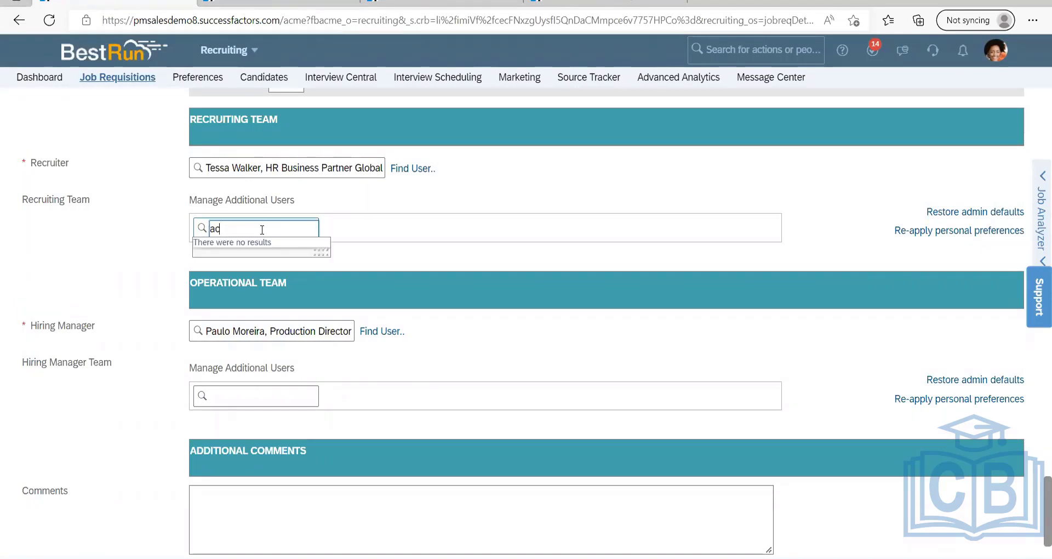
key("BackSpace")
key("BackSpace")
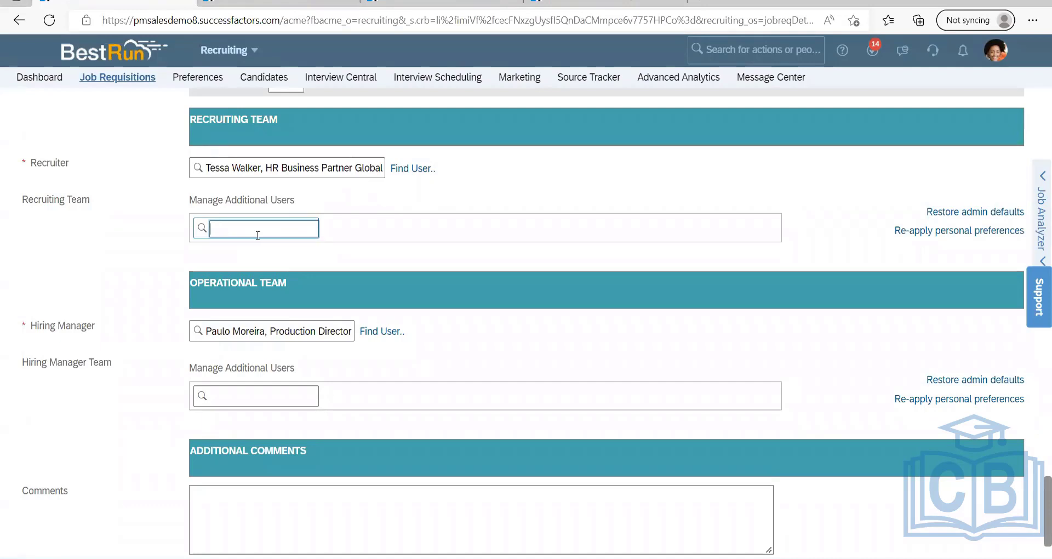
type("c")
key("BackSpace")
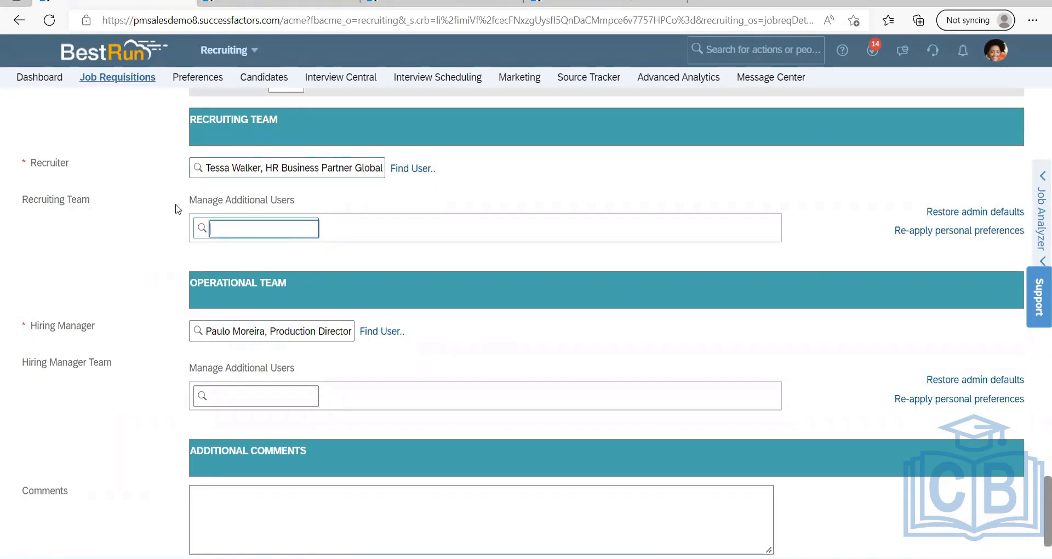
Highlight the "Manage Additional Users" label in the Recruiting Team field and clear the highlight.
left_click(302, 4)
left_click_drag(306, 199, 165, 204)
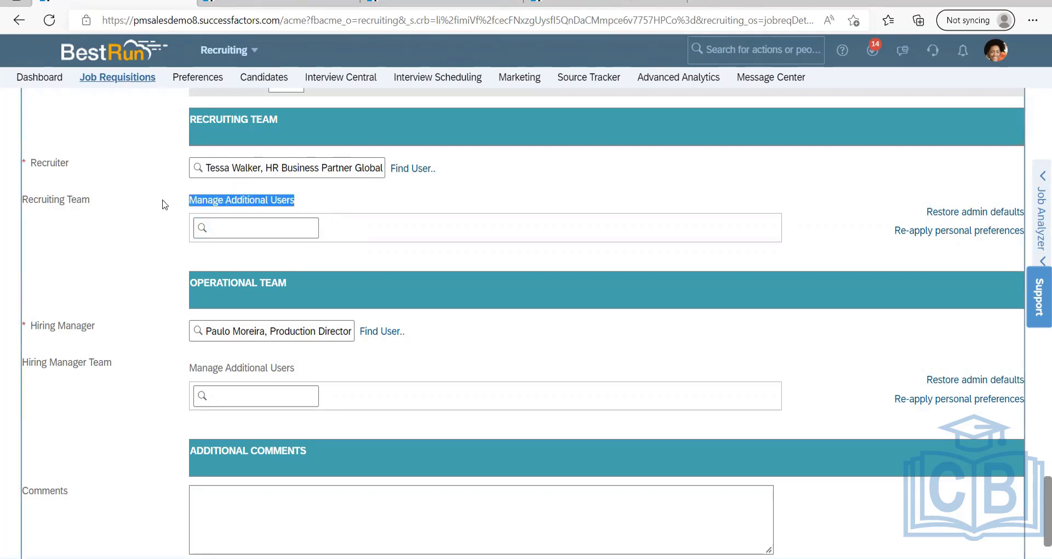
left_click(311, 203)
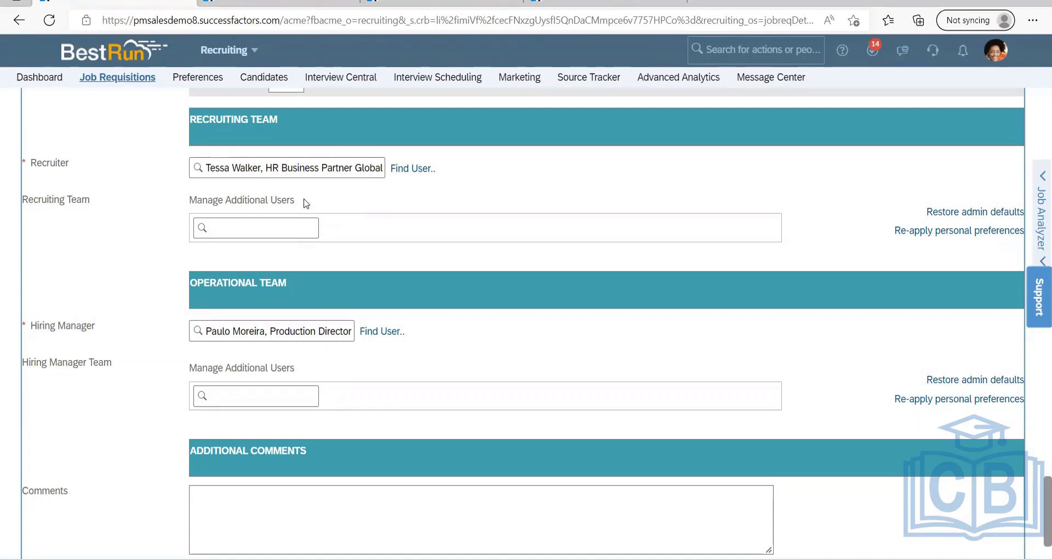
left_click(268, 228)
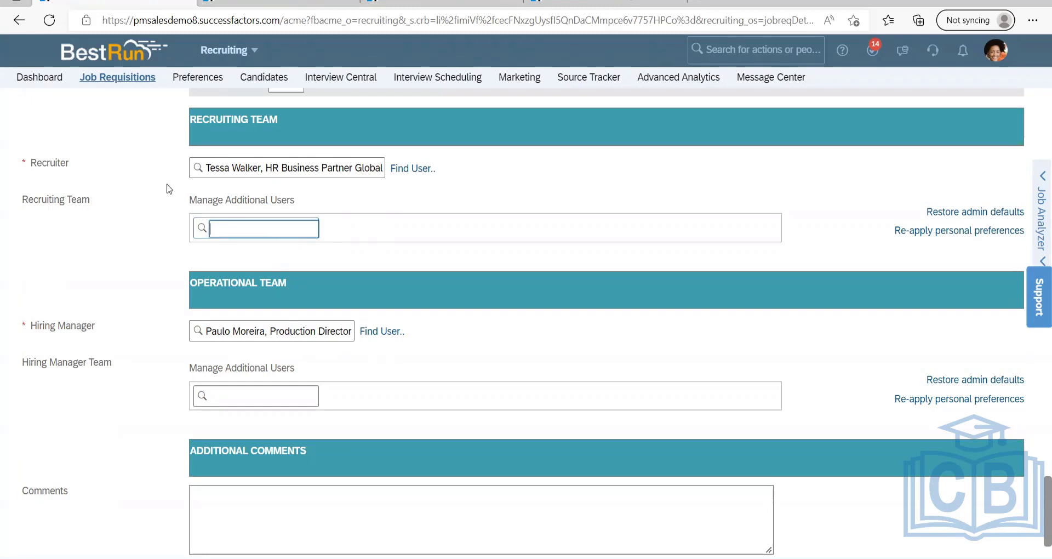
left_click(395, 190)
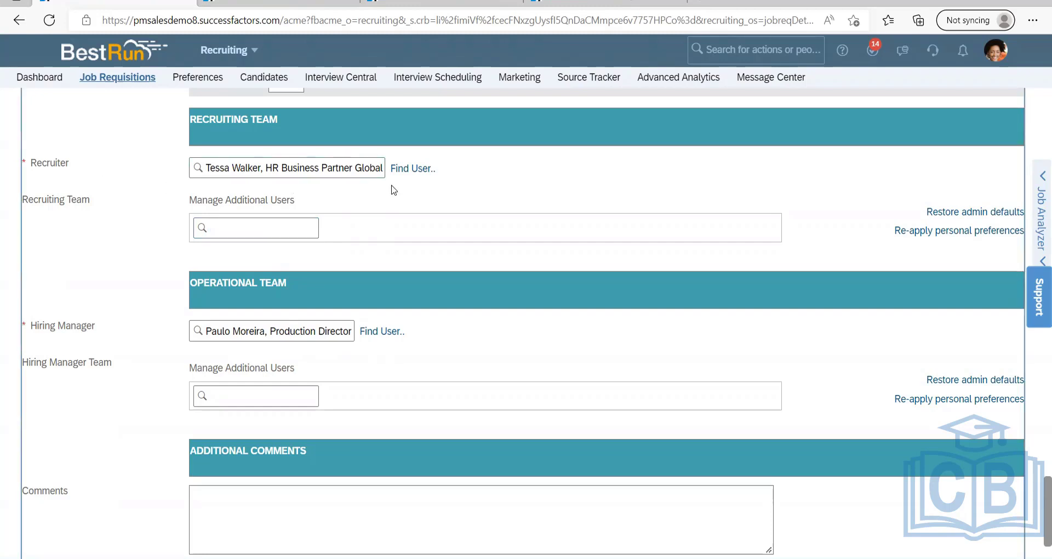
left_click(288, 229)
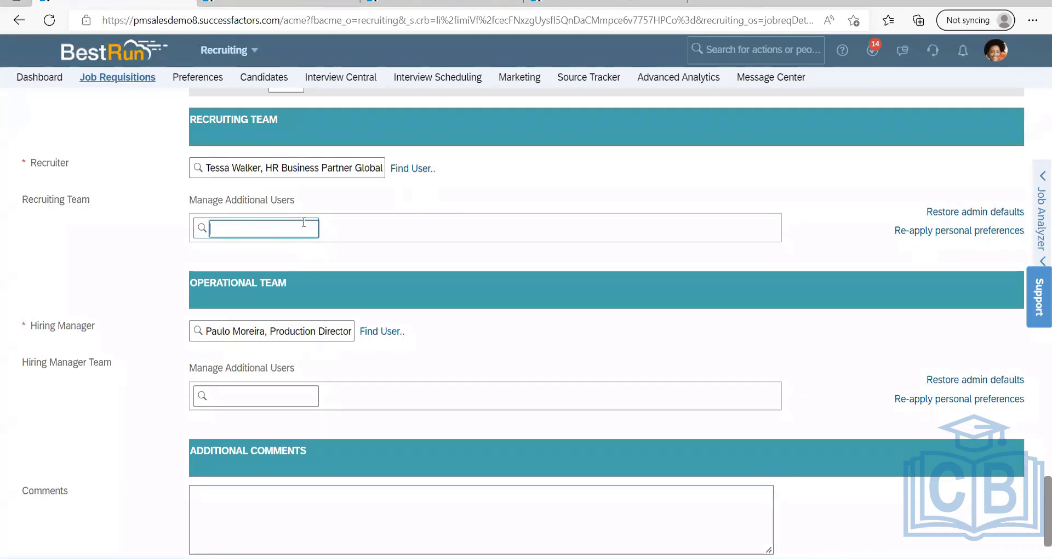
left_click(377, 204)
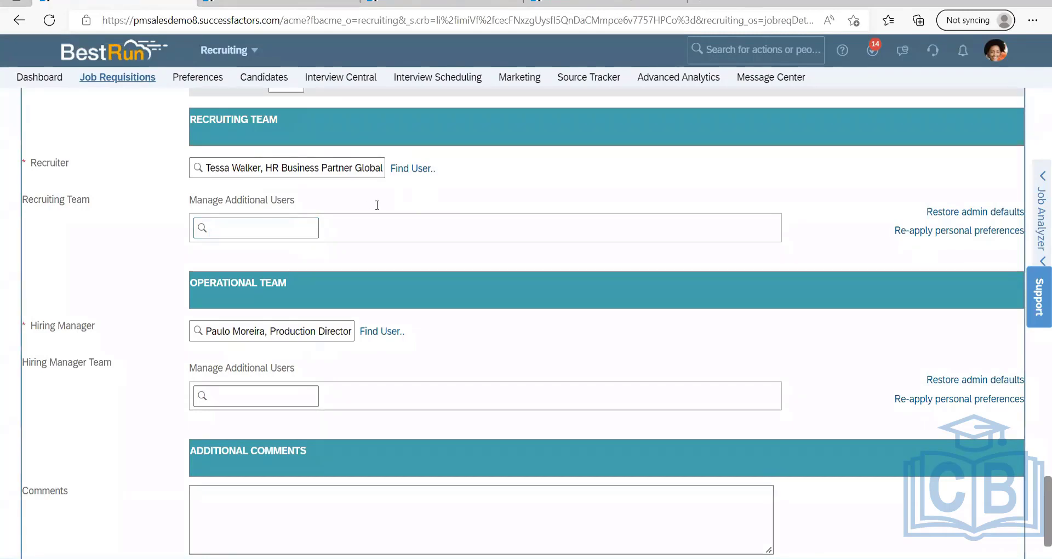
left_click(297, 225)
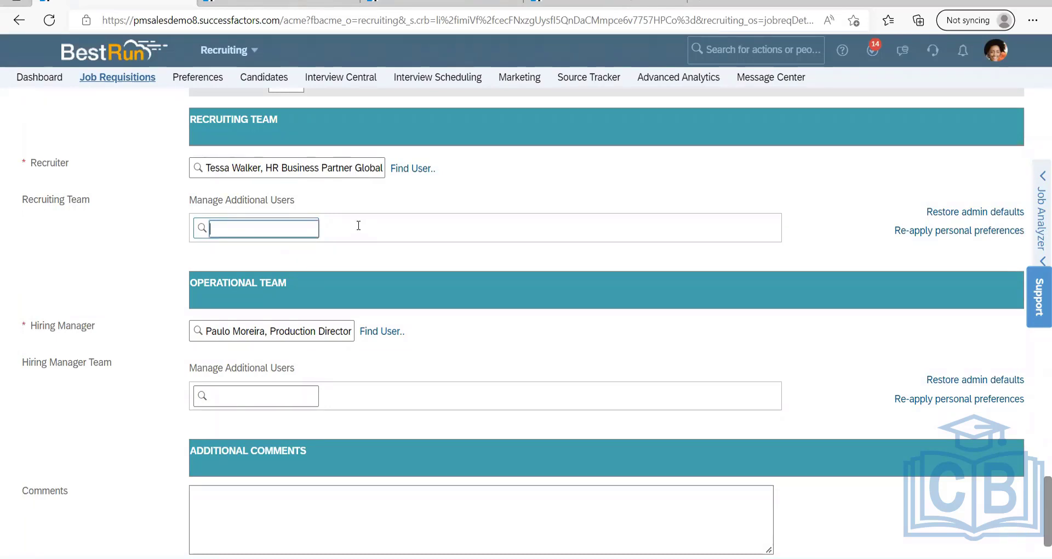
Highlight the Recruiting Team's "Manage Additional Users" label again and place the cursor in its user search field.
left_click_drag(306, 203, 191, 201)
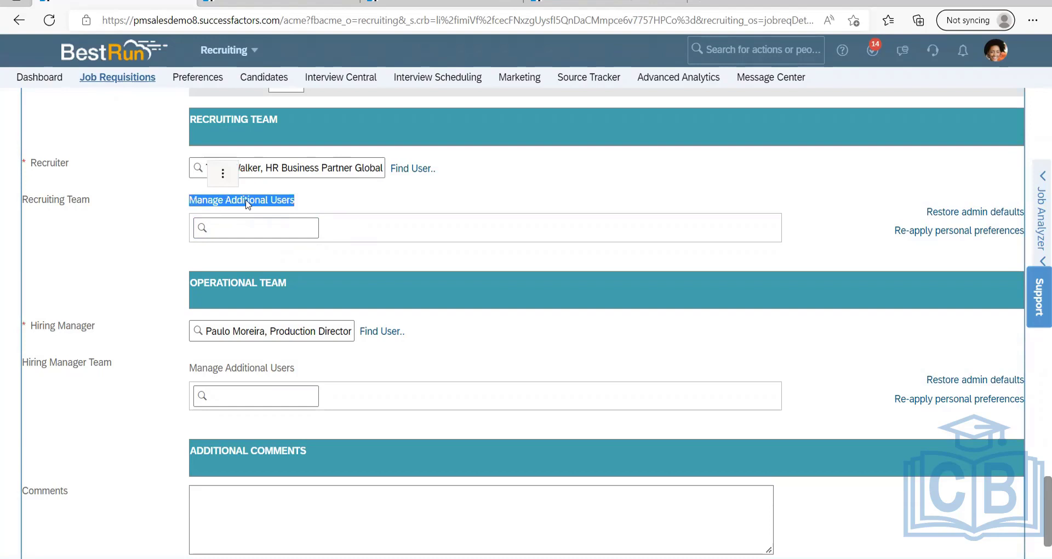
left_click(305, 207)
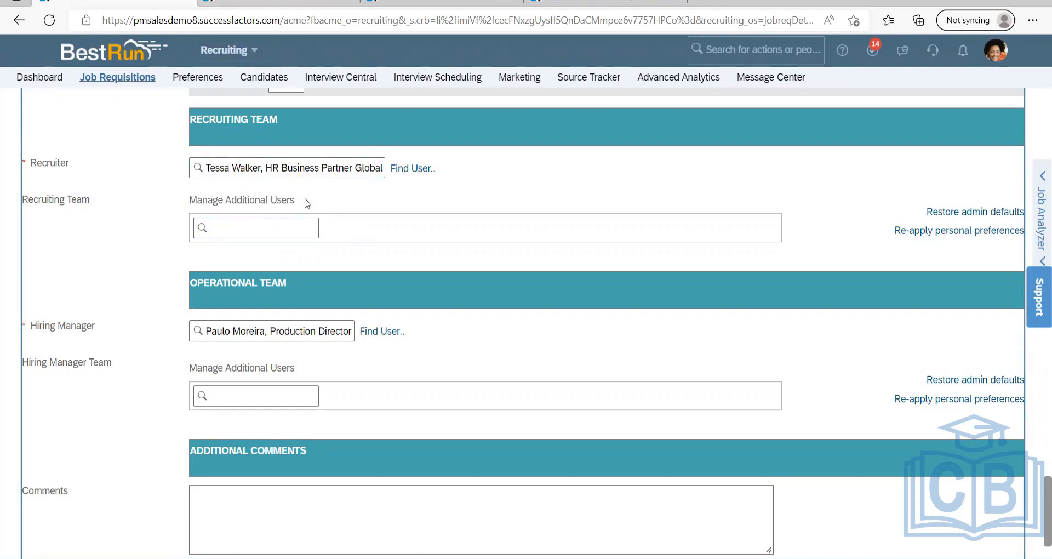
left_click_drag(305, 203, 189, 203)
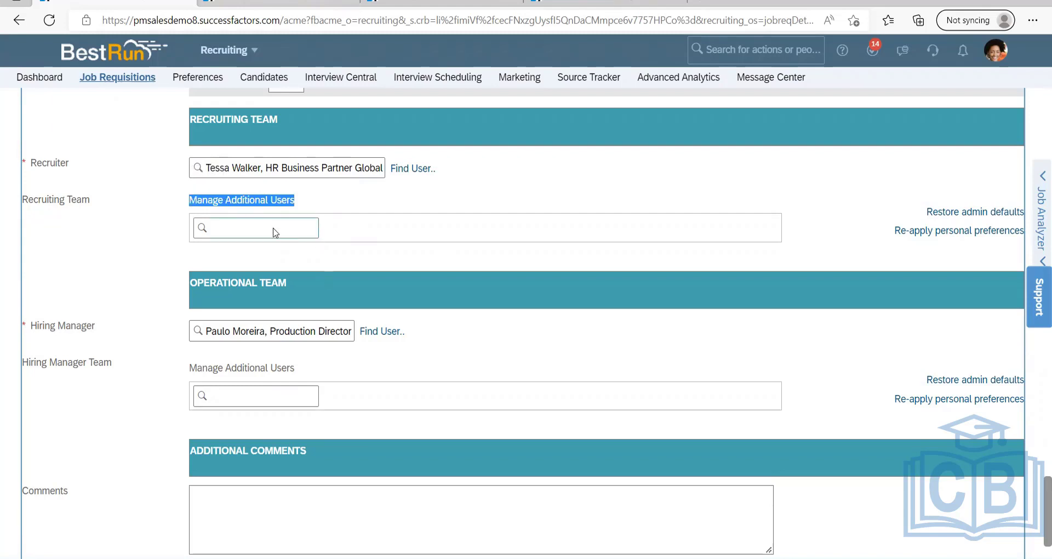
left_click(272, 228)
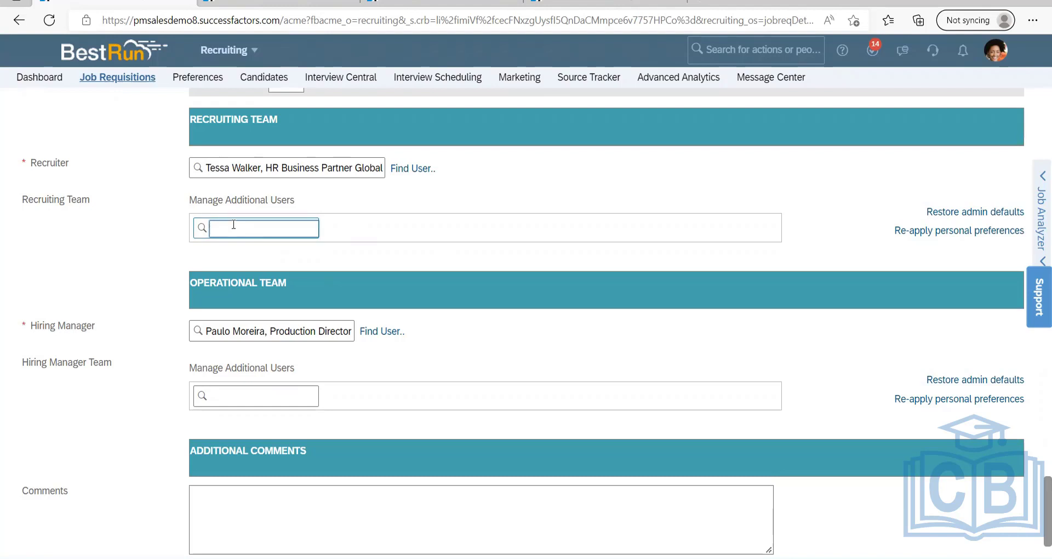
left_click(337, 208)
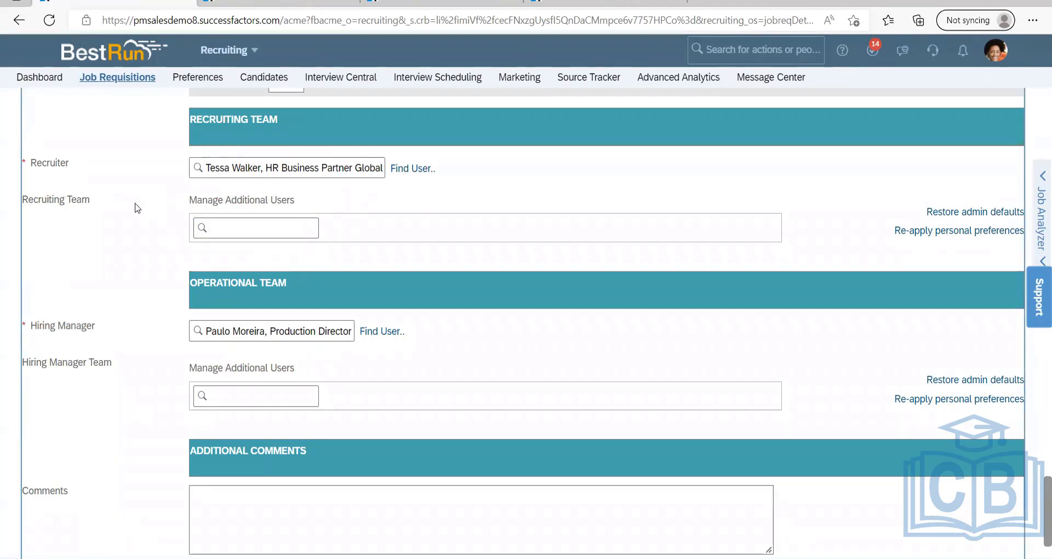
Highlight the Recruiter and Recruiting Team fields of the requisition together several times, clearing the highlight each time.
left_click_drag(128, 210, 37, 167)
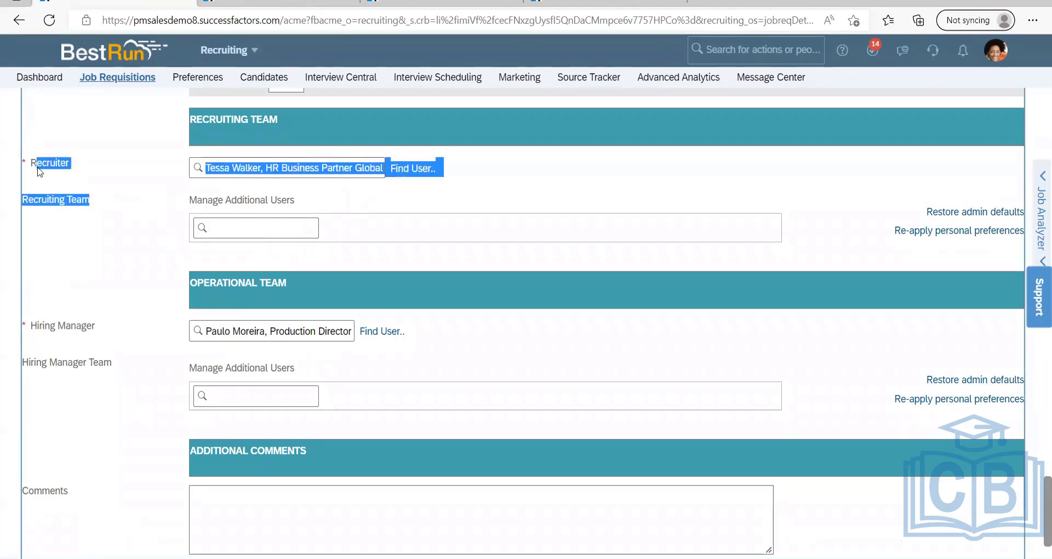
left_click(110, 226)
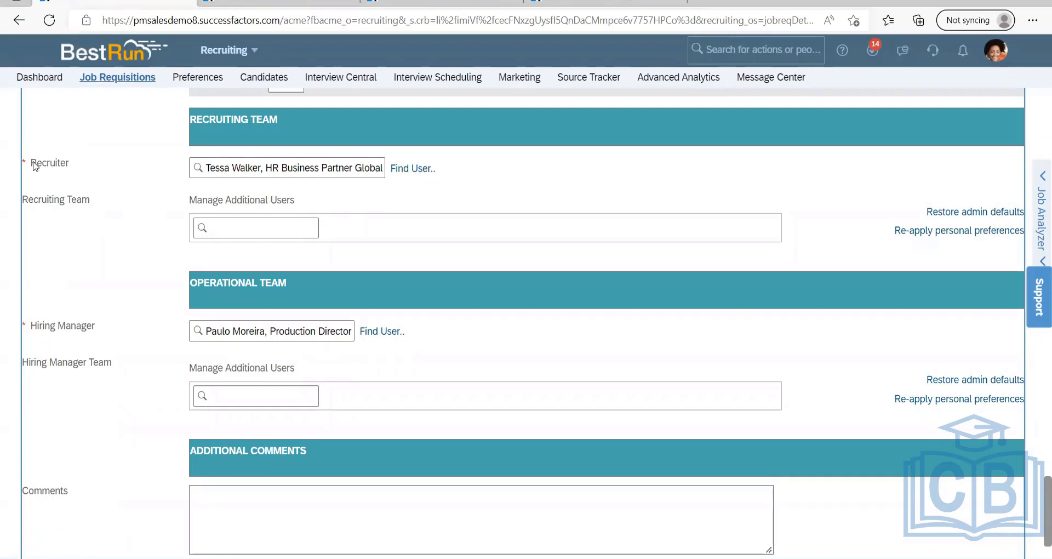
left_click_drag(33, 162, 101, 202)
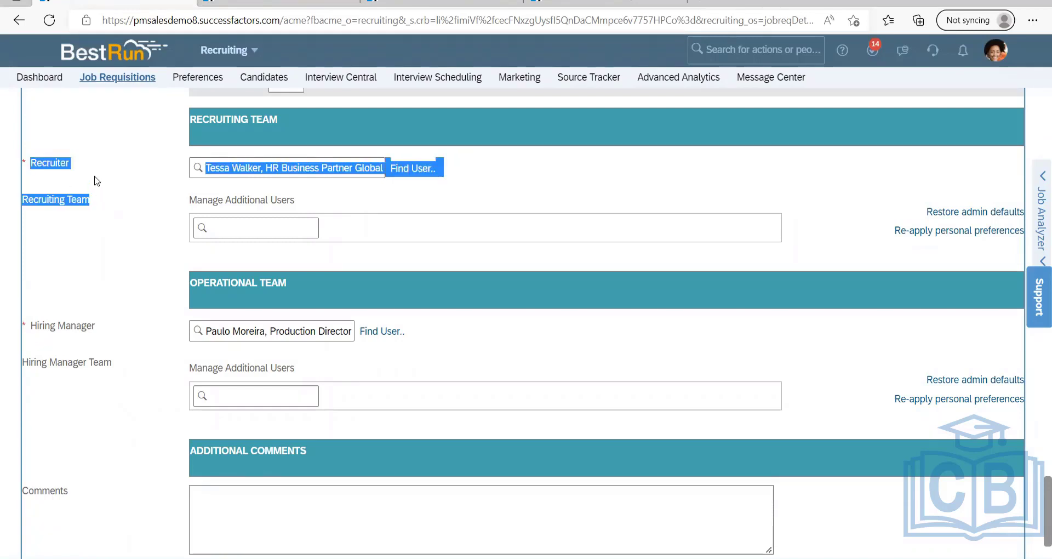
left_click(94, 185)
left_click_drag(92, 190, 34, 171)
left_click(101, 195)
left_click_drag(89, 200, 30, 161)
left_click(360, 201)
left_click_drag(82, 205, 28, 175)
left_click(477, 197)
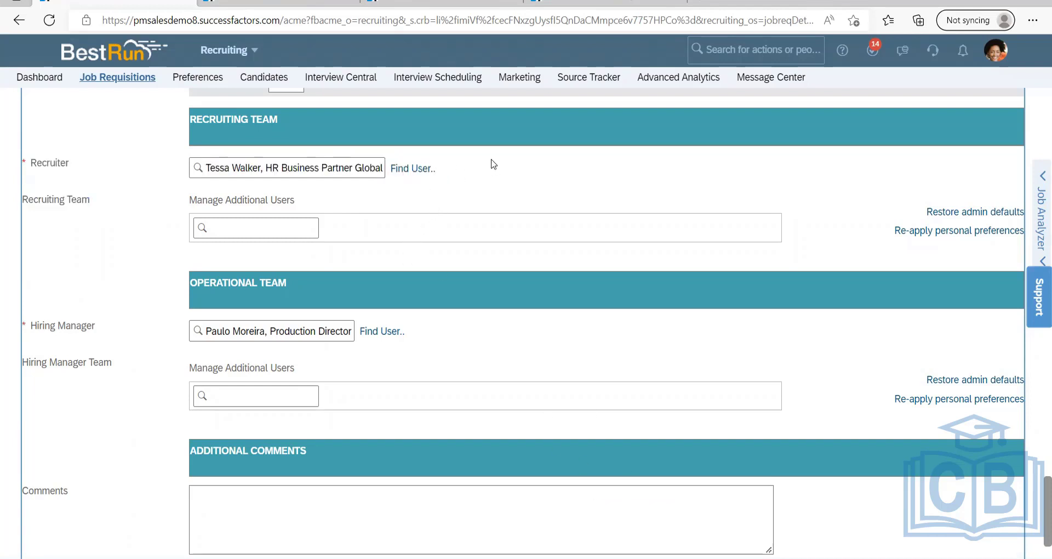
Search the available actions for "route map" and open Manage Route maps.
scroll(429, 222, "down", 2)
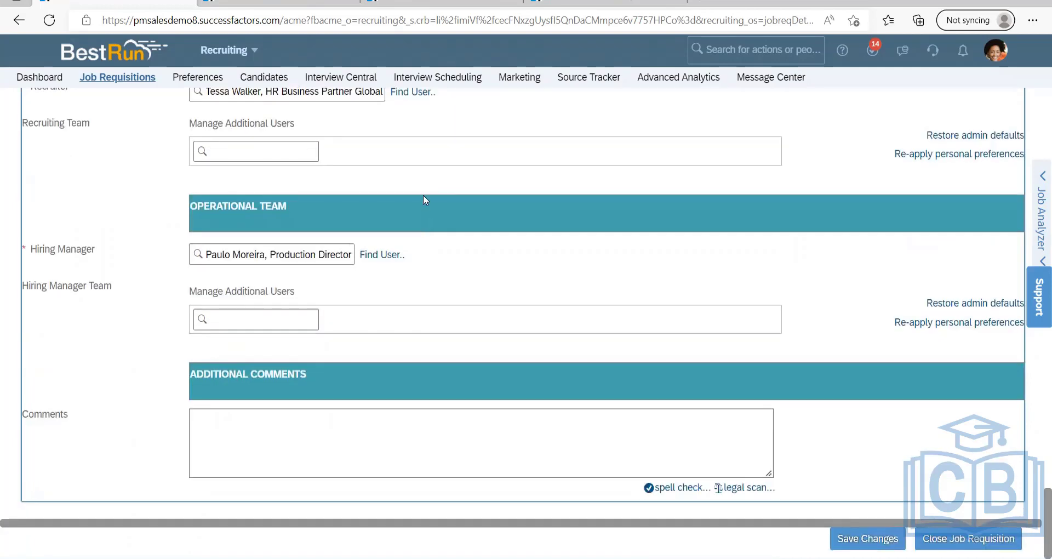
scroll(437, 228, "up", 10)
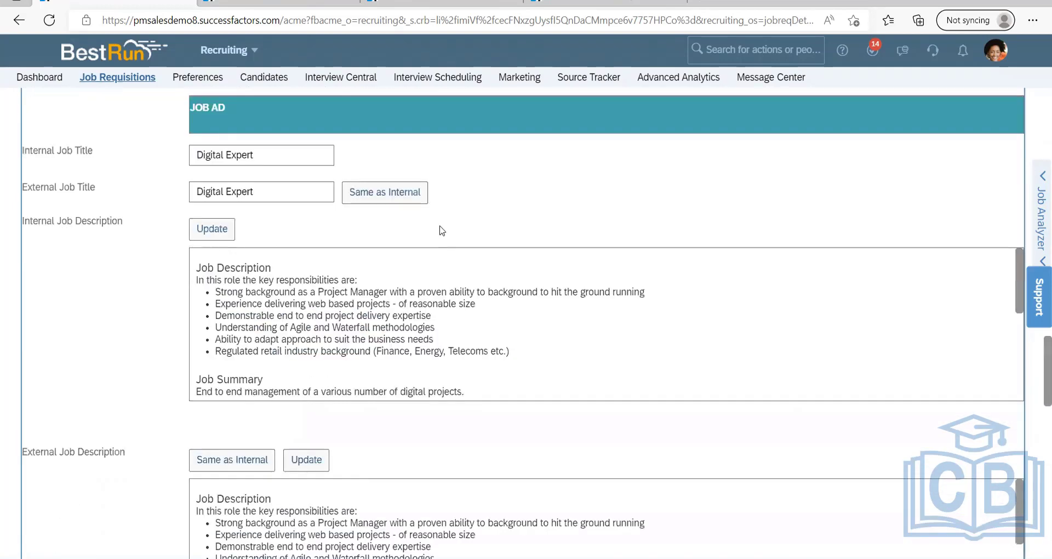
scroll(441, 231, "up", 15)
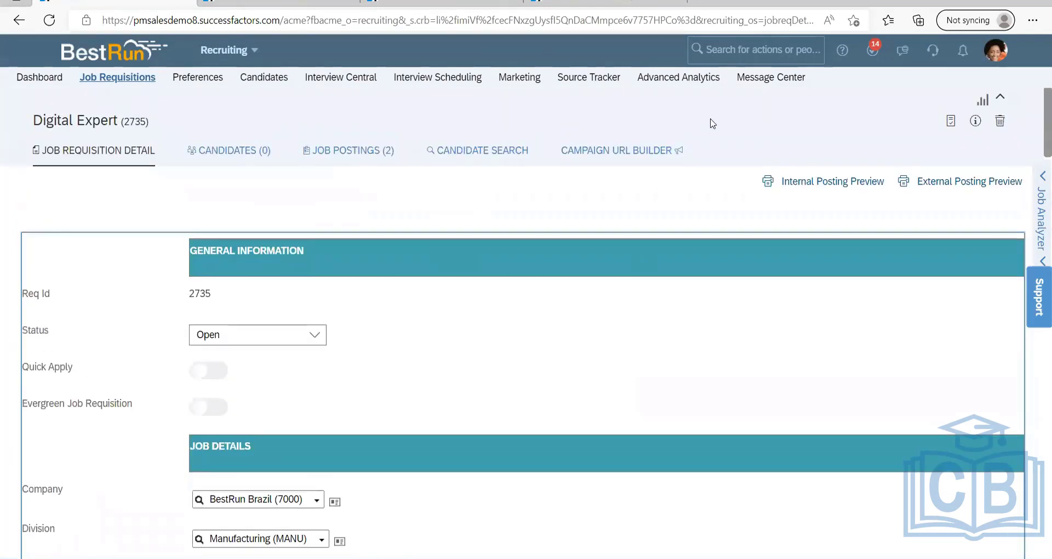
left_click(749, 49)
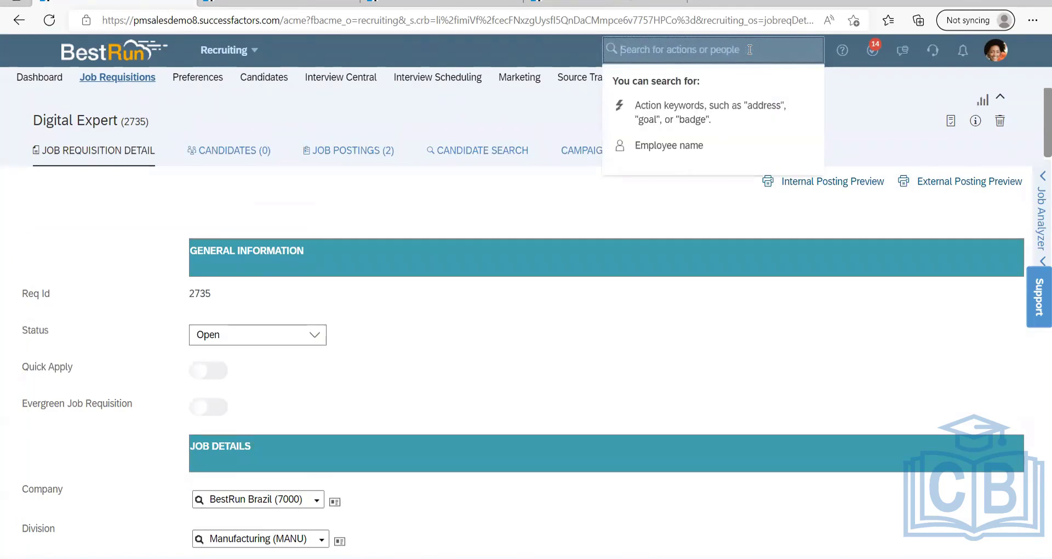
type("route m")
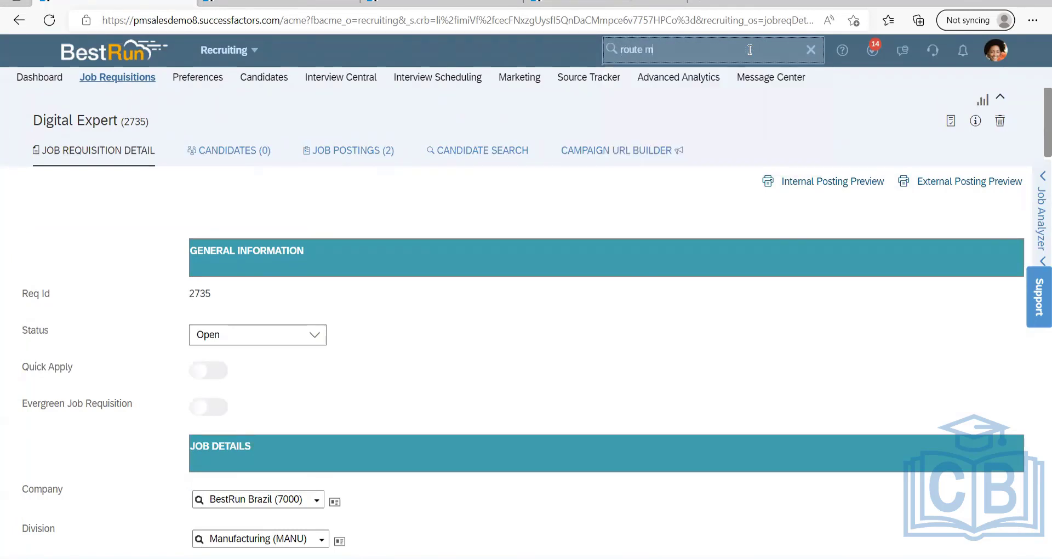
type("ap")
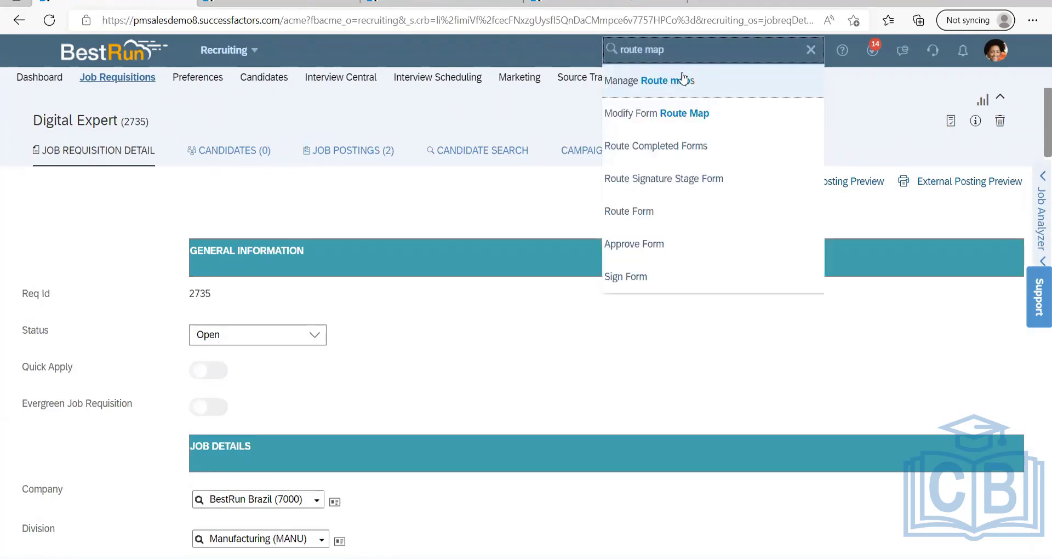
left_click(667, 87)
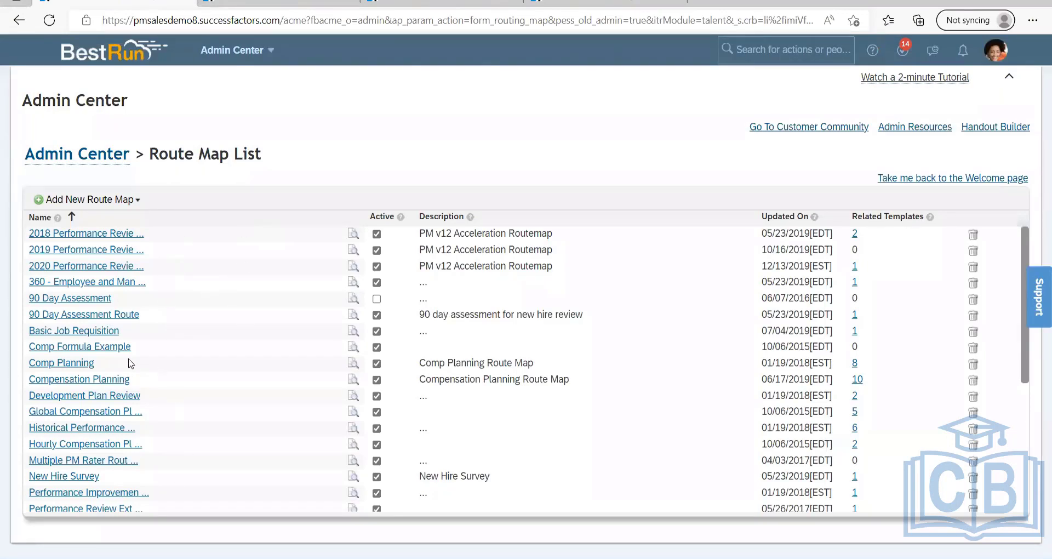
Look through the route map list and add a new route map using Build Your Own.
scroll(164, 350, "down", 5)
scroll(191, 323, "up", 5)
left_click(88, 200)
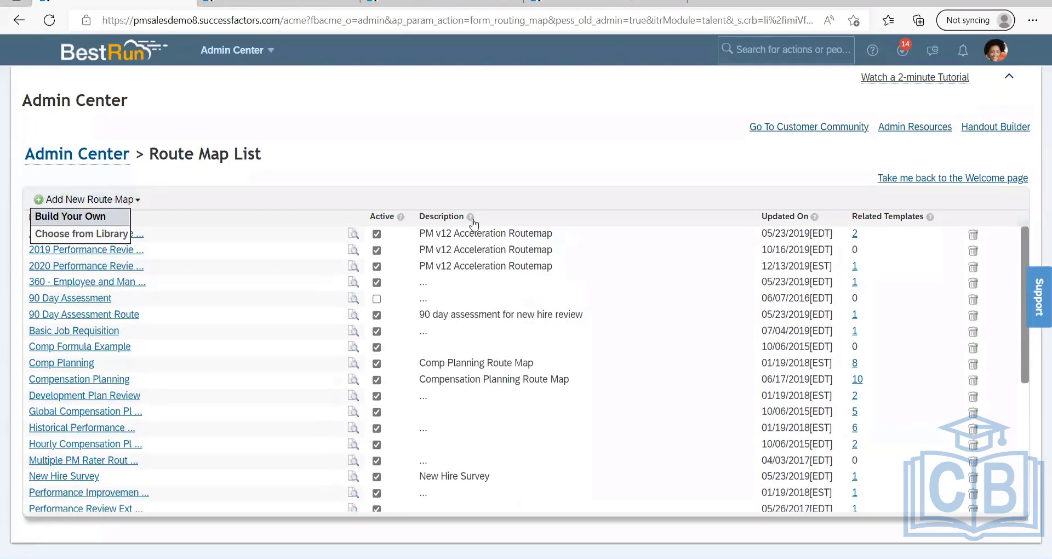
left_click(59, 218)
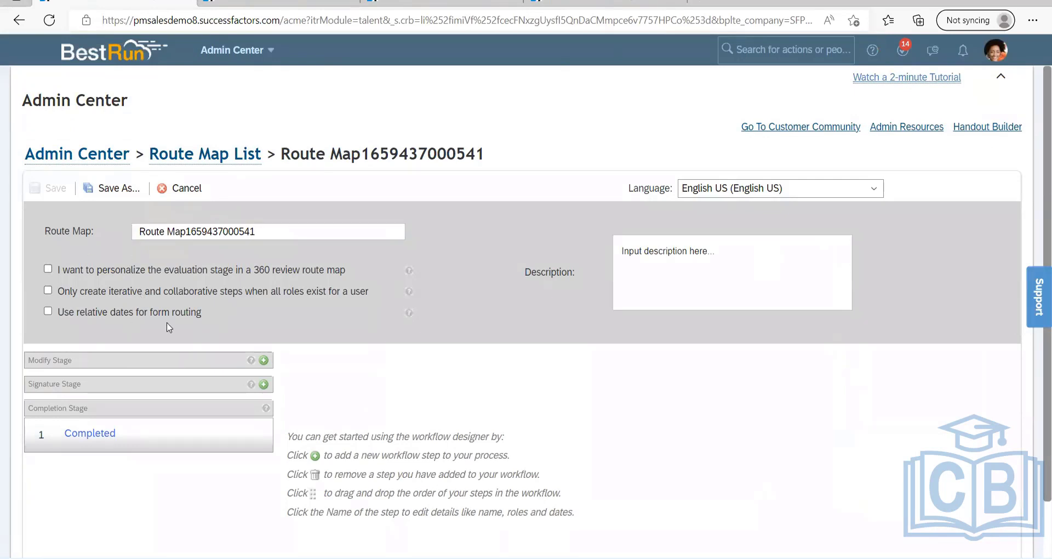
Add a step named "Initiator" to the Modify Stage of the new route map.
scroll(335, 335, "down", 1)
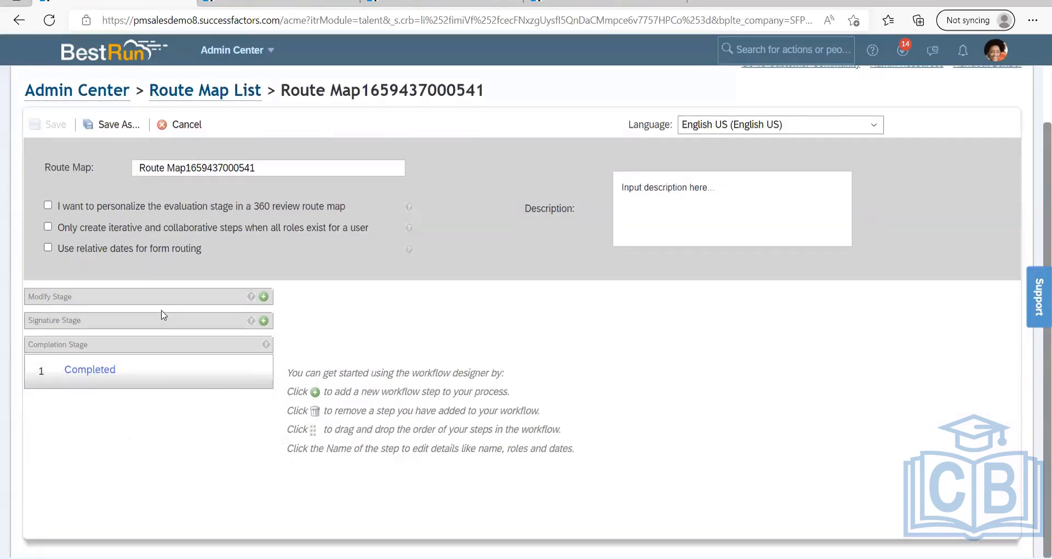
left_click(263, 297)
left_click(509, 319)
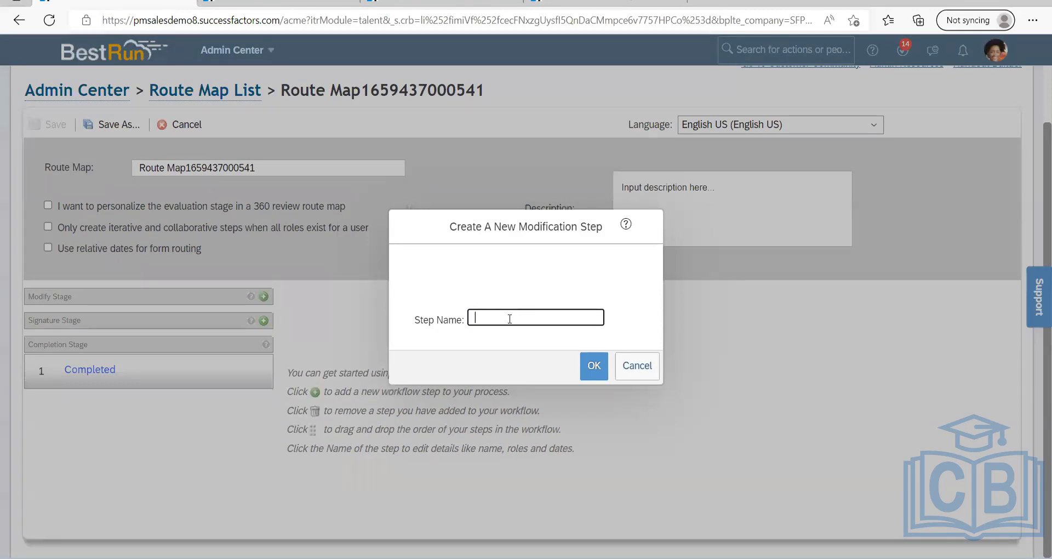
type("Initiator")
left_click(593, 365)
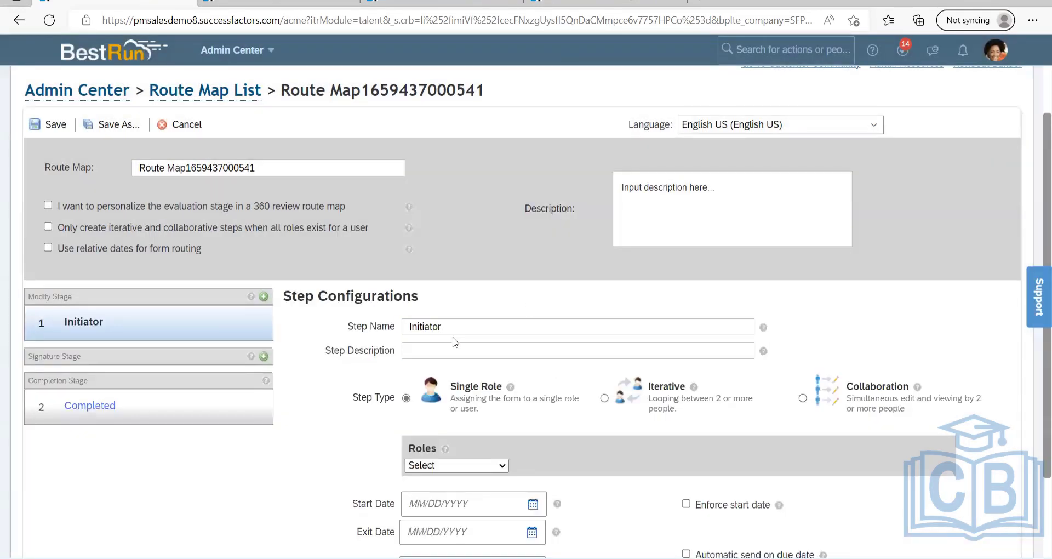
Highlight the Initiator step name, try the Iterative and Collaboration step types and return to Single Role.
scroll(453, 341, "down", 2)
left_click(456, 220)
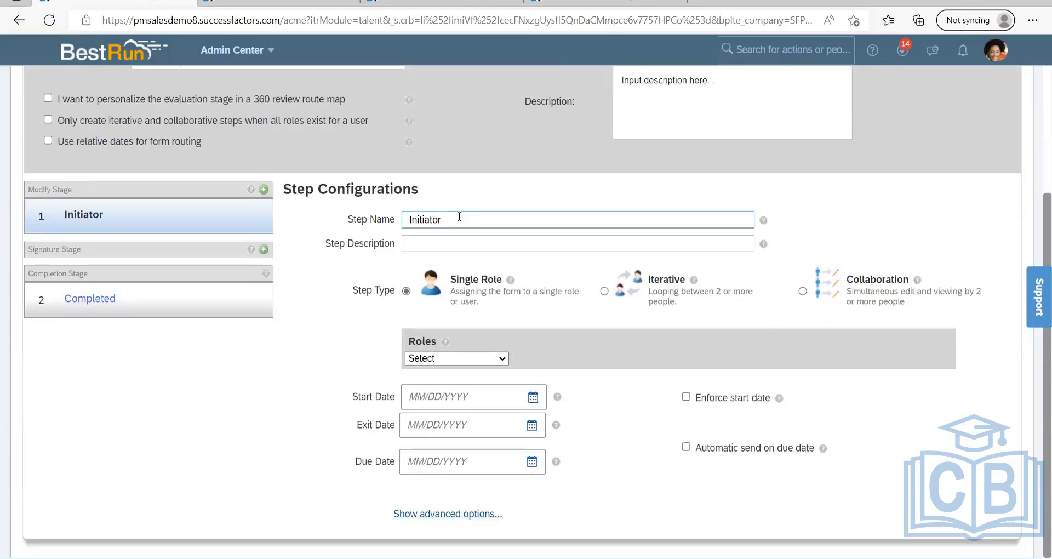
left_click_drag(460, 217, 386, 219)
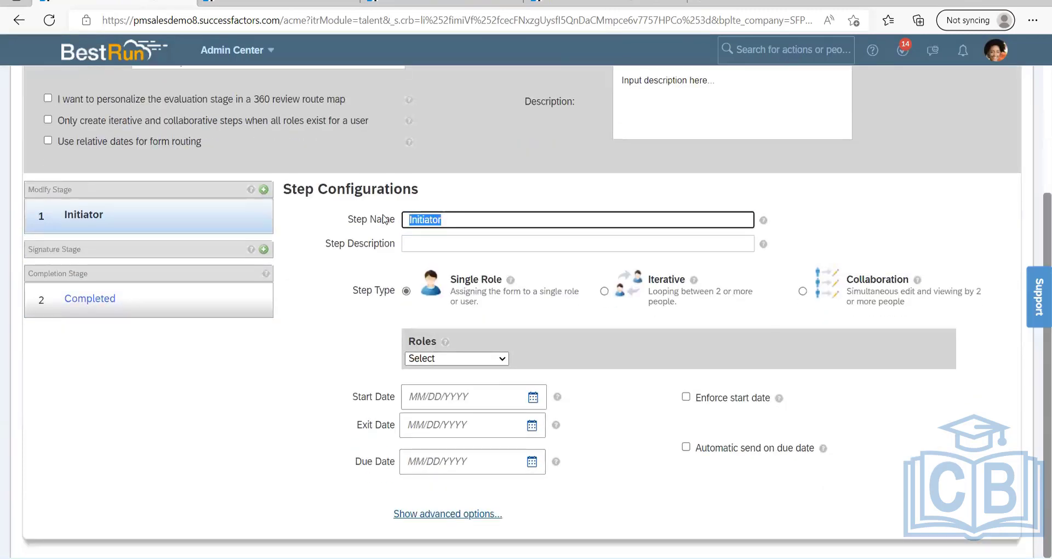
left_click(452, 240)
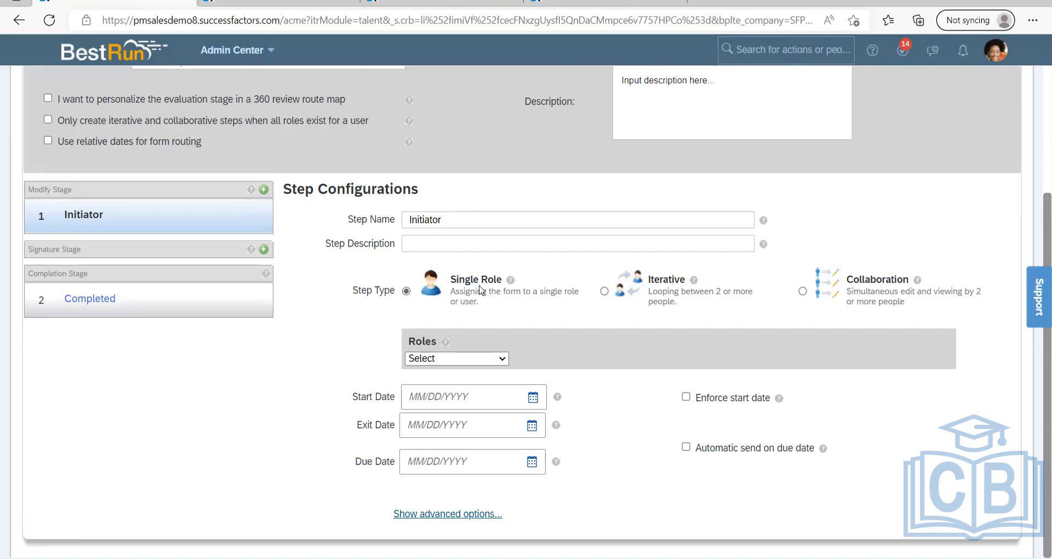
left_click(628, 288)
left_click(828, 286)
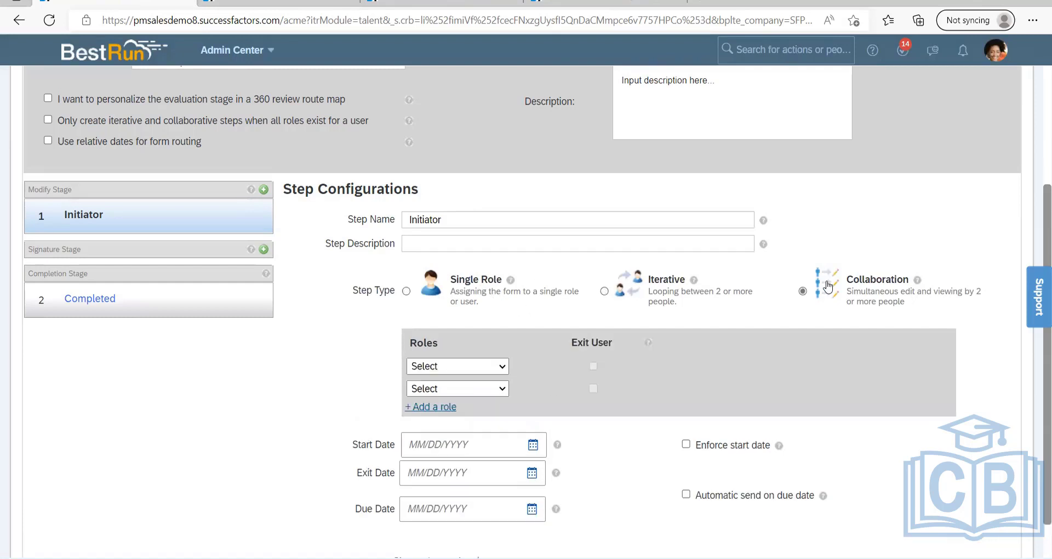
left_click(406, 292)
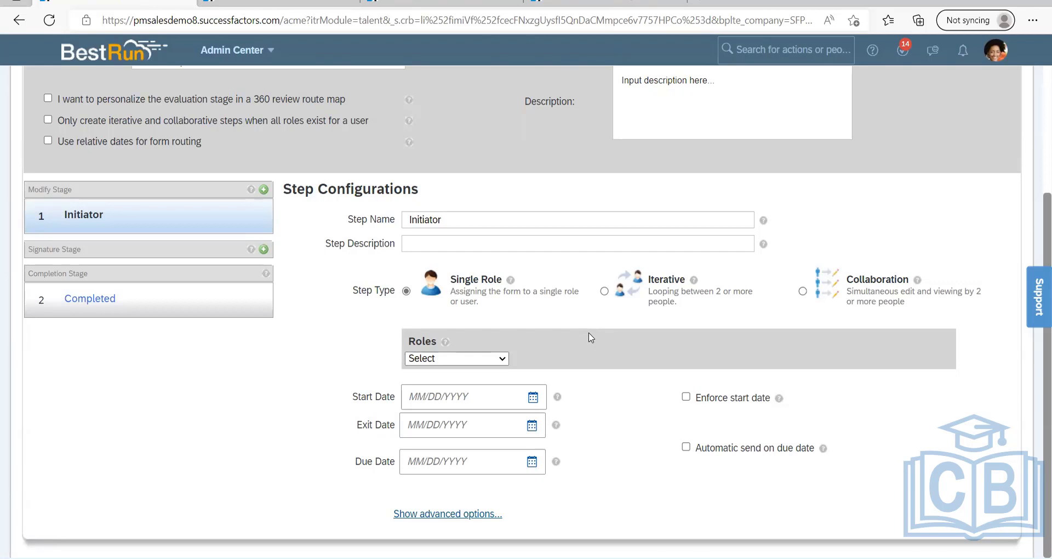
Examine the roles offered for the Initiator step and check the Recruiting Team settings for the Simple Job Requisition.
left_click(445, 360)
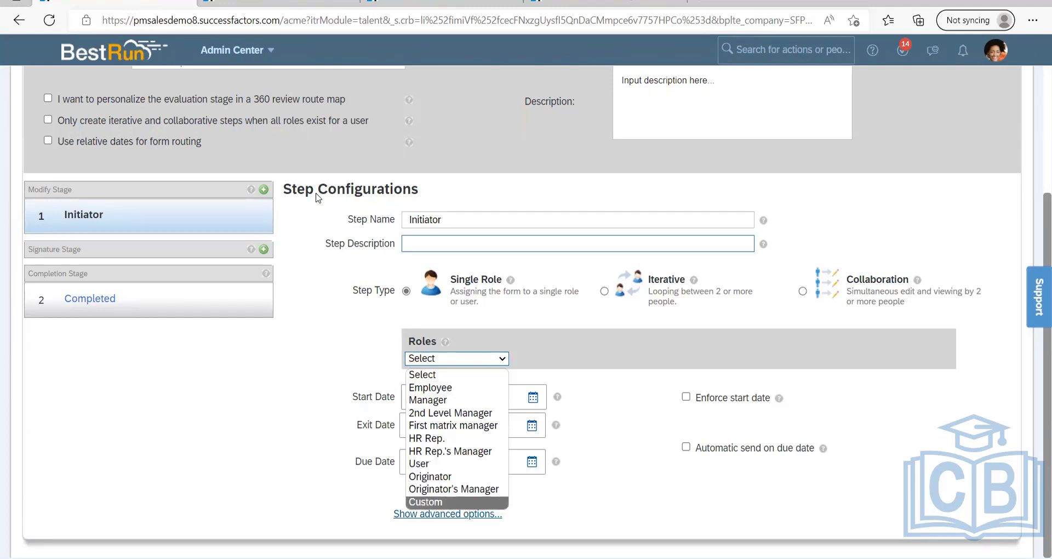
left_click(277, 5)
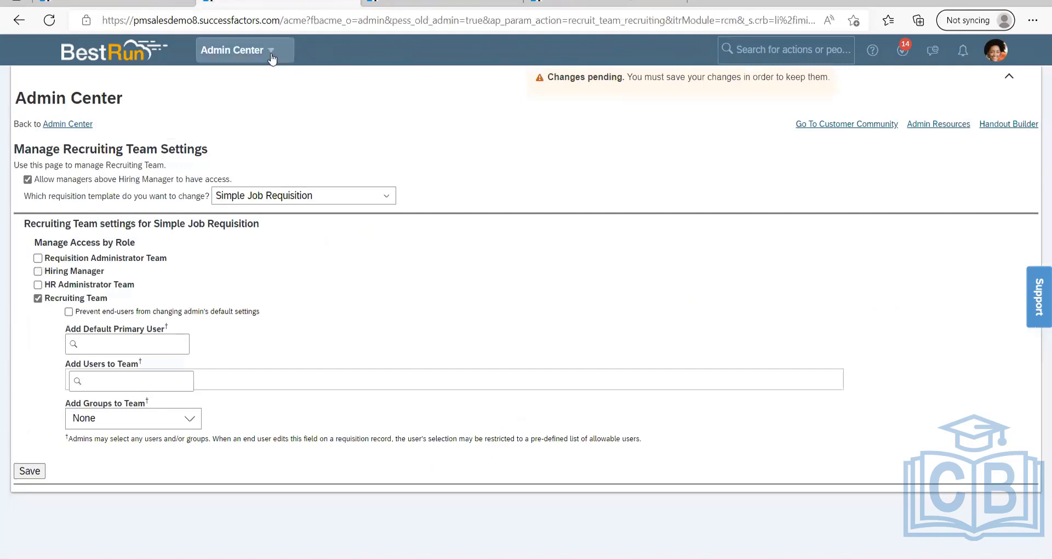
left_click(241, 49)
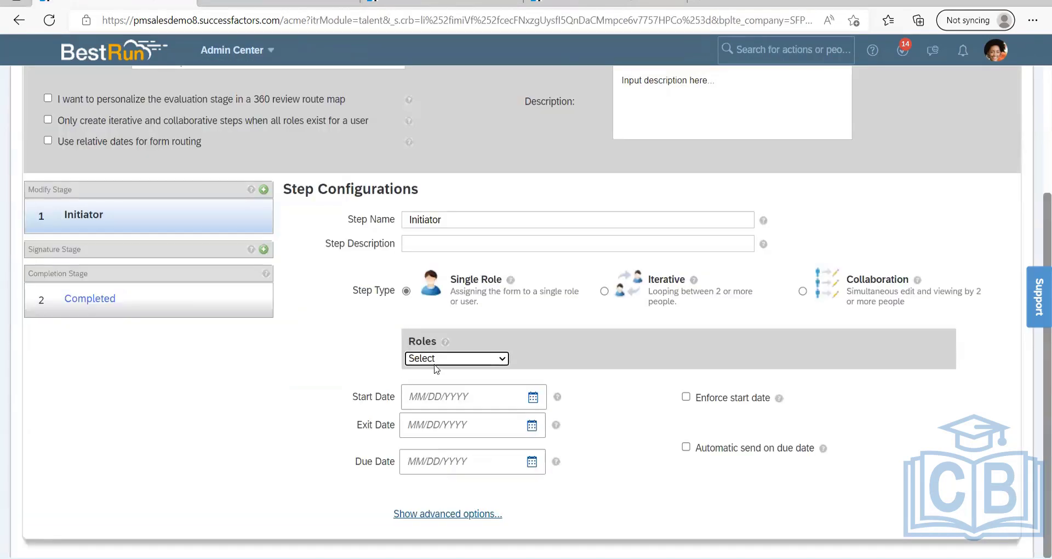
Try a Custom role with the role value "G" for the Initiator step and highlight that value.
left_click(451, 359)
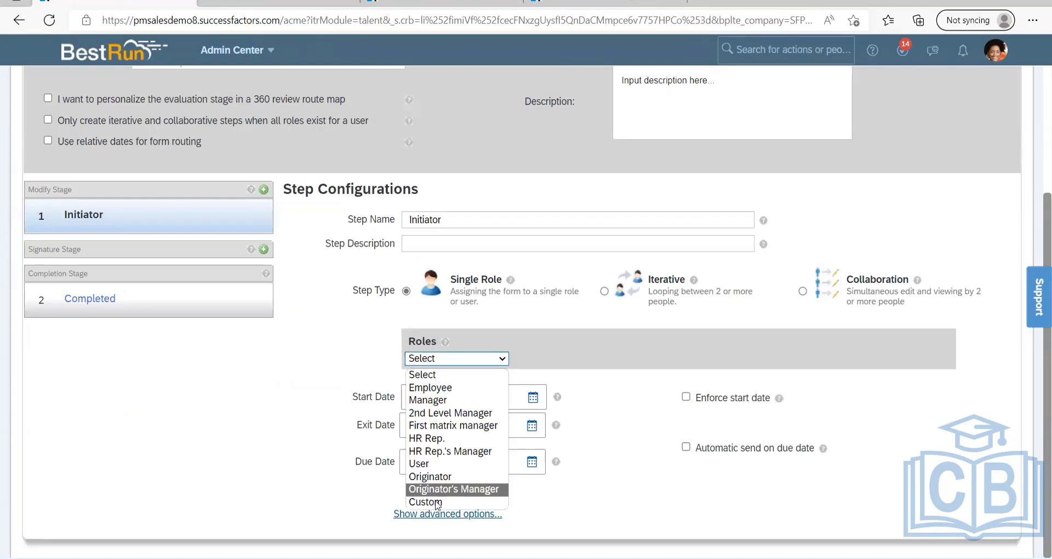
key("Return")
left_click(538, 376)
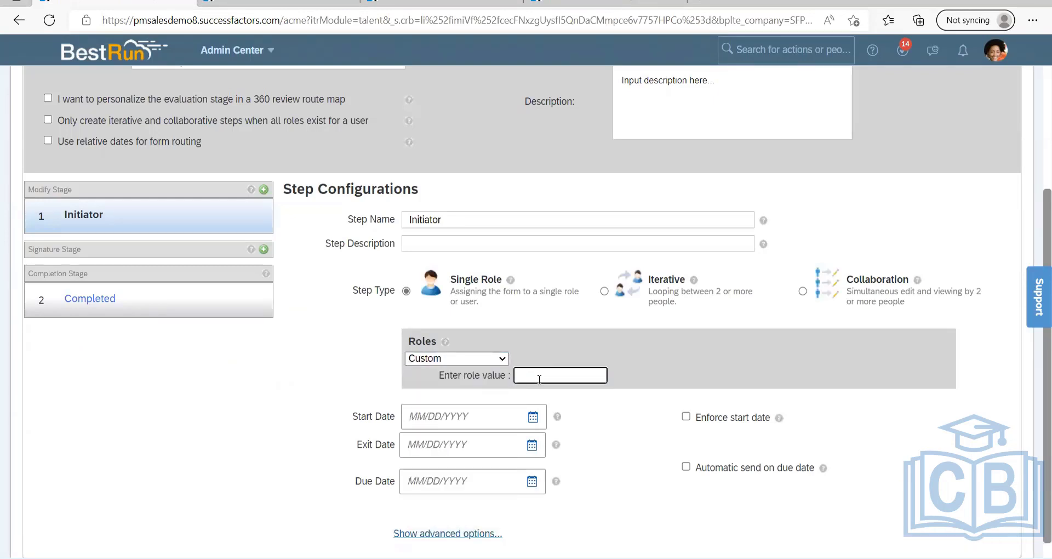
left_click(611, 416)
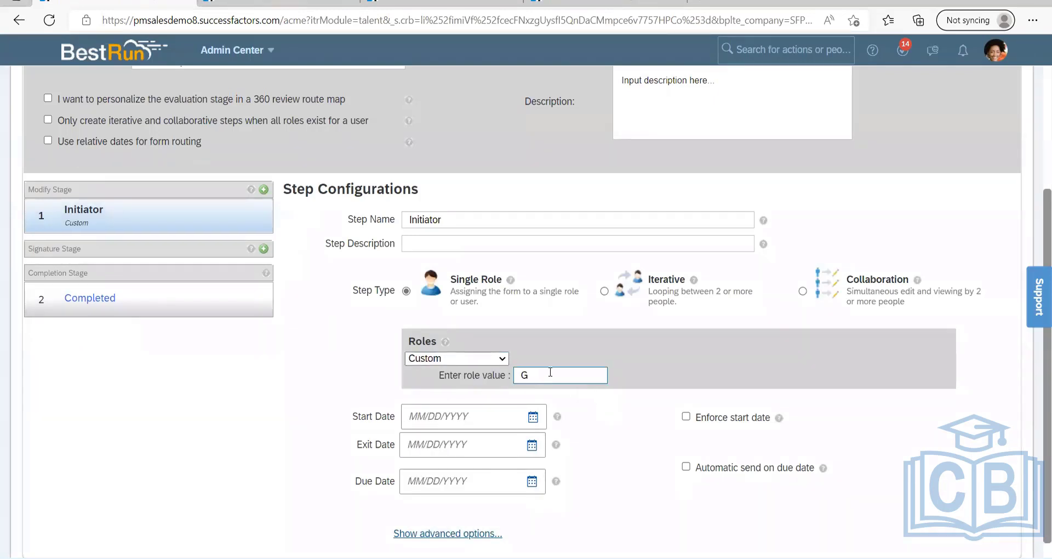
left_click(549, 374)
left_click_drag(516, 371, 607, 381)
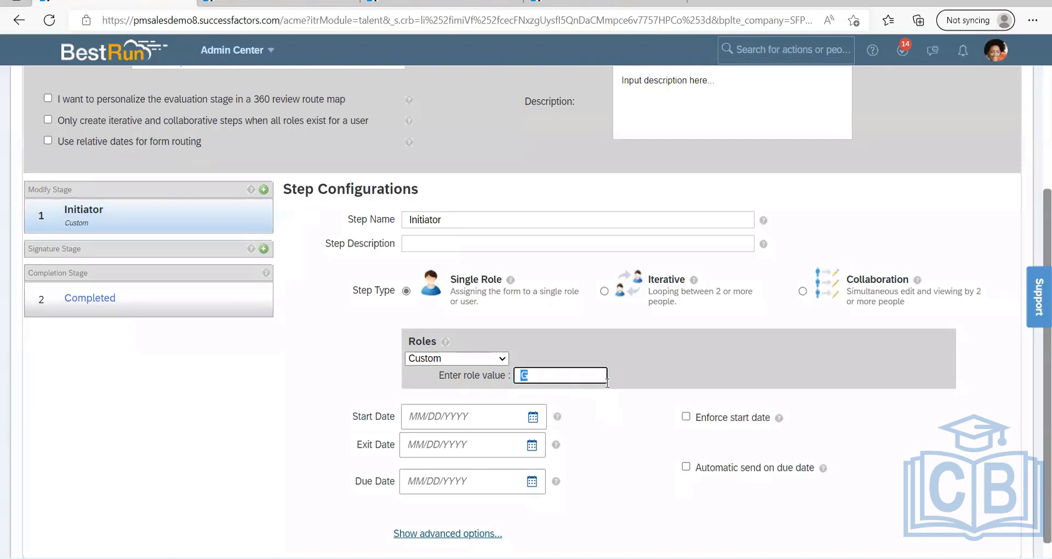
left_click(580, 378)
left_click(620, 420)
left_click_drag(548, 376, 443, 378)
Set the Initiator step's role to Originator, review the role choices and try a Custom role with the role value "O".
left_click(614, 415)
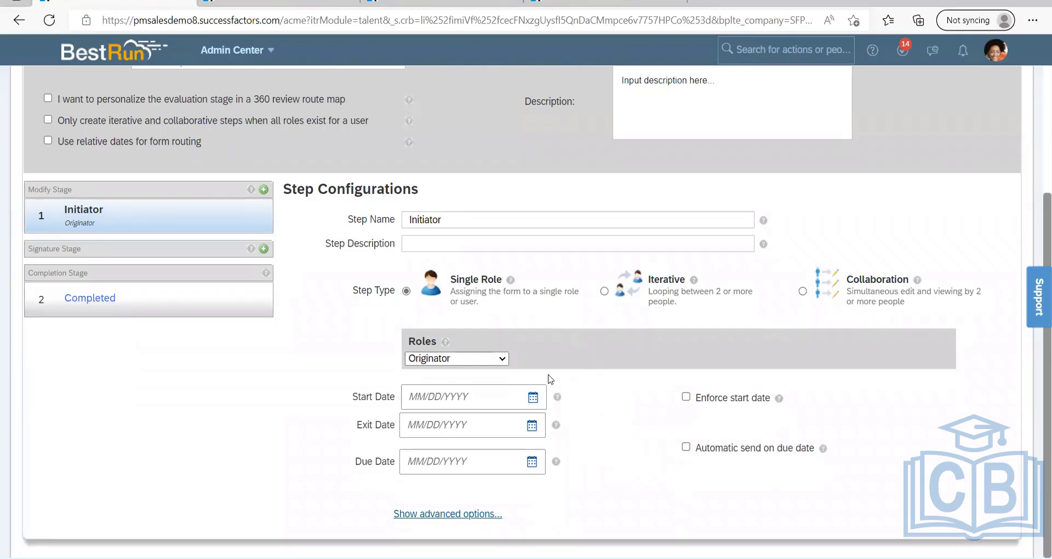
left_click(501, 360)
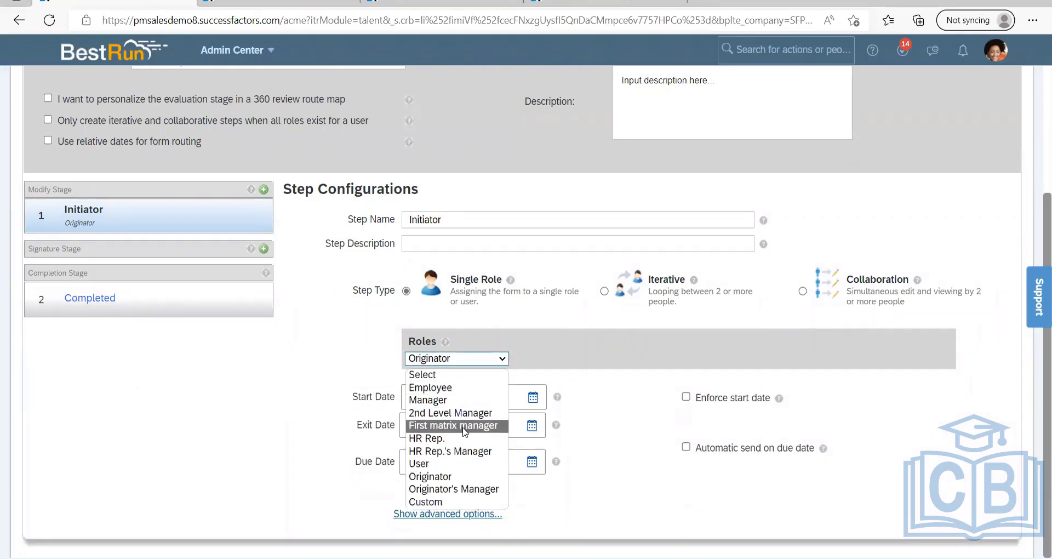
left_click(601, 367)
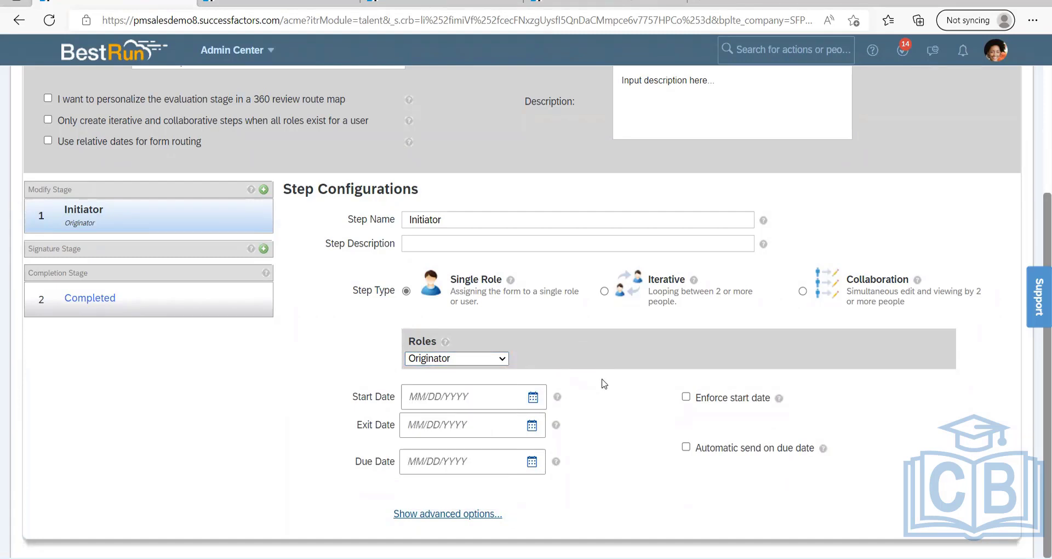
left_click(489, 361)
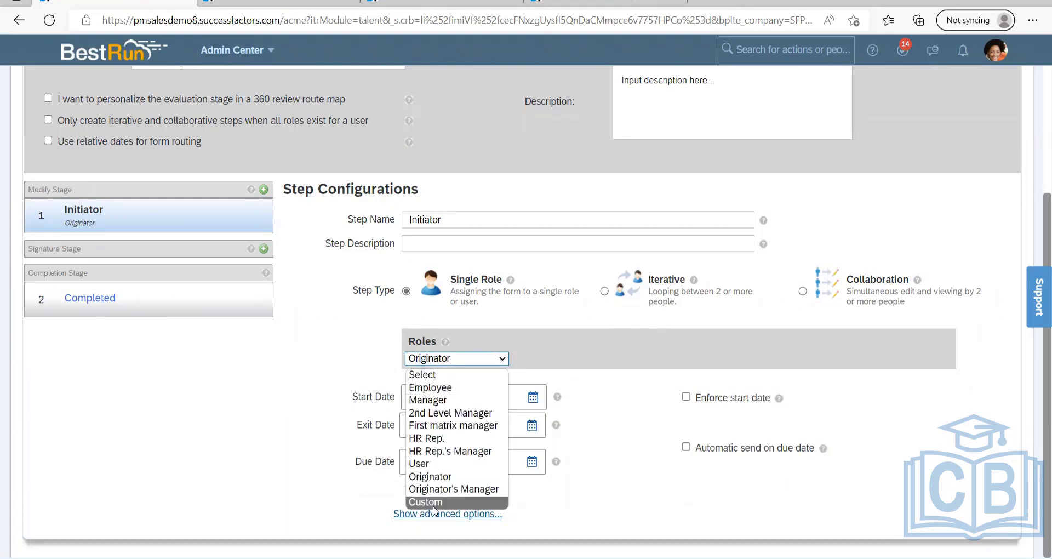
key("Return")
left_click(558, 374)
type("O")
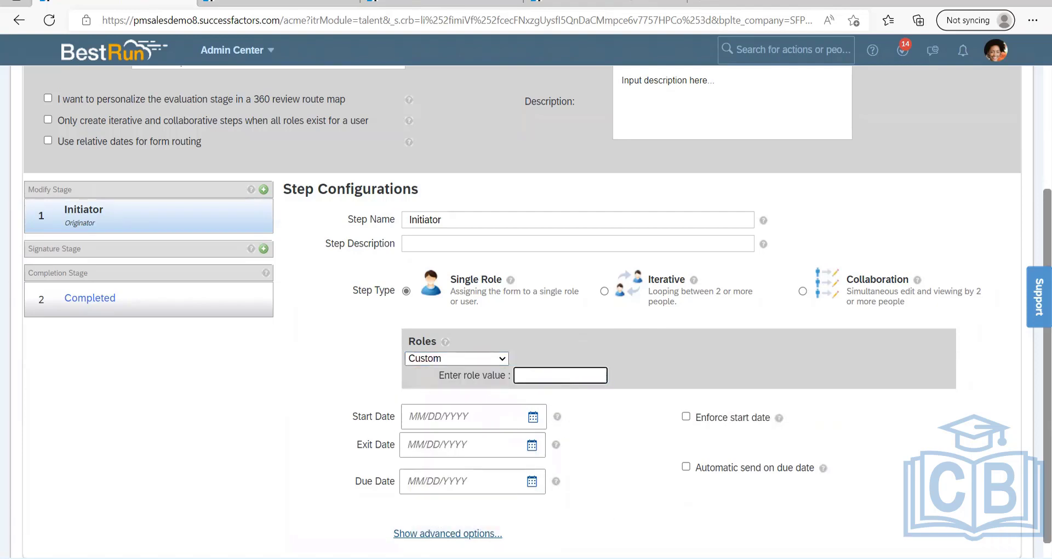
Switch to the PDF admin guide and highlight the operator designators O to Q on page 84, and return to the route map.
key("alt+Tab")
scroll(452, 373, "down", 3)
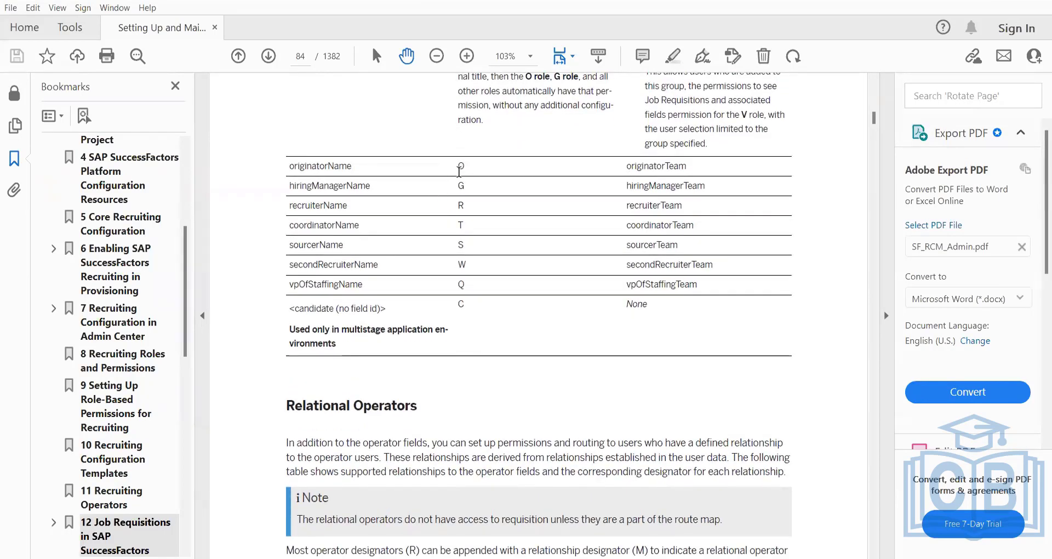
left_click_drag(459, 166, 470, 277)
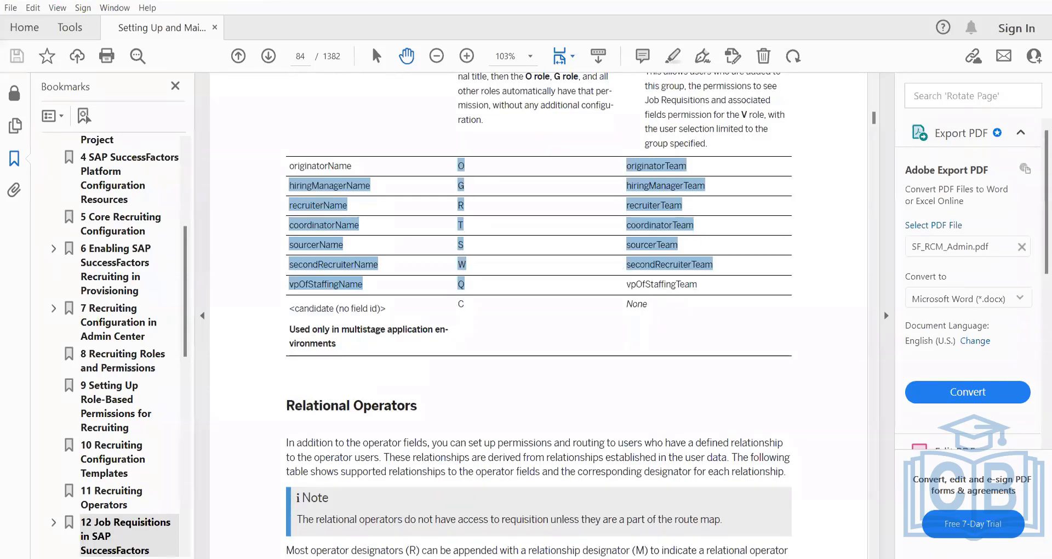
key("alt+Tab")
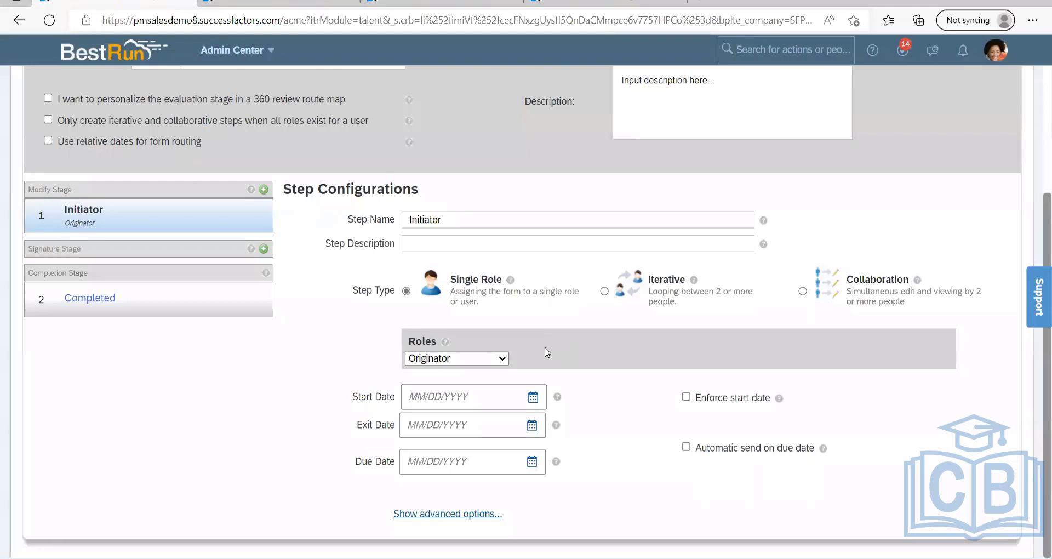
Go to the Job Requisitions list and open the details of the Production Director requisition.
left_click(278, 6)
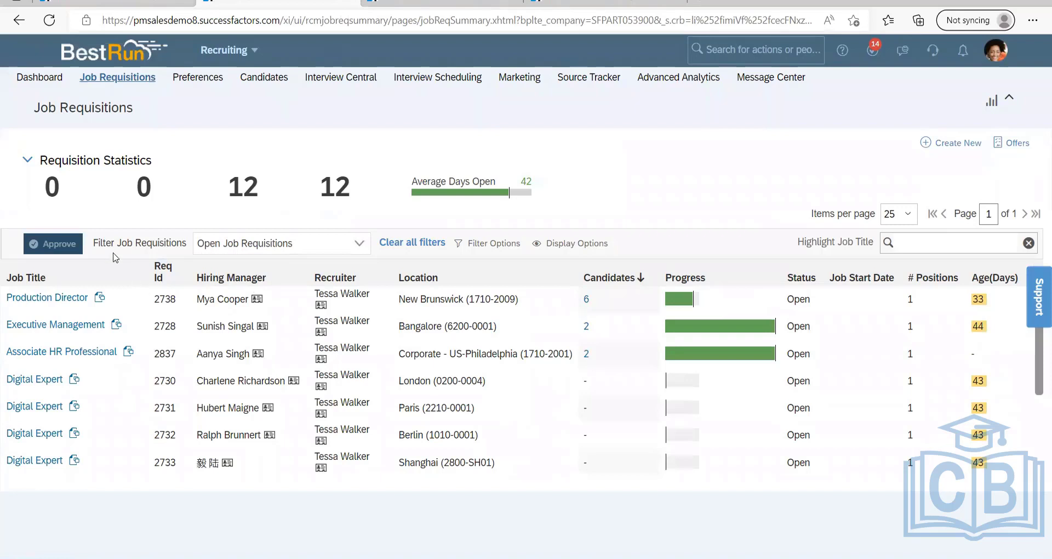
left_click(43, 303)
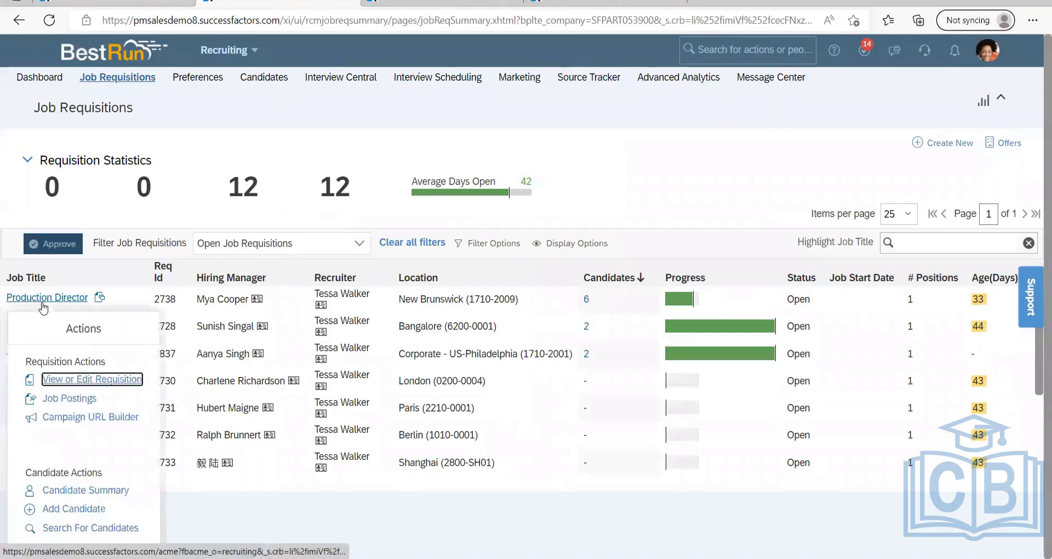
left_click(264, 132)
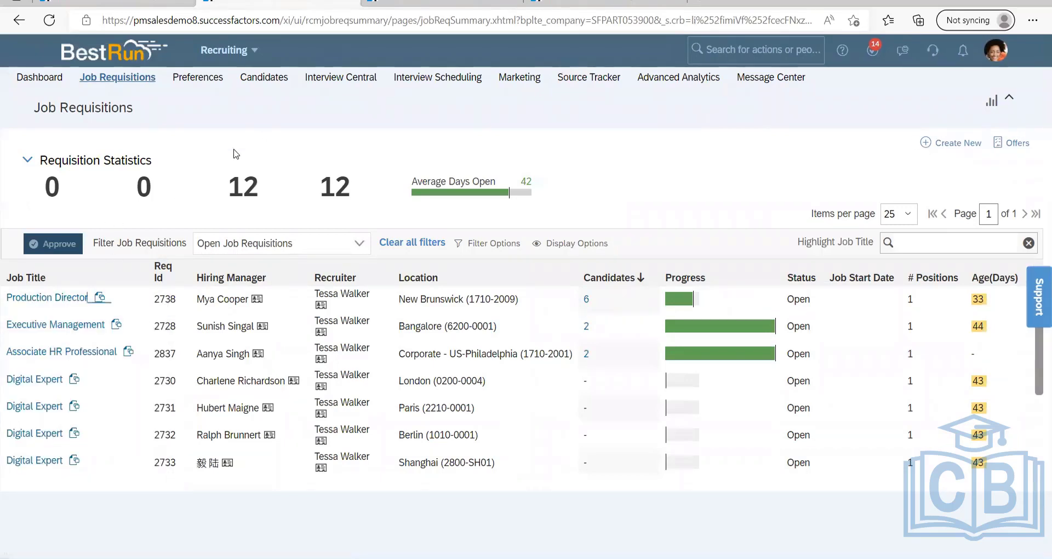
left_click(54, 298)
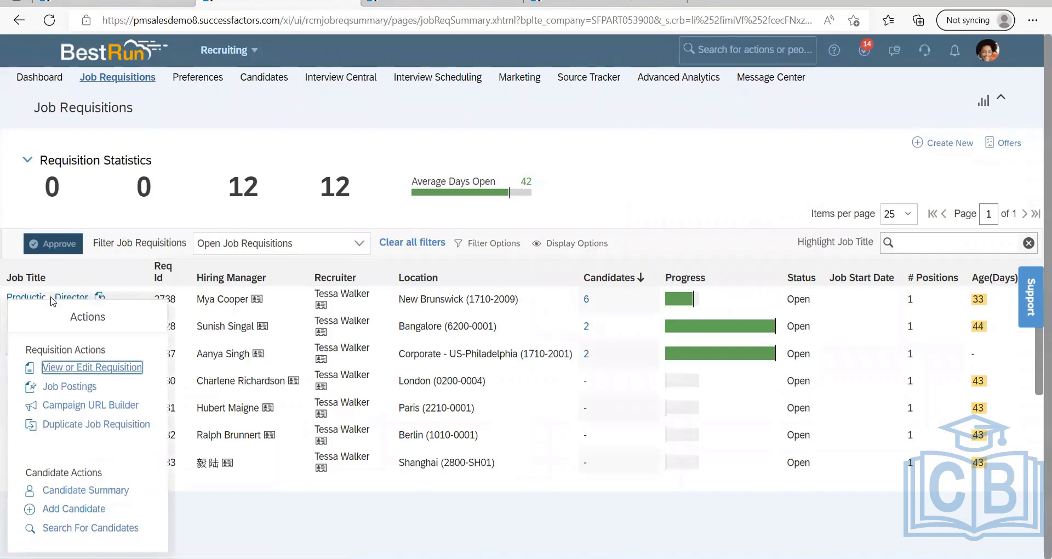
left_click(267, 146)
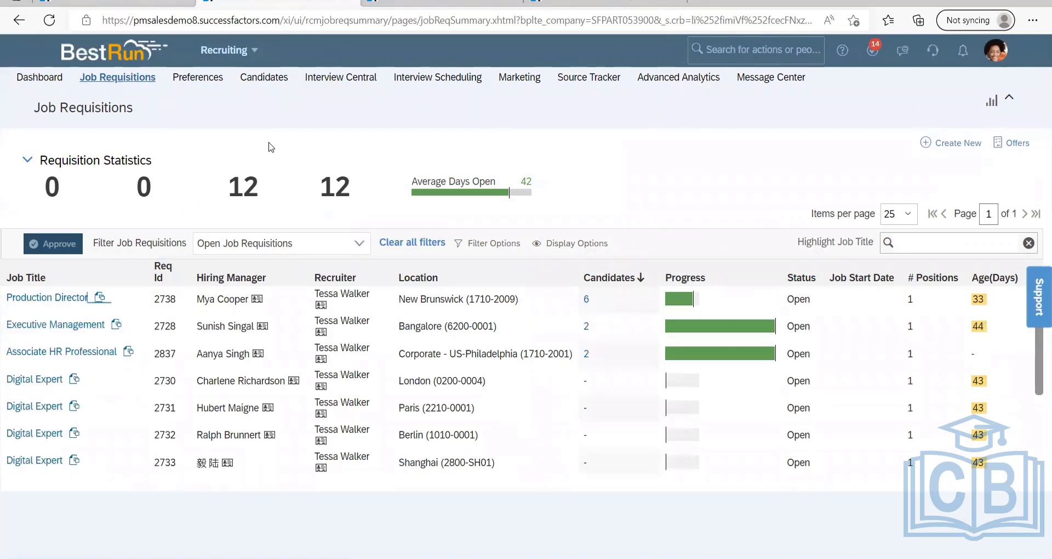
left_click(954, 146)
left_click(55, 299)
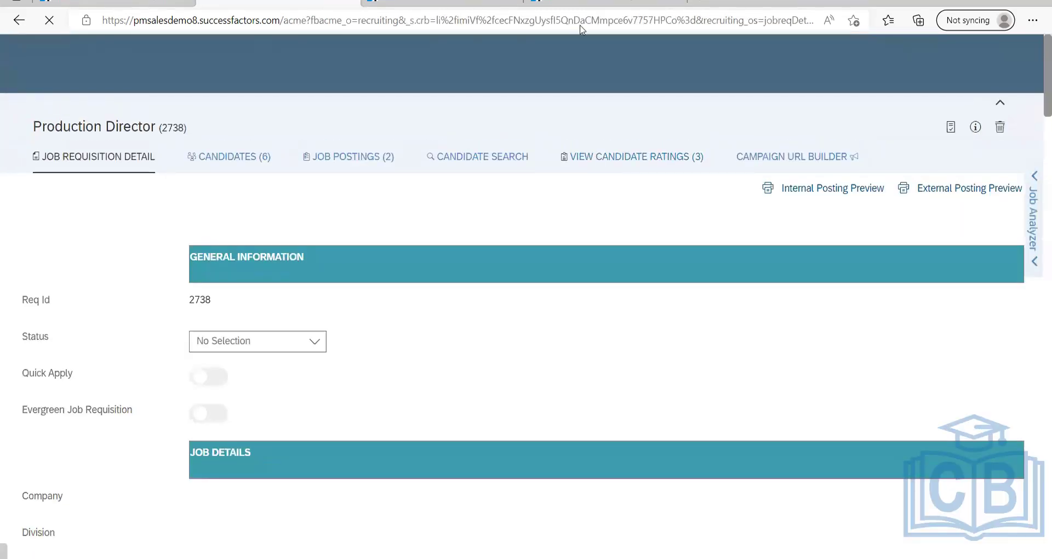
Examine the Production Director requisition's fields through to its recruiting and operational teams, and highlight the Recruiter entry.
scroll(379, 340, "down", 20)
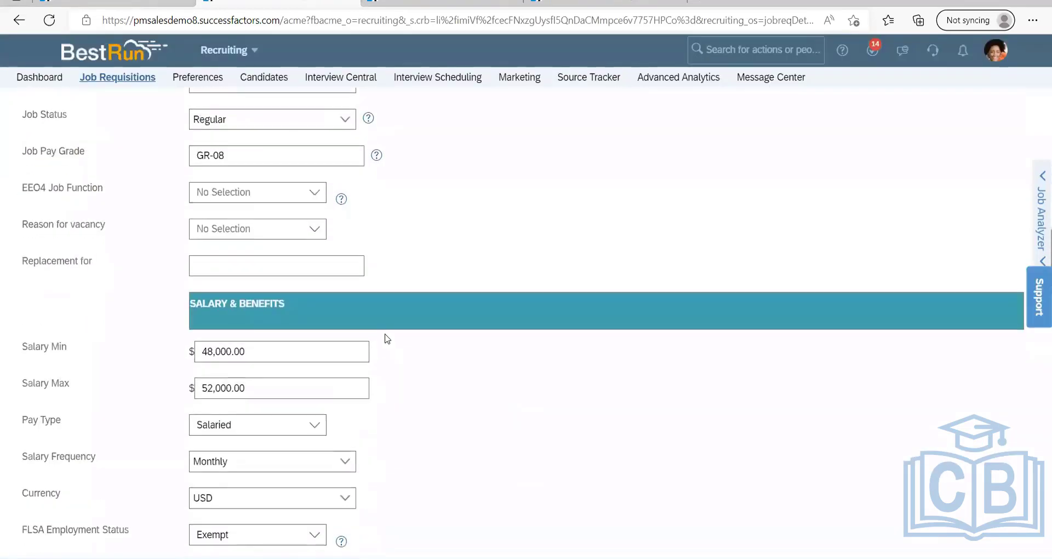
scroll(146, 352, "down", 15)
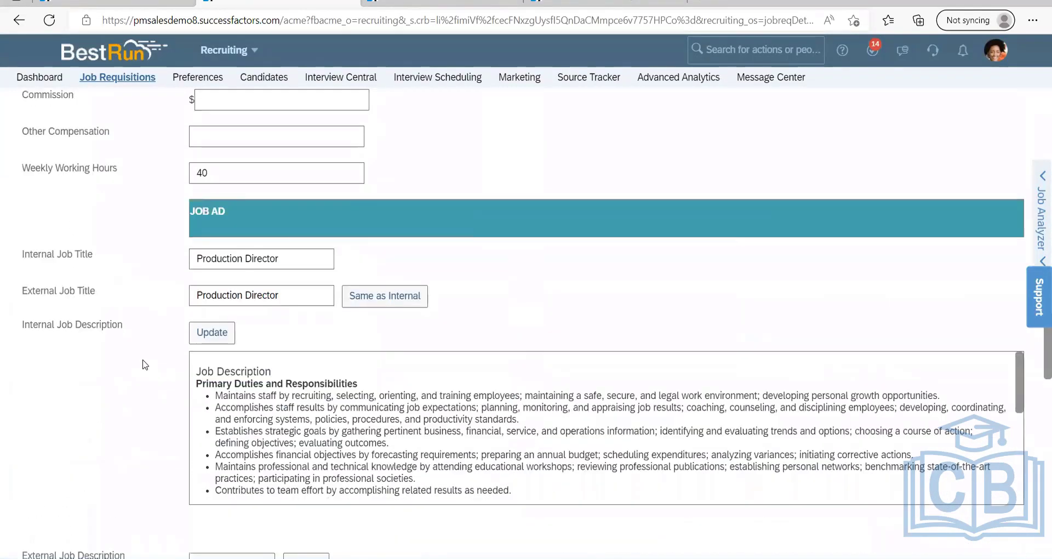
scroll(172, 364, "down", 7)
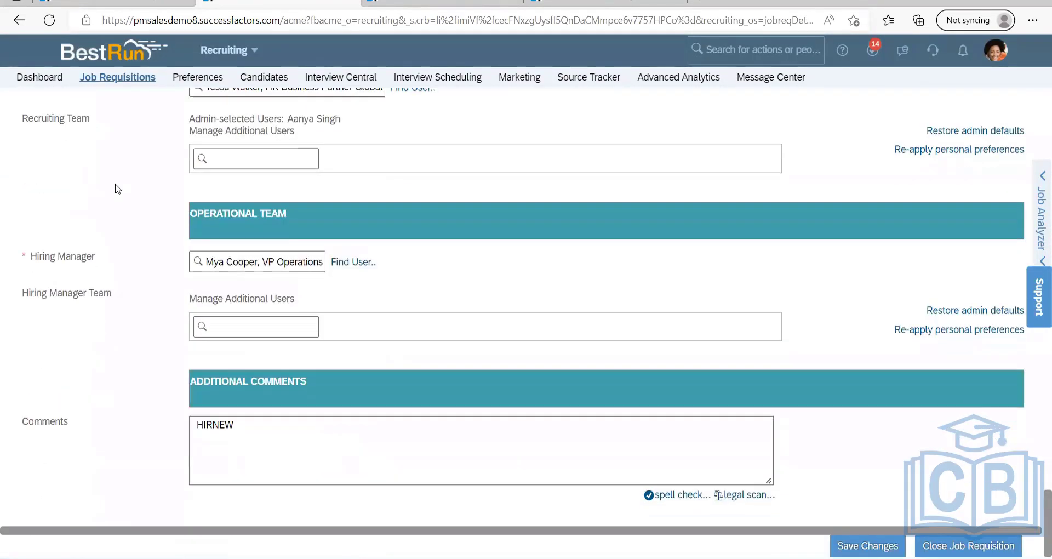
scroll(193, 391, "up", 2)
scroll(249, 399, "down", 2)
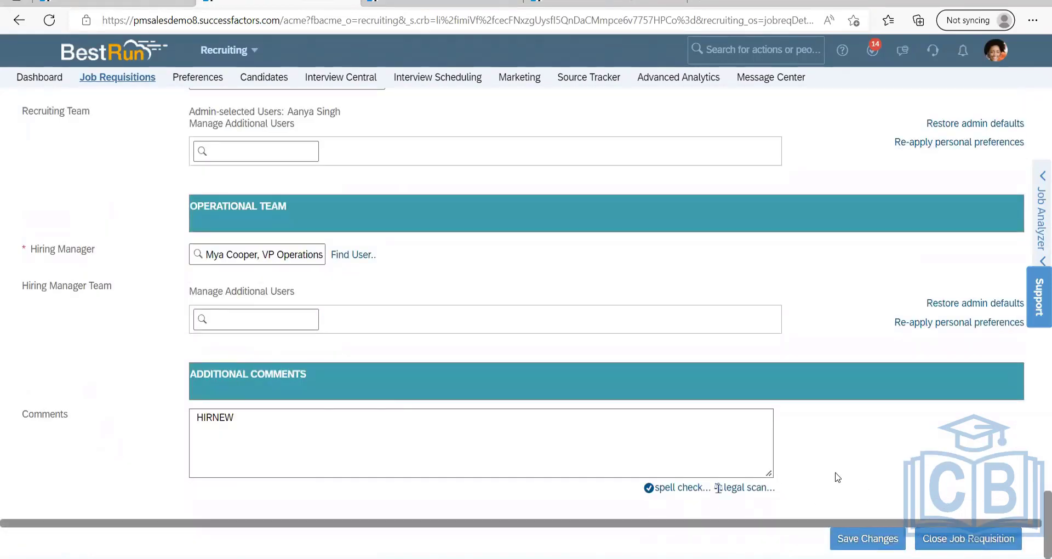
scroll(353, 357, "up", 15)
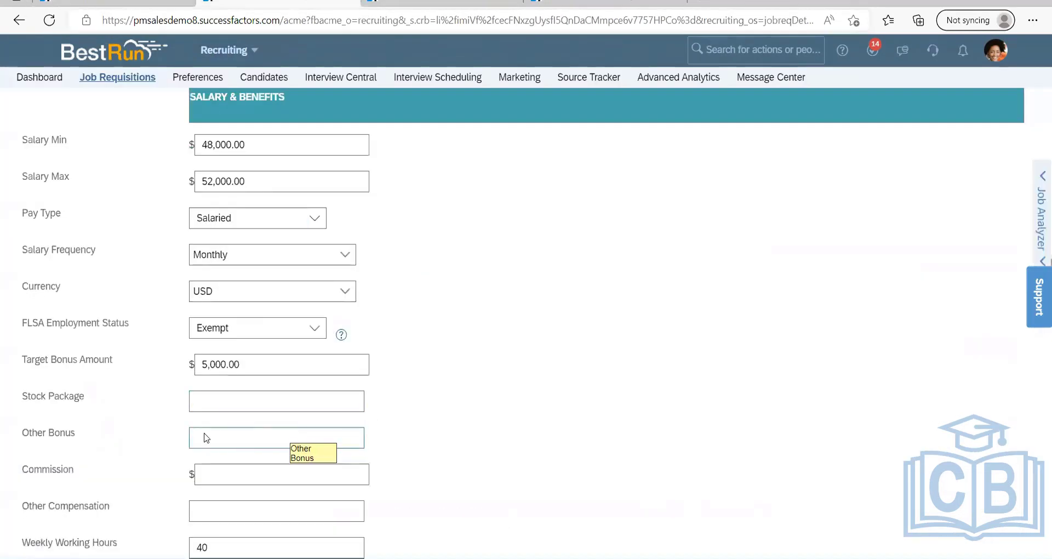
scroll(204, 437, "down", 20)
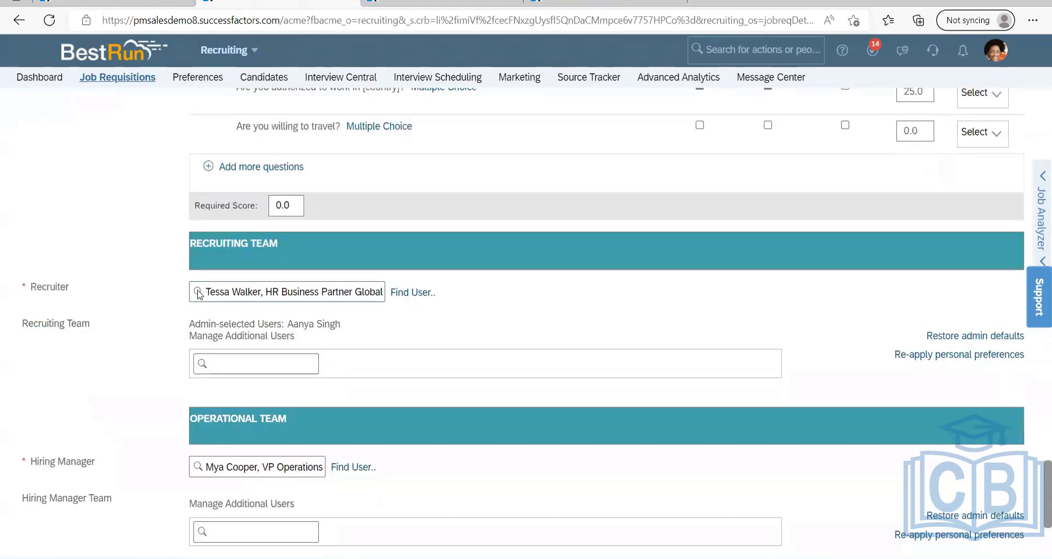
triple_click(219, 292)
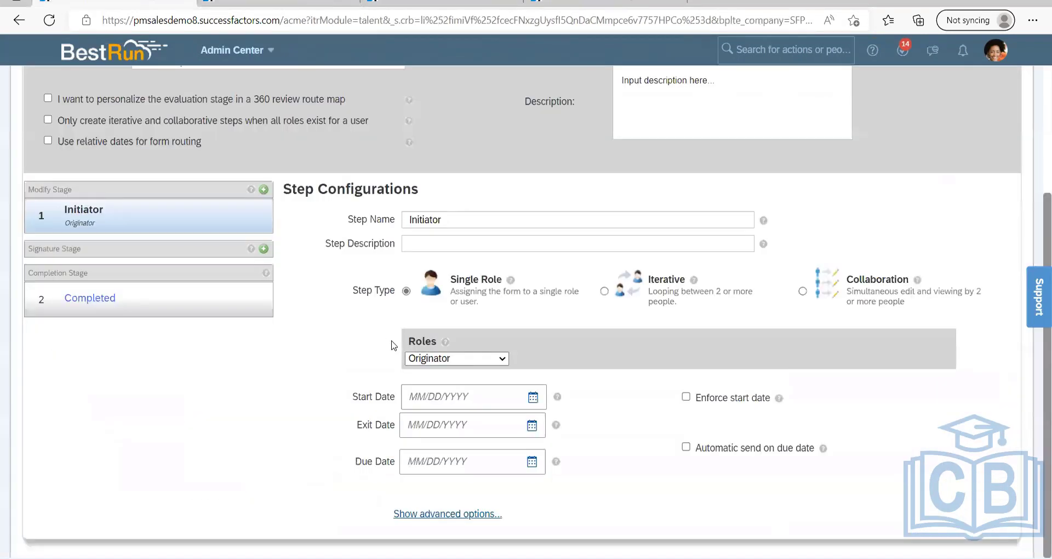
Set the Initiator step's role in the route map to Custom with the role value "R".
left_click(450, 358)
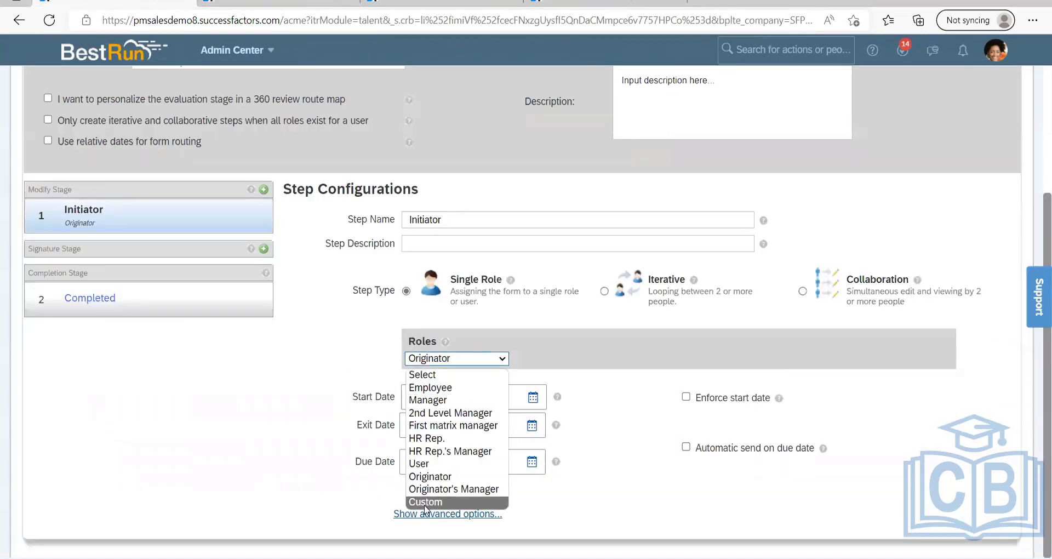
left_click(425, 502)
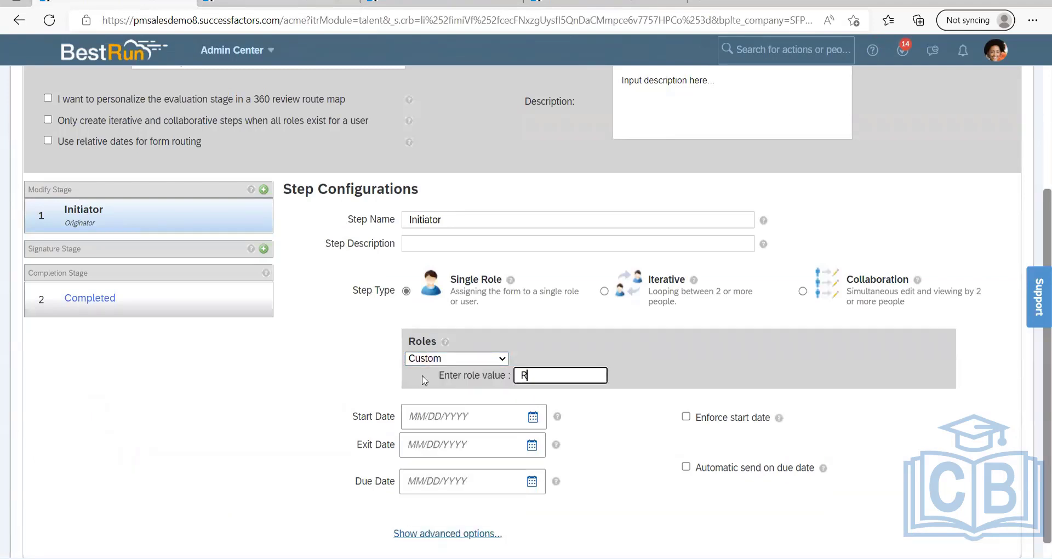
left_click(625, 414)
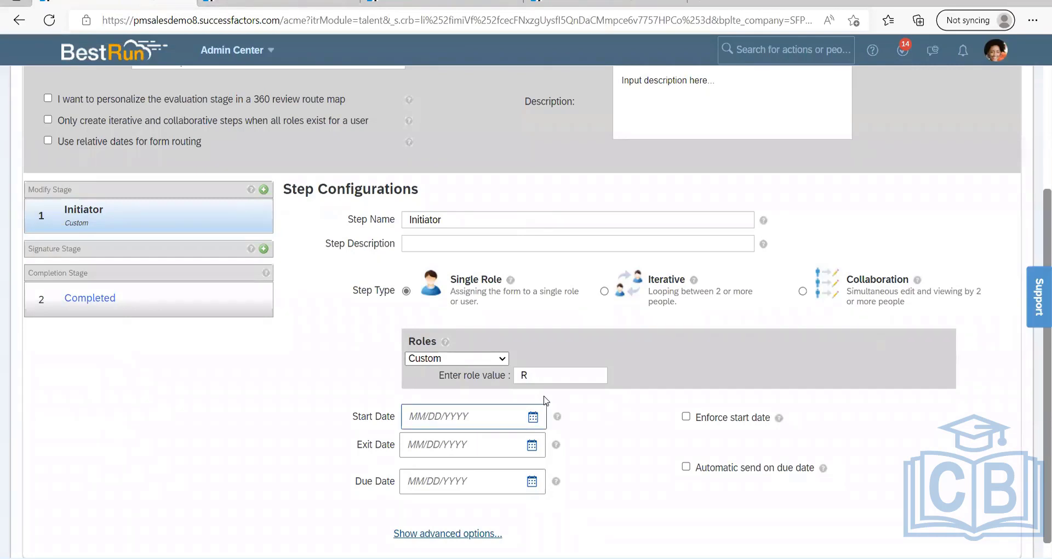
left_click(501, 371)
left_click(541, 371)
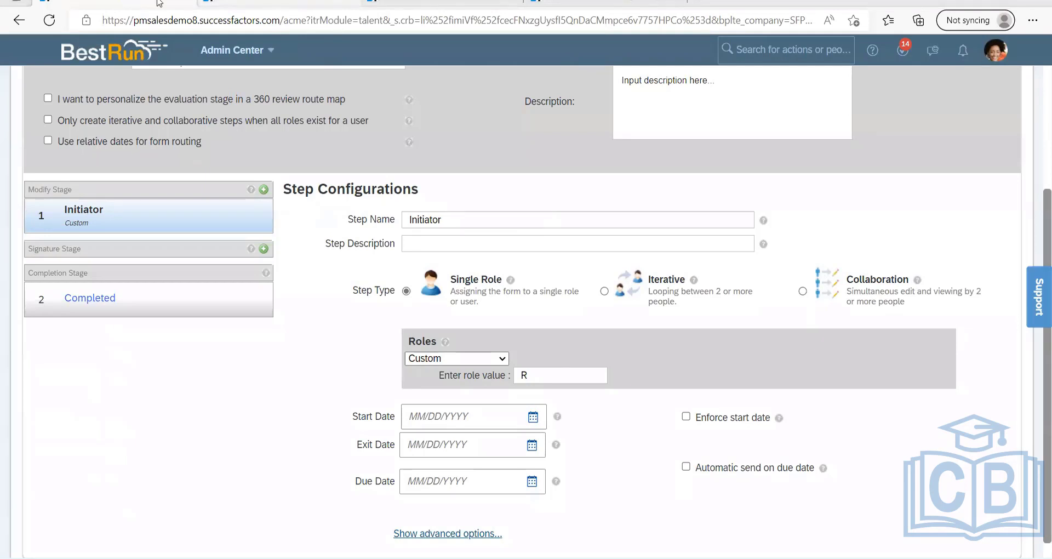
Clear the Initiator step's role value, check the operator designator table in the PDF admin guide and re-enter "R".
left_click(521, 375)
key("BackSpace")
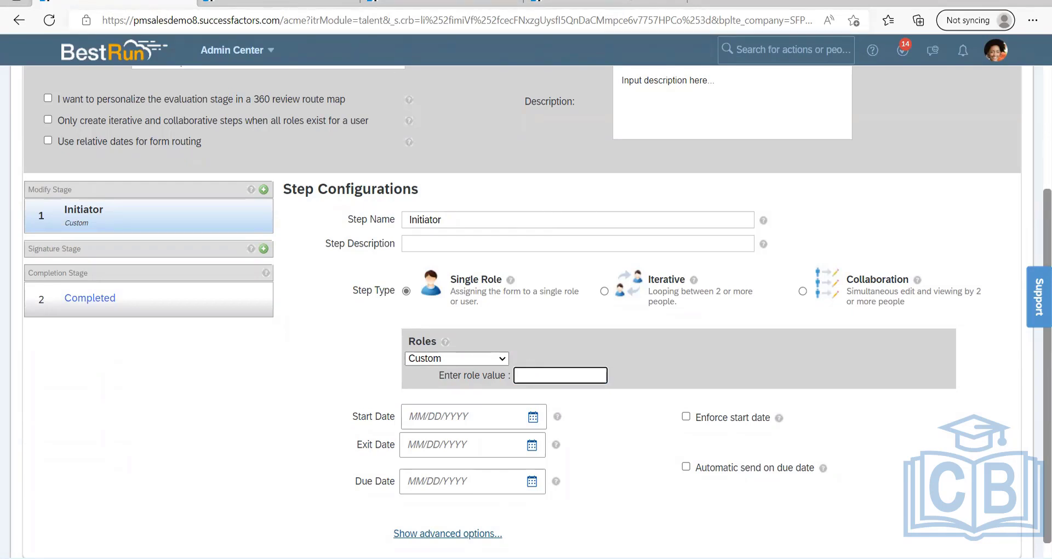
key("alt+Tab")
left_click(414, 268)
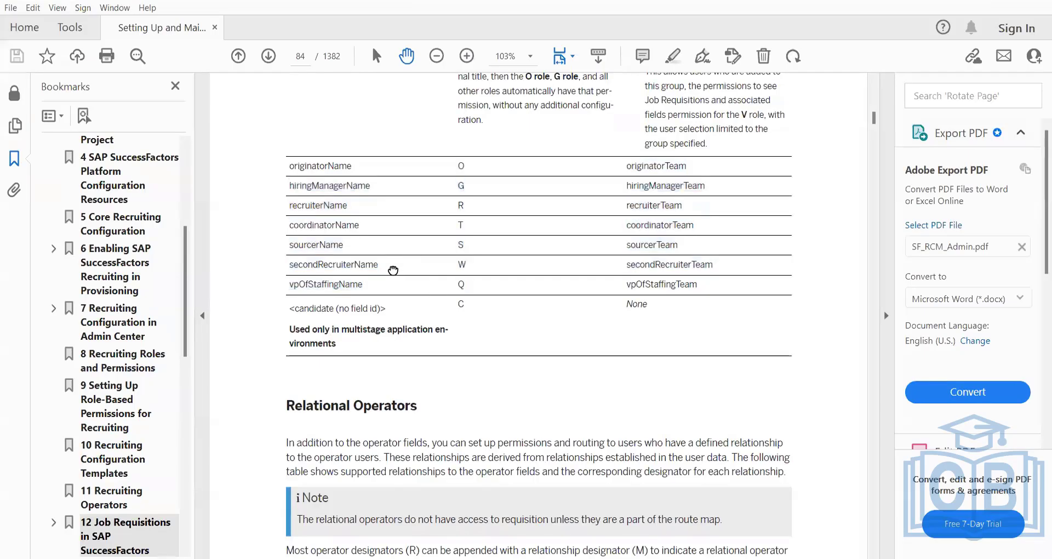
scroll(294, 206, "down", 2)
scroll(322, 262, "up", 2)
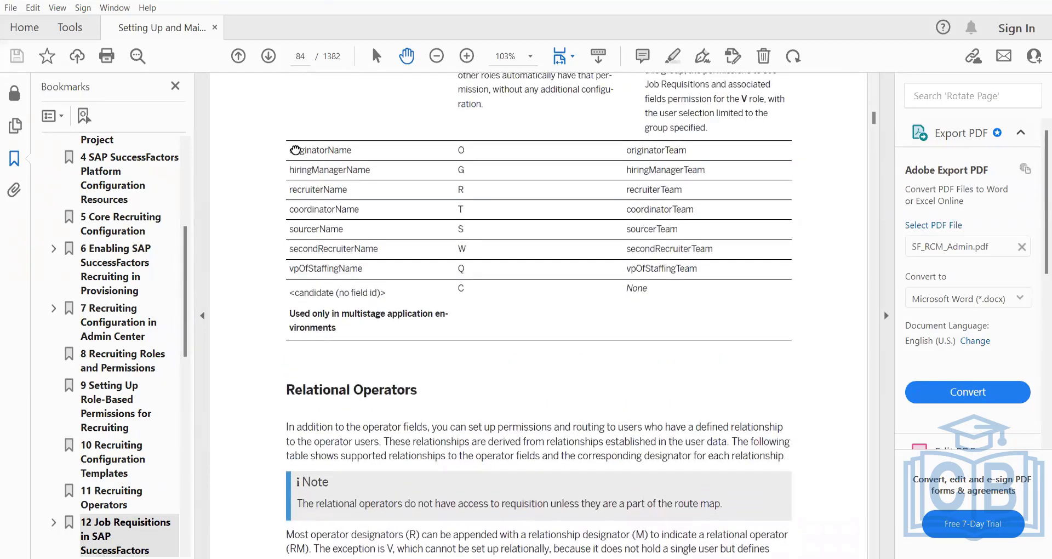
scroll(366, 288, "up", 2)
scroll(329, 360, "down", 1)
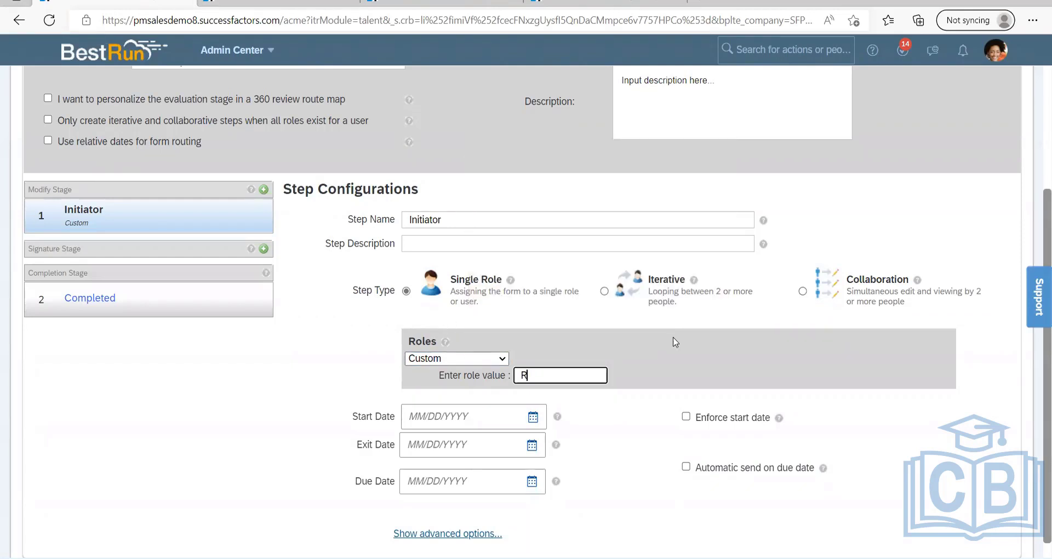
Review the roles offered for the Initiator step, keeping the Custom role.
scroll(674, 342, "down", 1)
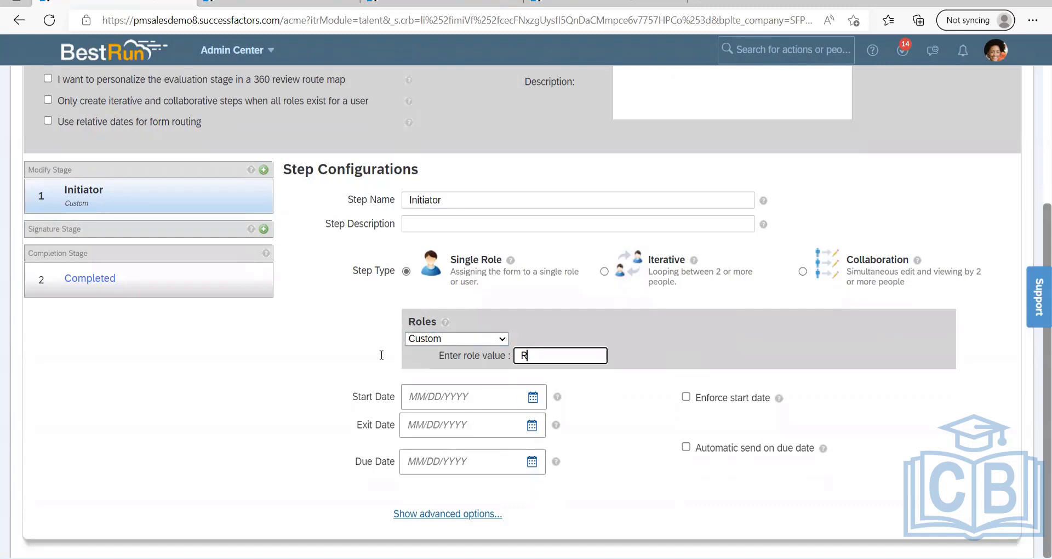
left_click(500, 340)
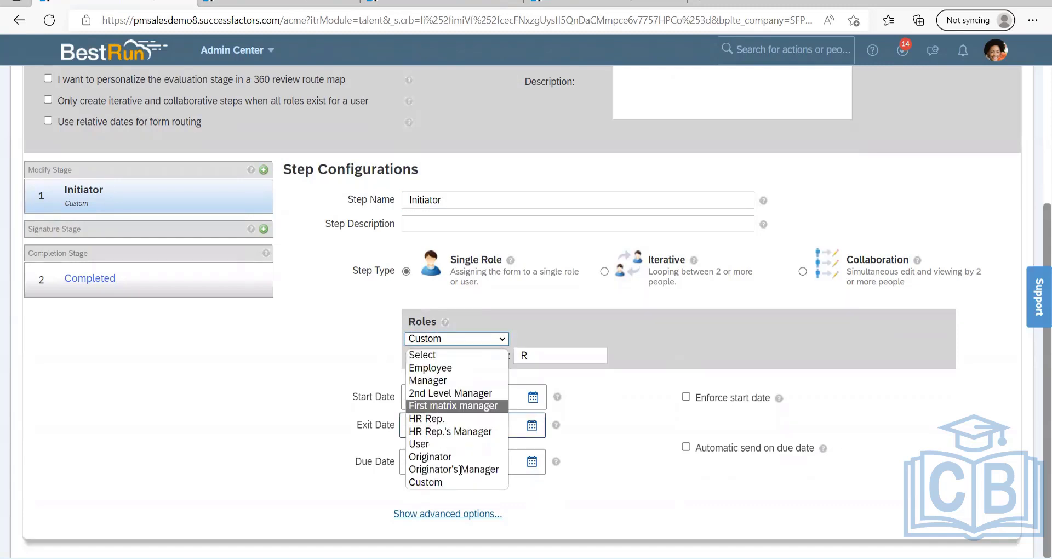
left_click(608, 379)
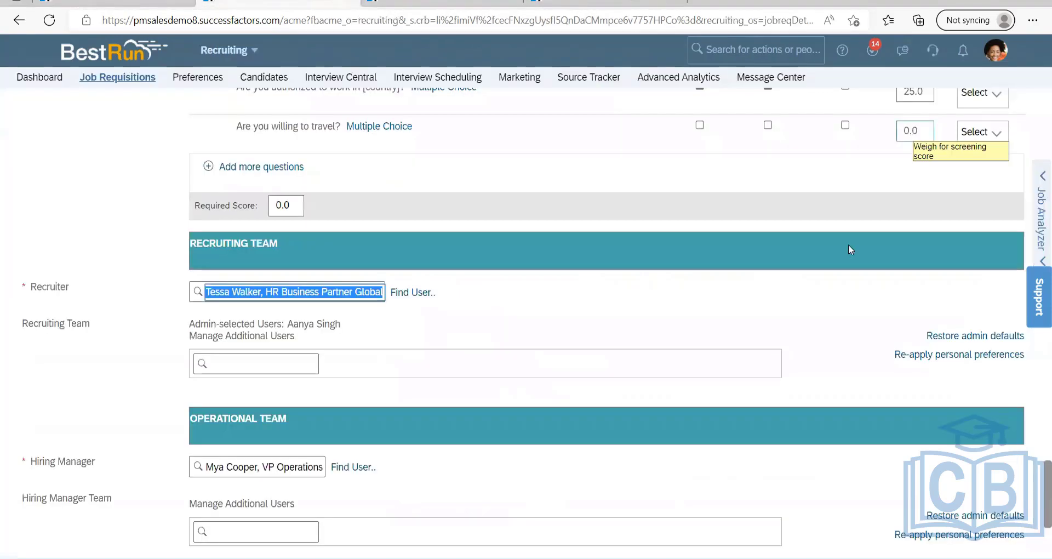
Examine the Questions, Recruiting Team, Operational Team and Additional Comments sections of the Production Director requisition.
scroll(848, 245, "up", 15)
scroll(245, 212, "down", 20)
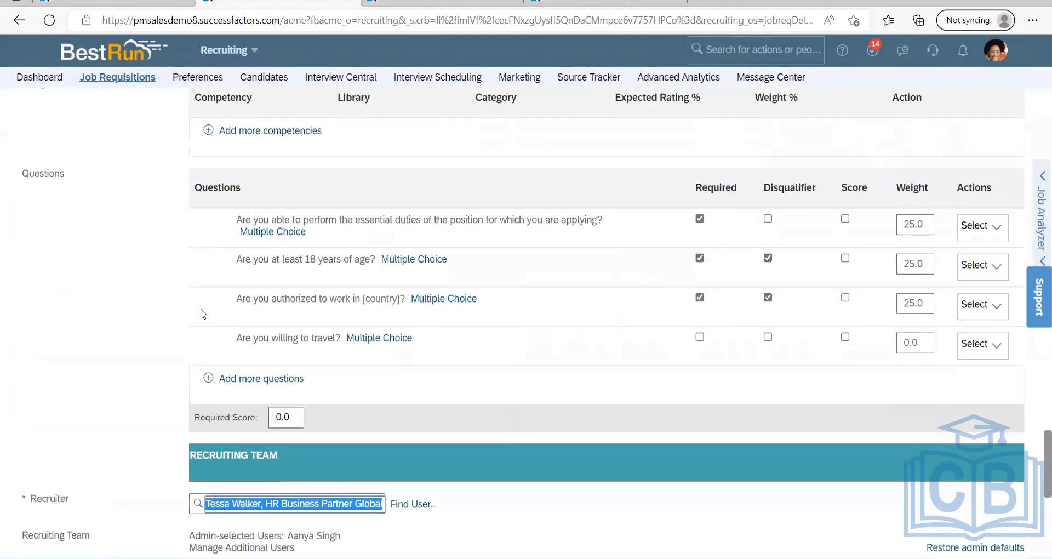
scroll(383, 321, "down", 4)
left_click(310, 319)
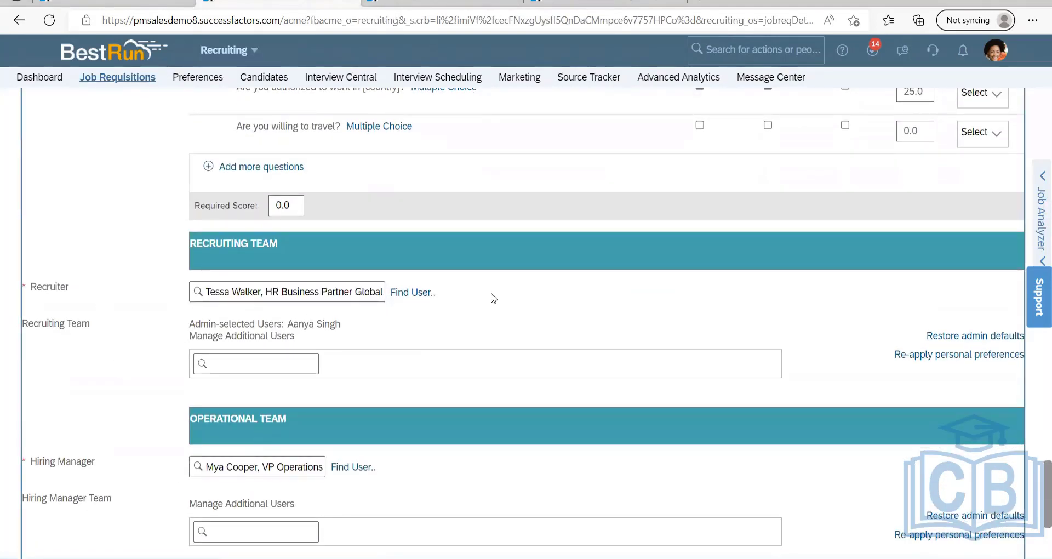
scroll(493, 299, "down", 4)
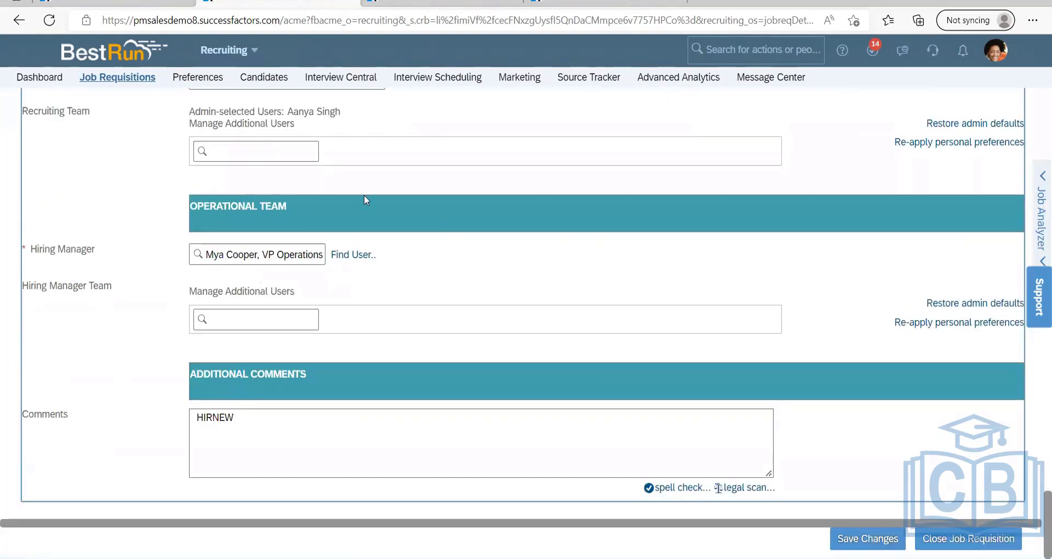
Recheck the Recruiting Team and Operational Team fields, and the Position Details and General Information sections of the Production Director requisition.
scroll(180, 207, "up", 1)
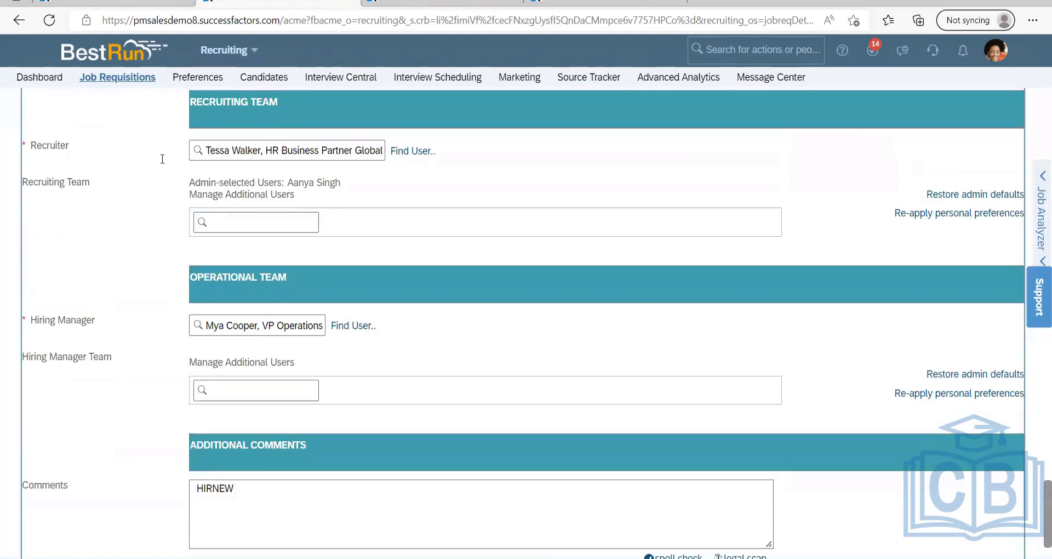
scroll(229, 324, "down", 1)
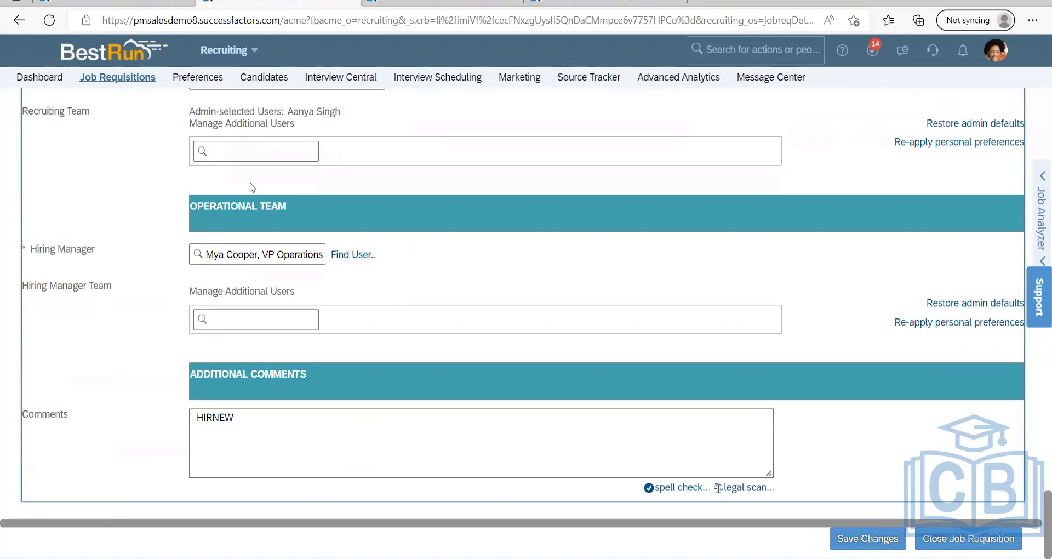
scroll(312, 282, "up", 20)
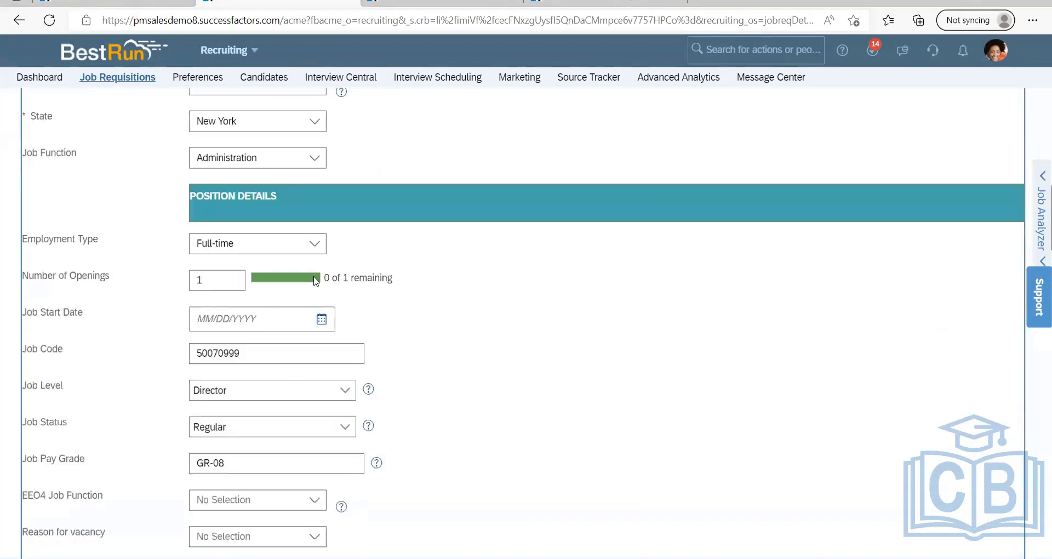
scroll(315, 281, "up", 5)
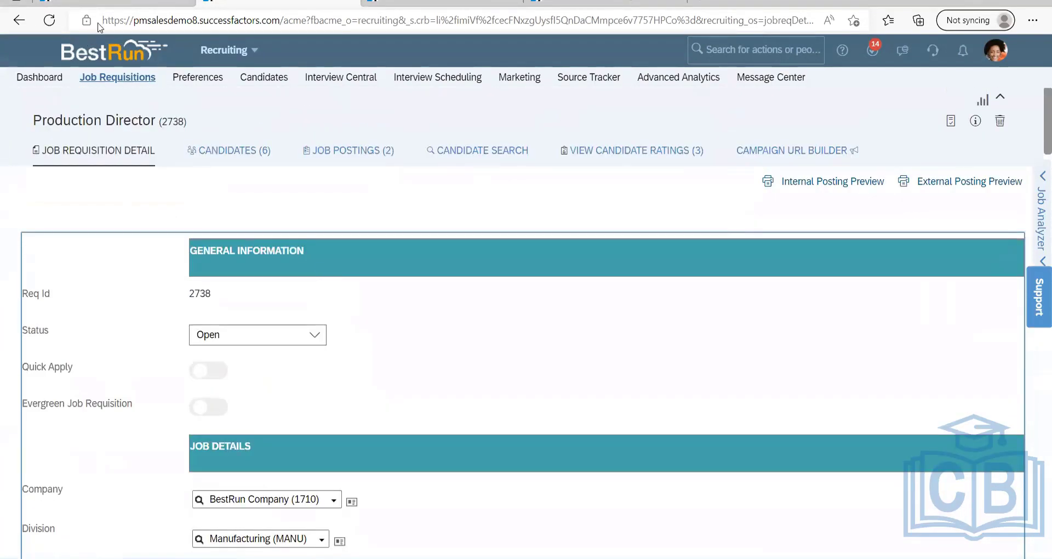
Return to the route map editor page and open Form Template Settings through the action search.
left_click(124, 1)
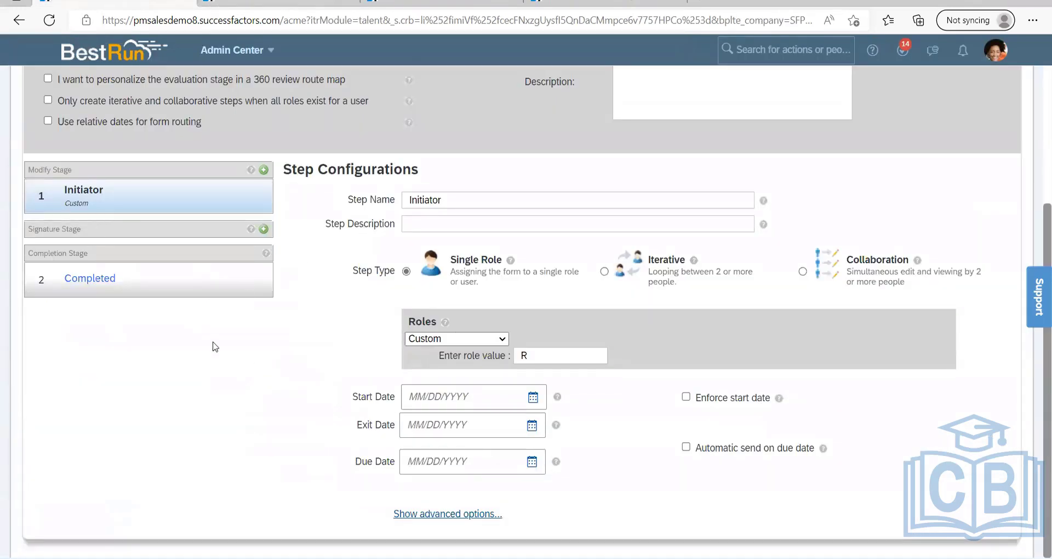
scroll(459, 359, "up", 3)
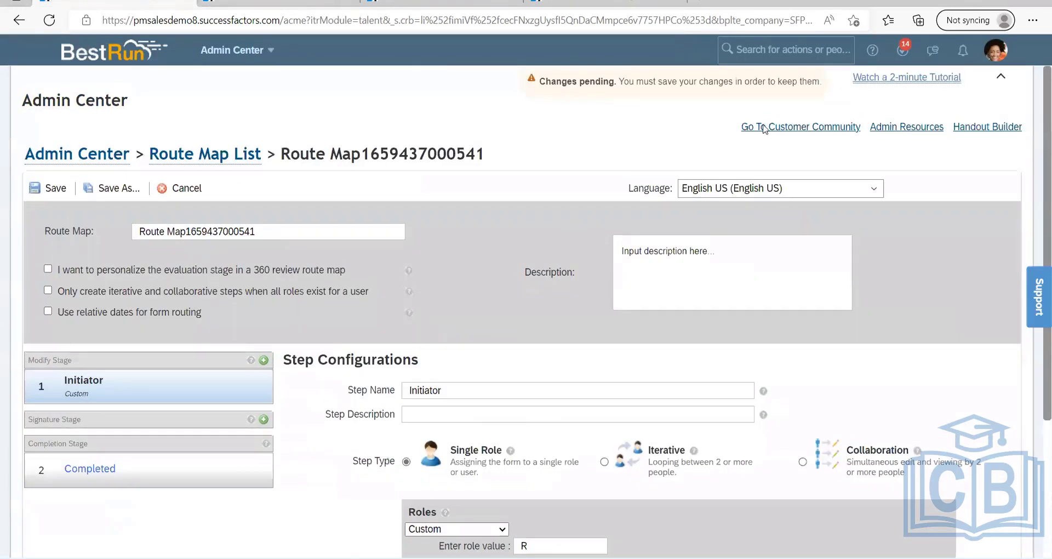
left_click(769, 48)
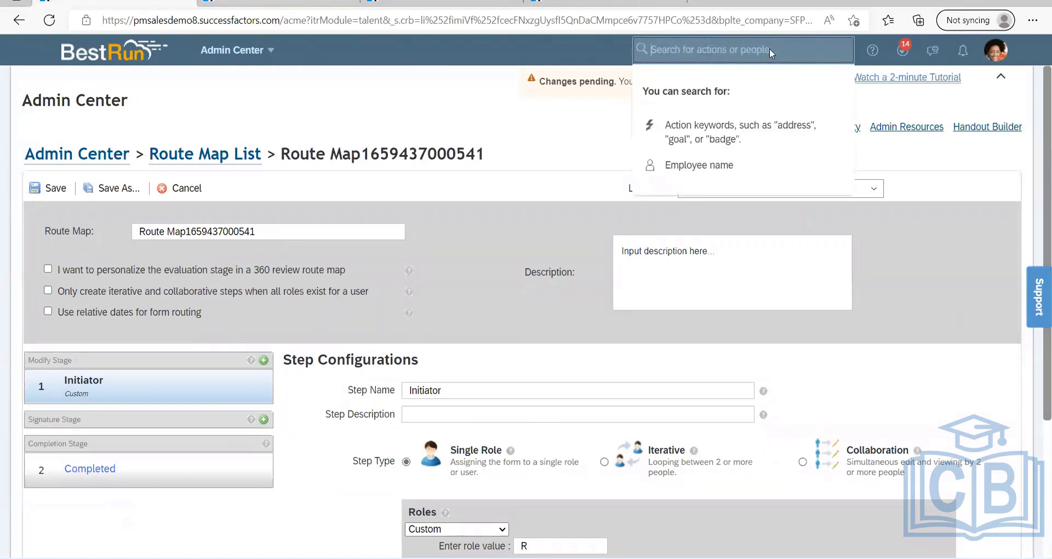
type("form tem")
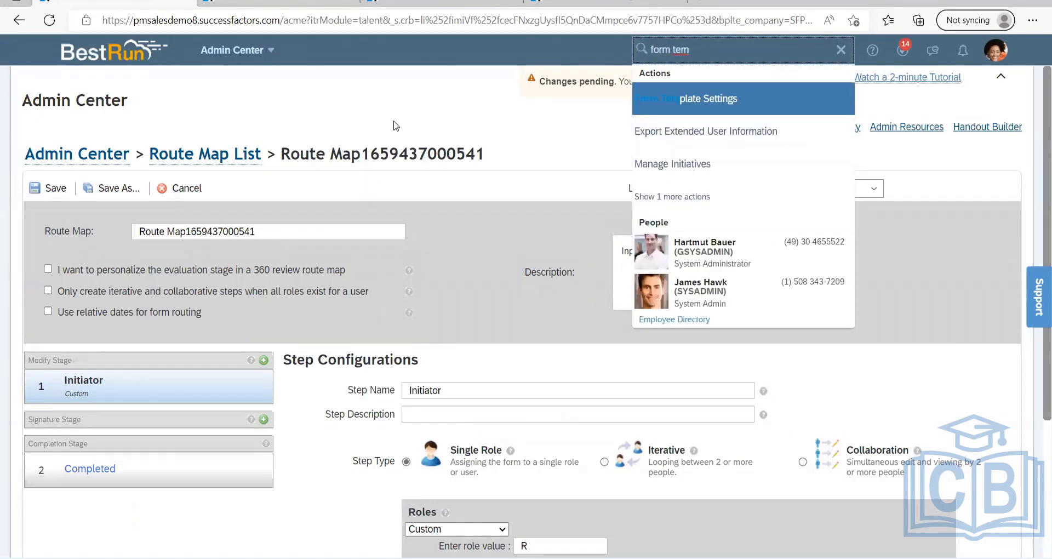
key("Return")
key("Return")
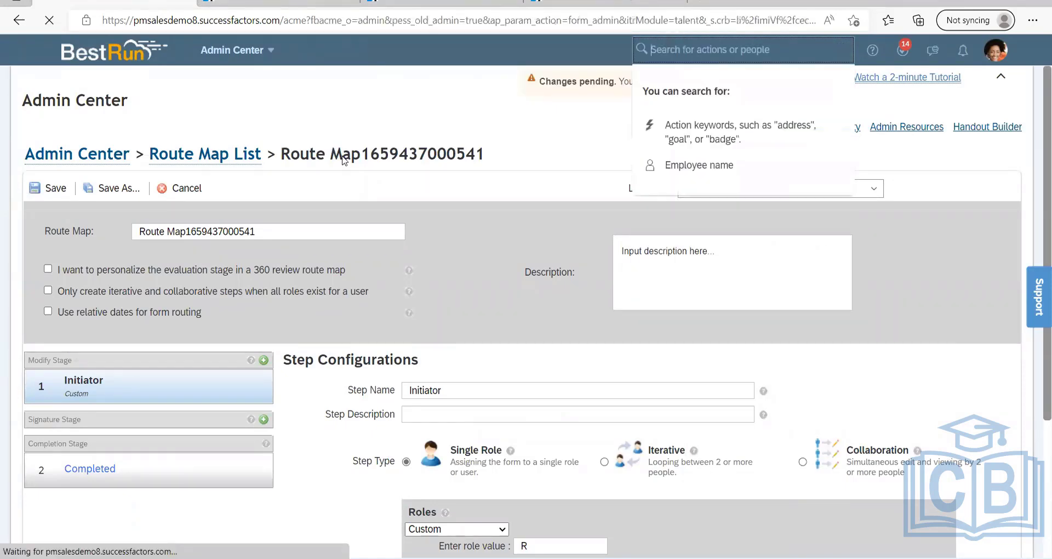
Find the Simple Job Requisition template among the form templates and open its settings.
scroll(255, 329, "down", 1)
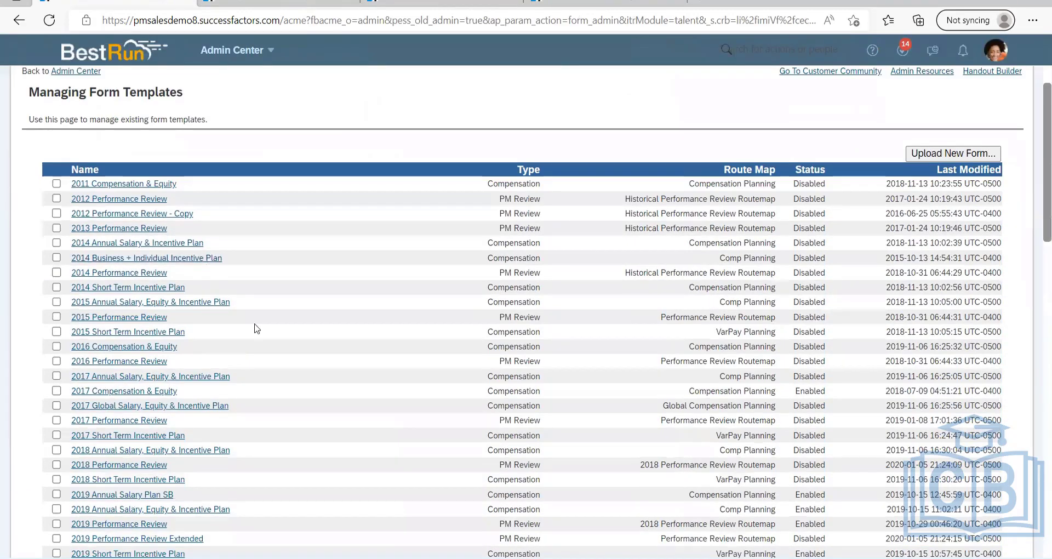
scroll(255, 329, "down", 12)
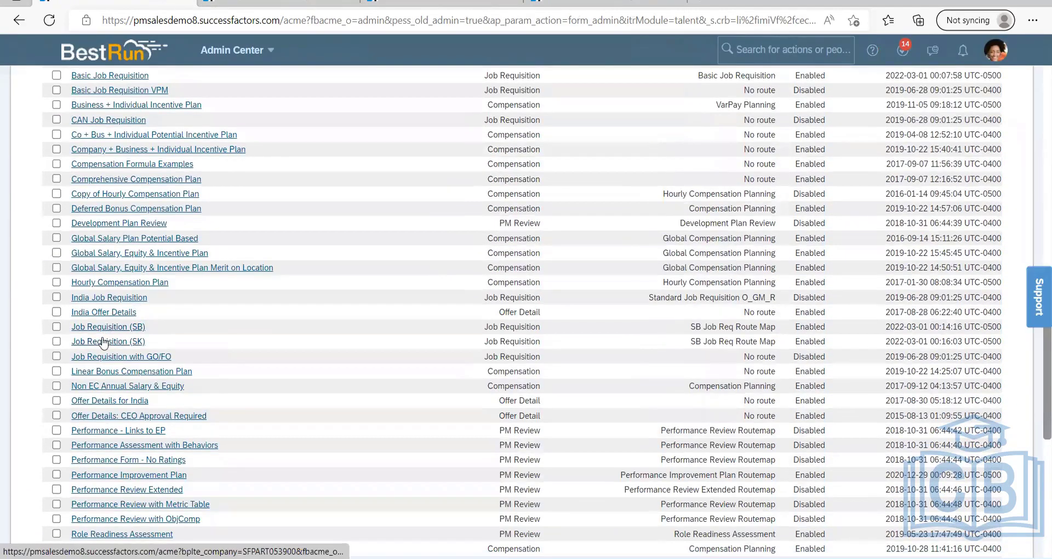
scroll(109, 378, "down", 3)
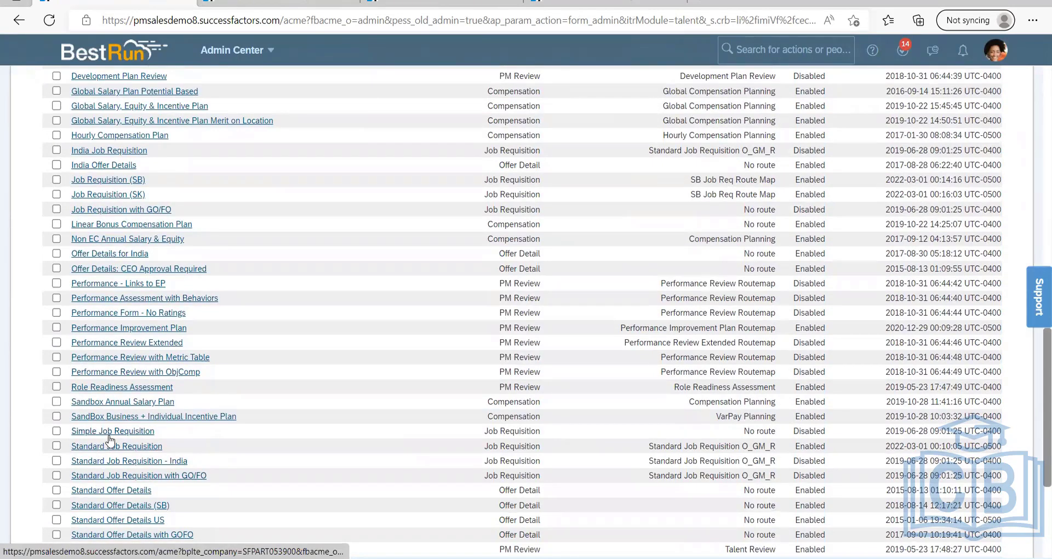
left_click(109, 436)
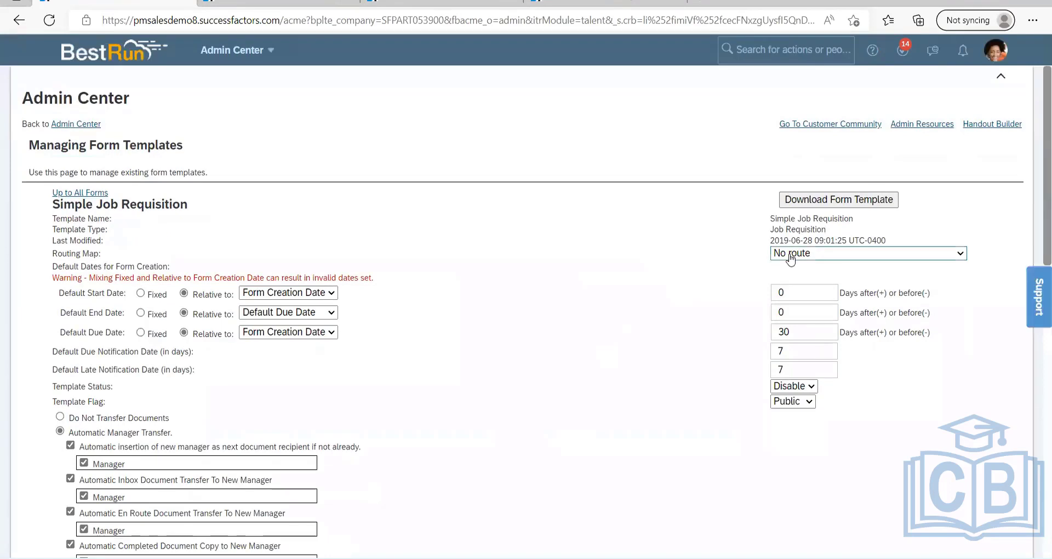
Choose Standard Job Requisition O_G as the template's routing map and review the remaining template settings without updating the template.
left_click(792, 254)
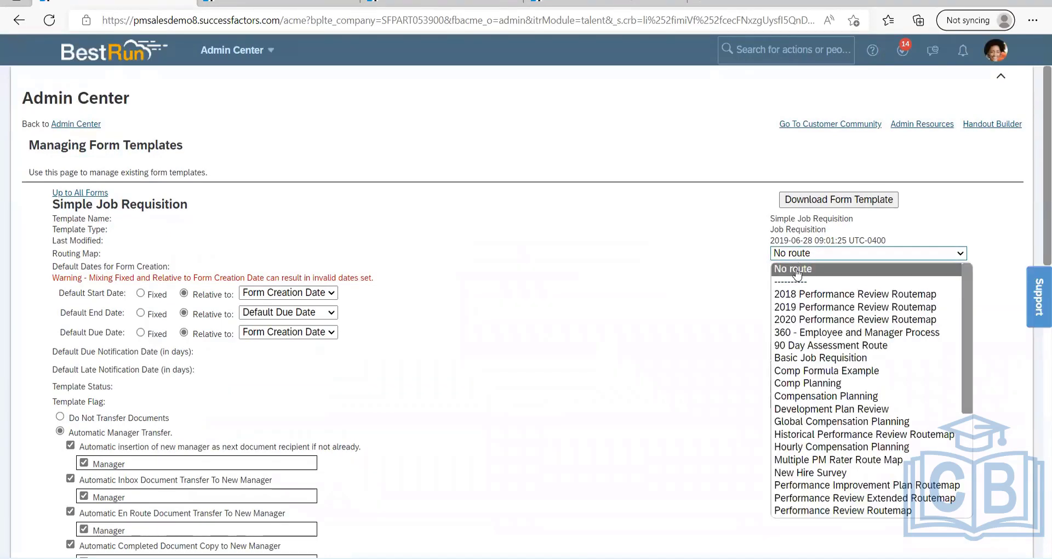
scroll(804, 422, "down", 4)
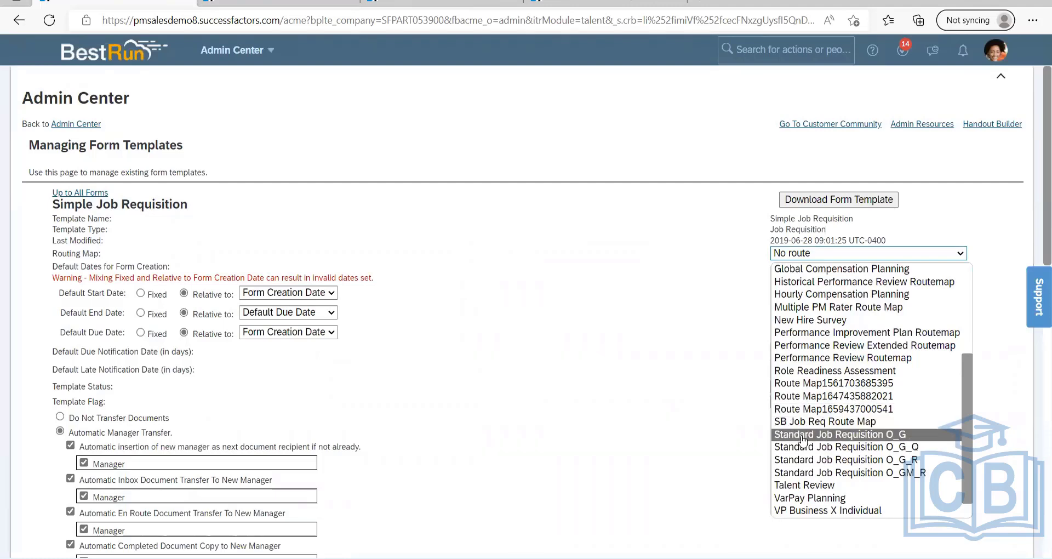
scroll(803, 438, "down", 1)
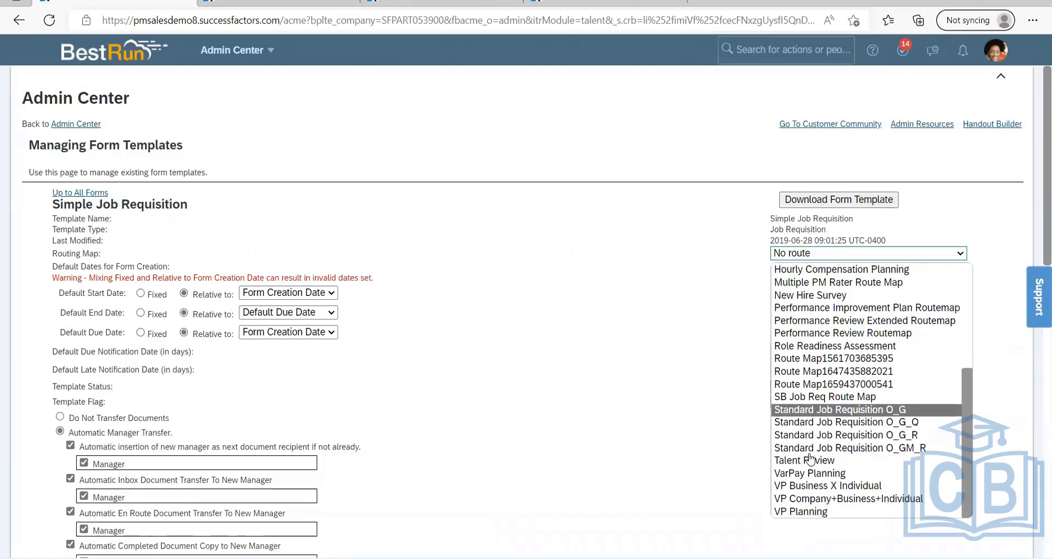
key("Return")
scroll(808, 458, "down", 12)
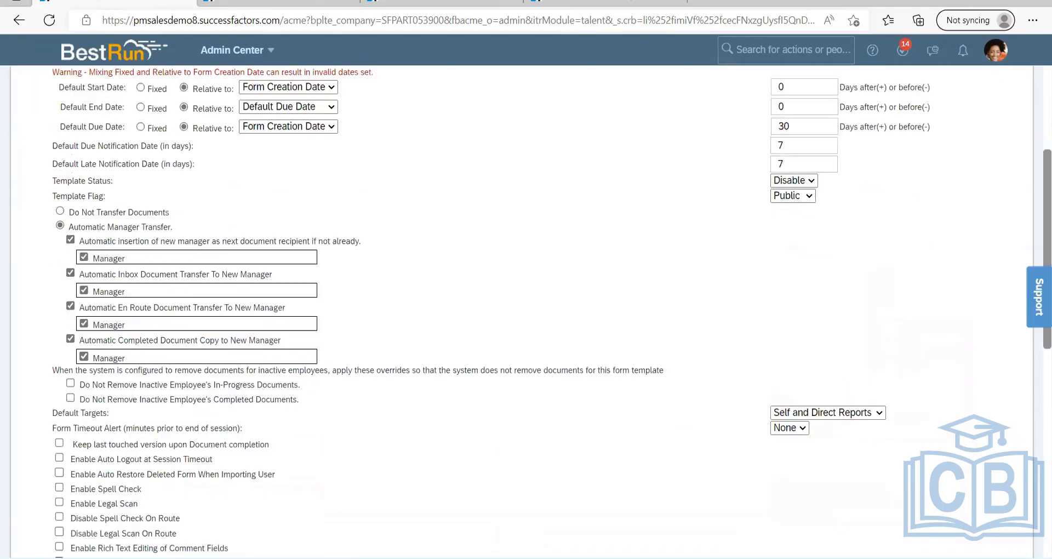
scroll(435, 472, "down", 3)
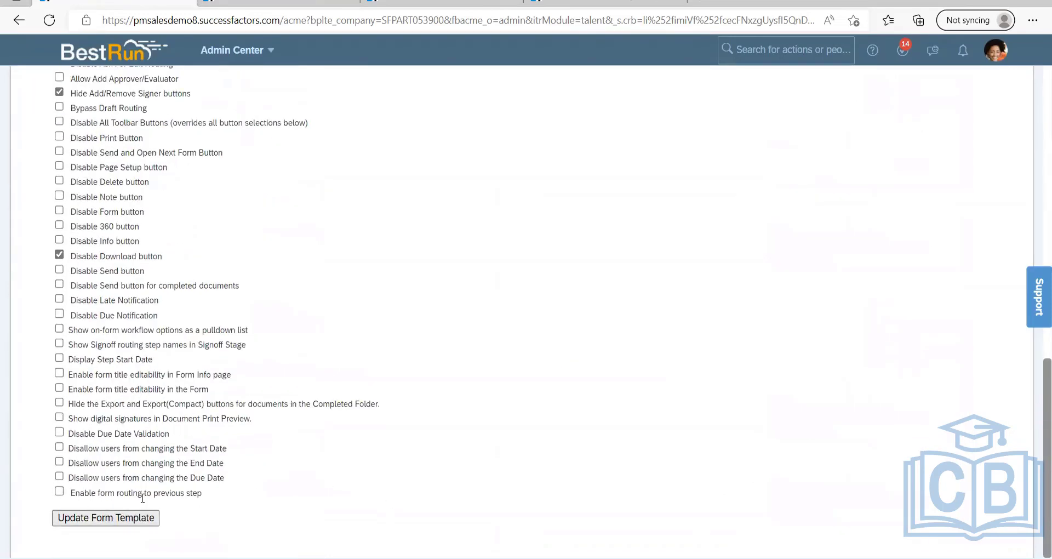
scroll(453, 327, "up", 15)
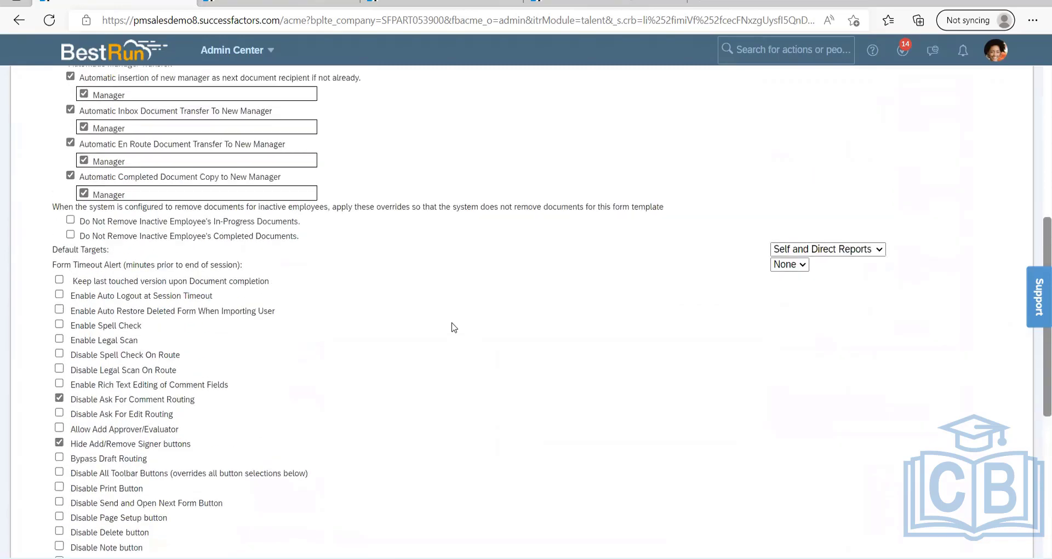
scroll(454, 327, "up", 1)
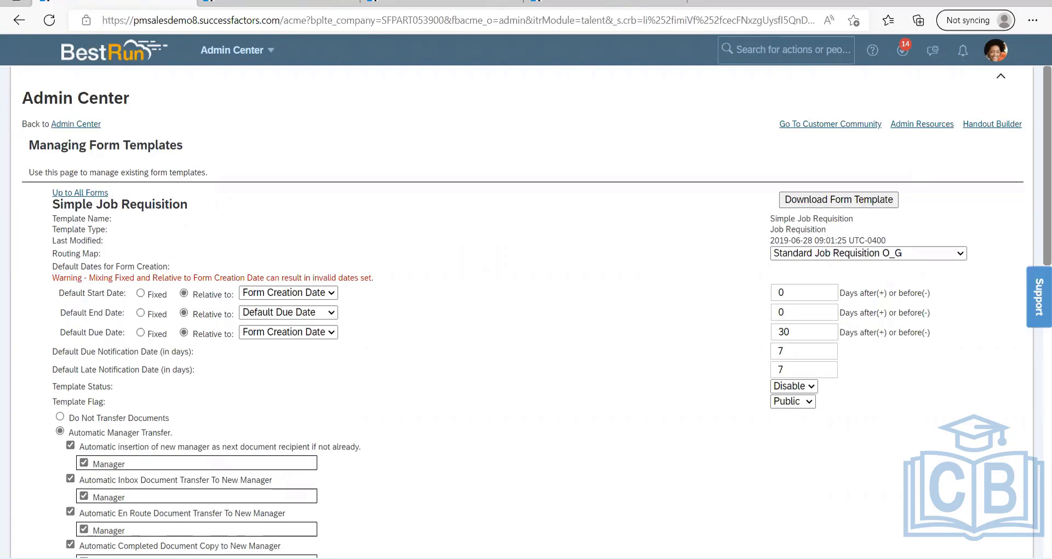
Switch to the Notepad notes and insert three line breaks after "Pre approved (pending with route map),".
key("alt+Tab")
left_click(232, 47)
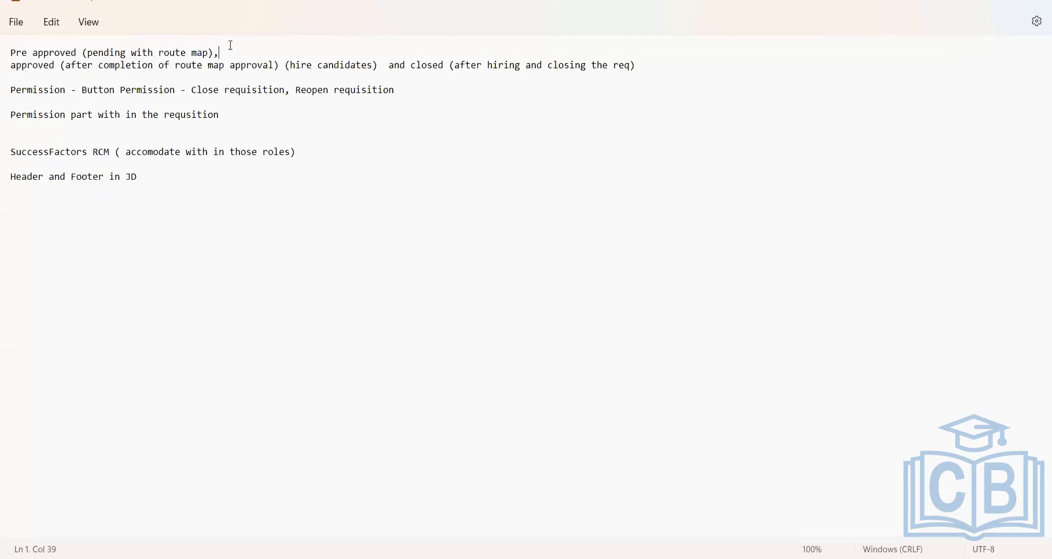
key("Return")
key("Return")
key("Return")
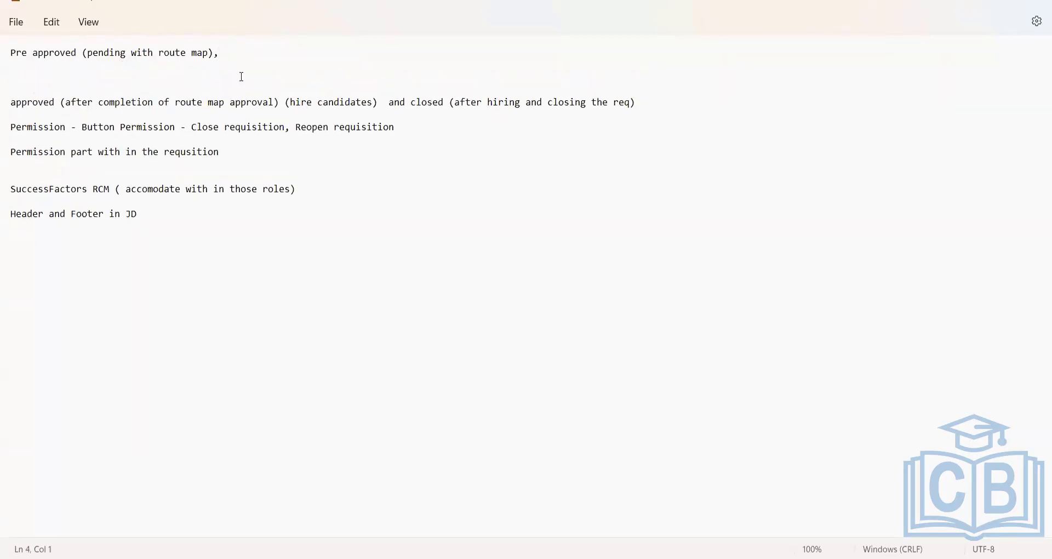
Highlight the "Pre approved (pending with route map)," line in the notes, then clear the selection.
left_click(148, 52)
key("shift+Down")
left_click(75, 73)
left_click_drag(227, 52, 10, 52)
left_click(422, 203)
Return to the browser and start a new job requisition in Recruiting from the blank Basic Job Requisition template.
key("alt+Tab")
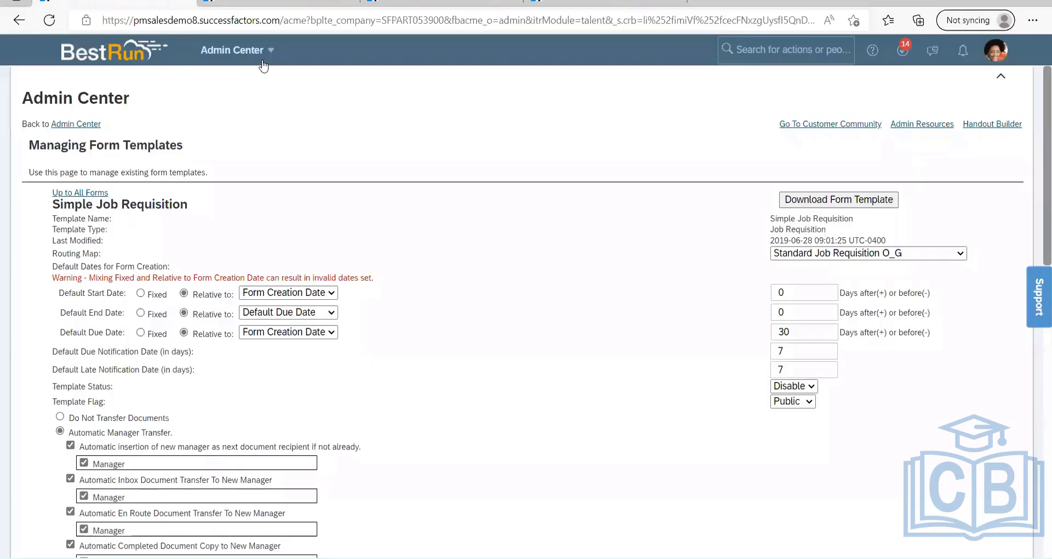
left_click(274, 51)
left_click(247, 242)
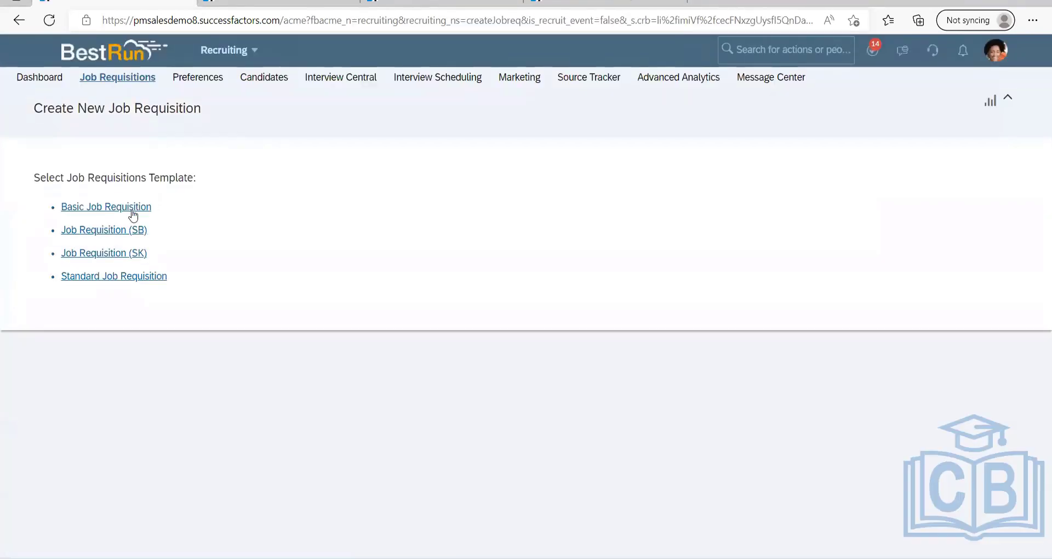
left_click(133, 214)
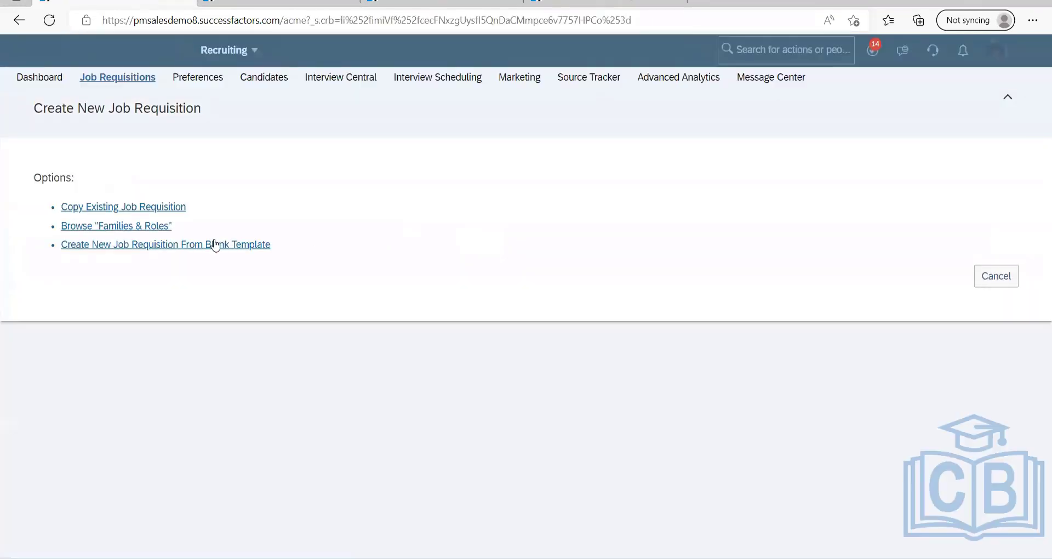
left_click(188, 246)
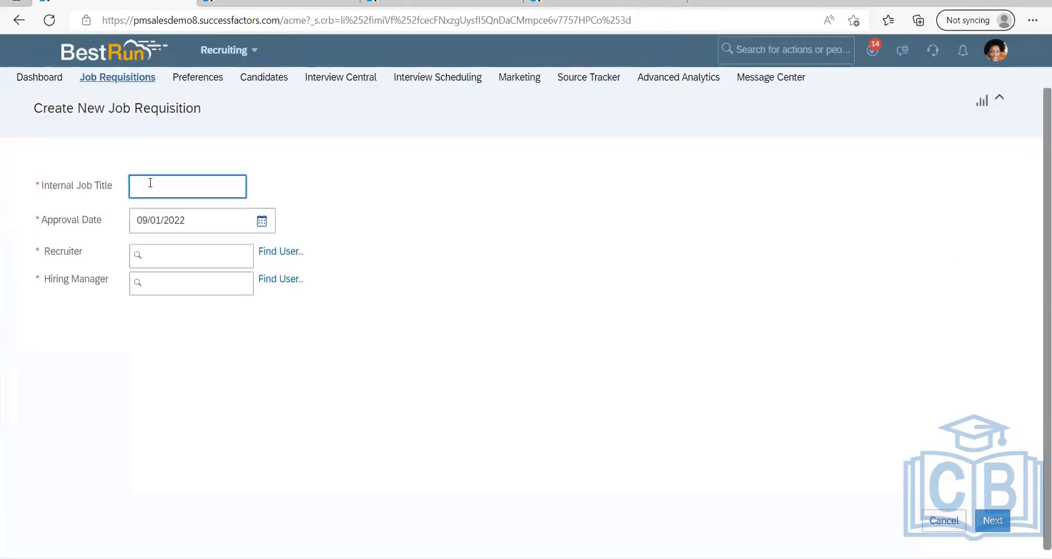
Enter "Test" as the Internal Job Title and make the Recruiter field ready for entry.
type("Test")
left_click(371, 161)
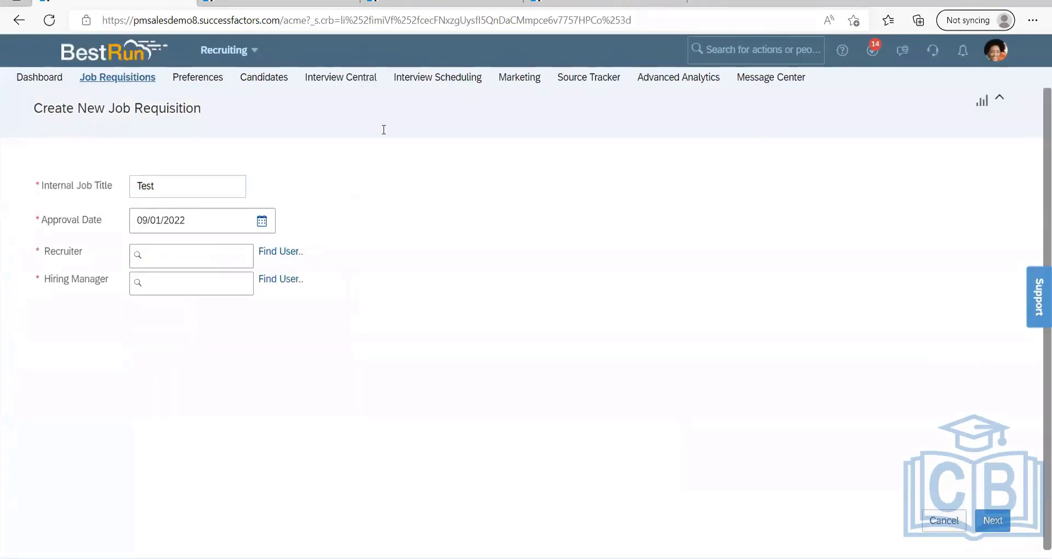
left_click(212, 259)
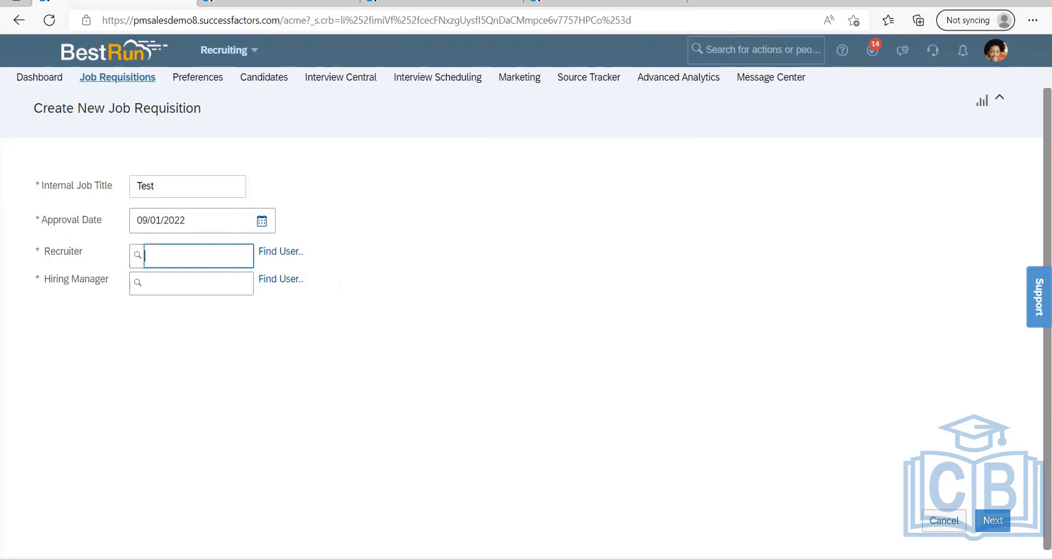
Switch to the Notepad notes, highlight all the note lines and place the cursor below them.
key("alt+Tab")
left_click_drag(164, 240, 6, 42)
left_click(139, 251)
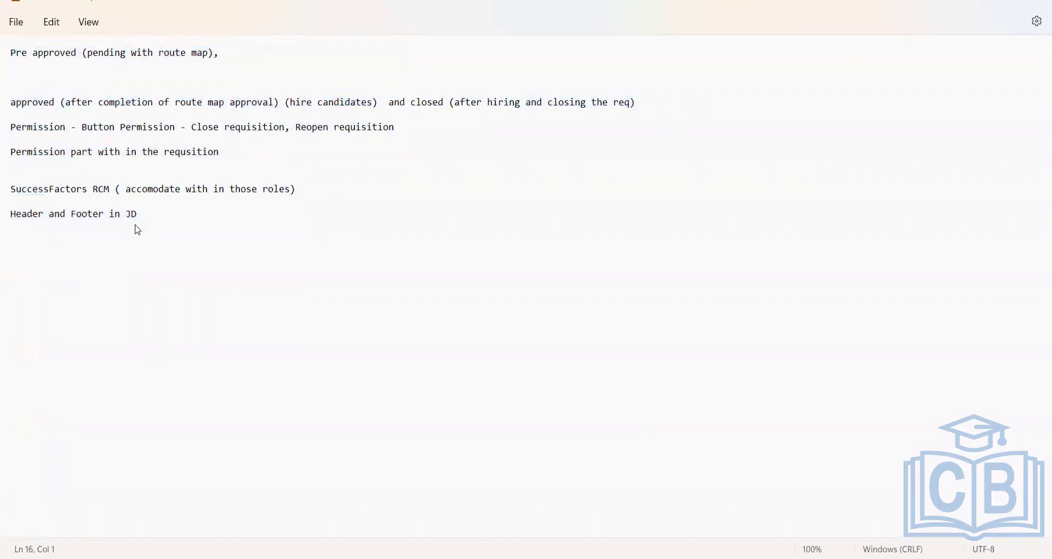